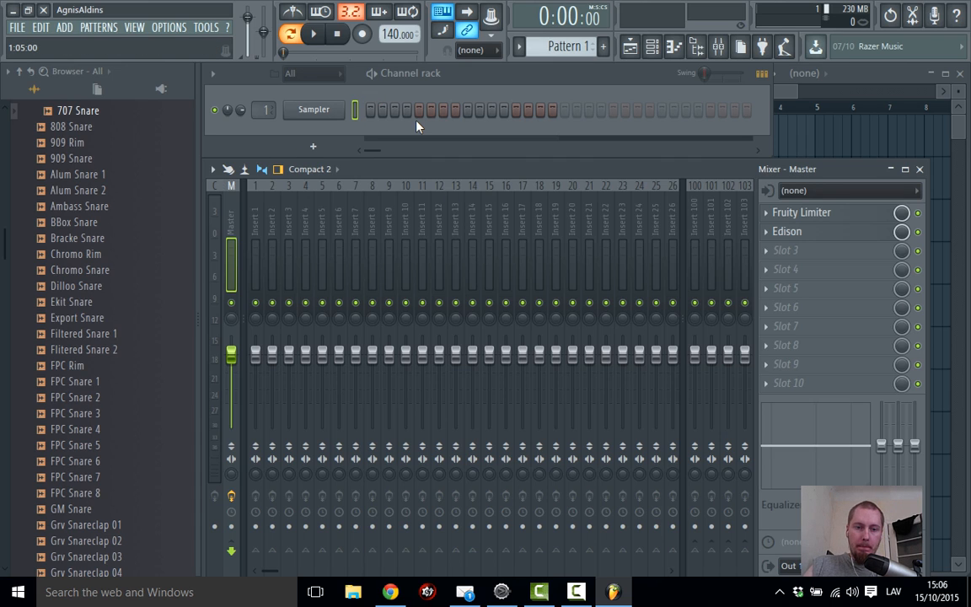
Replace the Sampler channel in the channel rack with the FPC drum machine
{"action": "right_click", "coordinate": [314, 108]}
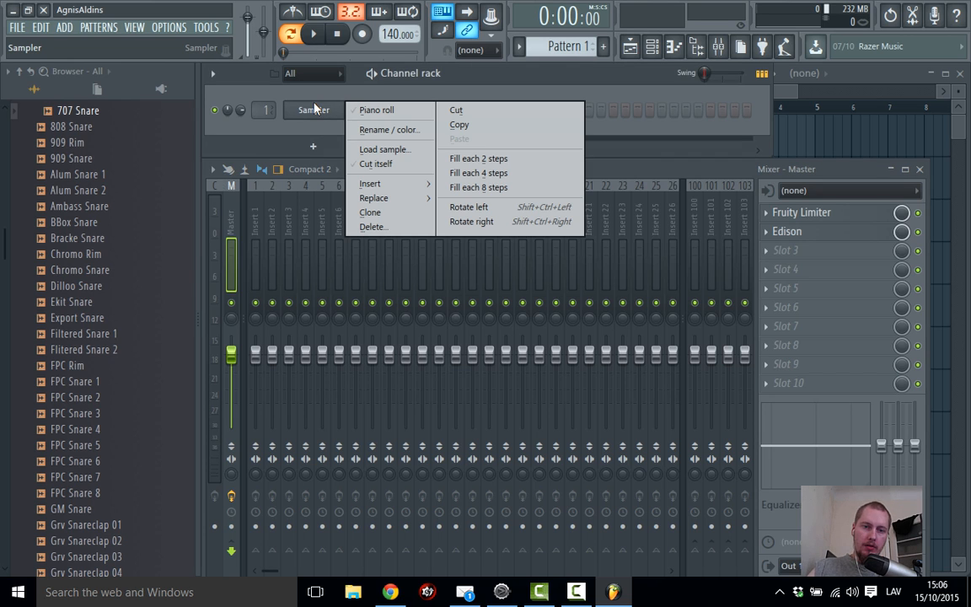
{"action": "mouse_move", "coordinate": [378, 197]}
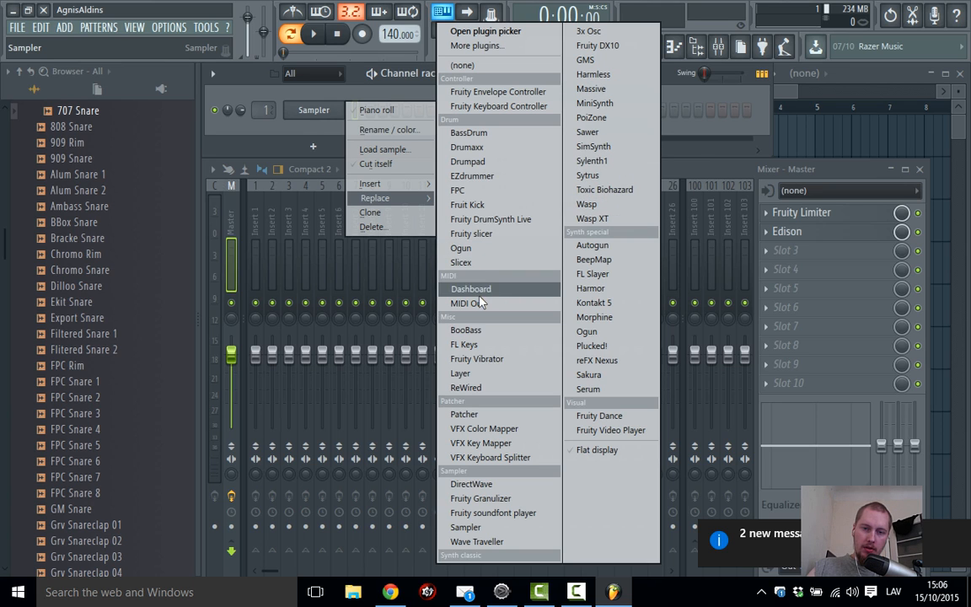
{"action": "left_click", "coordinate": [457, 190]}
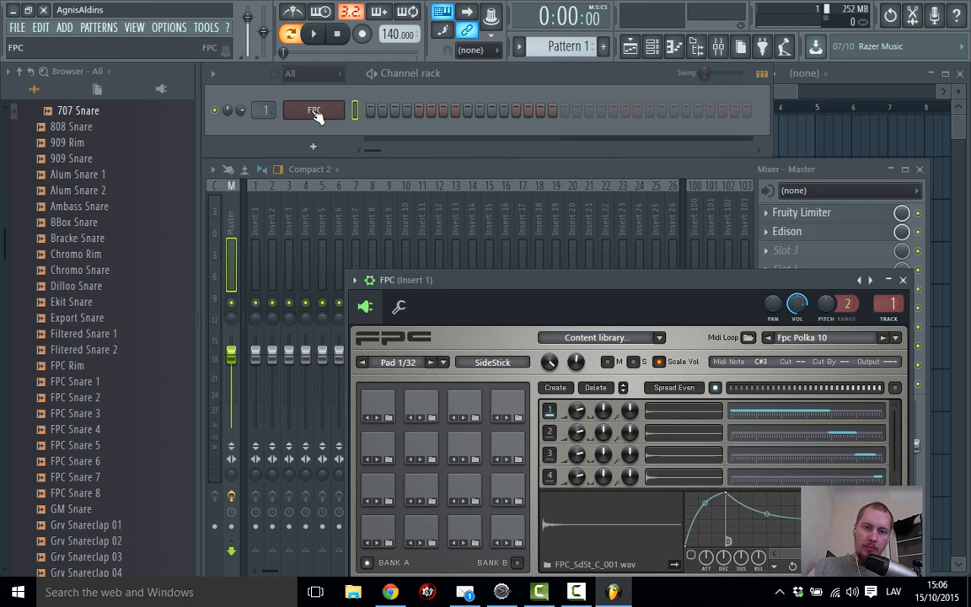
Load the Empty preset into FPC and move its window up so the whole plugin is visible
{"action": "left_click", "coordinate": [860, 281]}
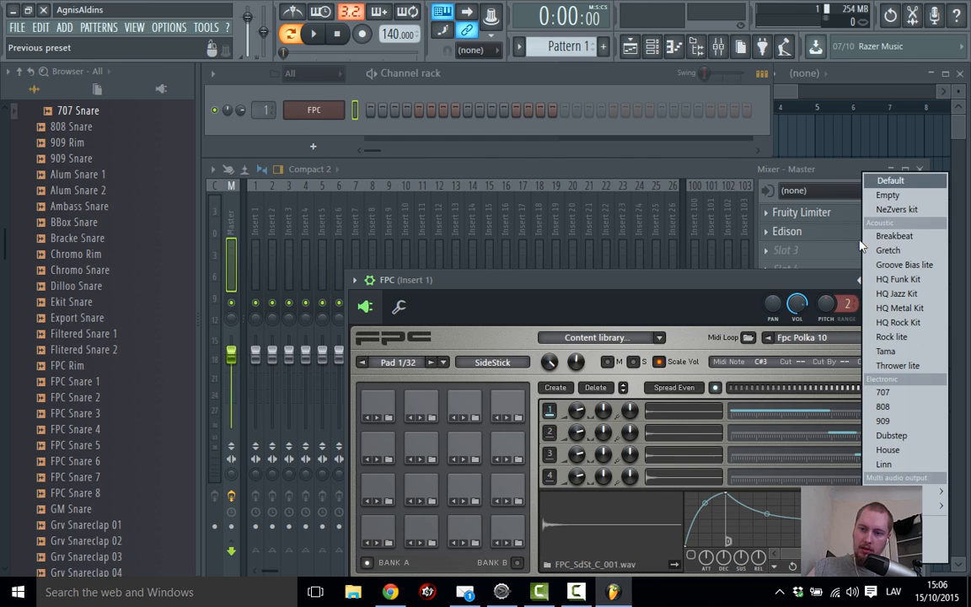
{"action": "left_click", "coordinate": [887, 195]}
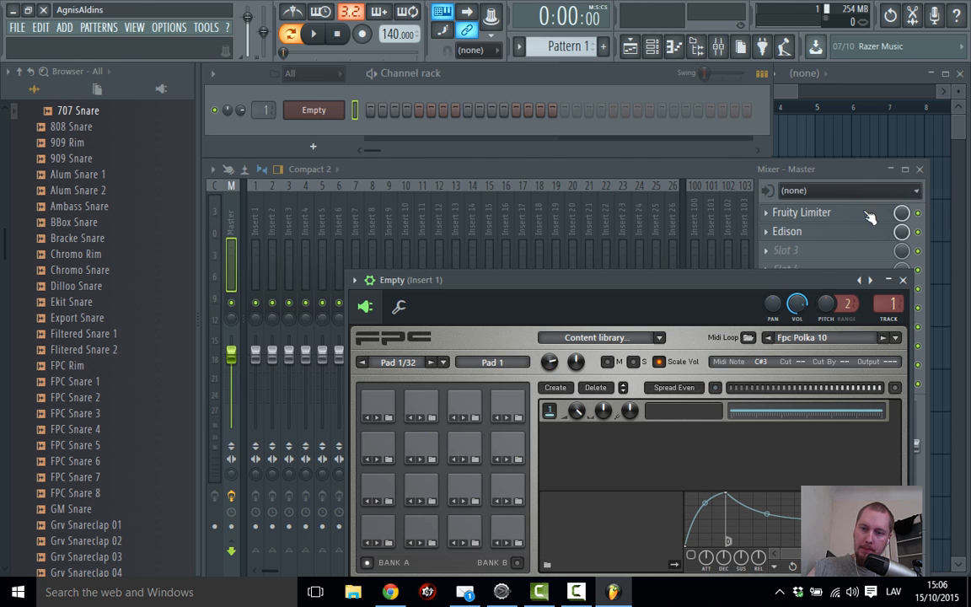
{"action": "left_click_drag", "start_coordinate": [765, 287], "coordinate": [663, 166]}
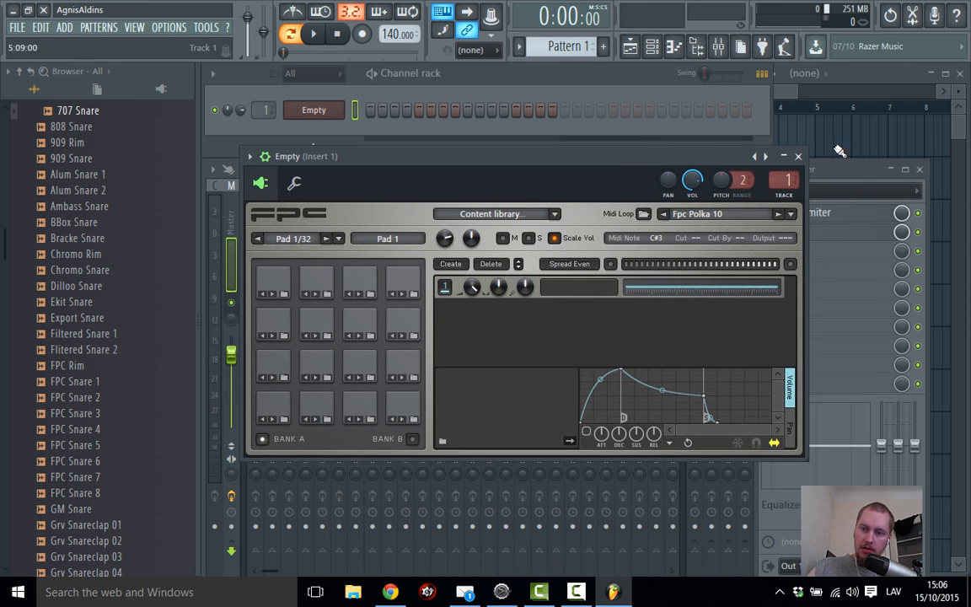
{"action": "left_click", "coordinate": [763, 156]}
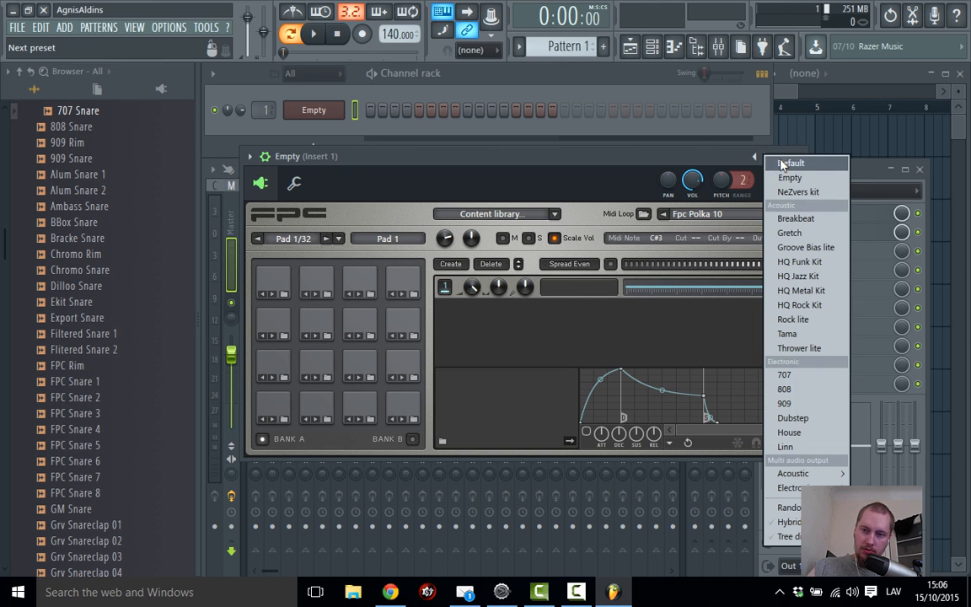
{"action": "left_click", "coordinate": [697, 156]}
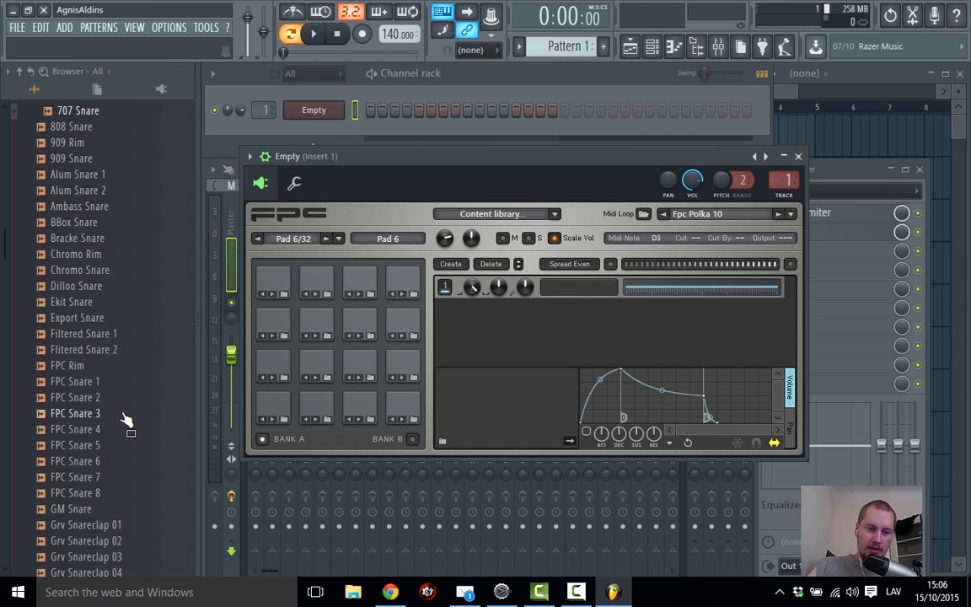
Audition the FPC snare samples and load FPC Snare 8 onto pad 6
{"action": "left_click_drag", "start_coordinate": [123, 418], "coordinate": [82, 422]}
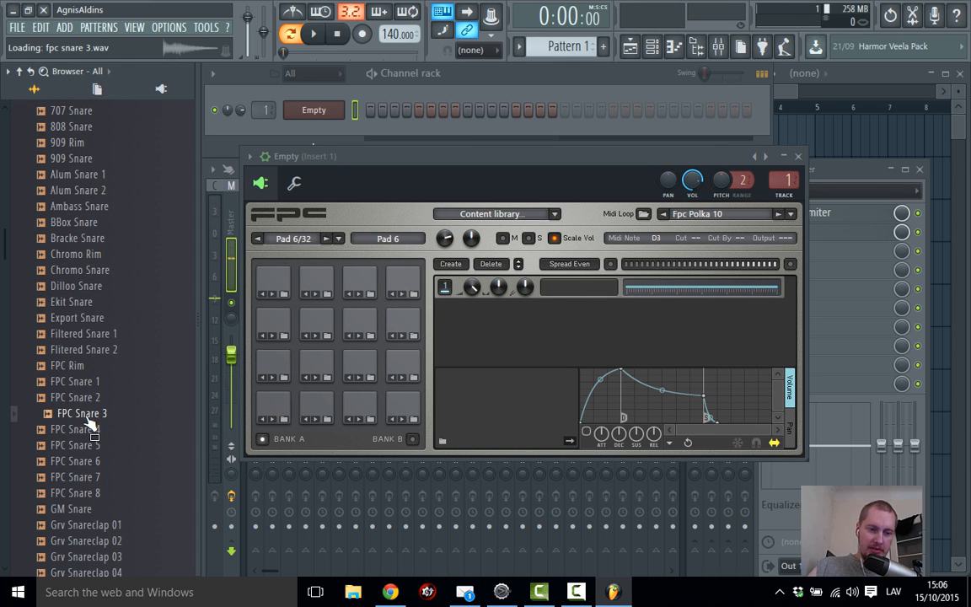
{"action": "left_click", "coordinate": [107, 495]}
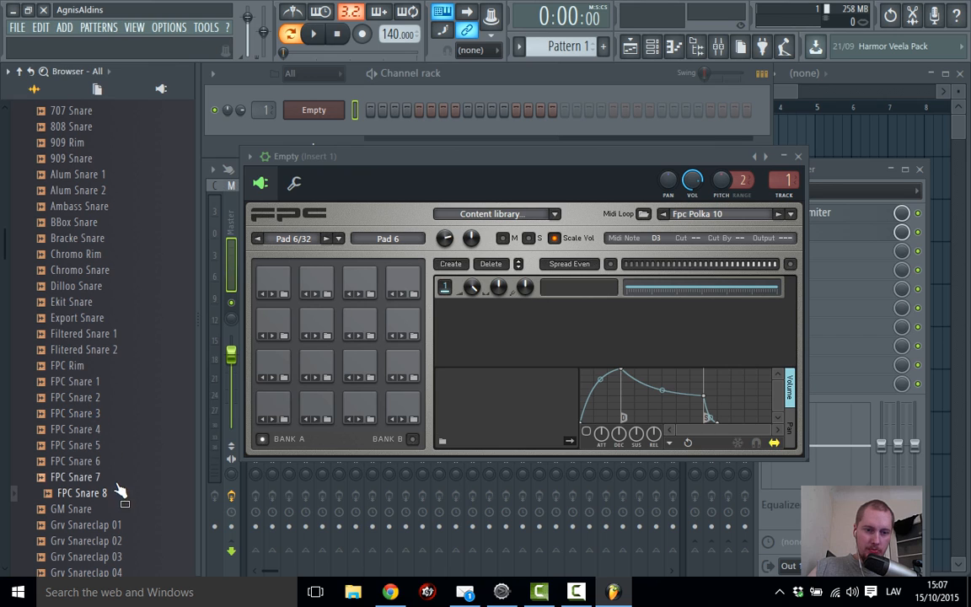
{"action": "left_click_drag", "start_coordinate": [108, 499], "coordinate": [318, 364]}
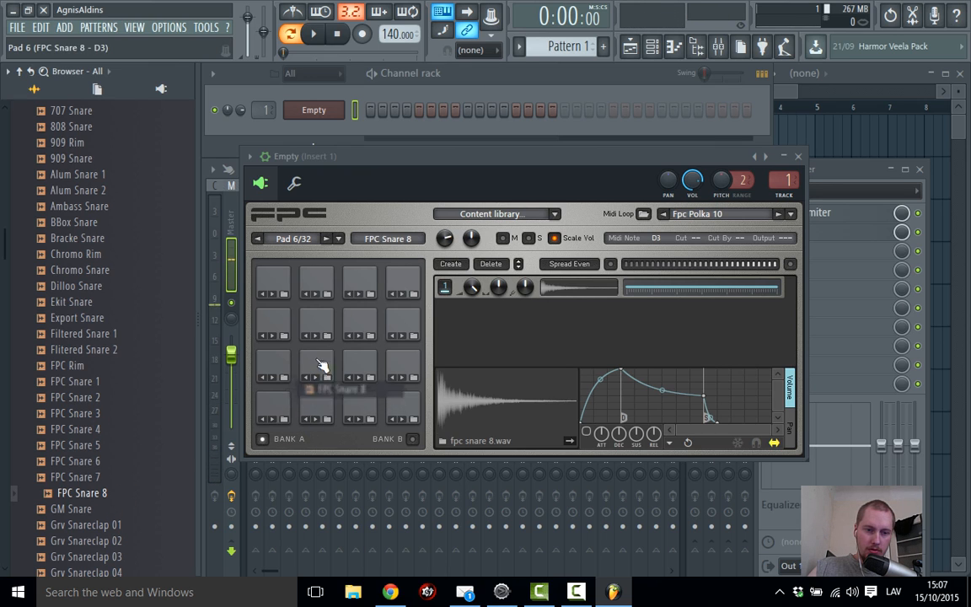
Audition FPC Snare 3 and add it to pad 6 as a second sample layer
{"action": "left_click", "coordinate": [90, 418]}
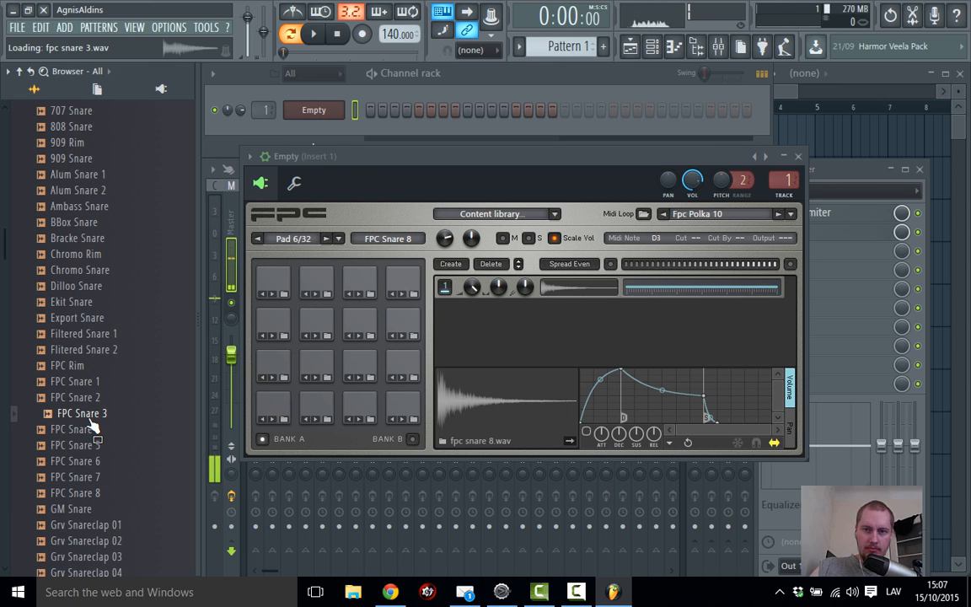
{"action": "left_click_drag", "start_coordinate": [93, 424], "coordinate": [546, 343]}
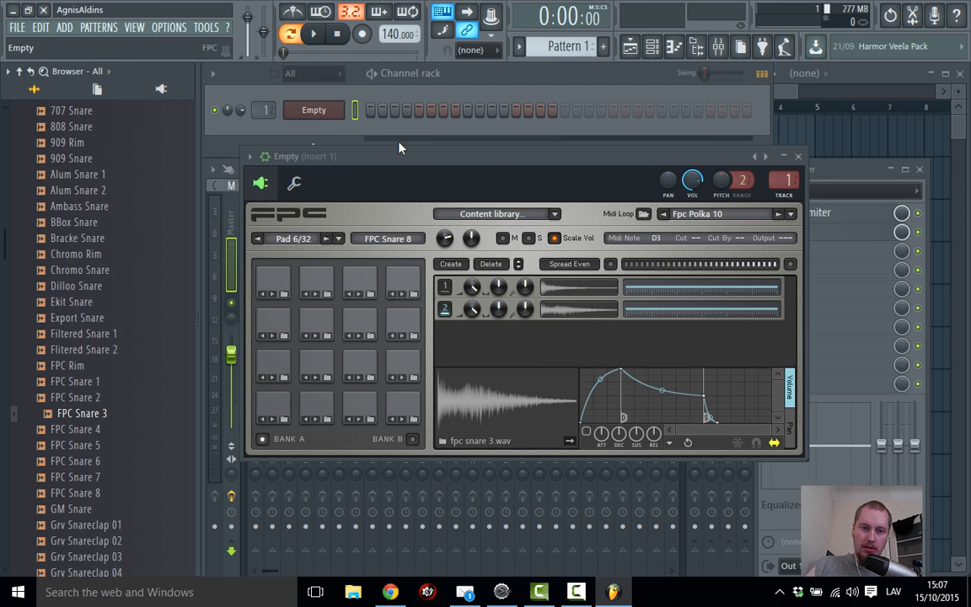
Move the FPC window clear of the first mixer tracks and check mixer Insert 1, which the channel is routed to
{"action": "left_click_drag", "start_coordinate": [400, 148], "coordinate": [516, 85]}
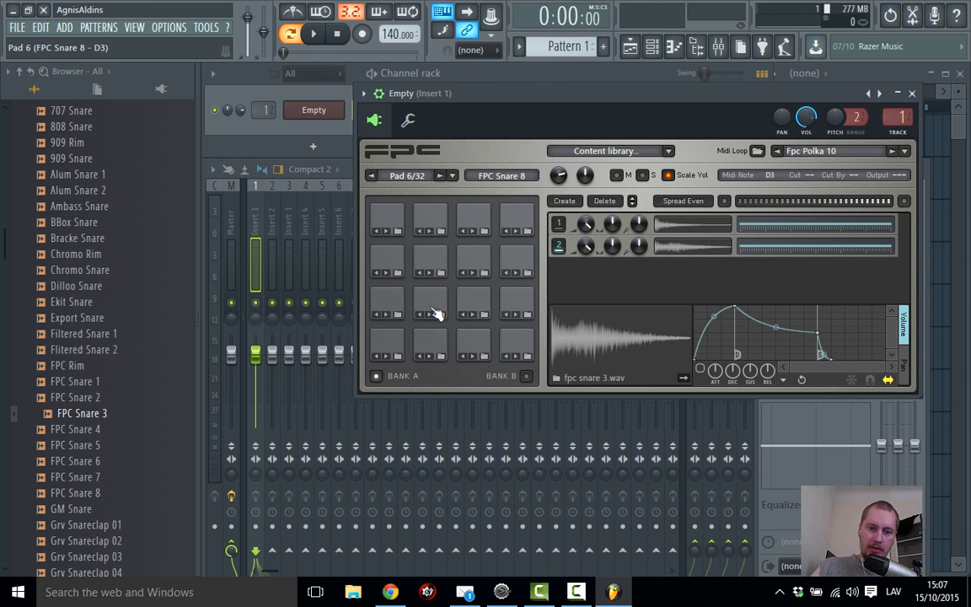
{"action": "left_click", "coordinate": [266, 221]}
{"action": "left_click", "coordinate": [320, 114]}
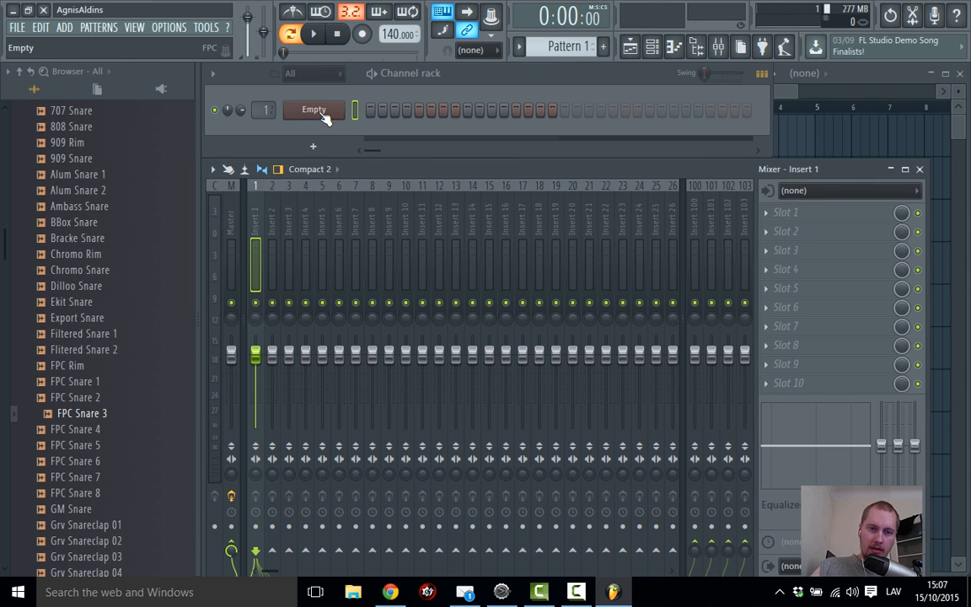
{"action": "left_click", "coordinate": [323, 115]}
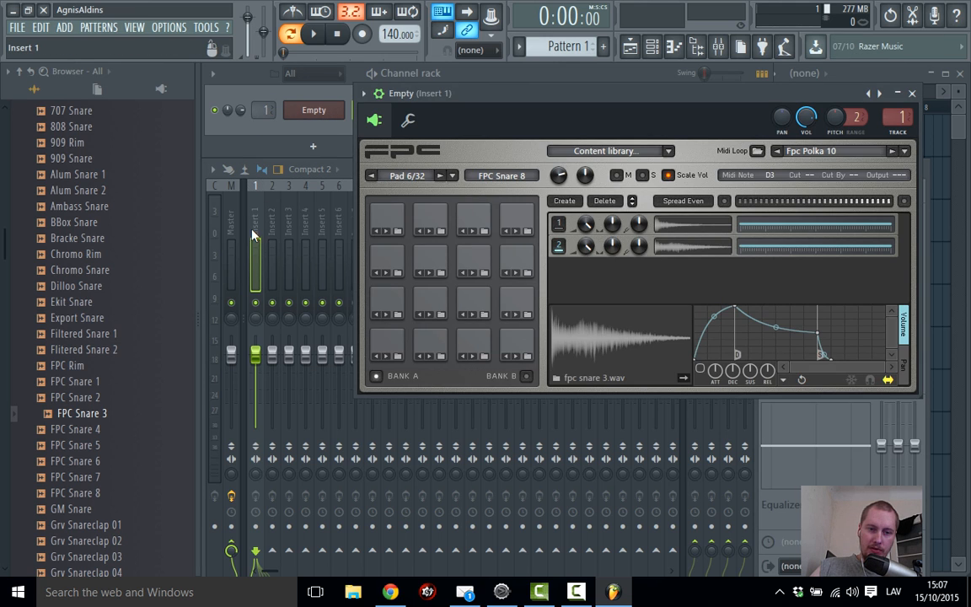
{"action": "left_click", "coordinate": [253, 235]}
{"action": "left_click", "coordinate": [314, 111]}
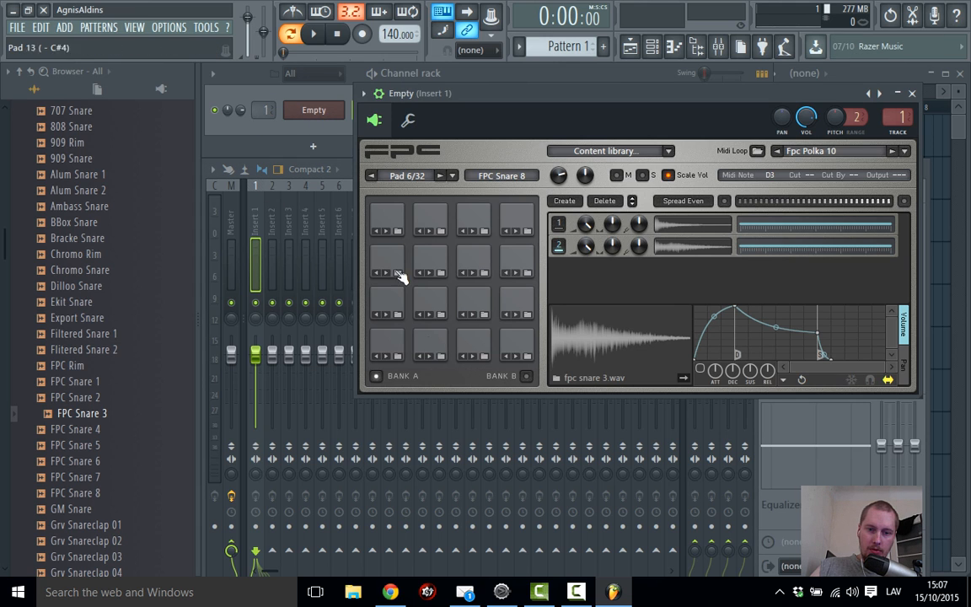
Set the mixer output of pad 6 to 1 and play the pad to check its signal in the mixer
{"action": "left_click", "coordinate": [438, 302]}
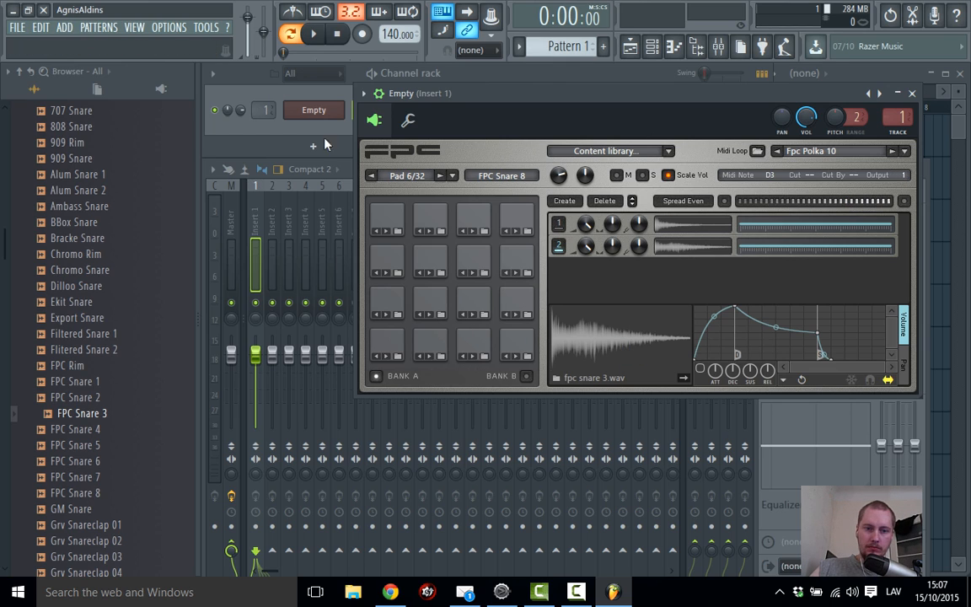
{"action": "left_click", "coordinate": [432, 301]}
{"action": "left_click", "coordinate": [434, 301]}
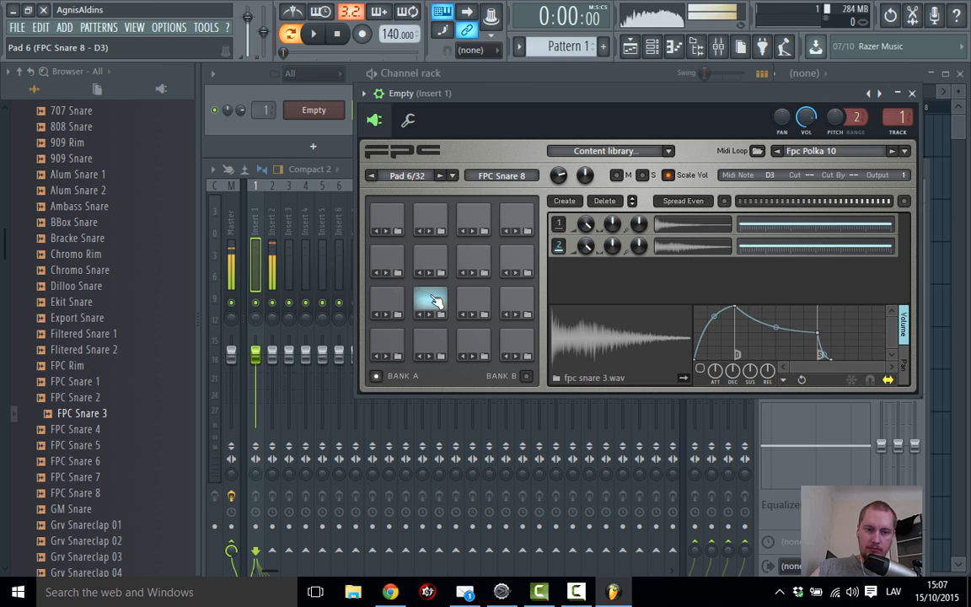
{"action": "left_click", "coordinate": [434, 301]}
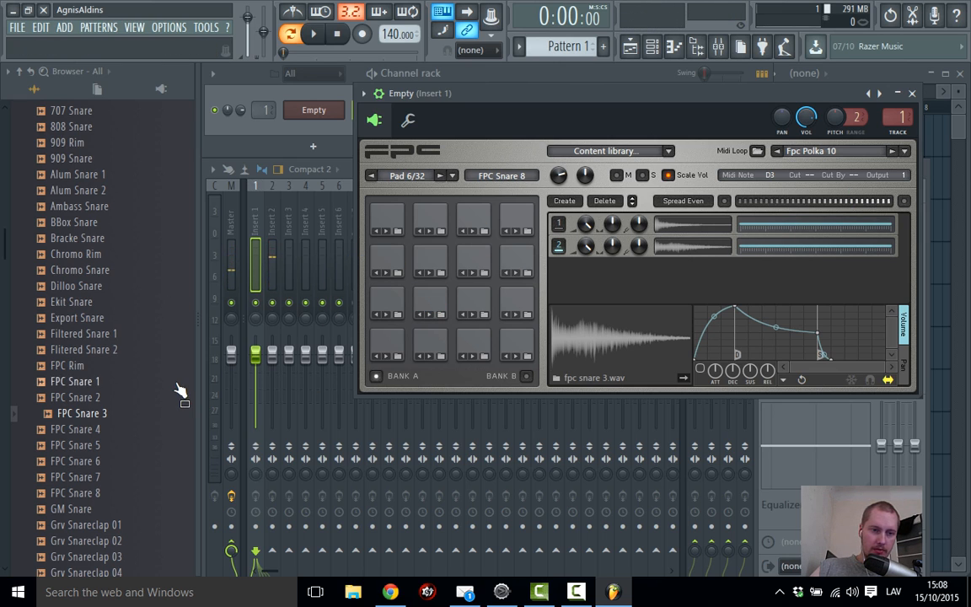
Collapse the Snares folder of the Drums pack and expand the Kicks folder
{"action": "scroll", "coordinate": [126, 329], "scroll_direction": "up", "scroll_amount": 2}
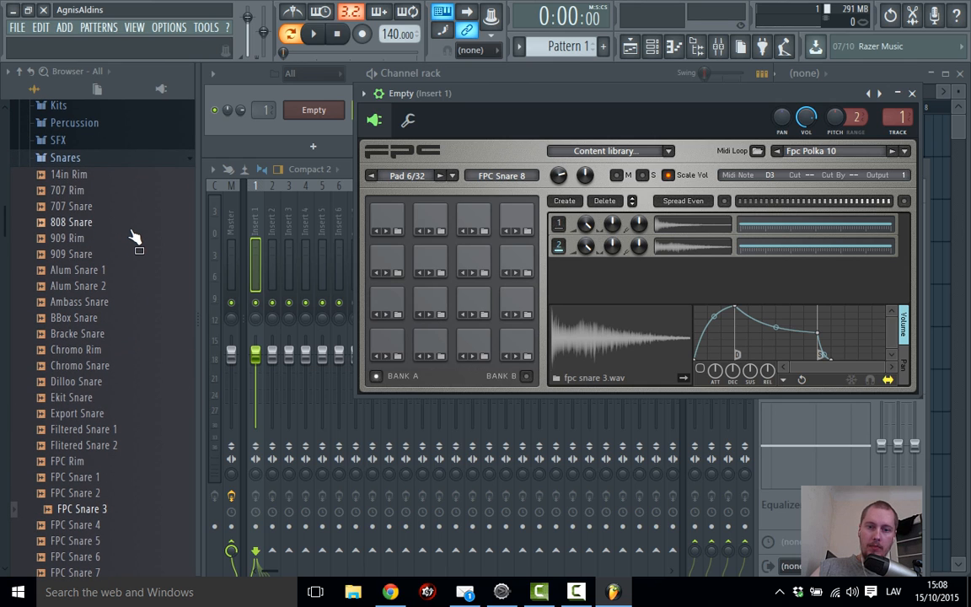
{"action": "left_click", "coordinate": [84, 207]}
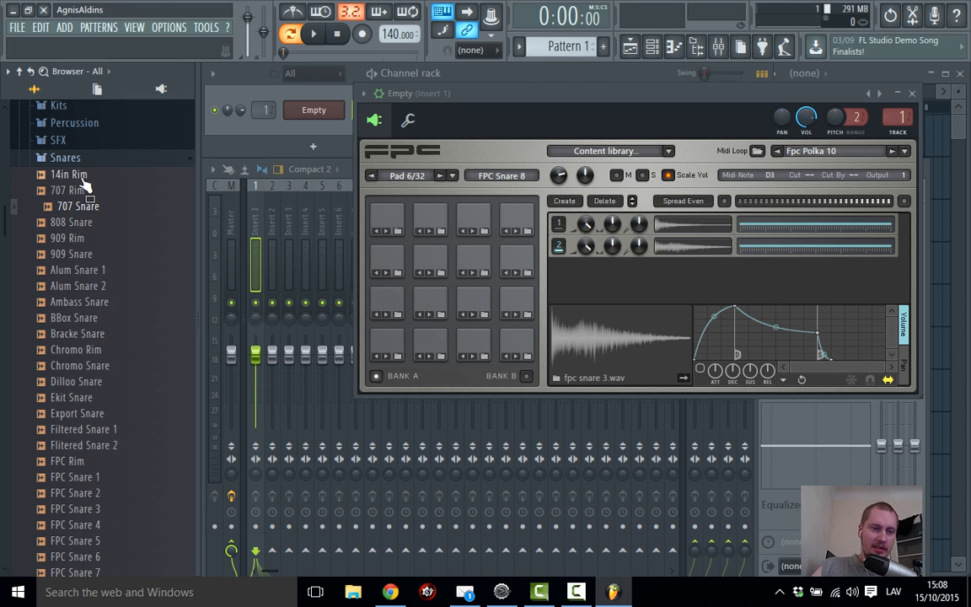
{"action": "left_click", "coordinate": [65, 158]}
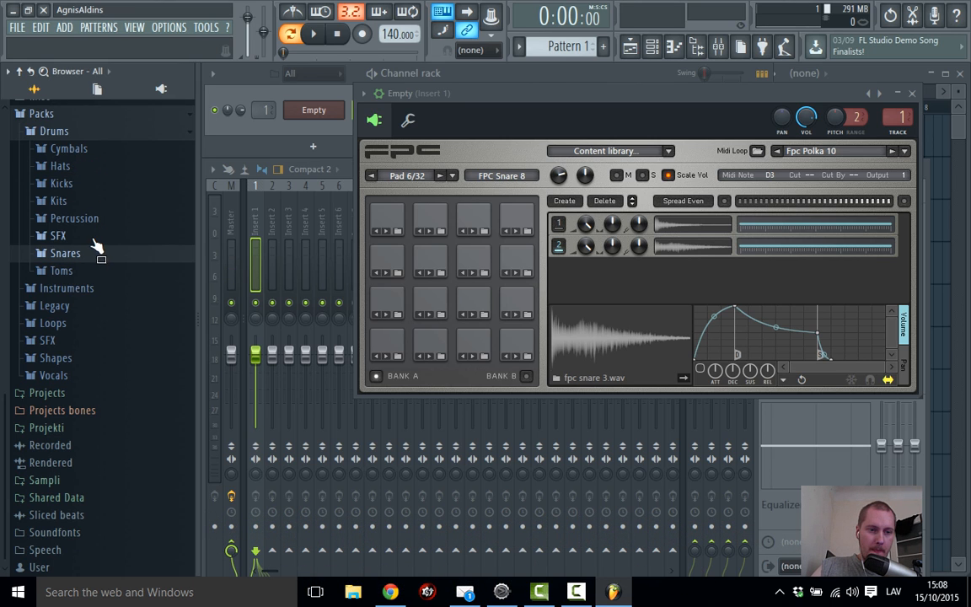
{"action": "left_click", "coordinate": [95, 183]}
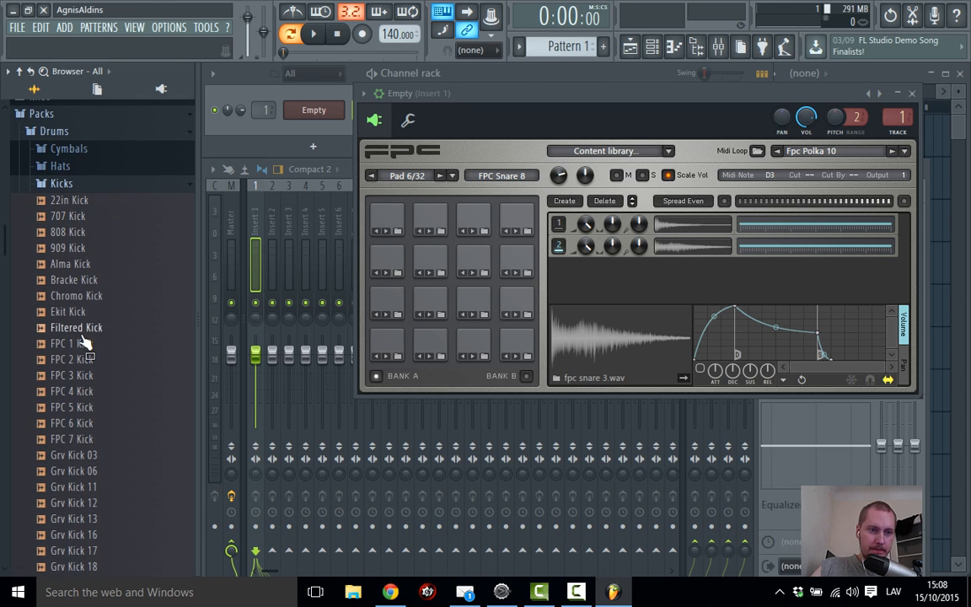
Audition the kick samples, comparing 707 Kick with several FPC kicks and Grv kicks up to Grv Kick 18
{"action": "left_click", "coordinate": [89, 218]}
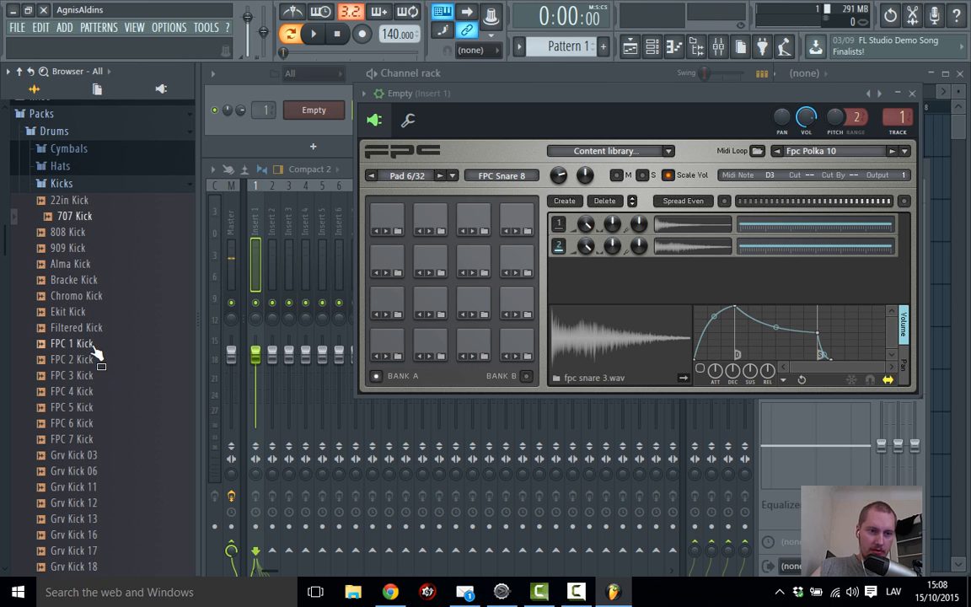
{"action": "scroll", "coordinate": [98, 357], "scroll_direction": "down", "scroll_amount": 2}
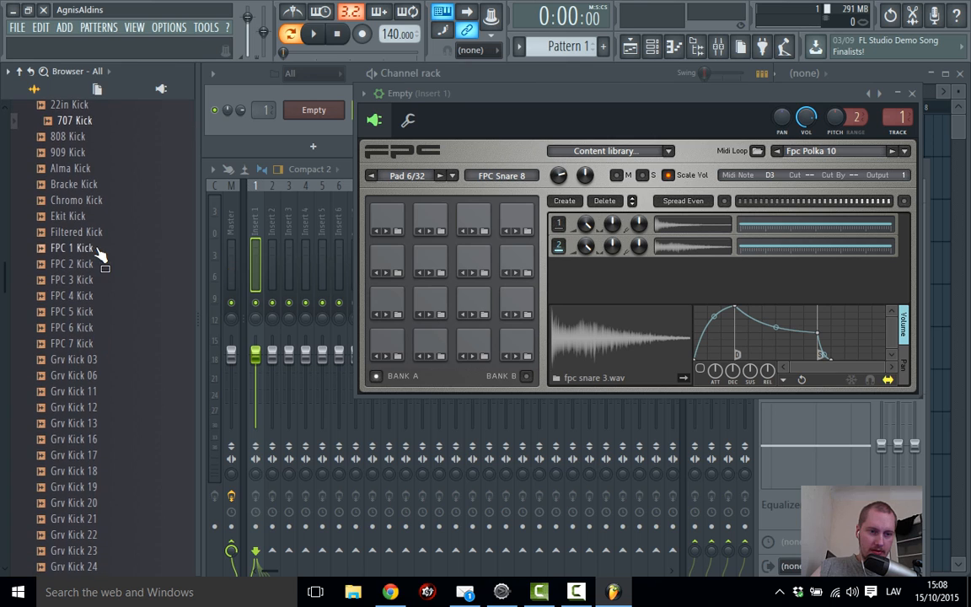
{"action": "left_click", "coordinate": [94, 278]}
{"action": "left_click", "coordinate": [98, 296]}
{"action": "left_click", "coordinate": [101, 313]}
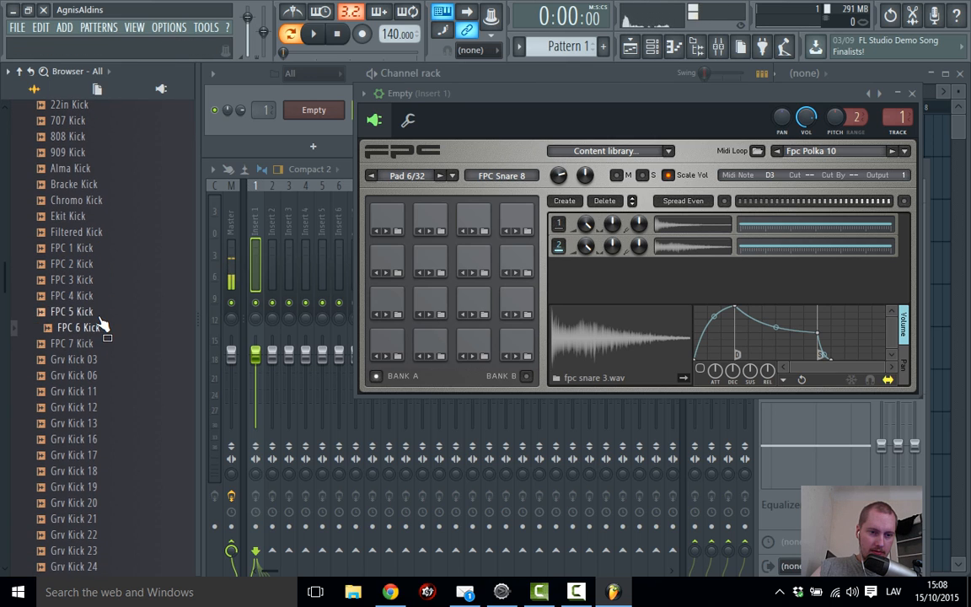
{"action": "left_click", "coordinate": [103, 329]}
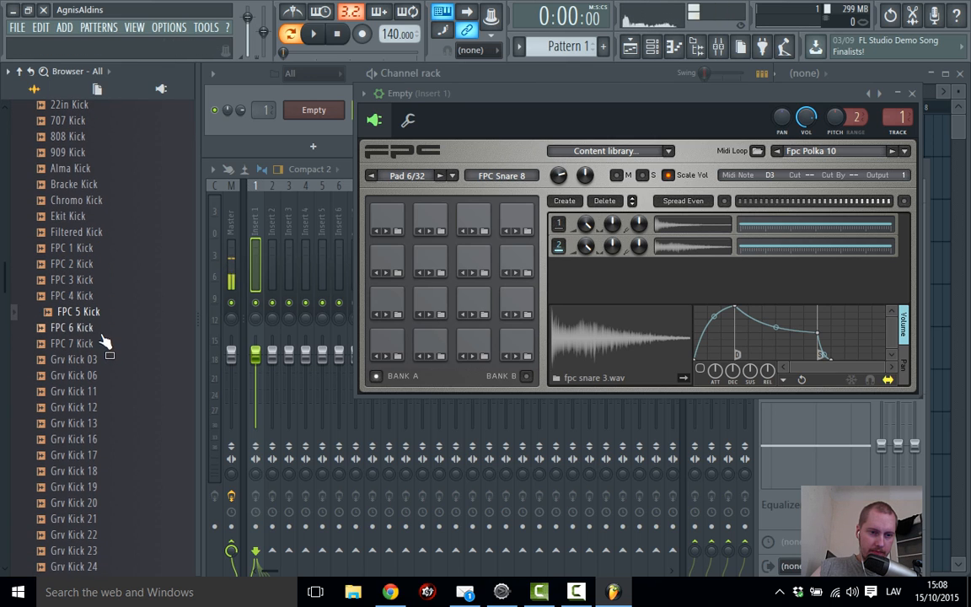
{"action": "left_click", "coordinate": [105, 361]}
{"action": "left_click", "coordinate": [105, 376]}
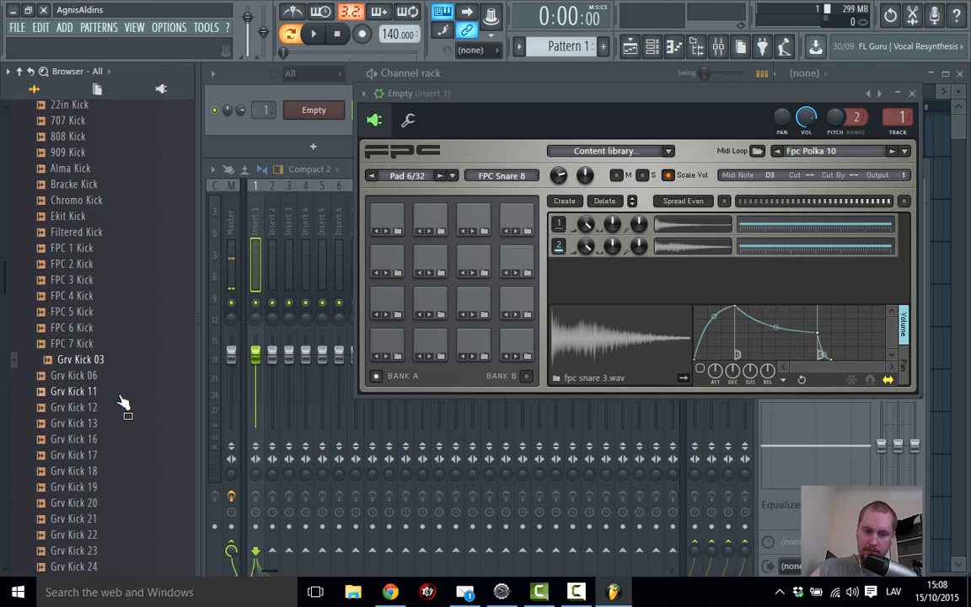
{"action": "left_click", "coordinate": [122, 405]}
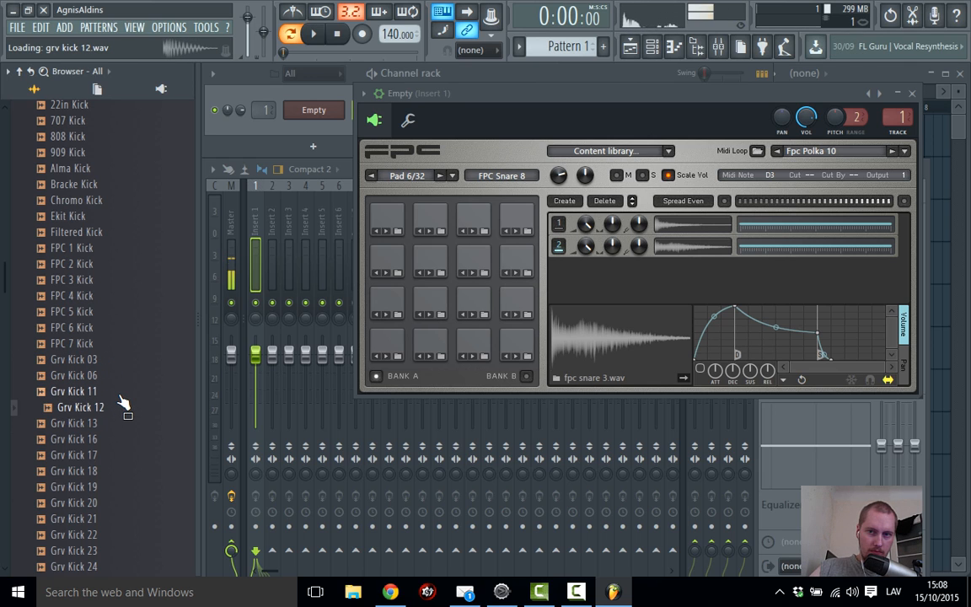
{"action": "key", "text": "Down"}
{"action": "key", "text": "Down"}
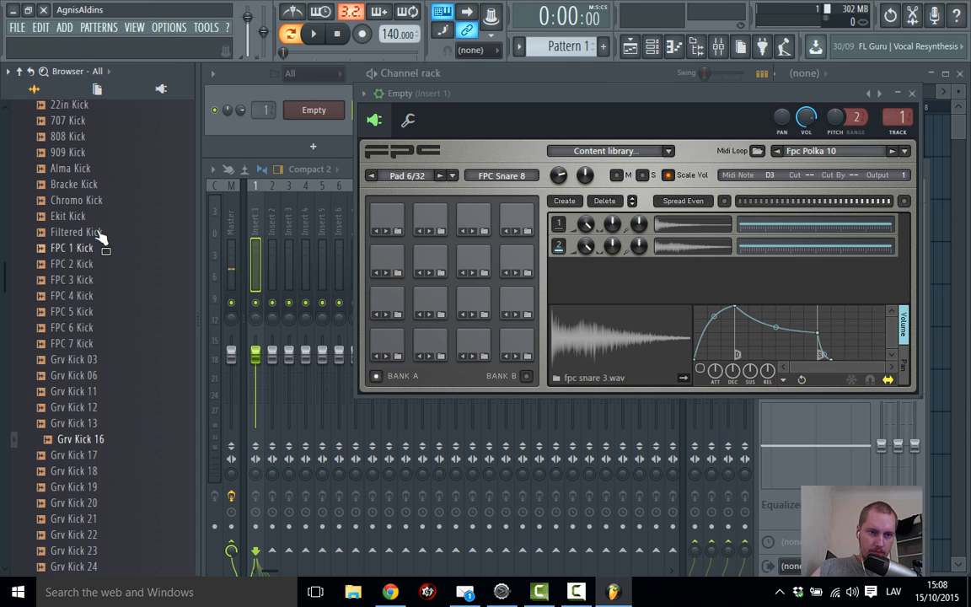
{"action": "left_click", "coordinate": [88, 124]}
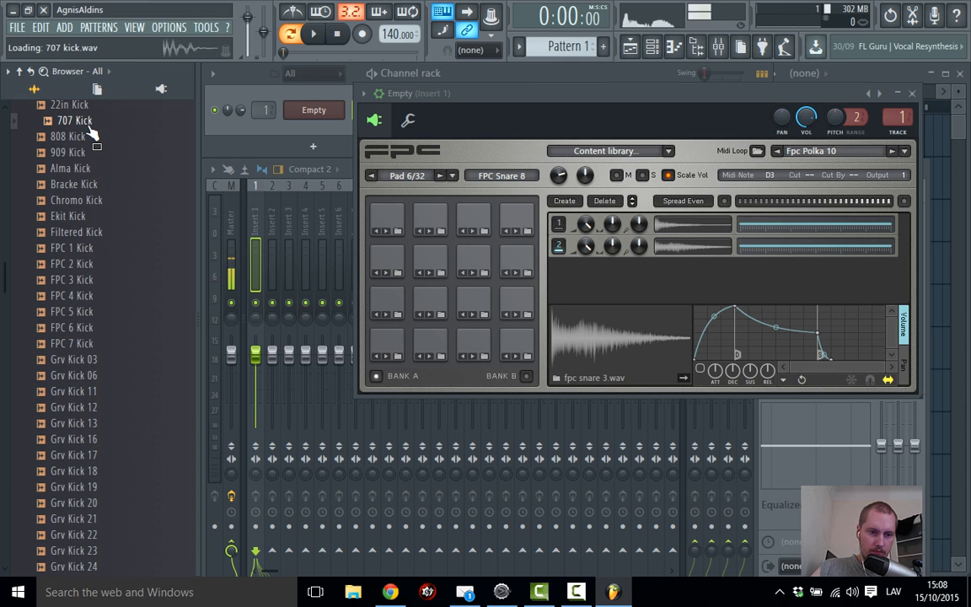
{"action": "left_click", "coordinate": [109, 473]}
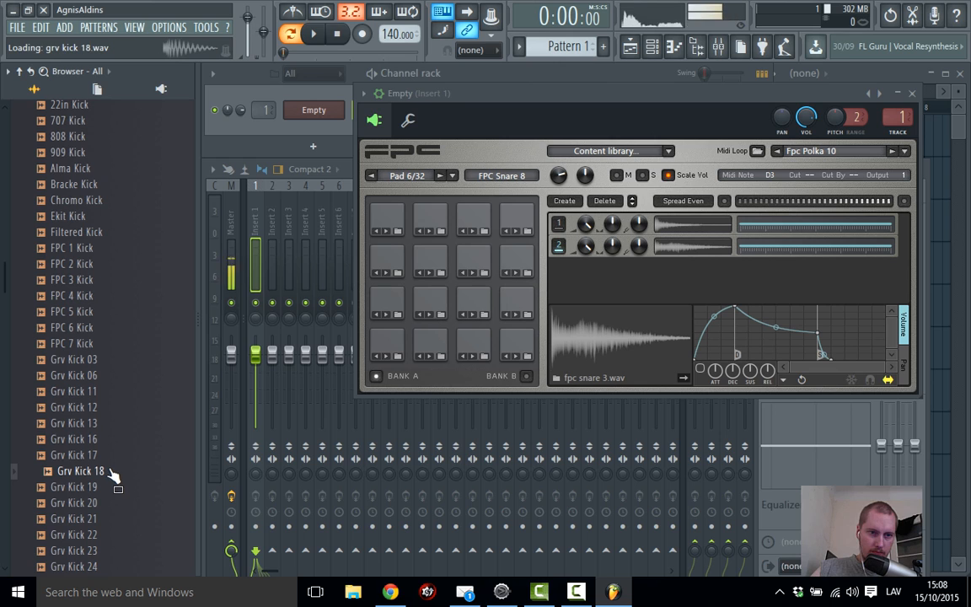
Load the 707 Kick sample onto pad 2 of the FPC
{"action": "scroll", "coordinate": [108, 401], "scroll_direction": "up", "scroll_amount": 3}
{"action": "left_click", "coordinate": [93, 216]}
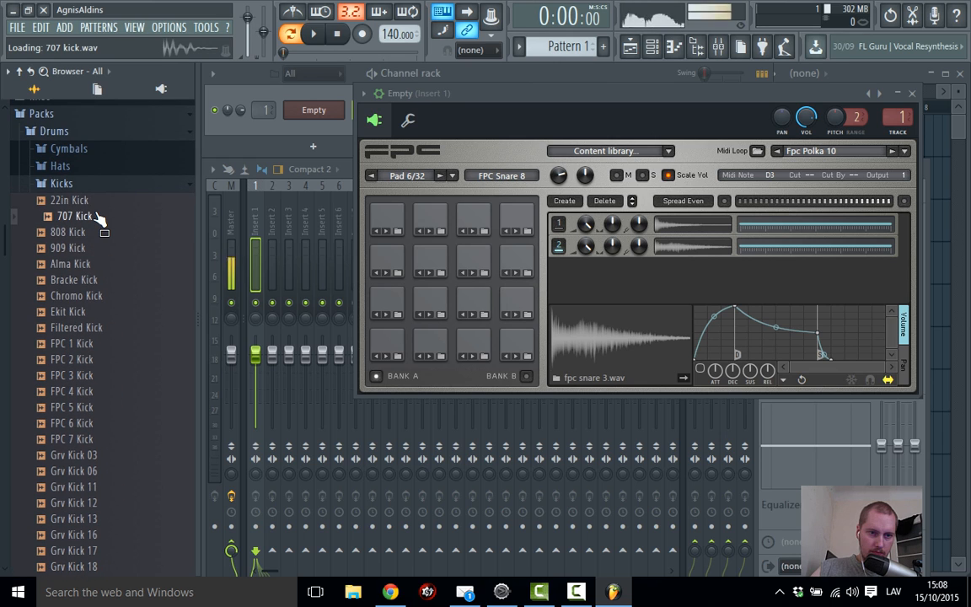
{"action": "left_click_drag", "start_coordinate": [92, 215], "coordinate": [429, 342]}
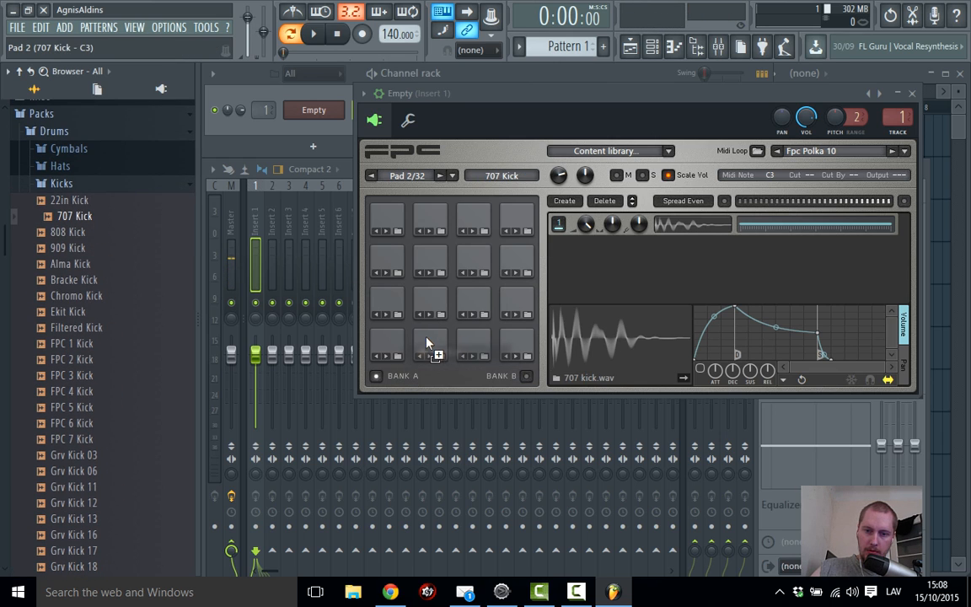
Find Kick Basic in the Dance folder of the Legacy Drums pack and add it as a second layer on pad 2
{"action": "left_click", "coordinate": [108, 185]}
{"action": "left_click", "coordinate": [98, 148]}
{"action": "left_click", "coordinate": [98, 149]}
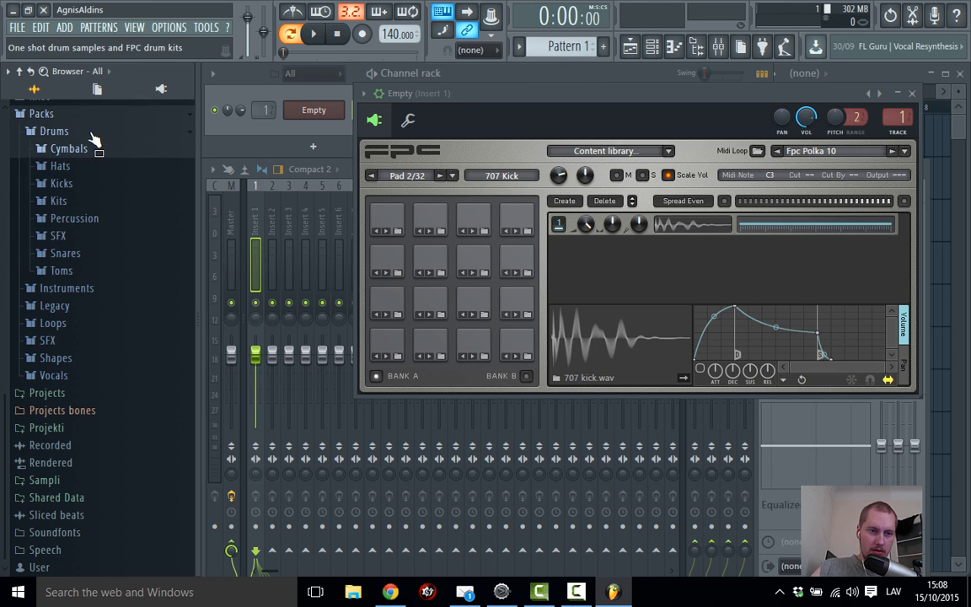
{"action": "left_click", "coordinate": [93, 132]}
{"action": "left_click", "coordinate": [93, 312]}
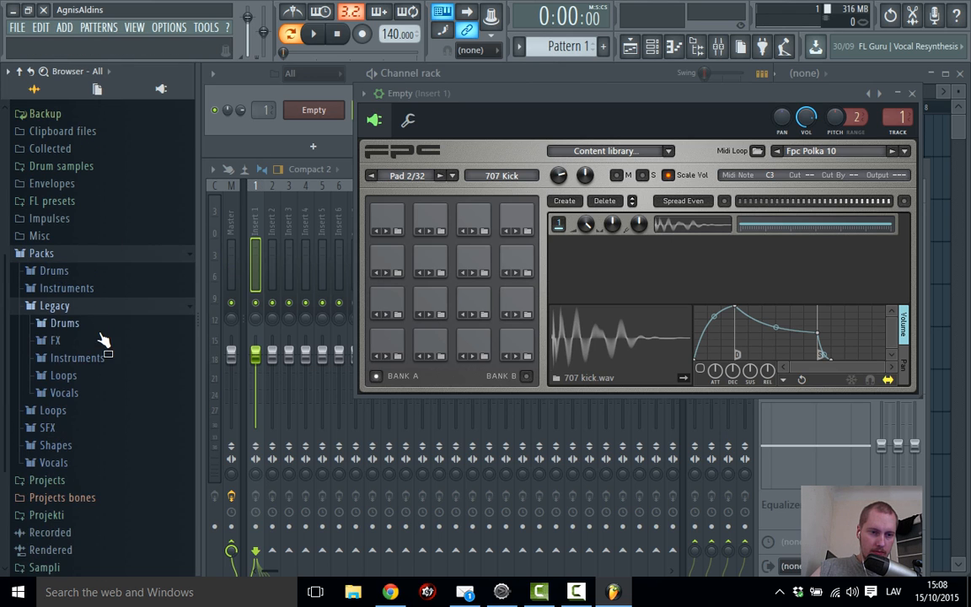
{"action": "left_click", "coordinate": [99, 322]}
{"action": "left_click", "coordinate": [106, 340]}
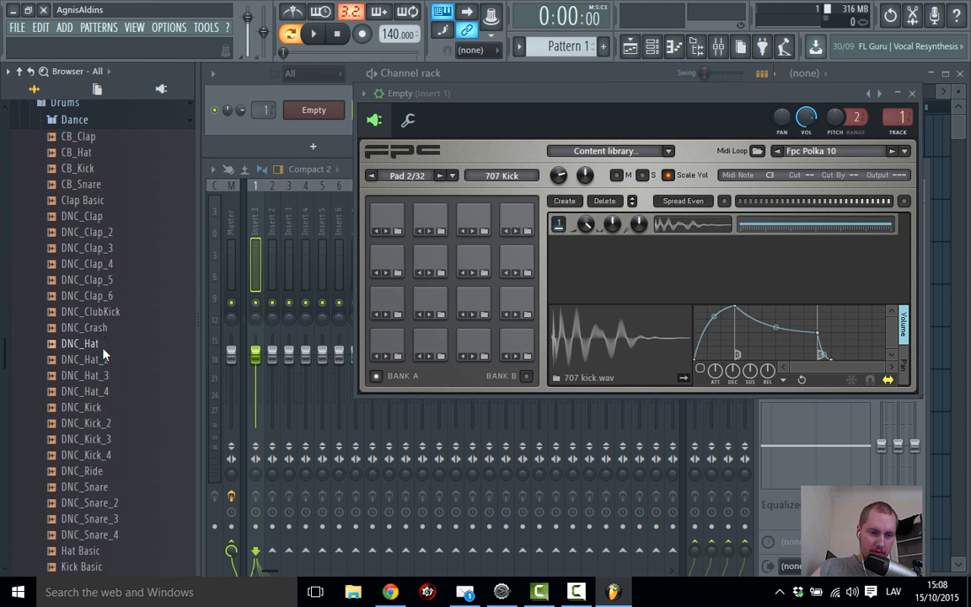
{"action": "left_click", "coordinate": [98, 405]}
{"action": "left_click_drag", "start_coordinate": [99, 408], "coordinate": [581, 246]}
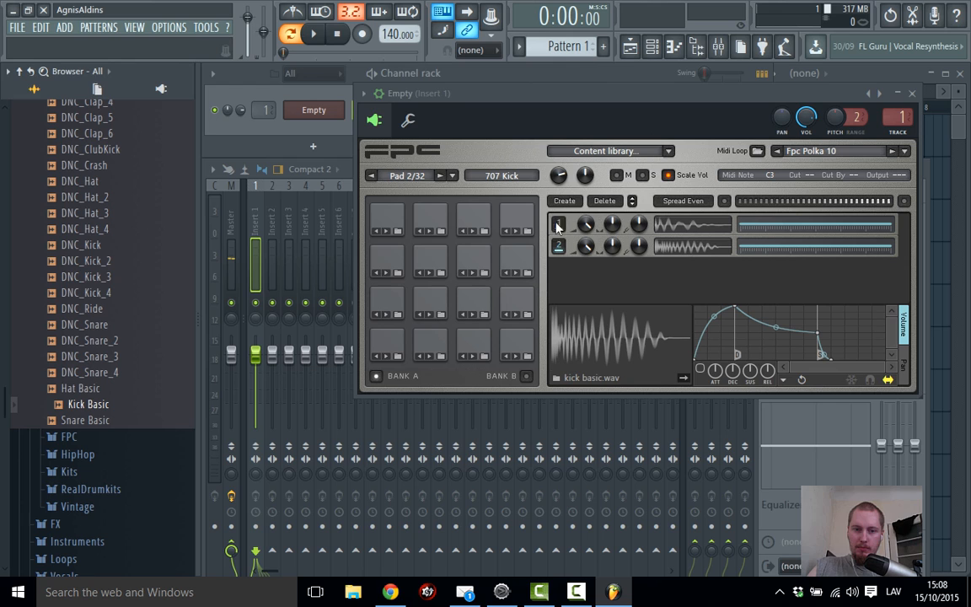
Open the piano roll of the FPC channel and set the project tempo to 95 BPM
{"action": "right_click", "coordinate": [288, 106]}
{"action": "left_click", "coordinate": [327, 103]}
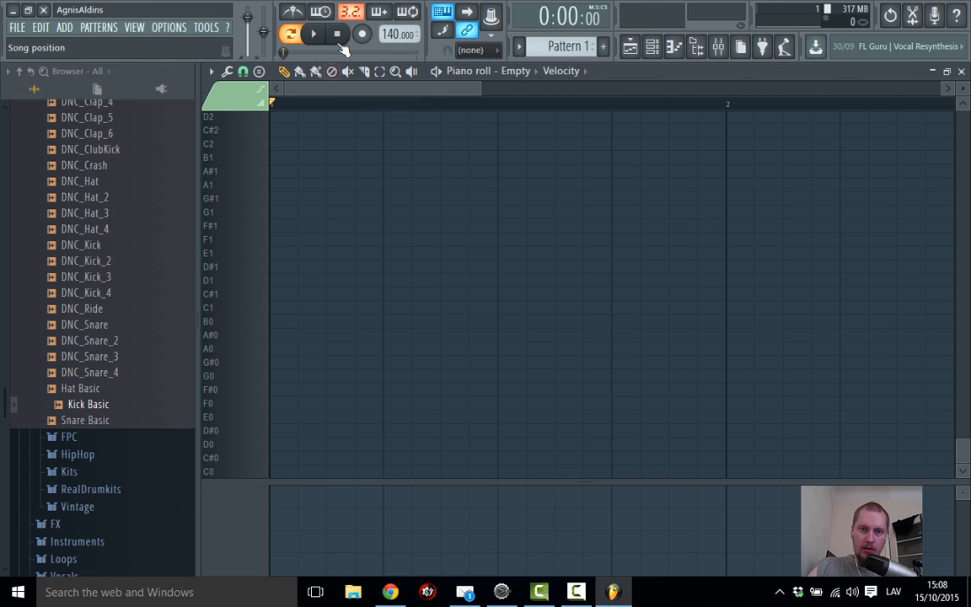
{"action": "left_click_drag", "start_coordinate": [397, 33], "coordinate": [397, 63]}
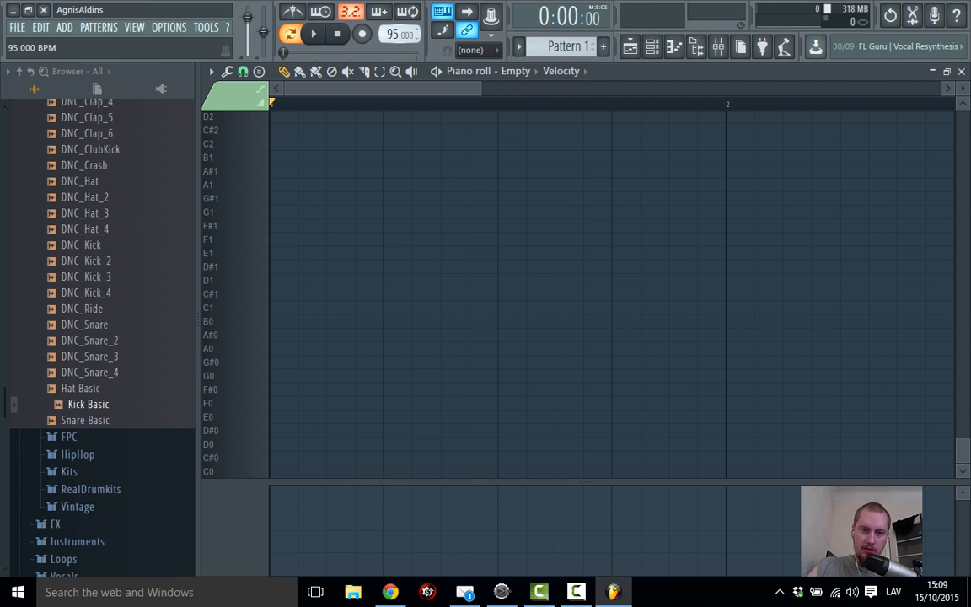
Place four 707 Kick notes in the piano roll, one on each beat of bar 1
{"action": "scroll", "coordinate": [256, 371], "scroll_direction": "up", "scroll_amount": 6}
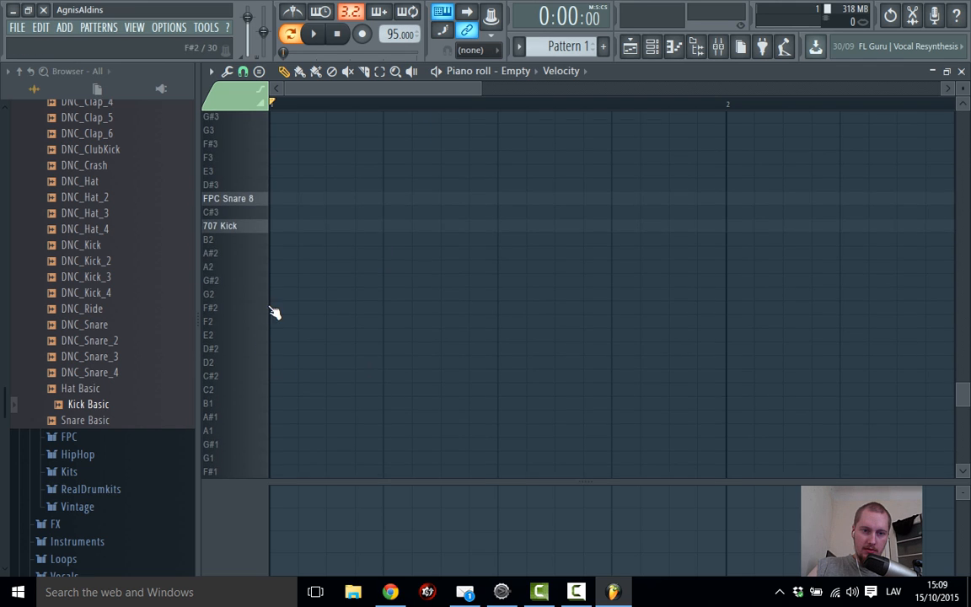
{"action": "left_click", "coordinate": [285, 270]}
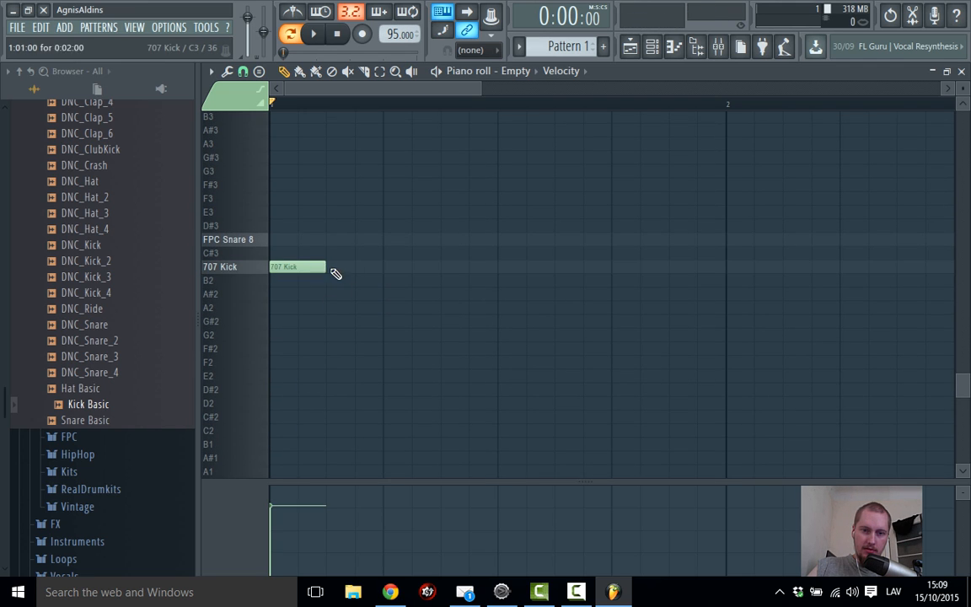
{"action": "left_click", "coordinate": [386, 268]}
{"action": "left_click", "coordinate": [501, 268]}
{"action": "left_click", "coordinate": [615, 268]}
Play the kick pattern and lower the volume of pad 2's Kick Basic layer to about 73% in the FPC
{"action": "key", "text": "space"}
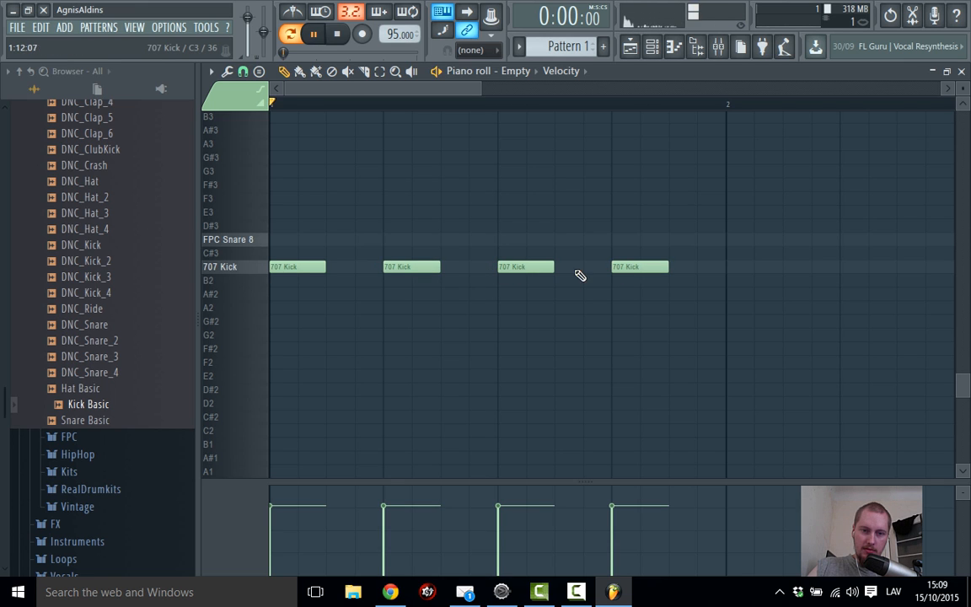
{"action": "left_click", "coordinate": [962, 73]}
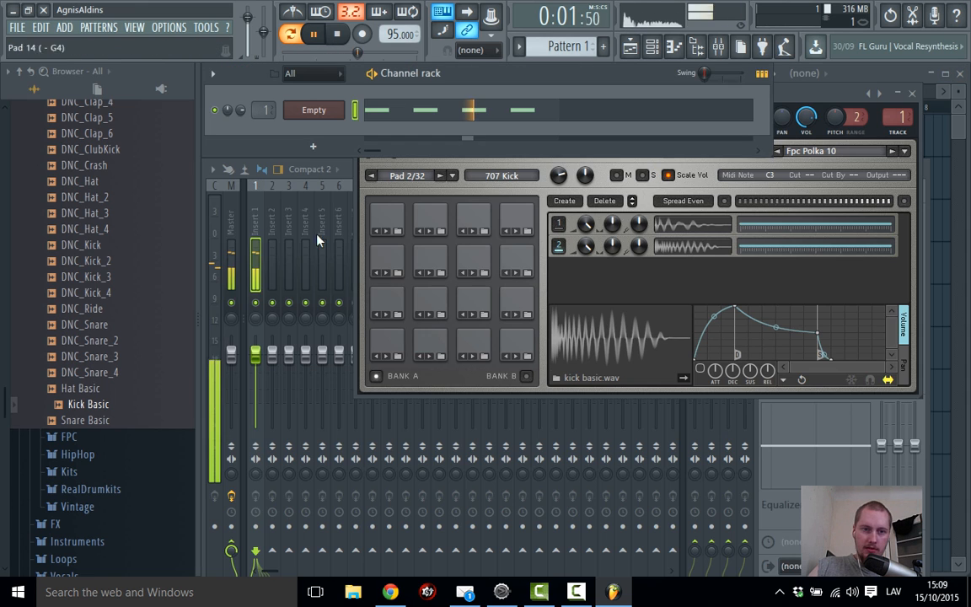
{"action": "left_click", "coordinate": [405, 379]}
{"action": "key", "text": "space"}
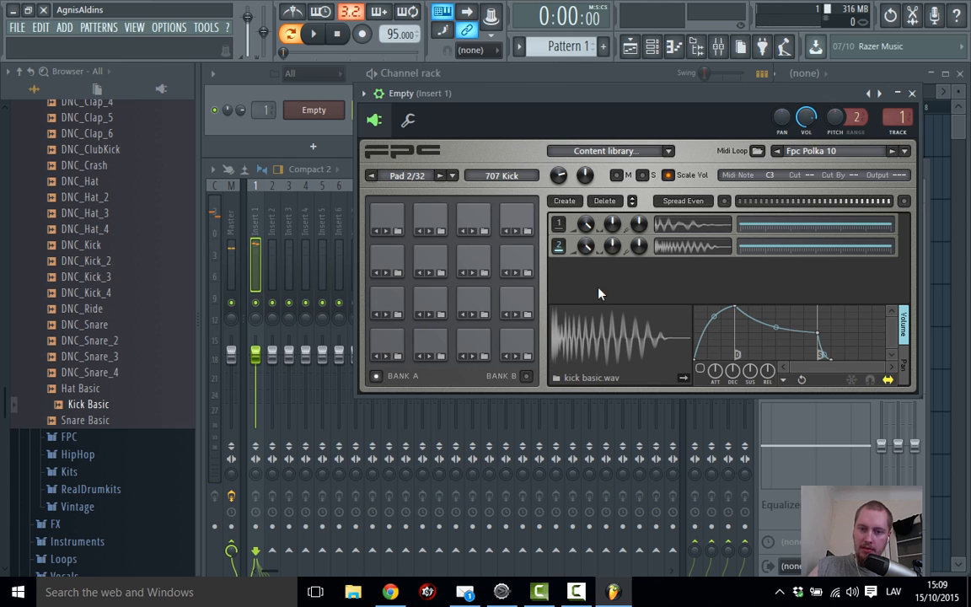
{"action": "key", "text": "space"}
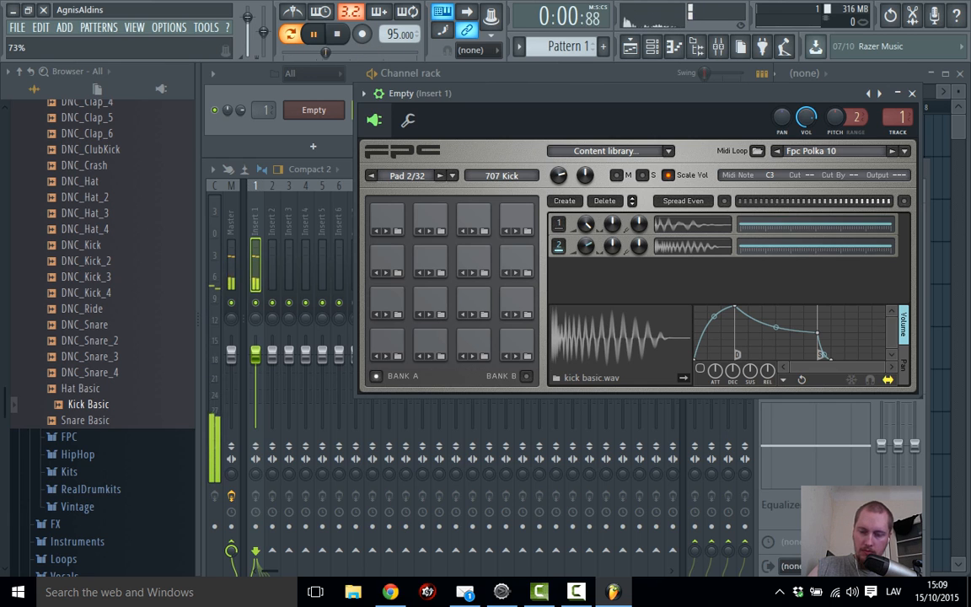
{"action": "key", "text": "space"}
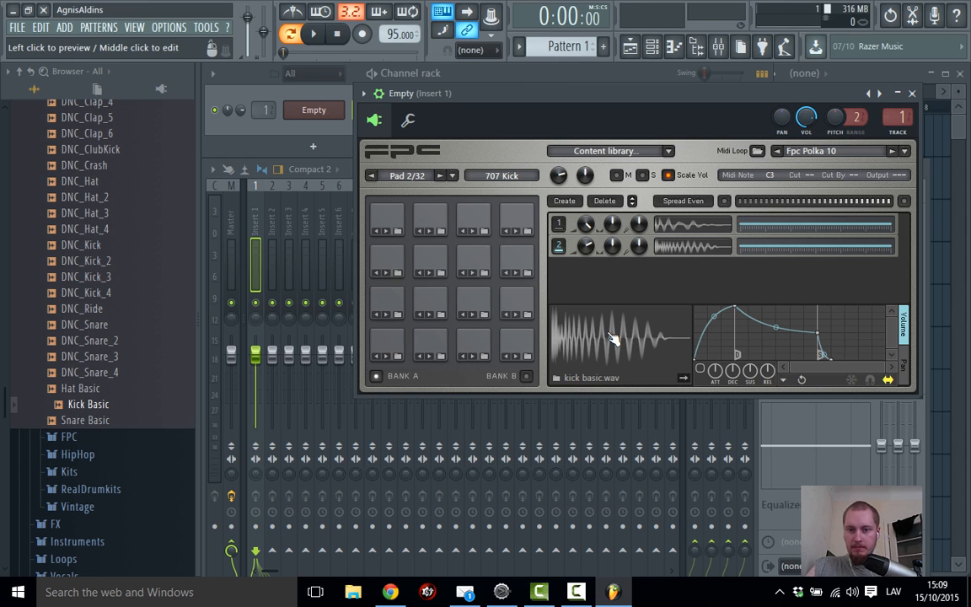
{"action": "key", "text": "space"}
{"action": "key", "text": "space"}
Replace the kick notes in the piano roll with FPC Snare 8 notes on beats 1 and 3 of bar 1
{"action": "left_click", "coordinate": [284, 116]}
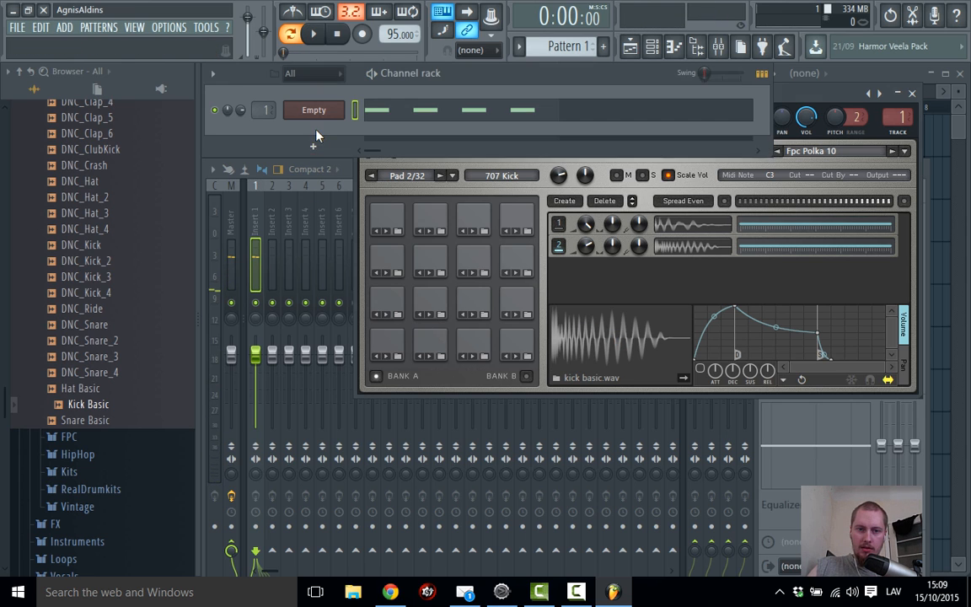
{"action": "left_click", "coordinate": [386, 118]}
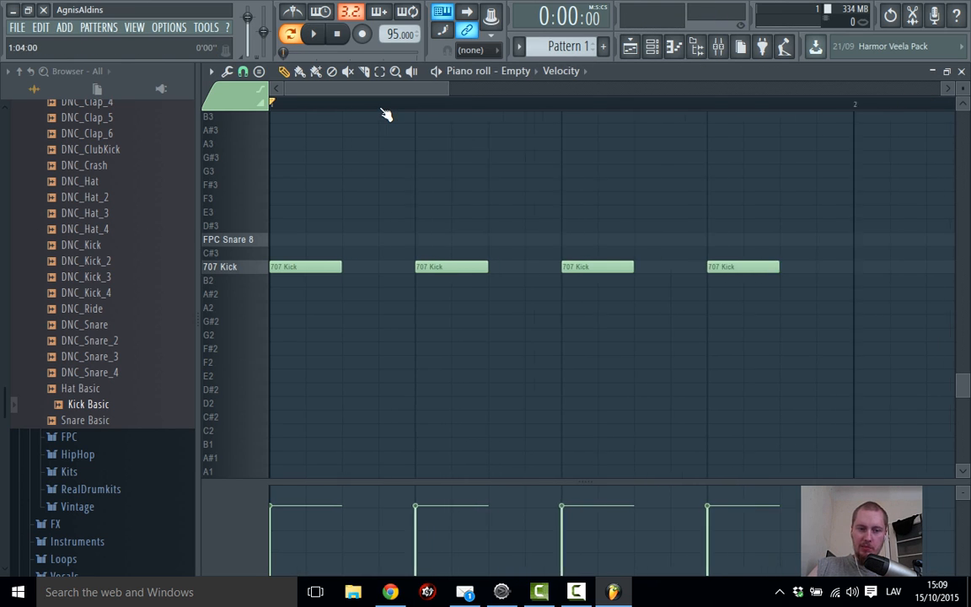
{"action": "scroll", "coordinate": [364, 301], "scroll_direction": "down", "scroll_amount": 1}
{"action": "scroll", "coordinate": [364, 295], "scroll_direction": "up", "scroll_amount": 2}
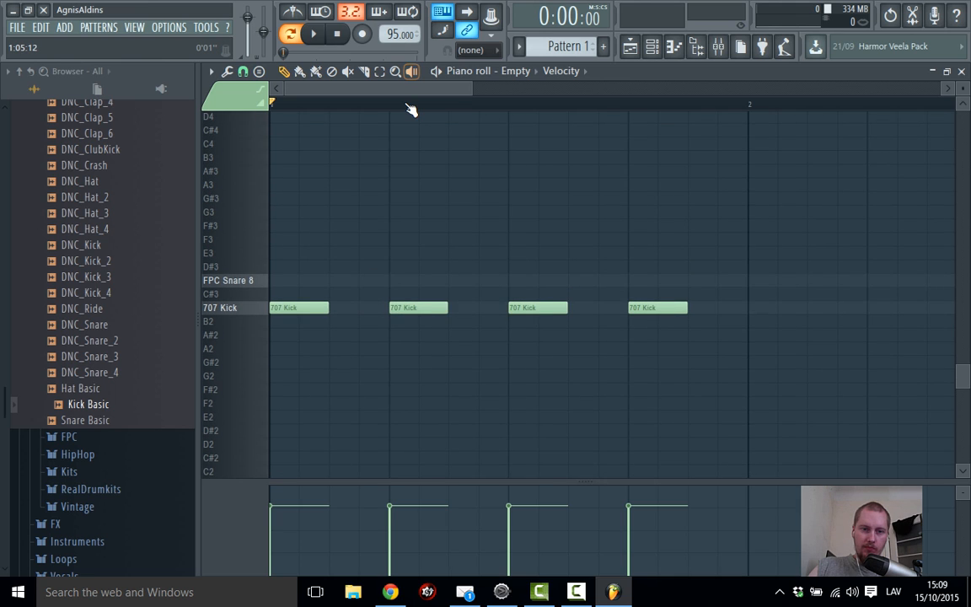
{"action": "scroll", "coordinate": [407, 106], "scroll_direction": "down", "scroll_amount": 2}
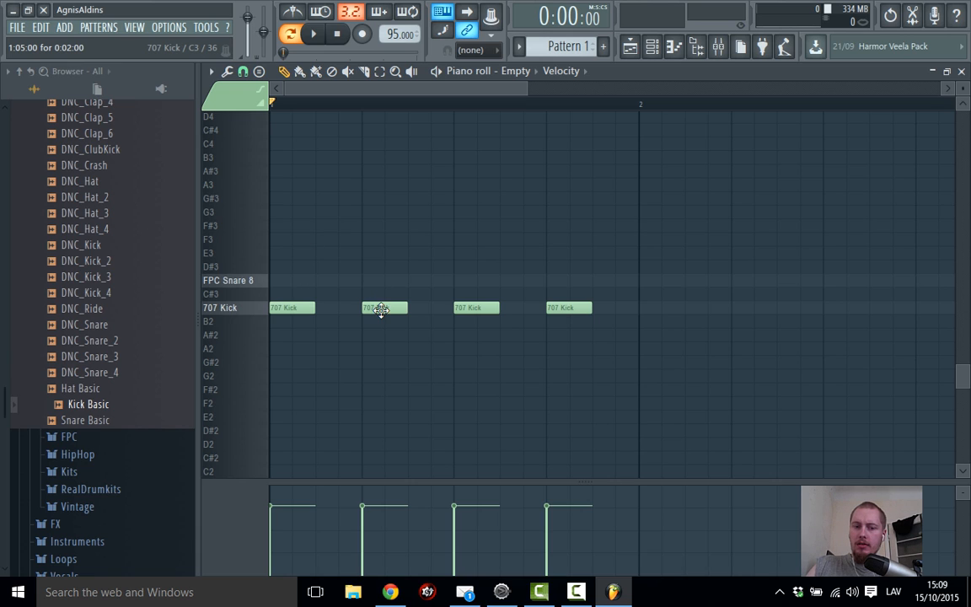
{"action": "right_click", "coordinate": [297, 307]}
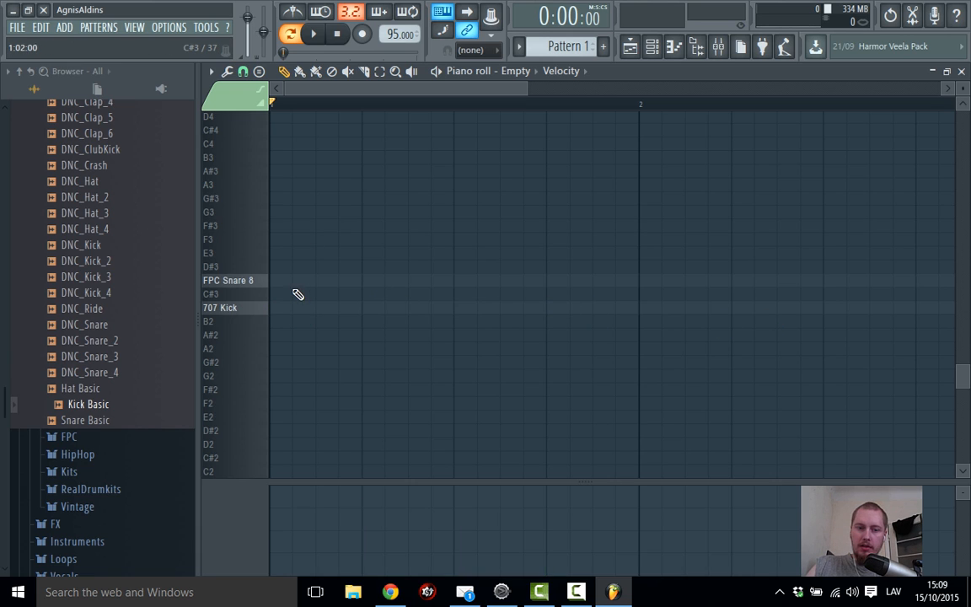
{"action": "left_click", "coordinate": [282, 280]}
{"action": "left_click", "coordinate": [371, 280]}
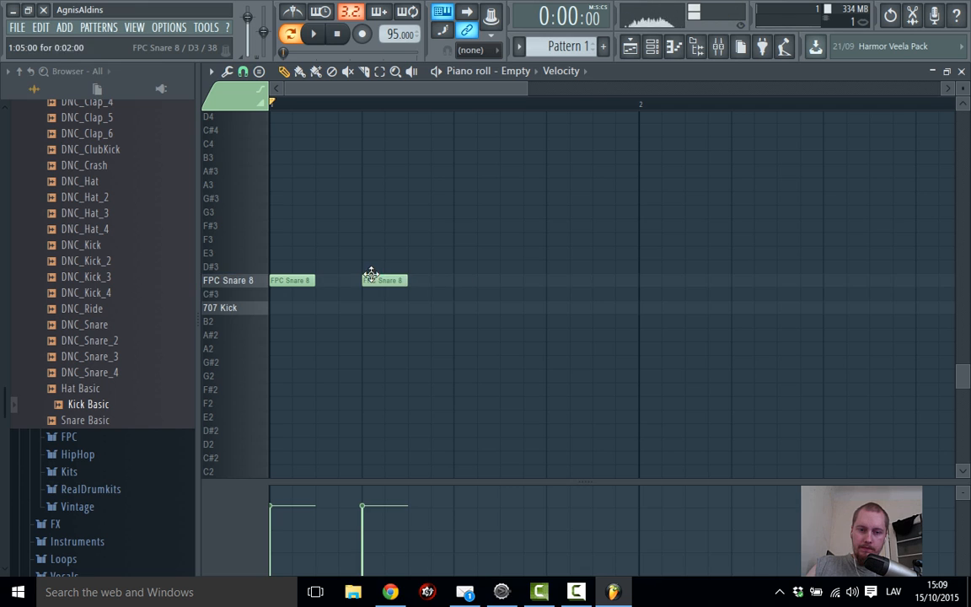
{"action": "right_click", "coordinate": [371, 277]}
{"action": "left_click", "coordinate": [457, 282]}
{"action": "left_click", "coordinate": [962, 73]}
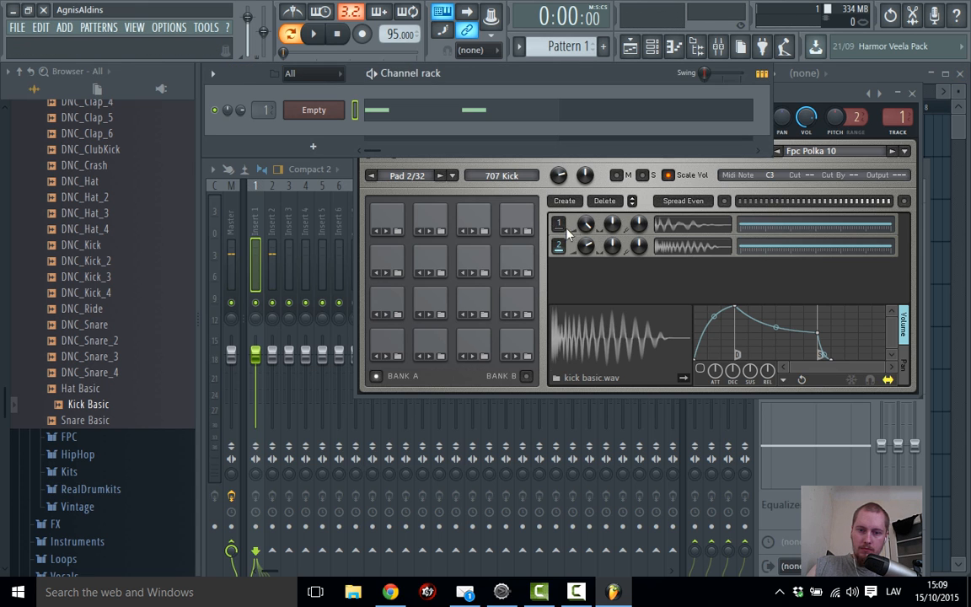
Select pad 6 and lower the volume of its second layer to about 54% while the snare pattern plays
{"action": "left_click", "coordinate": [428, 299]}
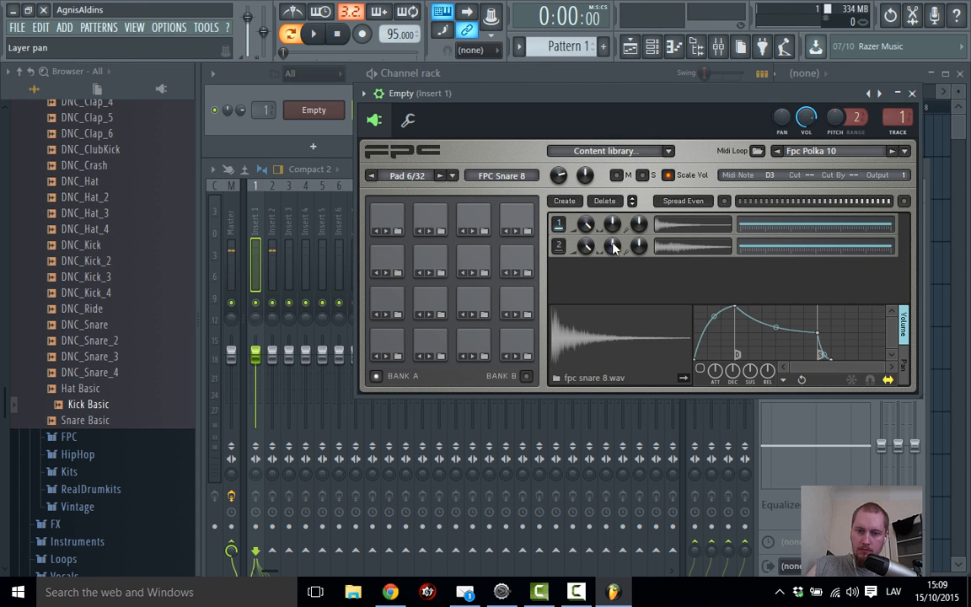
{"action": "key", "text": "space"}
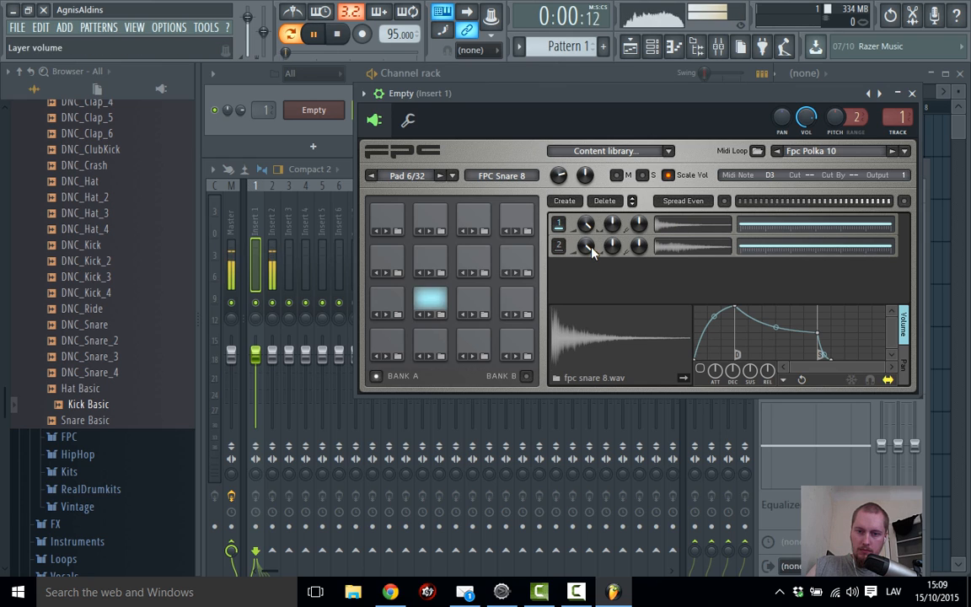
{"action": "left_click_drag", "start_coordinate": [586, 246], "coordinate": [586, 213]}
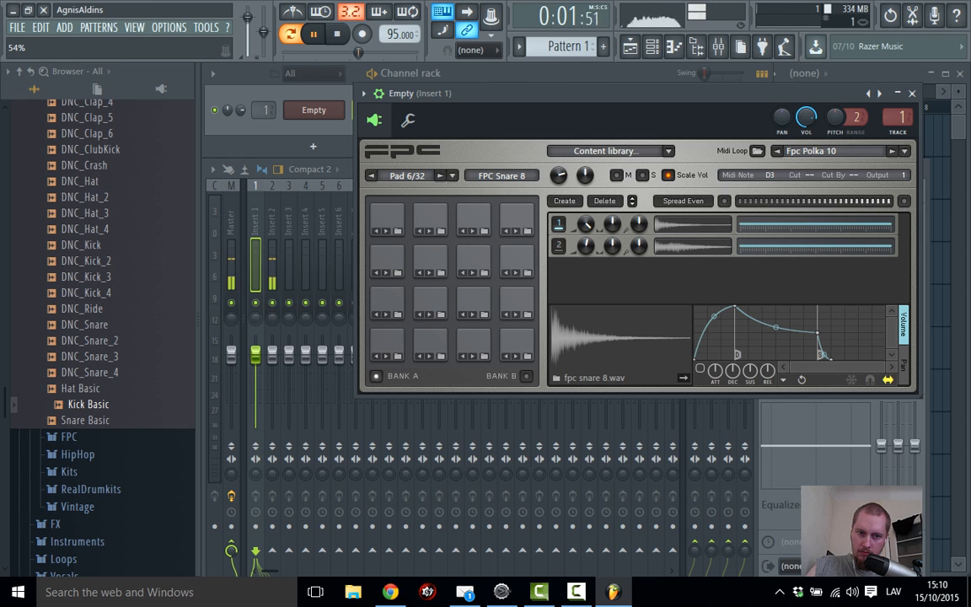
{"action": "key", "text": "space"}
Close the FPC window, collapse the Legacy pack folders and expand the Hats folder of the Drums pack
{"action": "left_click", "coordinate": [912, 92]}
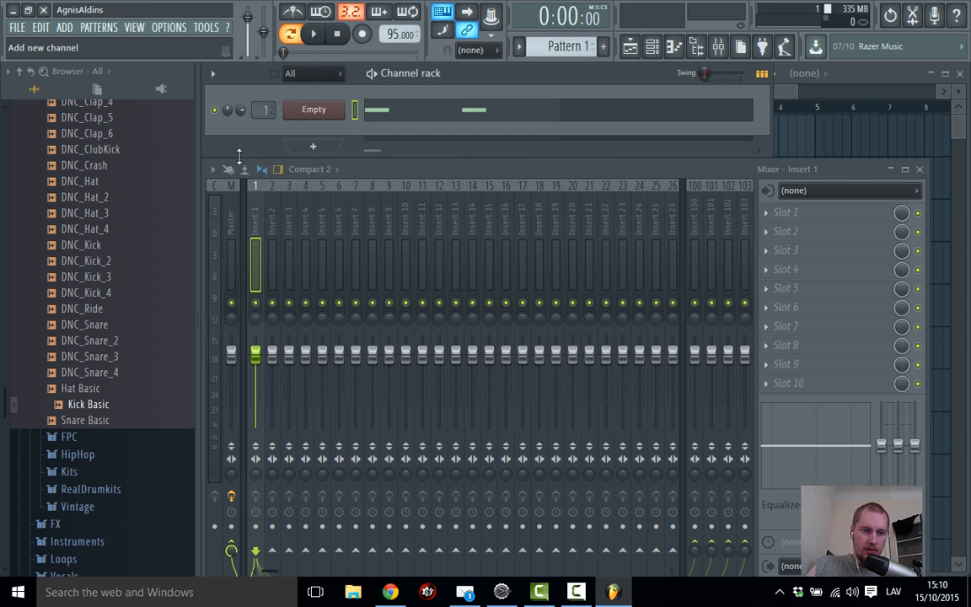
{"action": "scroll", "coordinate": [112, 308], "scroll_direction": "up", "scroll_amount": 2}
{"action": "scroll", "coordinate": [110, 308], "scroll_direction": "up", "scroll_amount": 5}
{"action": "left_click", "coordinate": [93, 243]}
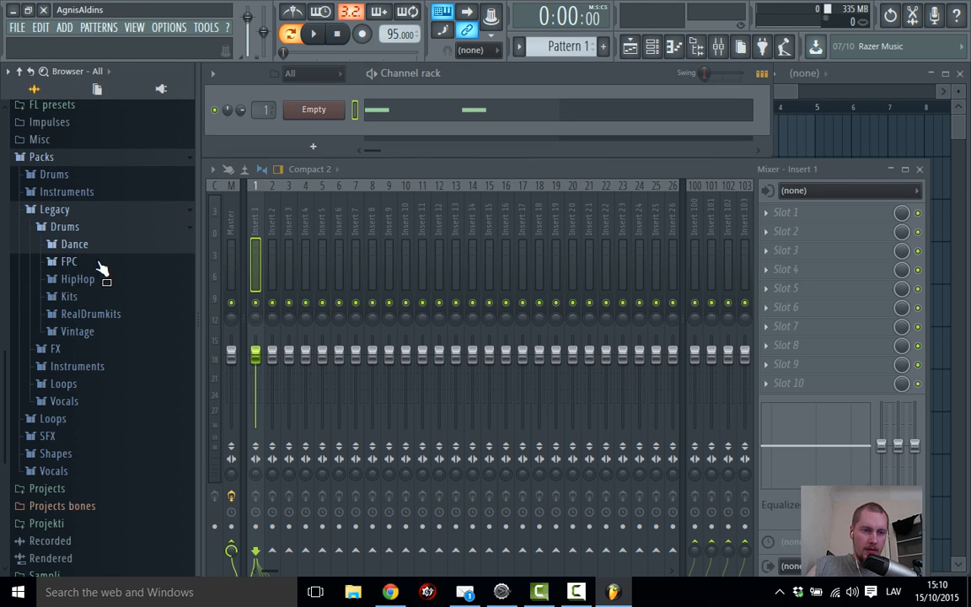
{"action": "left_click", "coordinate": [94, 230]}
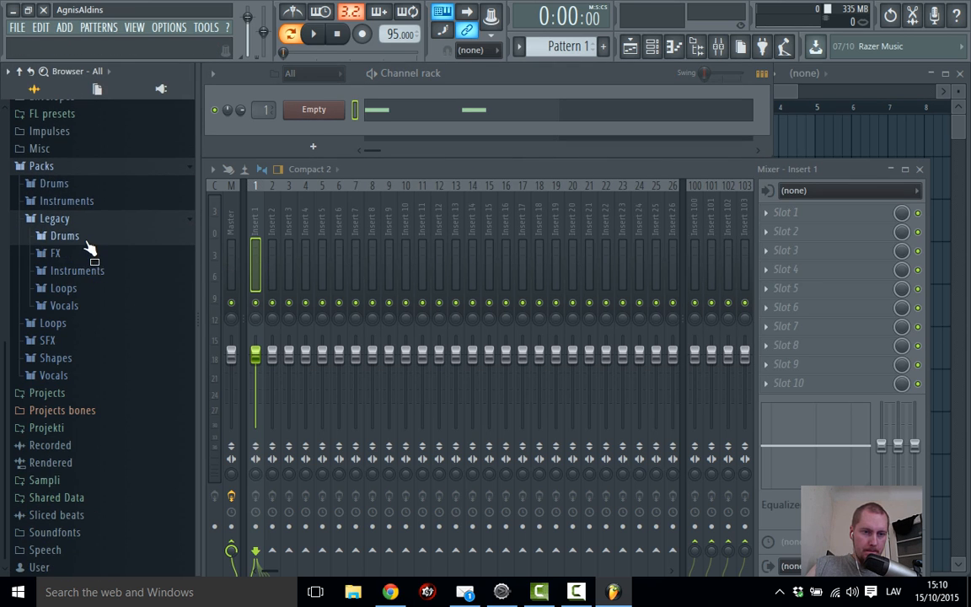
{"action": "left_click", "coordinate": [88, 239]}
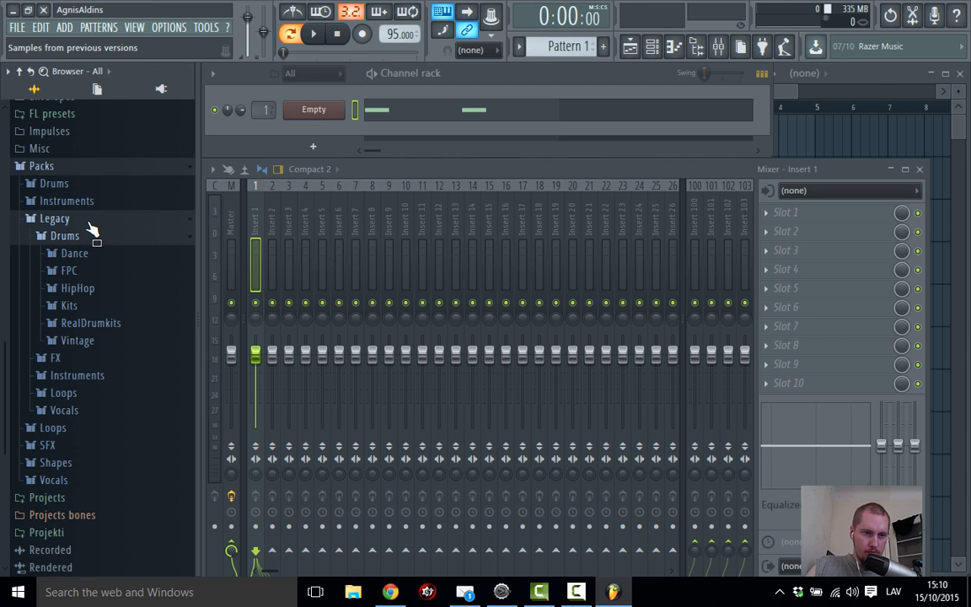
{"action": "left_click", "coordinate": [93, 226]}
{"action": "left_click", "coordinate": [89, 271]}
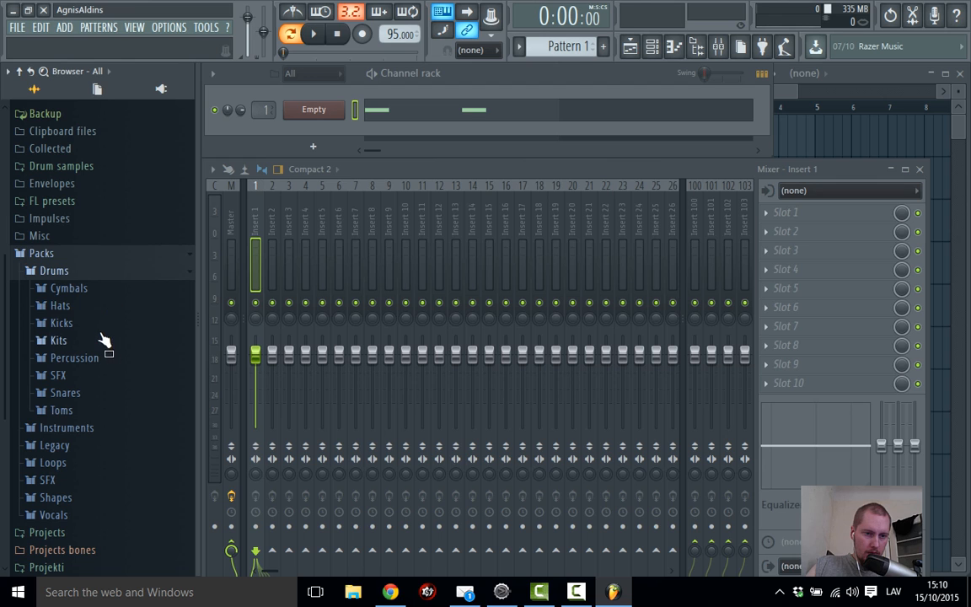
{"action": "left_click", "coordinate": [60, 305]}
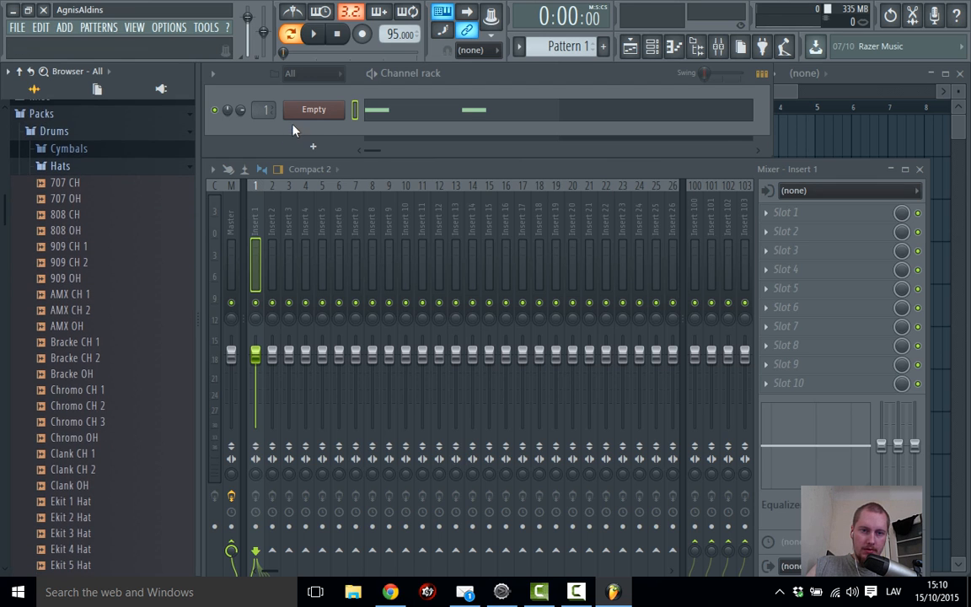
Reopen the FPC, audition the 707 CH and 707 OH samples, and load 707 OH onto pad 7
{"action": "left_click", "coordinate": [314, 110]}
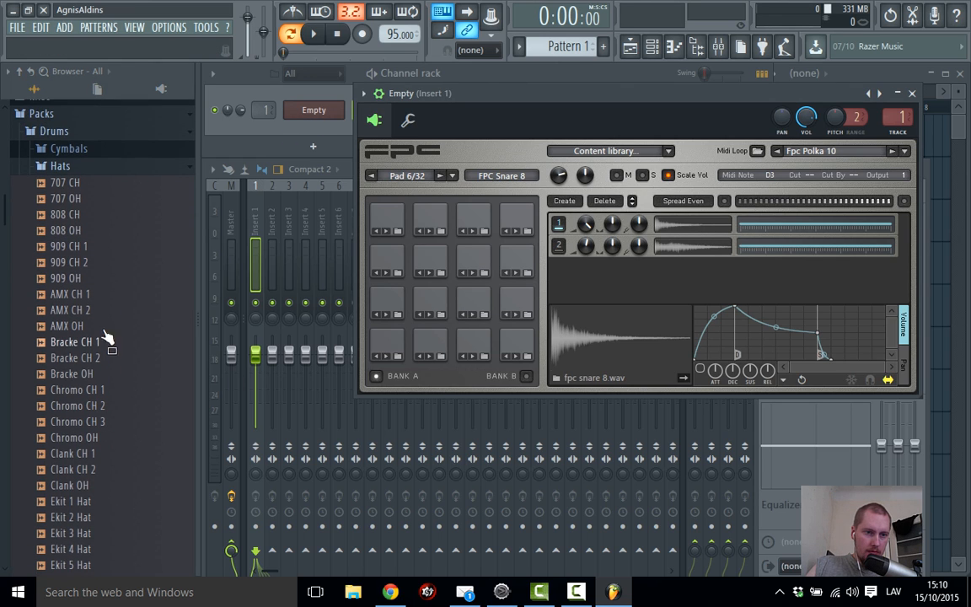
{"action": "left_click_drag", "start_coordinate": [85, 198], "coordinate": [95, 189]}
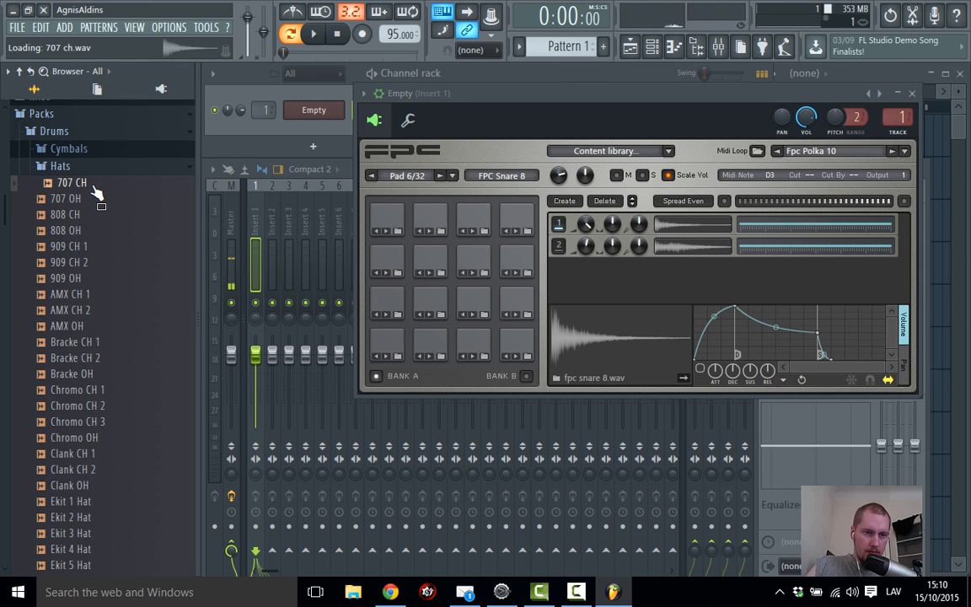
{"action": "left_click", "coordinate": [91, 199]}
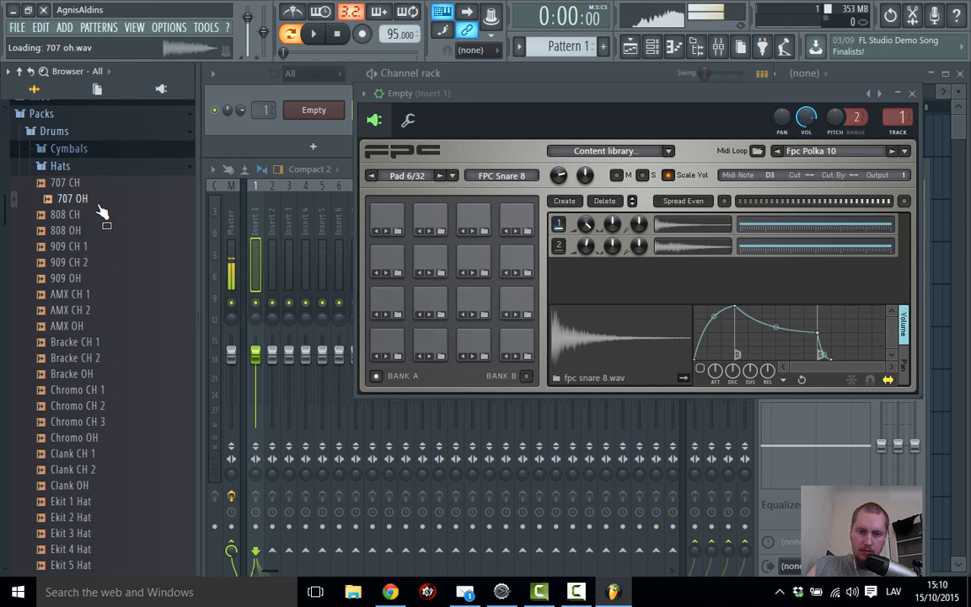
{"action": "left_click_drag", "start_coordinate": [32, 225], "coordinate": [476, 303]}
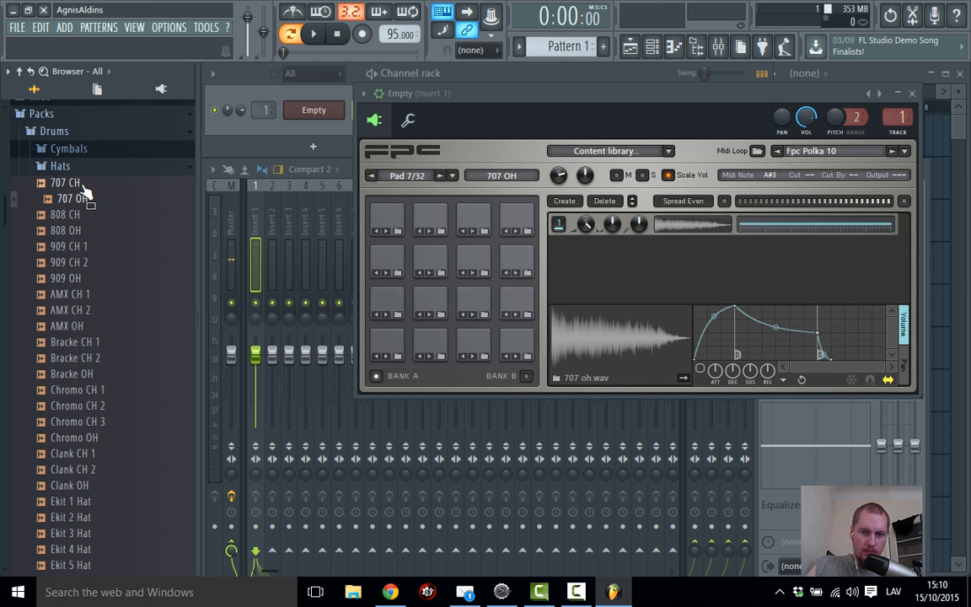
Load 707 CH onto pad 3 with mixer output 2, and set the mixer output of pad 7 to 3
{"action": "left_click_drag", "start_coordinate": [80, 182], "coordinate": [478, 341]}
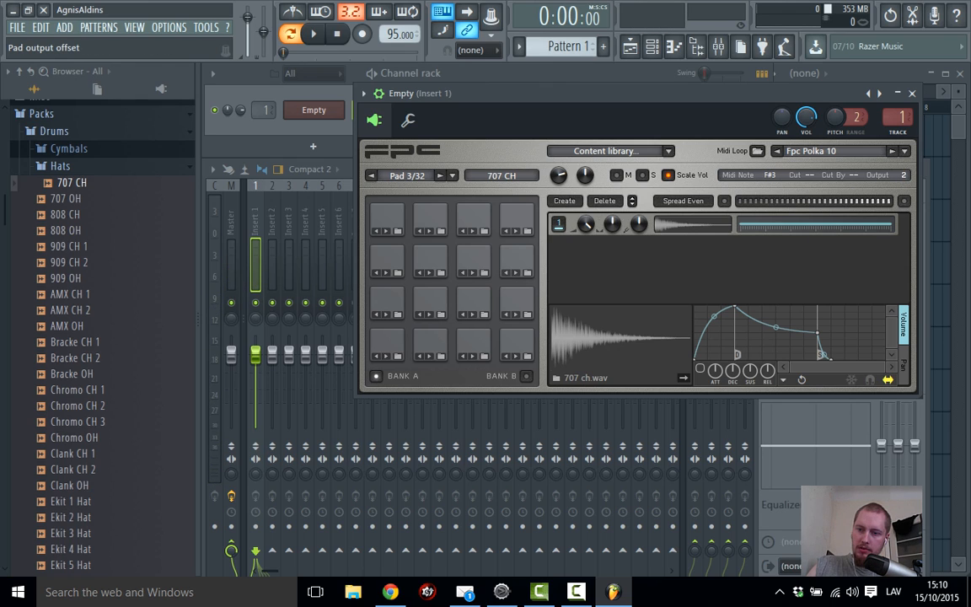
{"action": "left_click", "coordinate": [473, 302]}
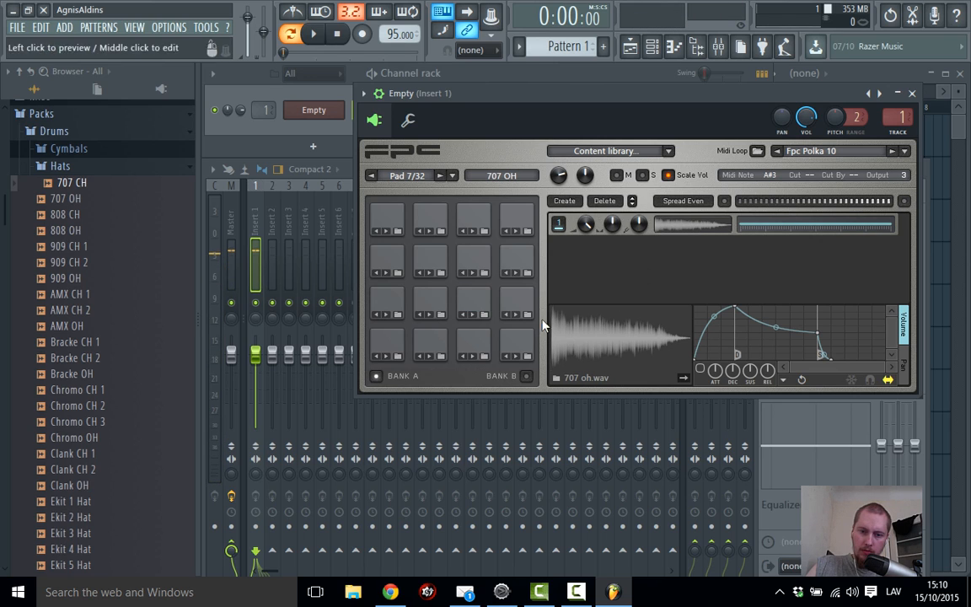
Set the mixer output of pad 3 to 3, and name mixer tracks 1 and 2 Kick and Snare
{"action": "left_click", "coordinate": [475, 340]}
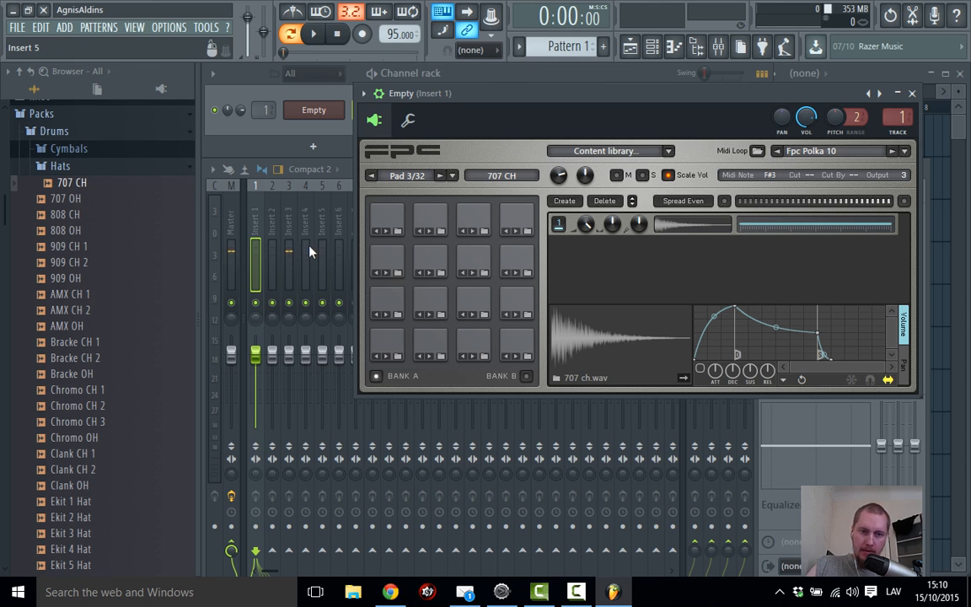
{"action": "left_click", "coordinate": [261, 233]}
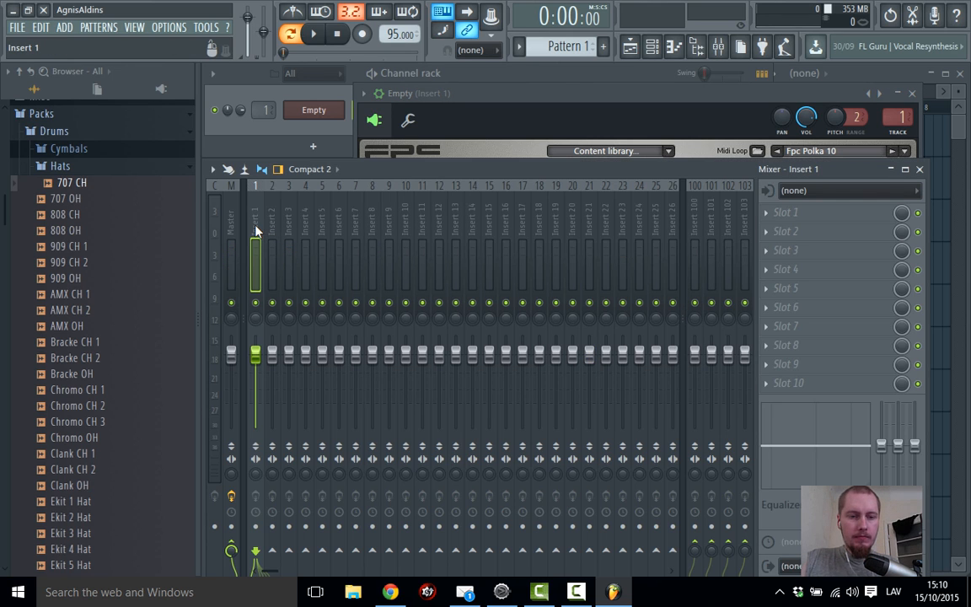
{"action": "double_click", "coordinate": [257, 231]}
{"action": "type", "text": "Ki"}
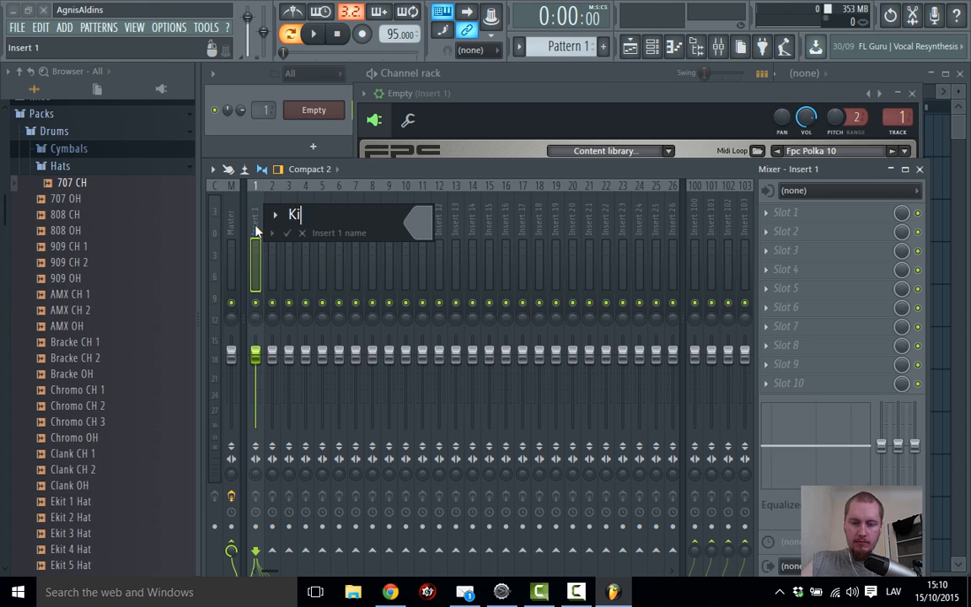
{"action": "type", "text": "ck"}
{"action": "key", "text": "Return"}
{"action": "double_click", "coordinate": [270, 231]}
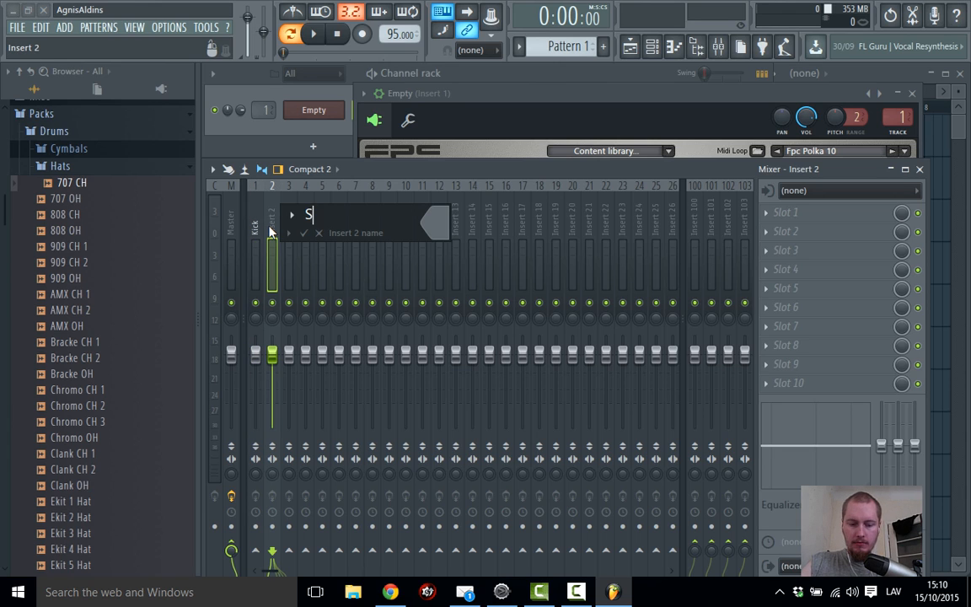
{"action": "type", "text": "Snare"}
{"action": "key", "text": "Return"}
Name mixer tracks 3, 4 and 5 Toms, Hi-hat and Crash, and minimise the mixer
{"action": "double_click", "coordinate": [288, 231]}
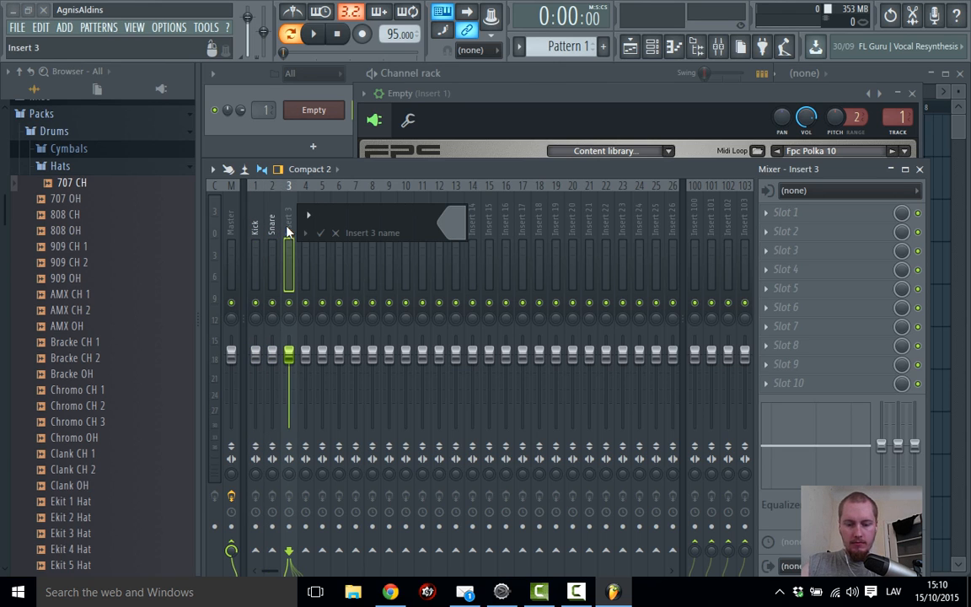
{"action": "type", "text": "Toms"}
{"action": "key", "text": "Return"}
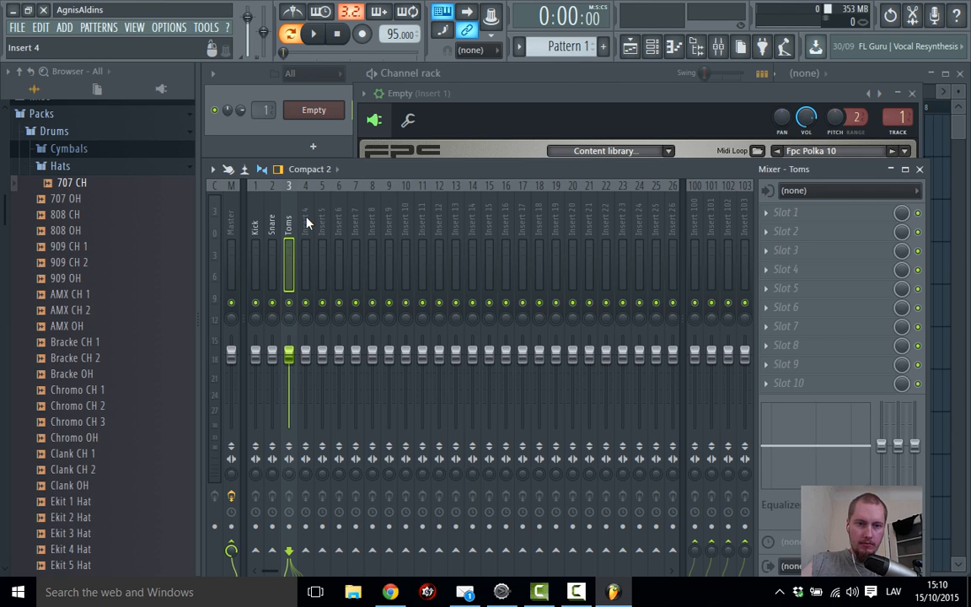
{"action": "double_click", "coordinate": [306, 222]}
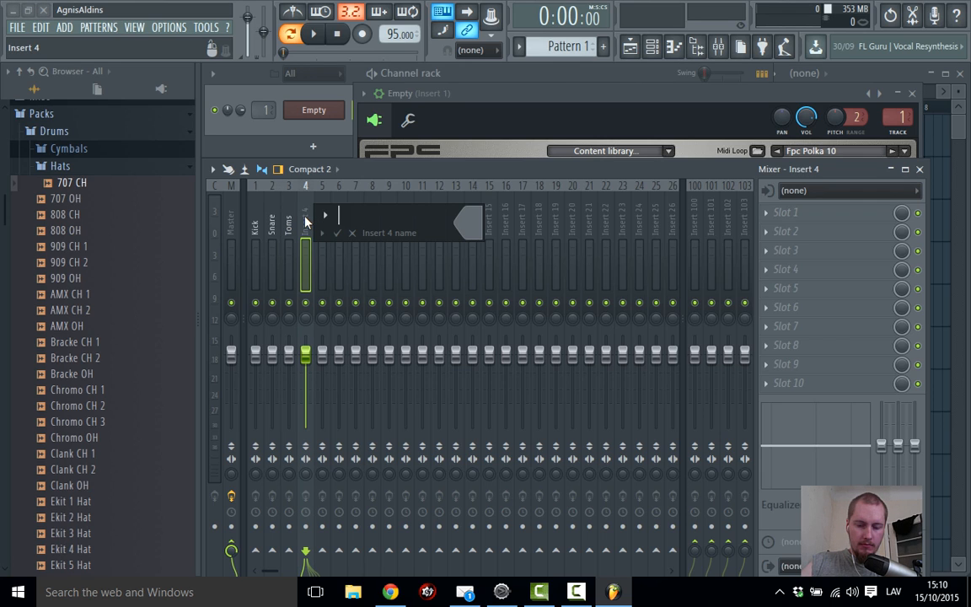
{"action": "type", "text": "Hi-"}
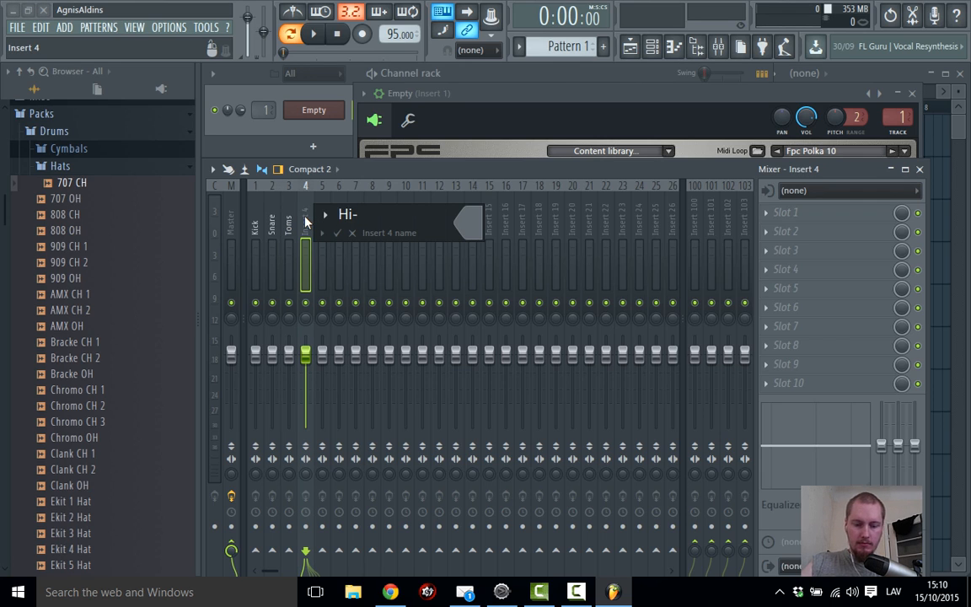
{"action": "type", "text": "hat"}
{"action": "key", "text": "Return"}
{"action": "left_click", "coordinate": [321, 221]}
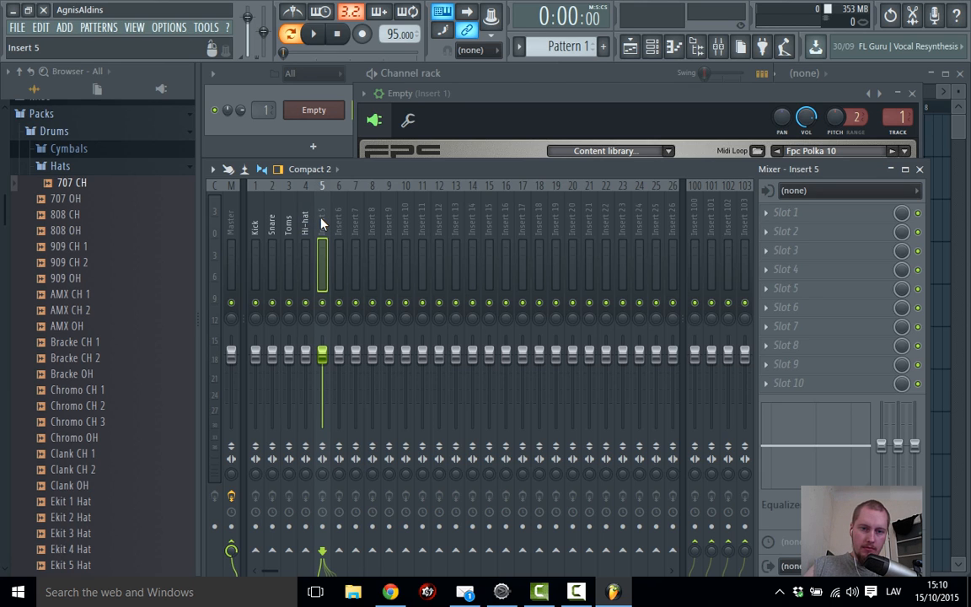
{"action": "double_click", "coordinate": [321, 221]}
{"action": "type", "text": "Crash"}
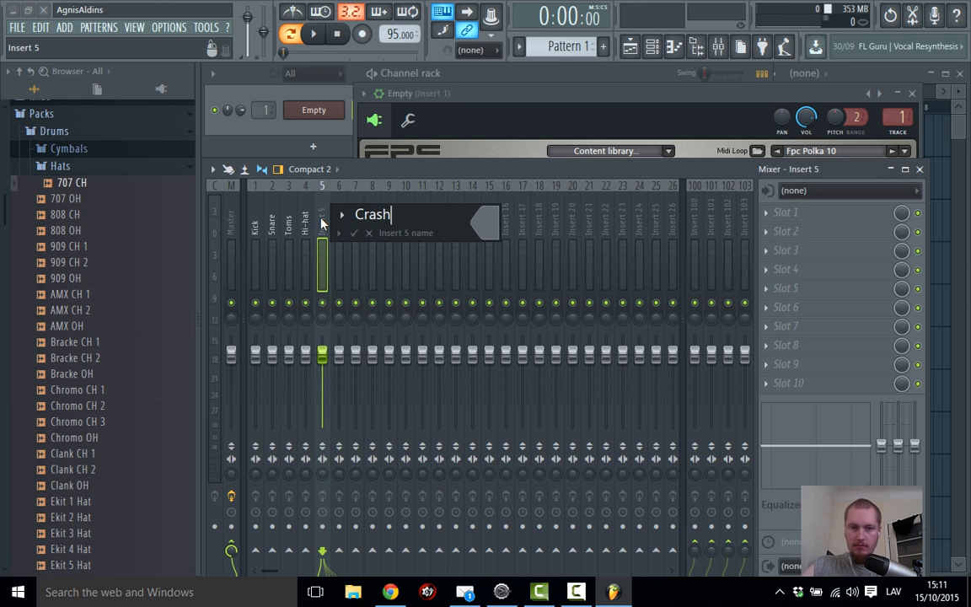
{"action": "key", "text": "Return"}
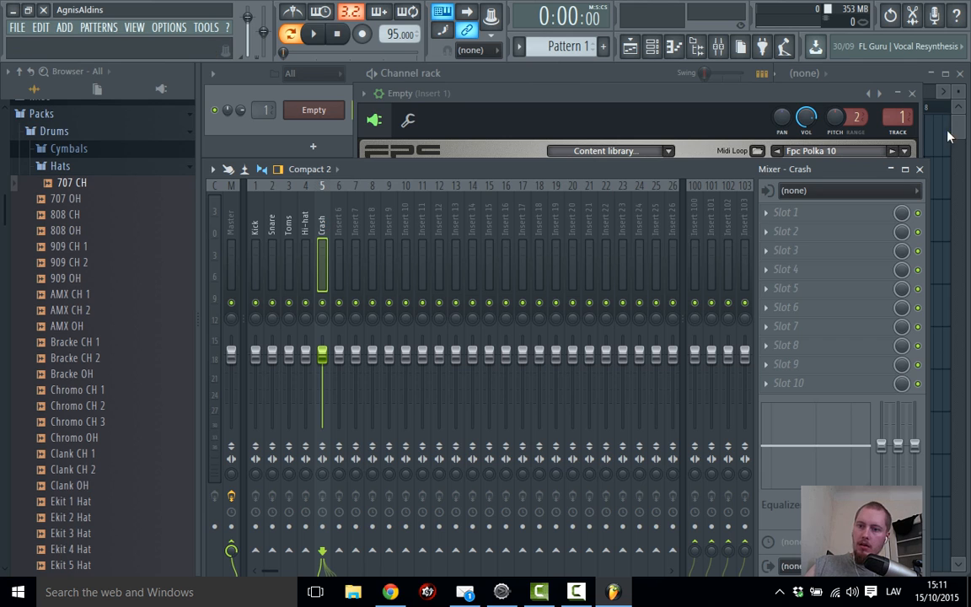
{"action": "left_click", "coordinate": [891, 169]}
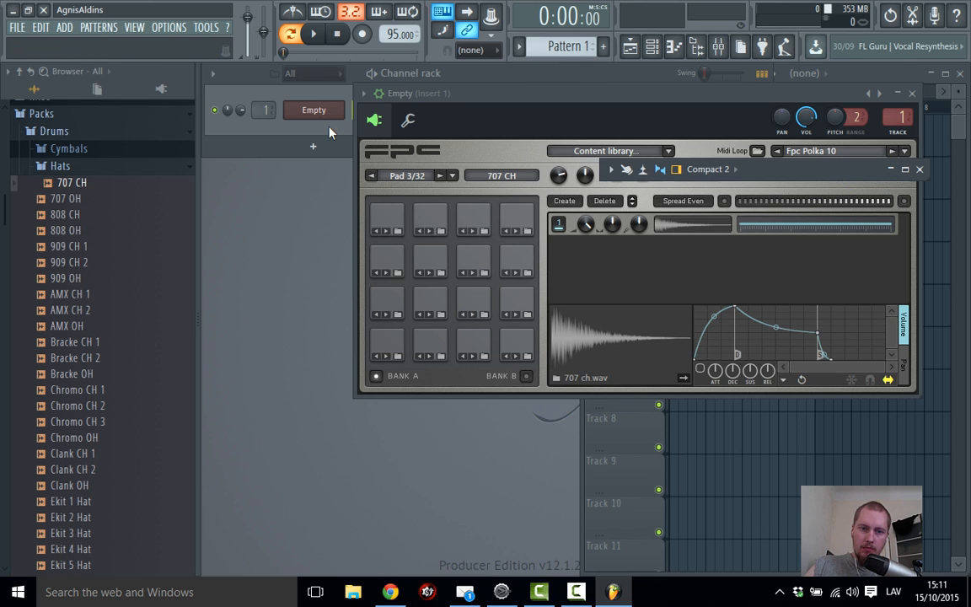
In the FPC's piano roll, place 707 Kick notes on beats 1 and 3 and FPC Snare 8 notes on beats 2 and 4
{"action": "left_click", "coordinate": [330, 132]}
{"action": "left_click", "coordinate": [426, 110]}
{"action": "left_click_drag", "start_coordinate": [299, 280], "coordinate": [293, 307]}
{"action": "left_click", "coordinate": [435, 280]}
{"action": "right_click", "coordinate": [595, 281]}
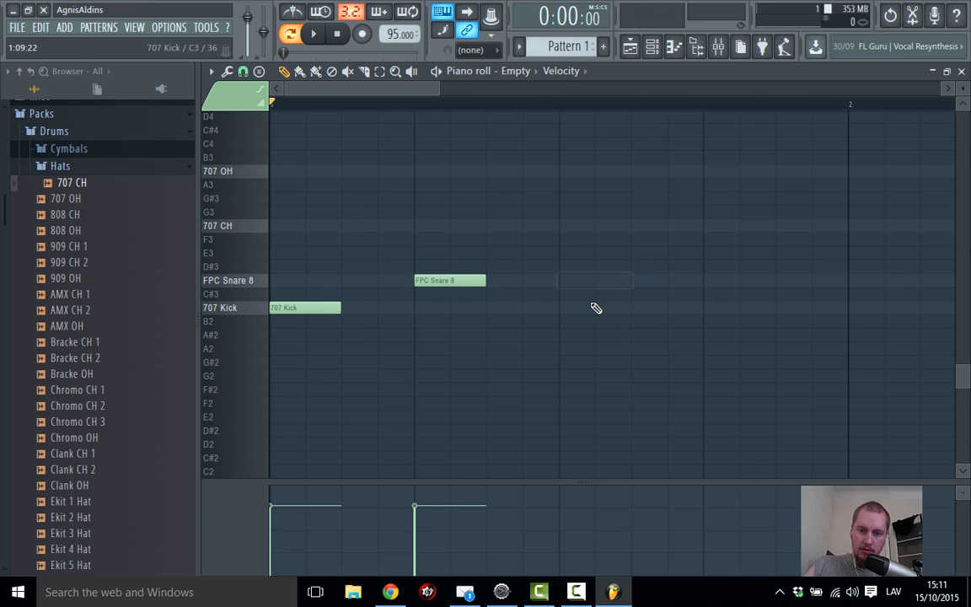
{"action": "left_click", "coordinate": [590, 307]}
{"action": "left_click", "coordinate": [707, 281]}
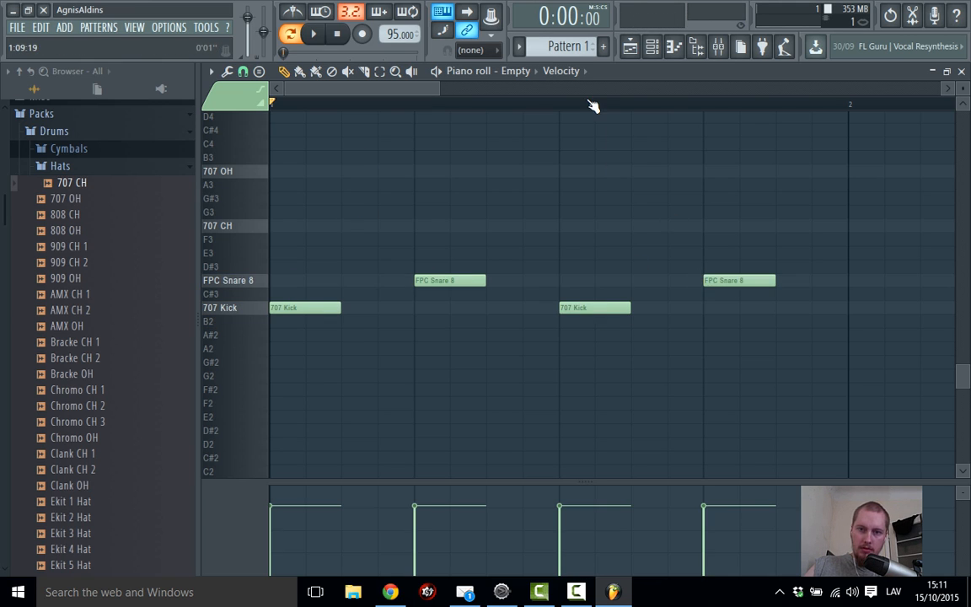
Play the kick and snare pattern, then stop it and close the piano roll and the minimised mixer
{"action": "key", "text": "space"}
{"action": "scroll", "coordinate": [591, 102], "scroll_direction": "down", "scroll_amount": 5}
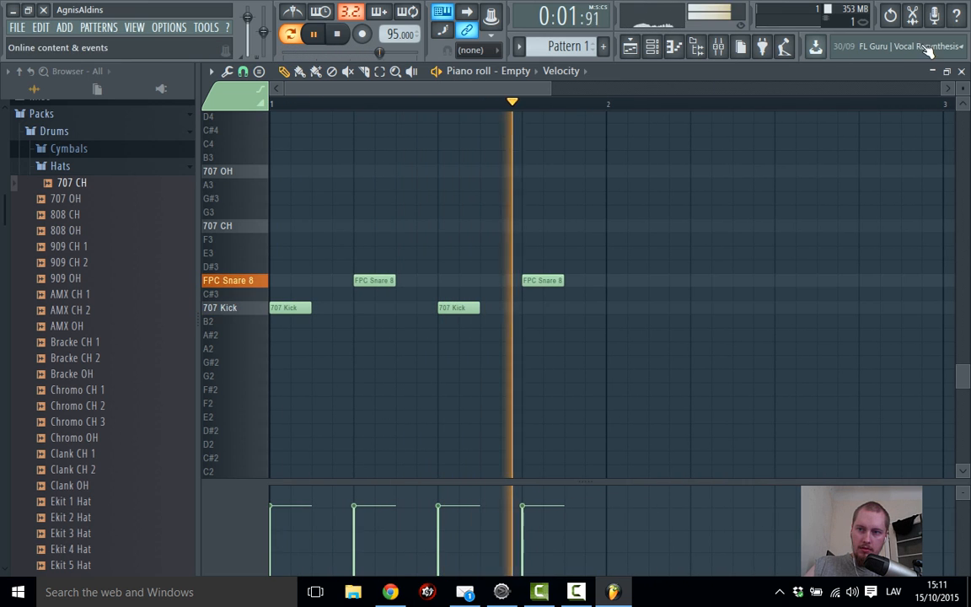
{"action": "left_click", "coordinate": [961, 72]}
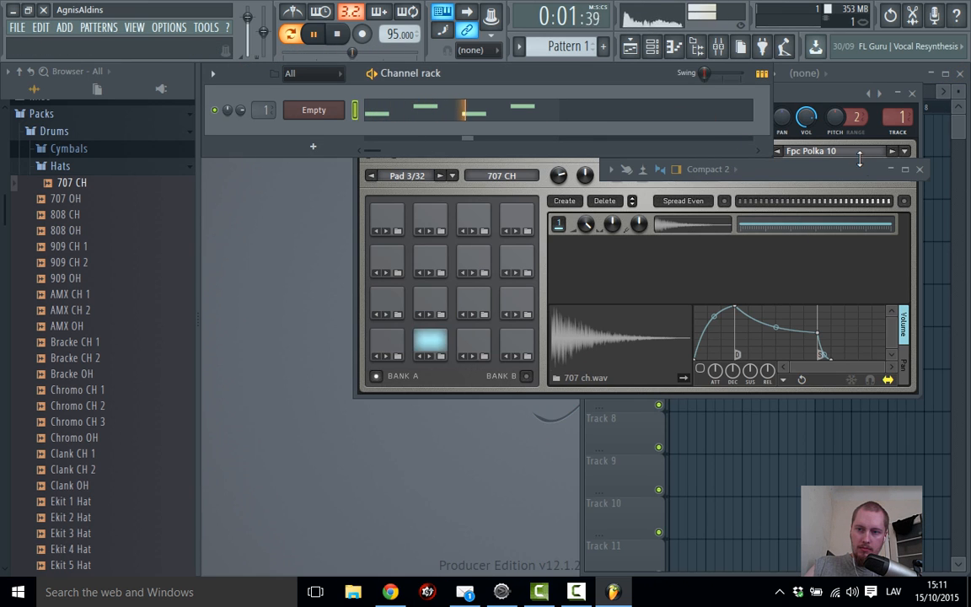
{"action": "key", "text": "space"}
{"action": "left_click", "coordinate": [918, 169]}
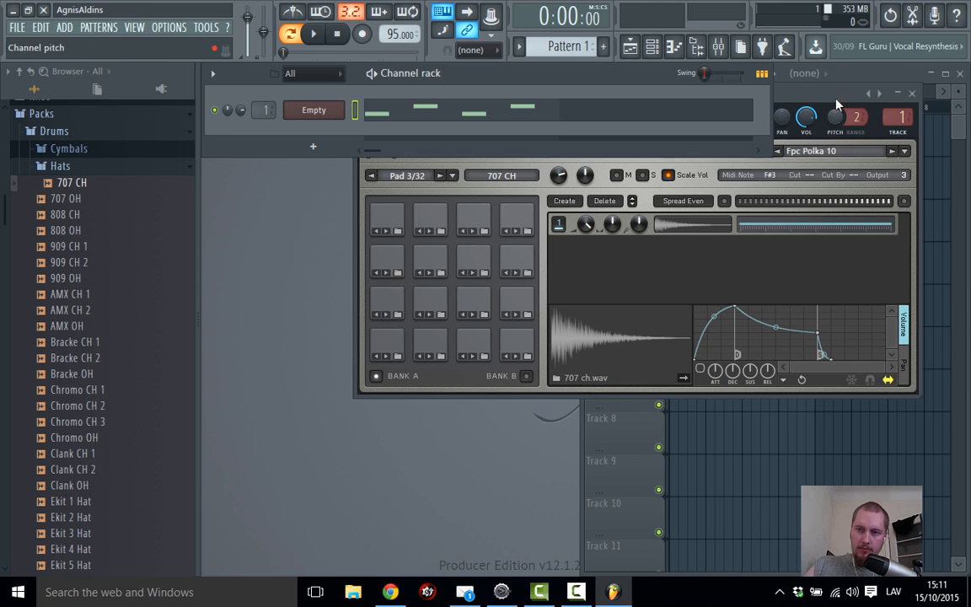
Move the FPC window down below the channel rack, collapse the Hats folder and audition the 707 OH pad
{"action": "left_click_drag", "start_coordinate": [837, 104], "coordinate": [811, 198]}
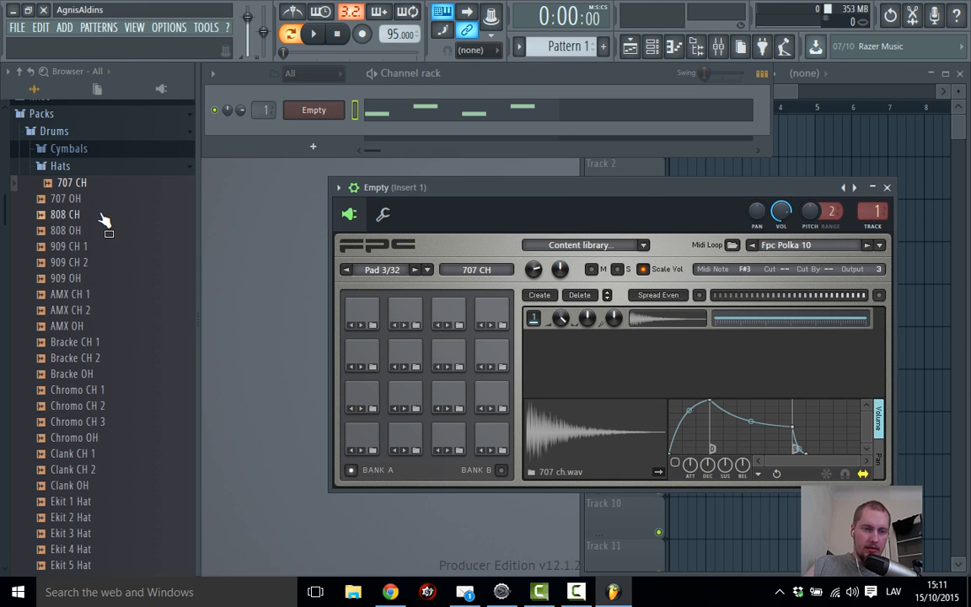
{"action": "scroll", "coordinate": [105, 245], "scroll_direction": "up", "scroll_amount": 3}
{"action": "scroll", "coordinate": [95, 235], "scroll_direction": "down", "scroll_amount": 3}
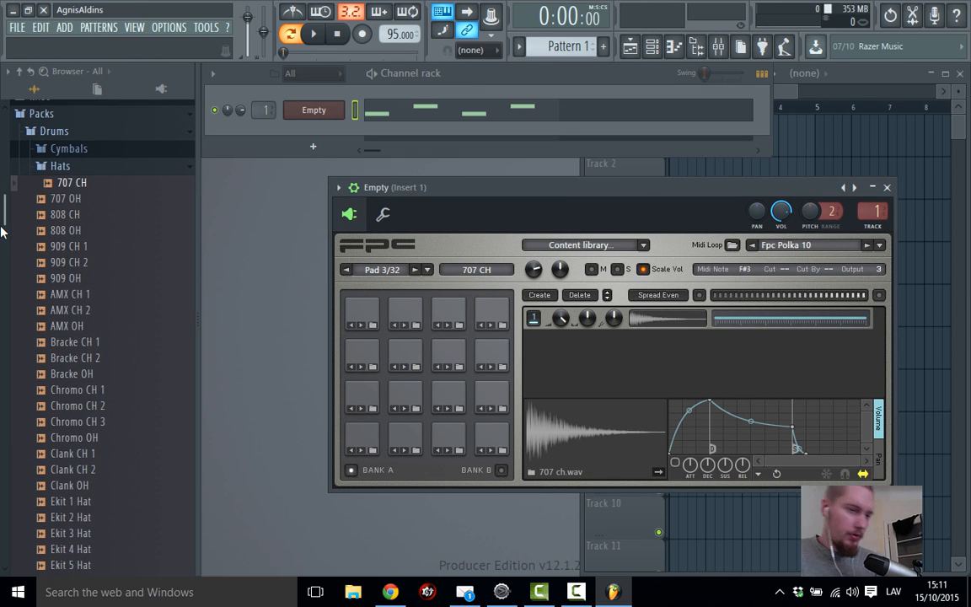
{"action": "left_click", "coordinate": [82, 166]}
{"action": "left_click", "coordinate": [419, 348]}
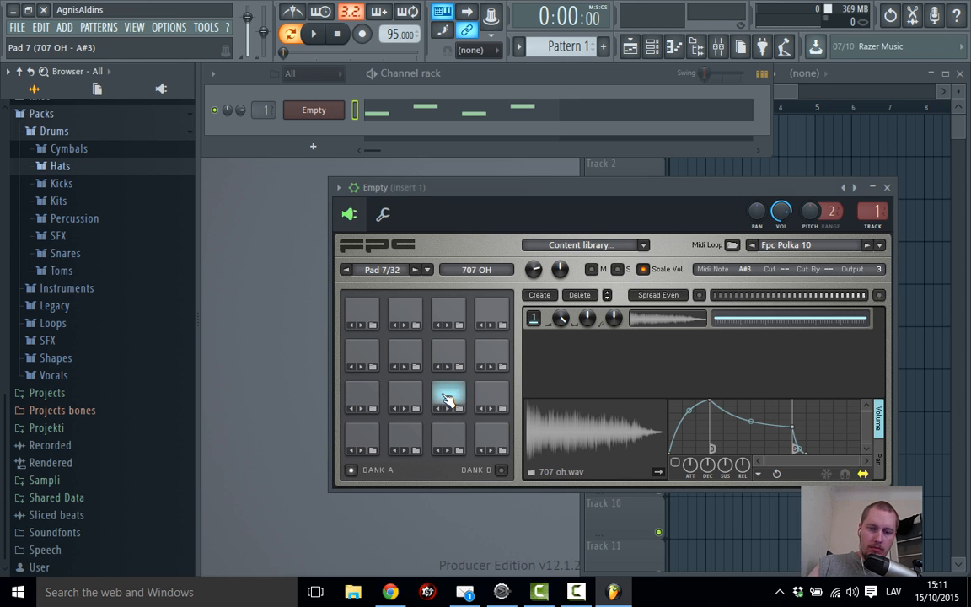
In the piano roll, add a 707 OH note on beat 1 and seven consecutive eighth-note 707 CH notes filling the bar
{"action": "left_click", "coordinate": [422, 119]}
{"action": "scroll", "coordinate": [422, 116], "scroll_direction": "down", "scroll_amount": 2}
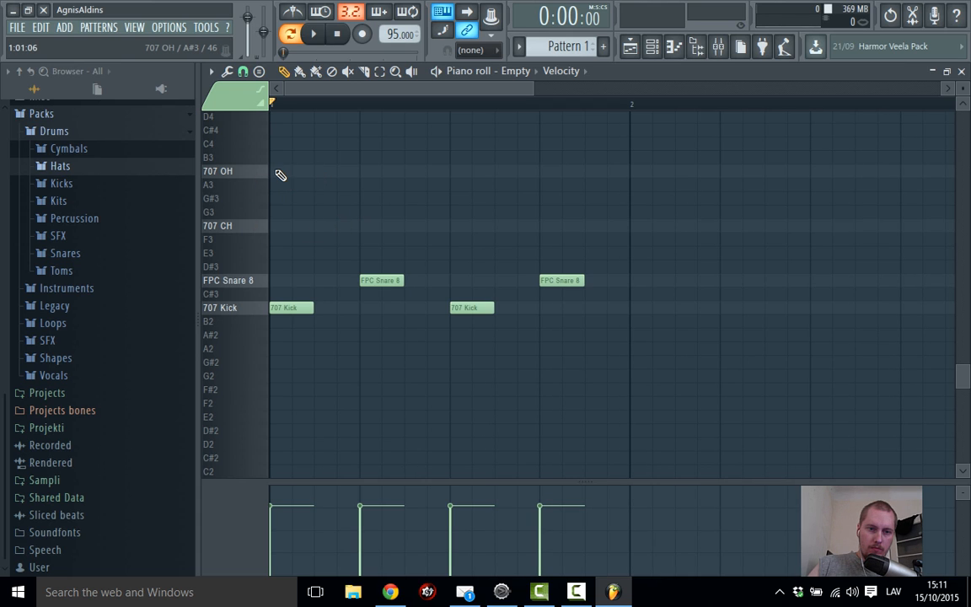
{"action": "left_click", "coordinate": [280, 173]}
{"action": "left_click", "coordinate": [321, 225]}
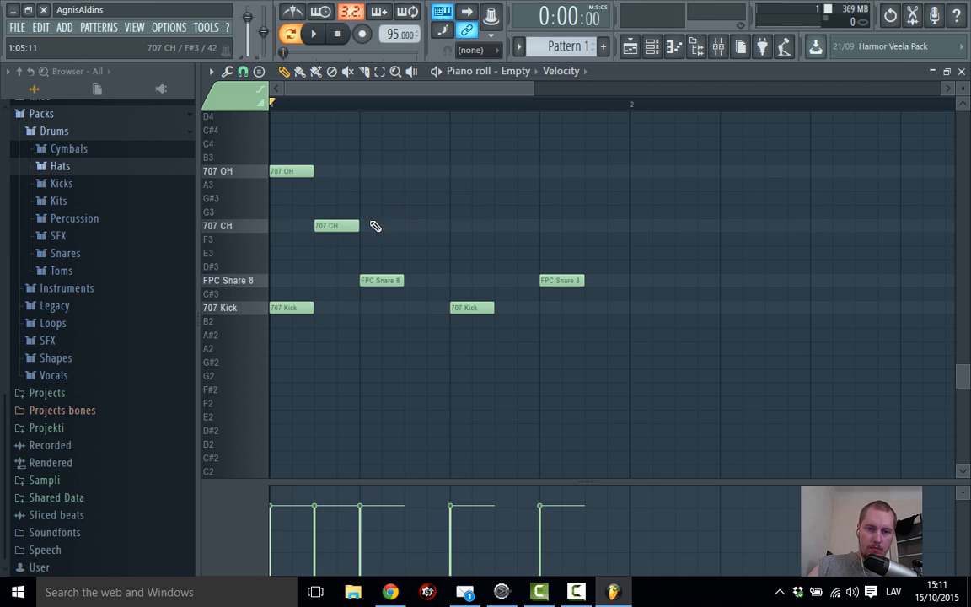
{"action": "left_click", "coordinate": [375, 225]}
{"action": "left_click", "coordinate": [423, 225]}
{"action": "left_click", "coordinate": [466, 227]}
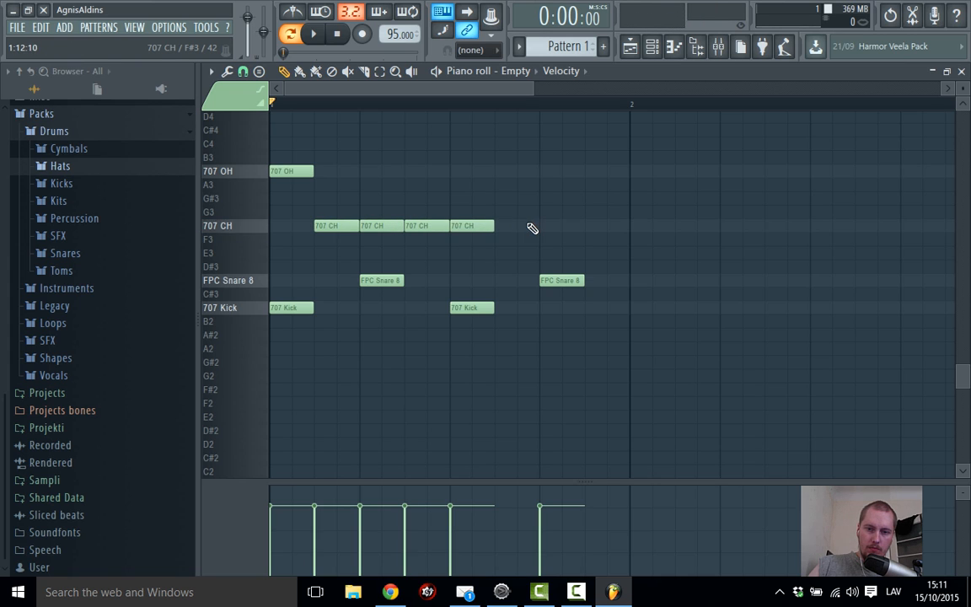
{"action": "left_click", "coordinate": [503, 225]}
{"action": "left_click", "coordinate": [543, 225]}
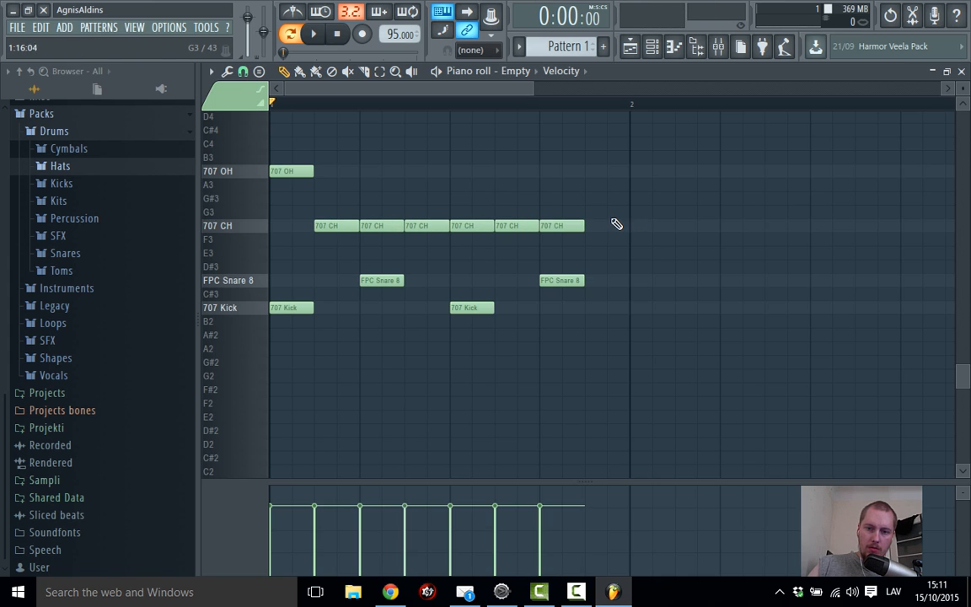
{"action": "left_click", "coordinate": [598, 228]}
Select all 707 CH notes and lower the velocity of the off-beat ones, playing the pattern to check the balance
{"action": "left_click", "coordinate": [251, 228], "text": "ctrl"}
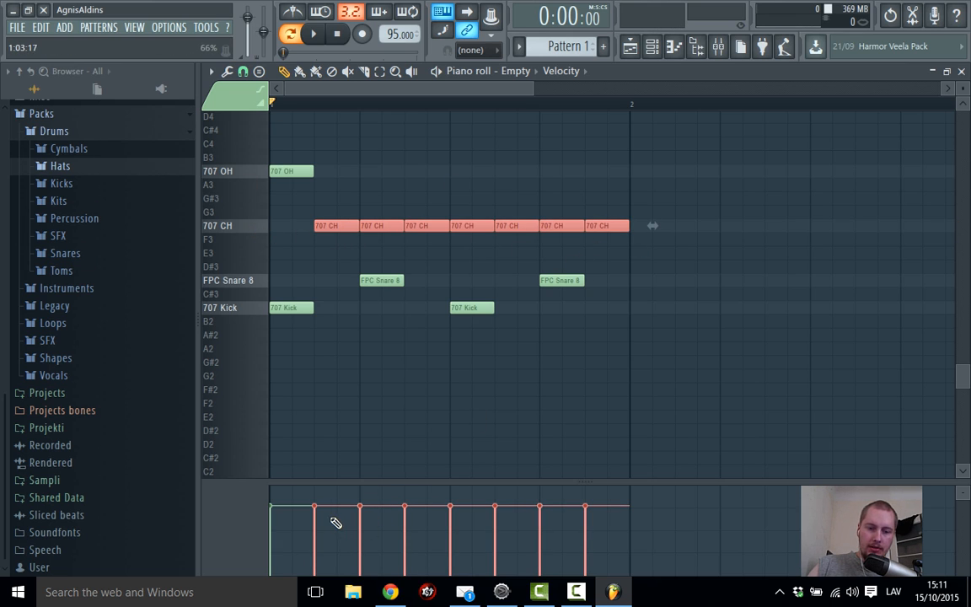
{"action": "left_click", "coordinate": [405, 520]}
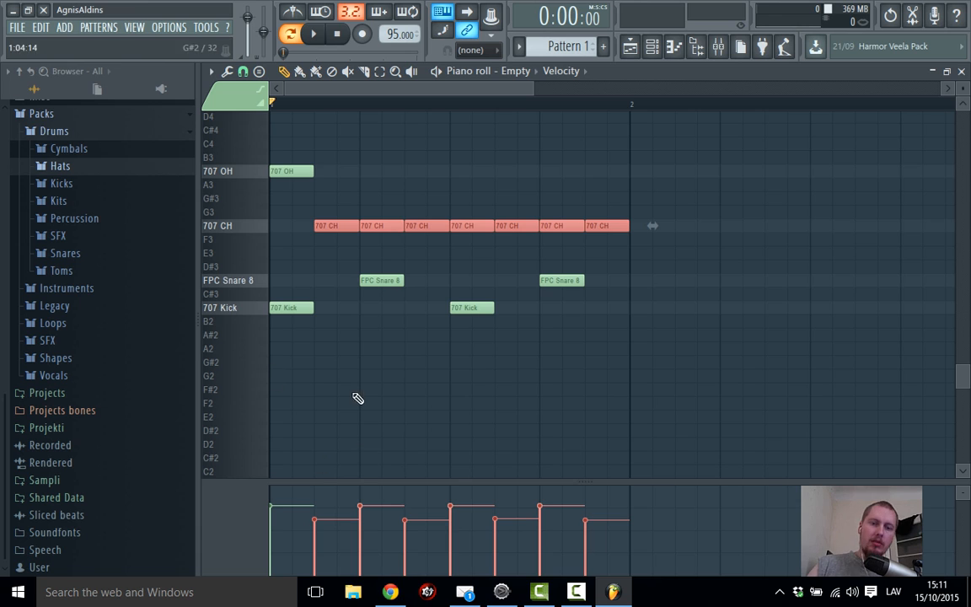
{"action": "key", "text": "space"}
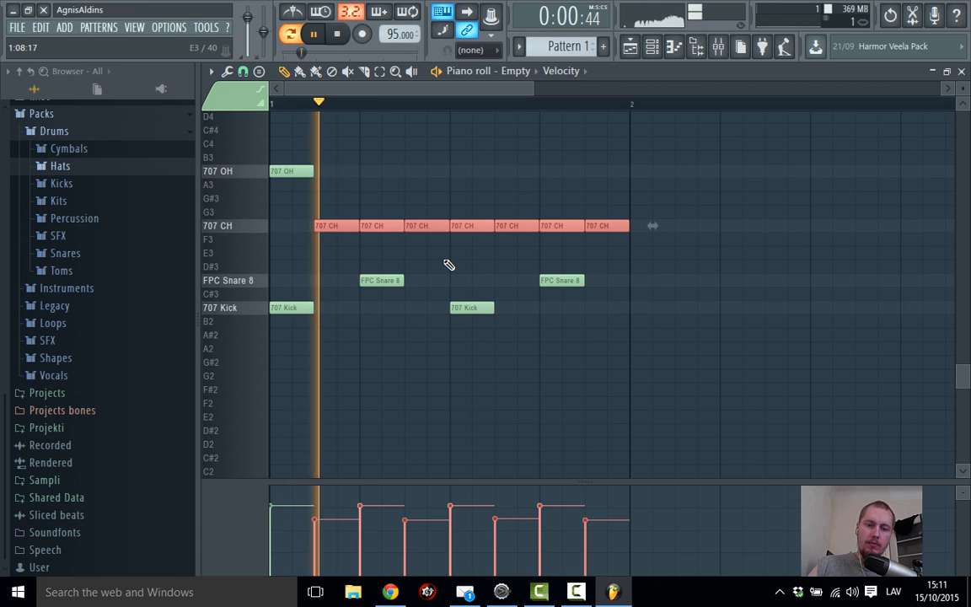
{"action": "key", "text": "space"}
{"action": "left_click", "coordinate": [315, 523]}
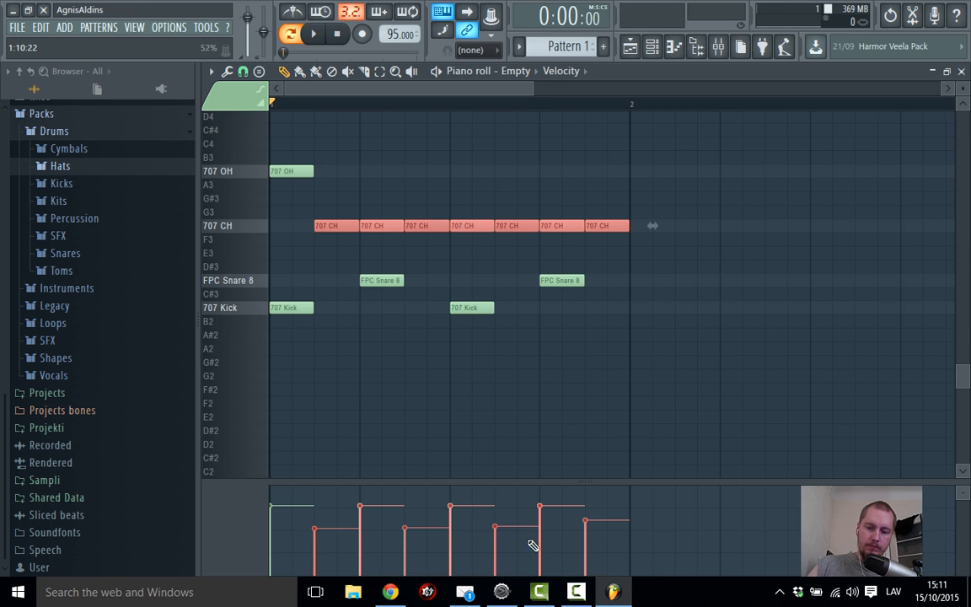
{"action": "key", "text": "space"}
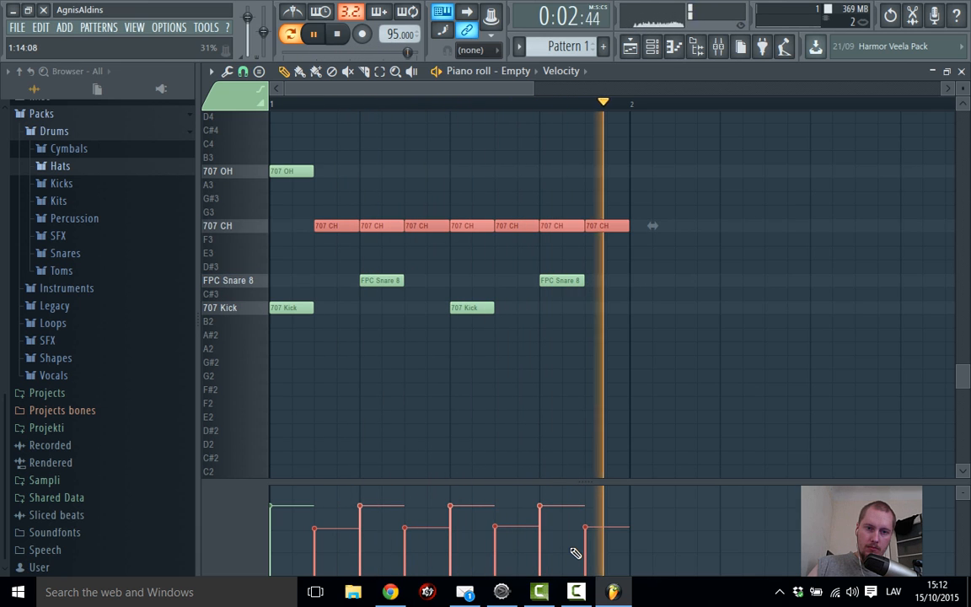
Close the piano roll, and briefly show and hide the mixer while the pattern plays
{"action": "left_click", "coordinate": [961, 70]}
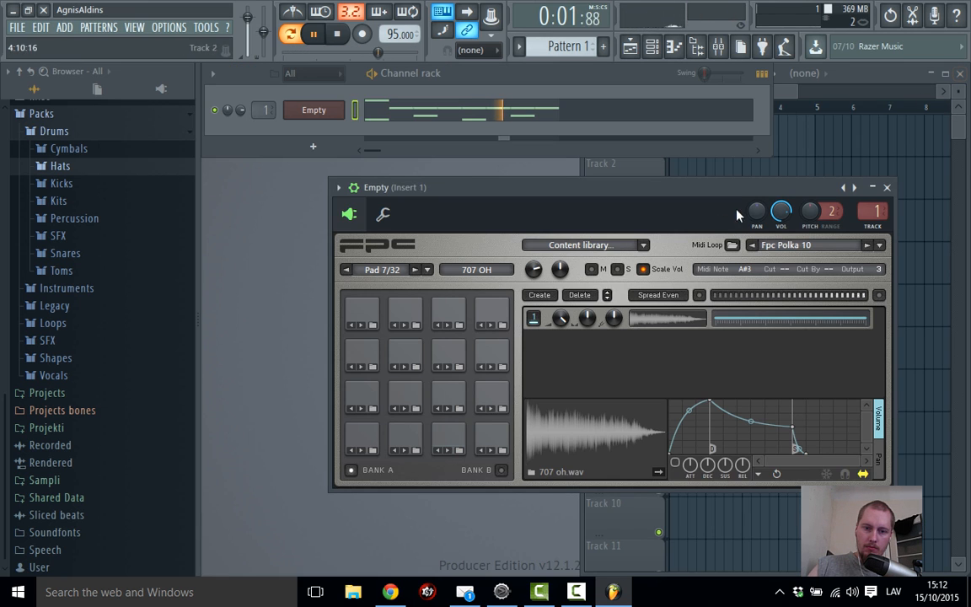
{"action": "left_click", "coordinate": [718, 46]}
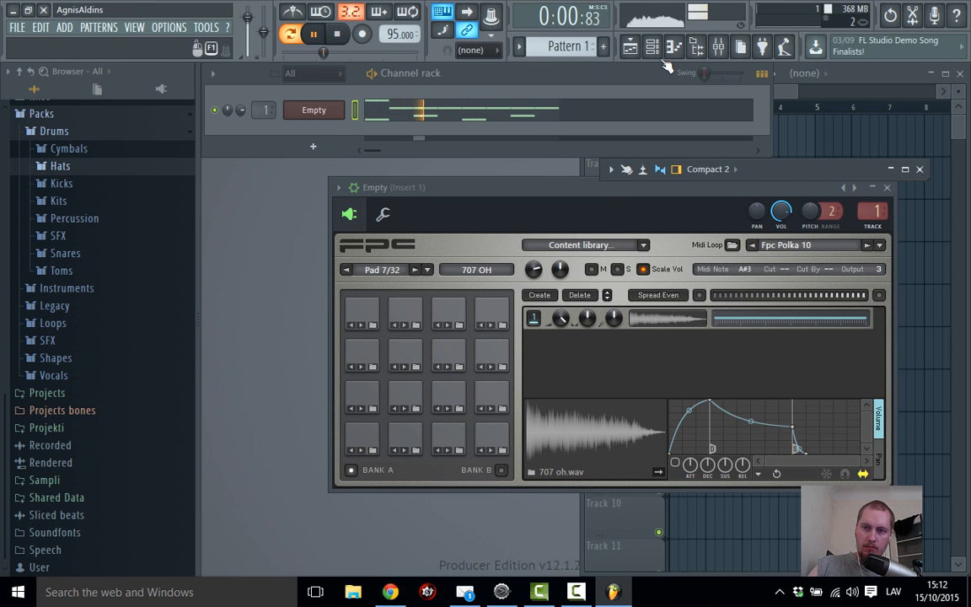
{"action": "left_click", "coordinate": [718, 47]}
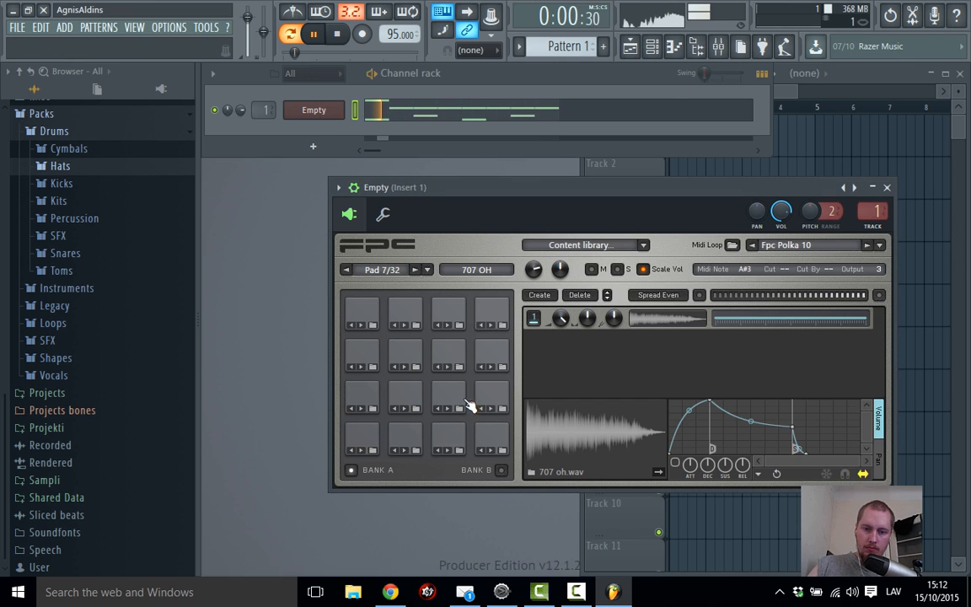
Stop playback, set the pan of the 707 CH layer on pad 3 to -20%, and replay the pattern
{"action": "key", "text": "space"}
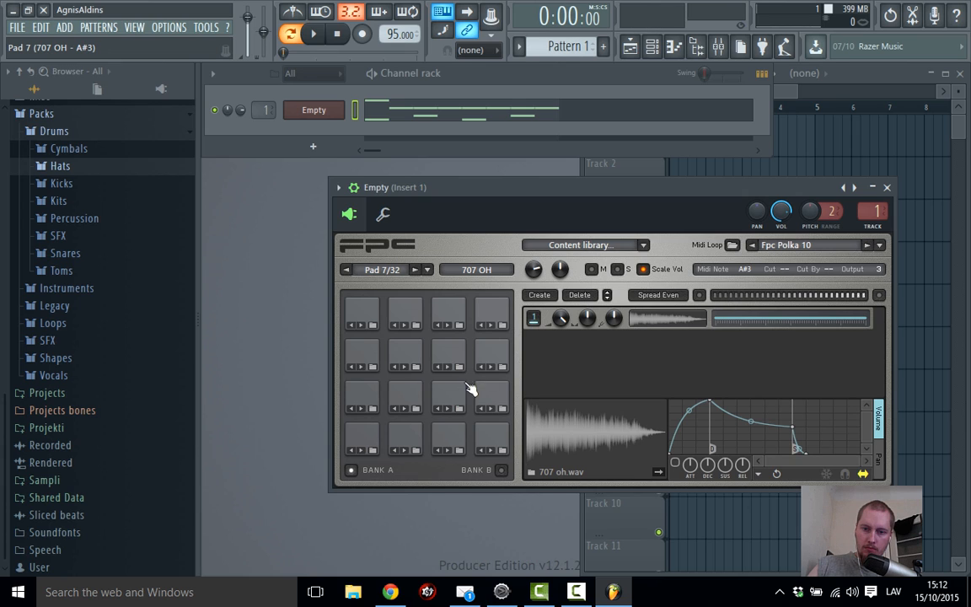
{"action": "left_click", "coordinate": [466, 435]}
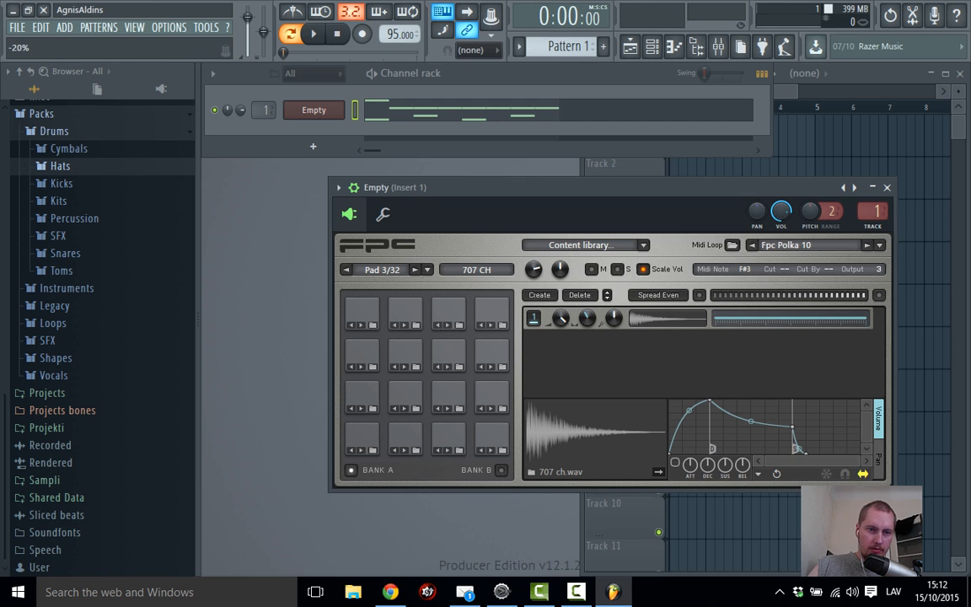
{"action": "key", "text": "space"}
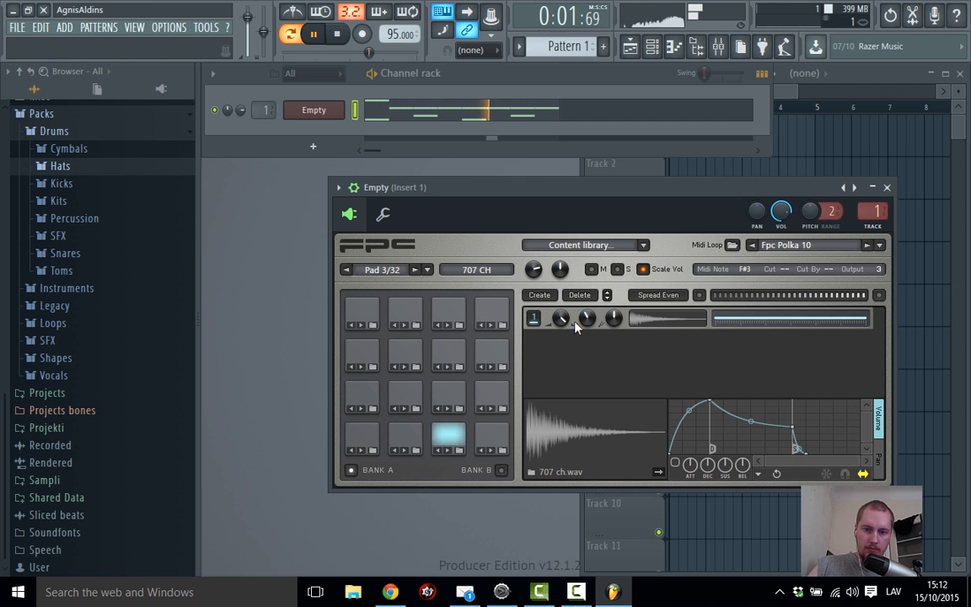
Stop playback and load the 707 Tom sample from the Toms folder onto pads 9, 10 and 11 of the FPC
{"action": "key", "text": "space"}
{"action": "left_click", "coordinate": [888, 187]}
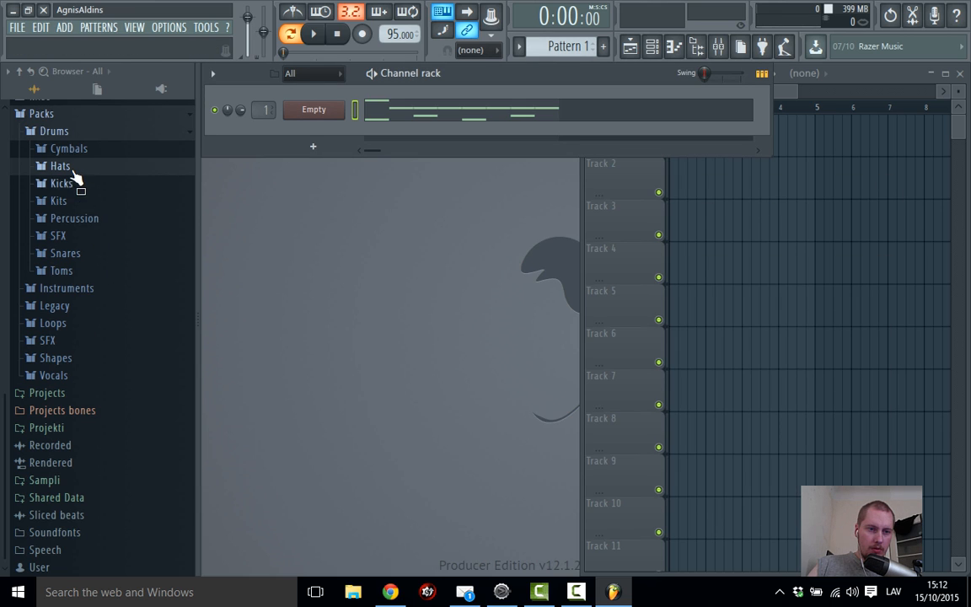
{"action": "left_click", "coordinate": [87, 271]}
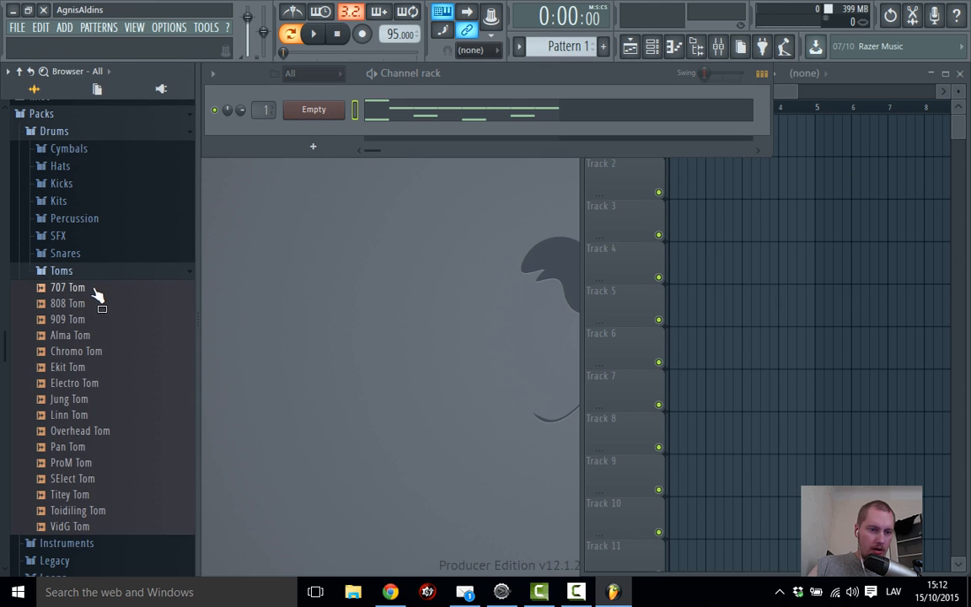
{"action": "left_click_drag", "start_coordinate": [76, 295], "coordinate": [328, 113]}
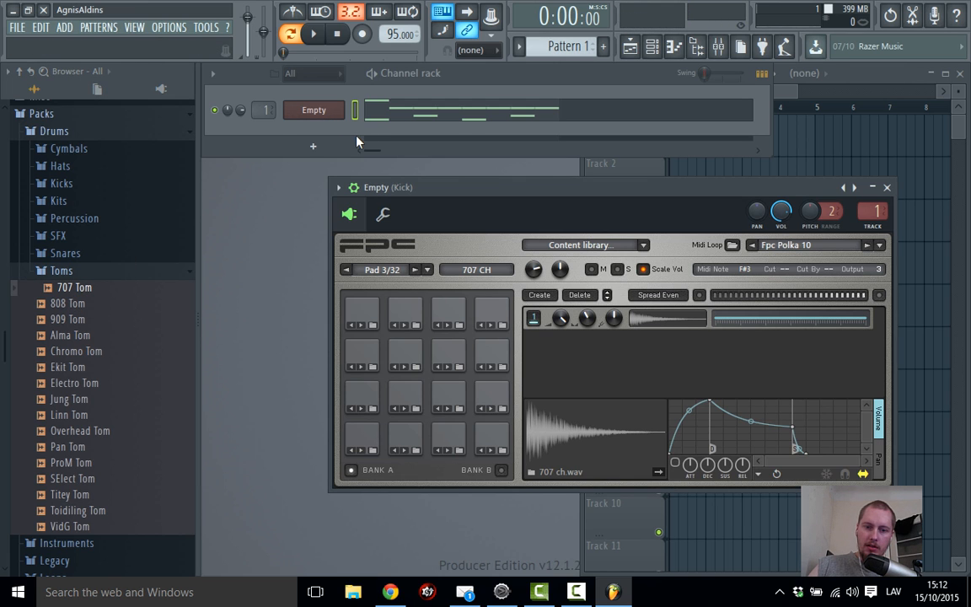
{"action": "left_click", "coordinate": [375, 362]}
{"action": "left_click_drag", "start_coordinate": [90, 287], "coordinate": [368, 358]}
{"action": "left_click_drag", "start_coordinate": [94, 292], "coordinate": [454, 351]}
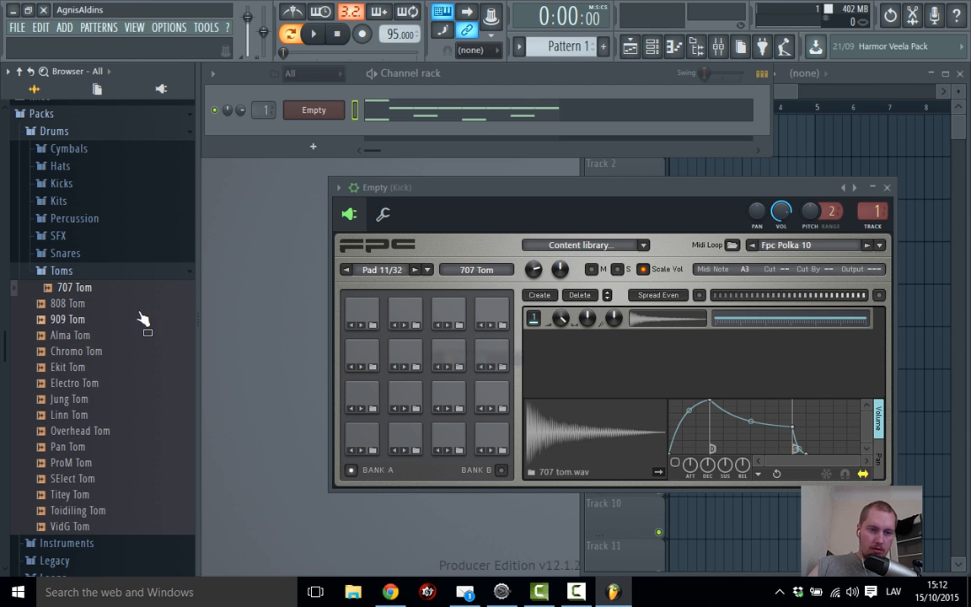
{"action": "mouse_move", "coordinate": [93, 289]}
{"action": "left_mouse_down"}
{"action": "mouse_move", "coordinate": [596, 352]}
{"action": "mouse_move", "coordinate": [494, 357]}
{"action": "mouse_move", "coordinate": [75, 290]}
{"action": "left_mouse_up"}
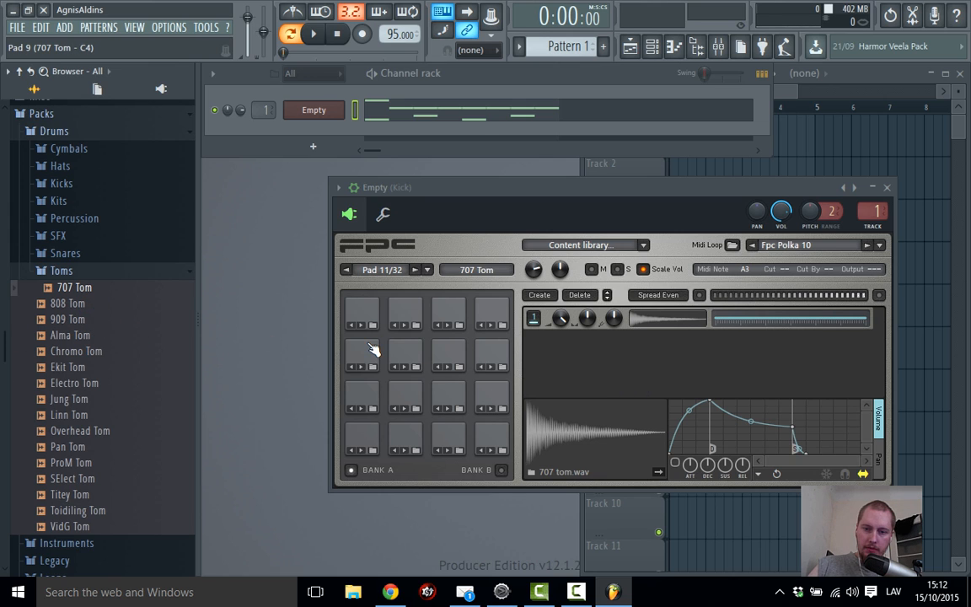
Set the output offset of the 707 Tom pads 9, 10 and 11 to 2
{"action": "left_click", "coordinate": [374, 350]}
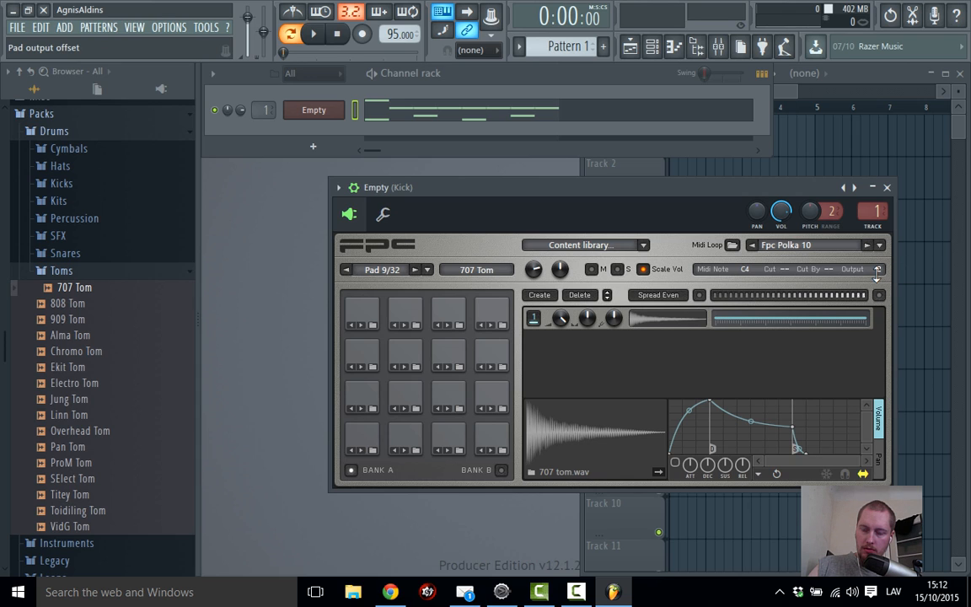
{"action": "left_click", "coordinate": [413, 350]}
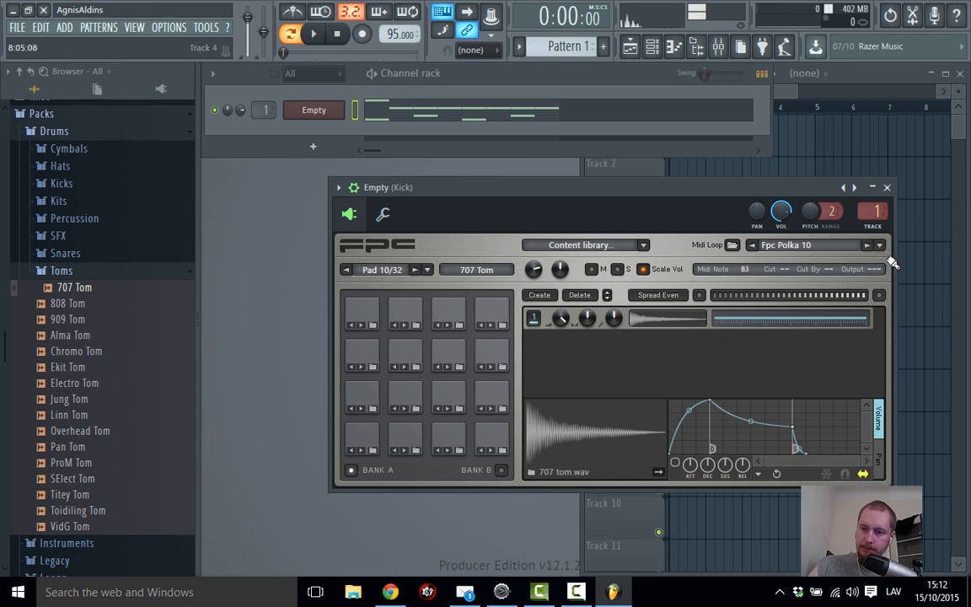
{"action": "left_click", "coordinate": [433, 340]}
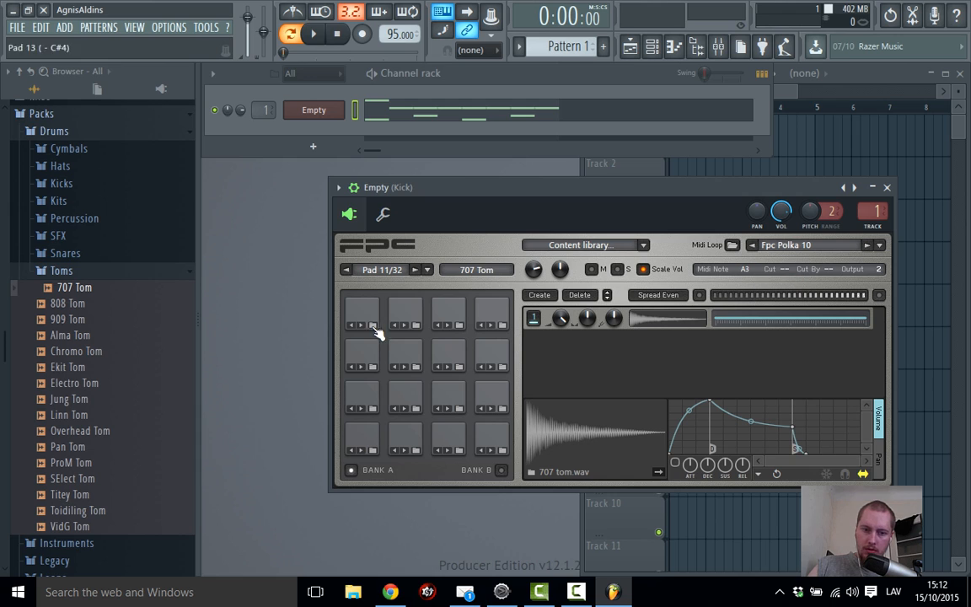
Audition the three tom pads and raise the tuning of the 707 Tom layer on pad 9 to 384 cents
{"action": "left_click", "coordinate": [379, 350]}
{"action": "left_click", "coordinate": [416, 357]}
{"action": "left_click", "coordinate": [458, 362]}
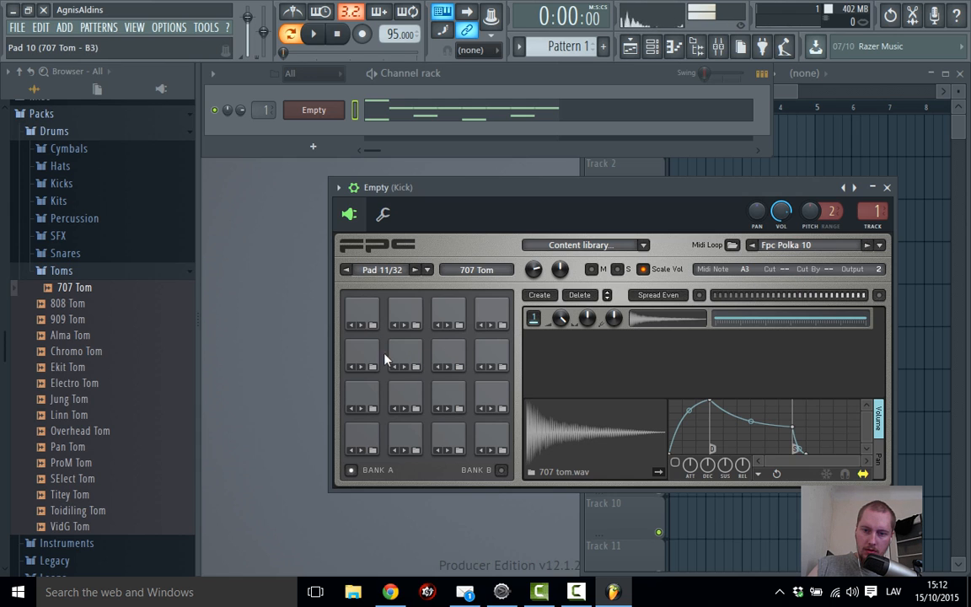
{"action": "left_click", "coordinate": [371, 358]}
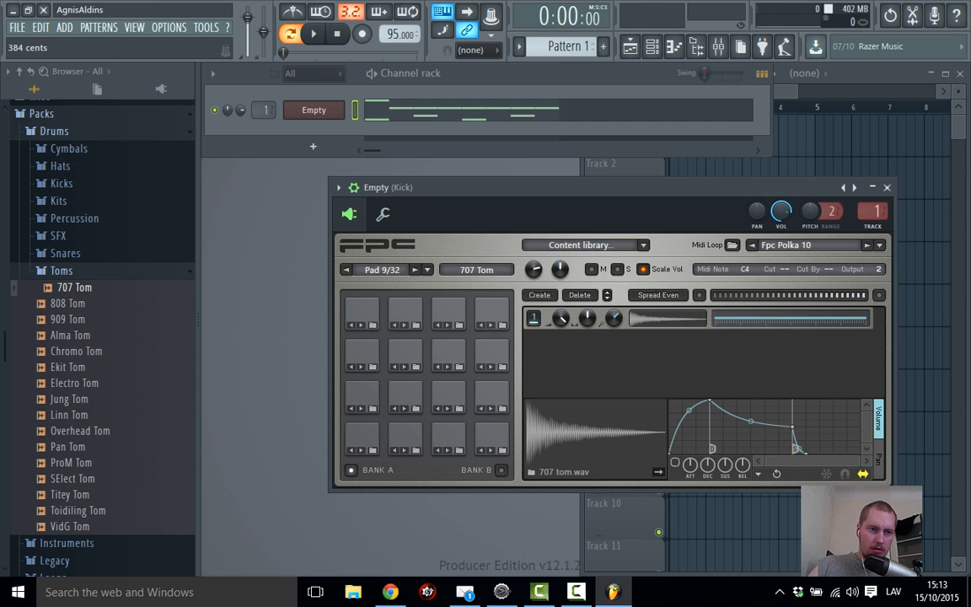
Lower the tuning of the 707 Tom layer on pad 11, comparing its sound with pads 9 and 10
{"action": "left_click", "coordinate": [375, 355]}
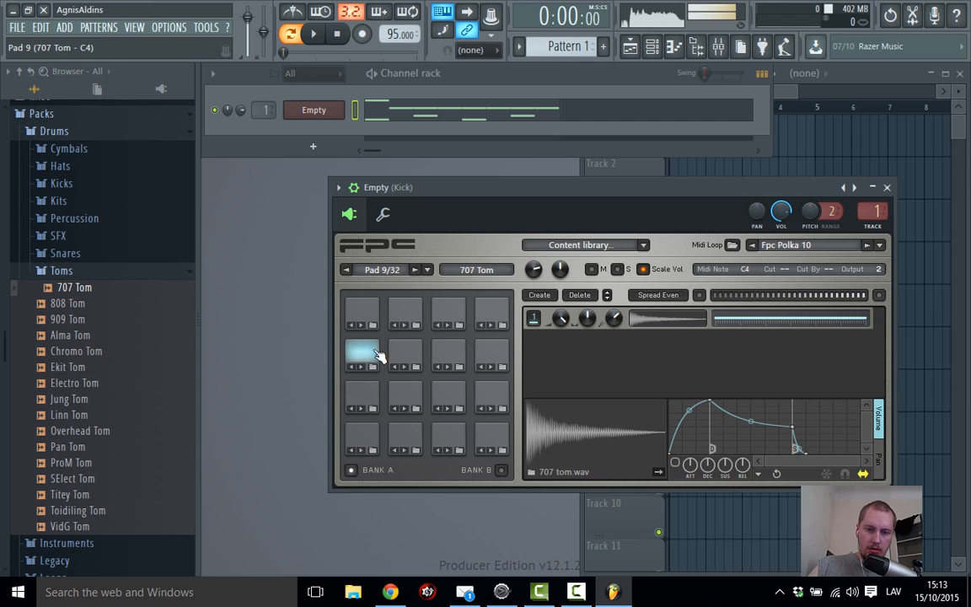
{"action": "left_click", "coordinate": [421, 354]}
{"action": "left_click", "coordinate": [452, 356]}
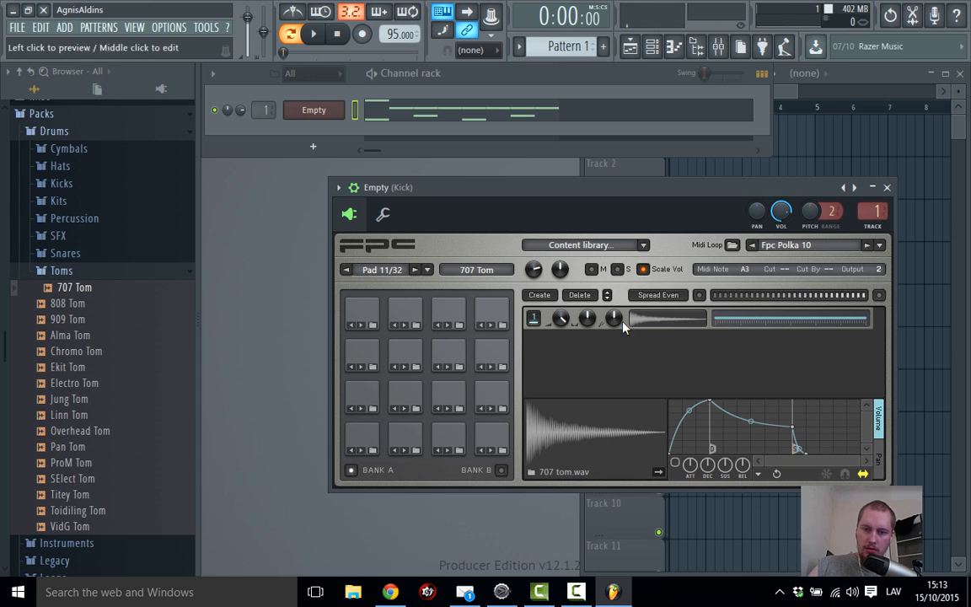
{"action": "left_click", "coordinate": [369, 355]}
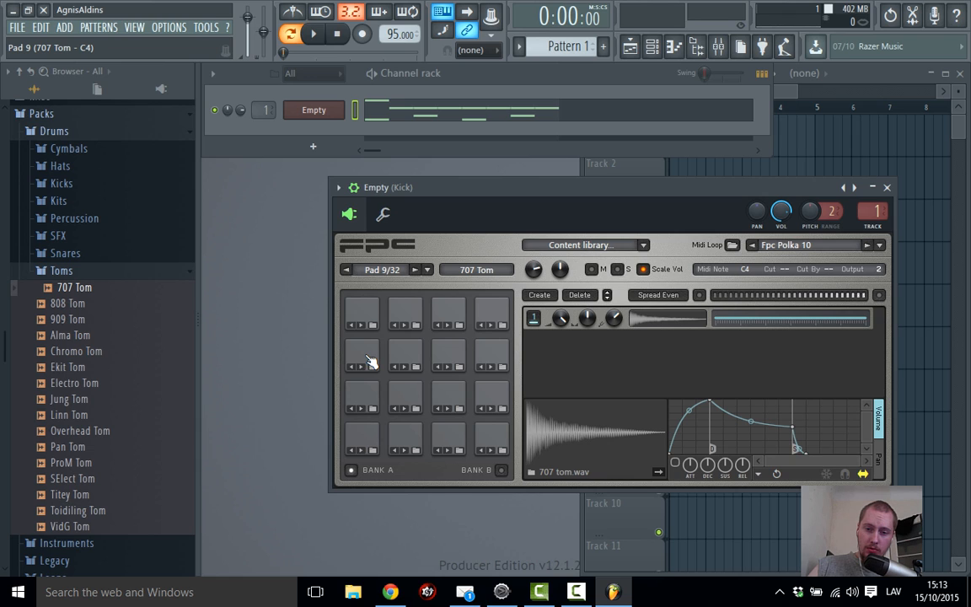
{"action": "left_click", "coordinate": [447, 353]}
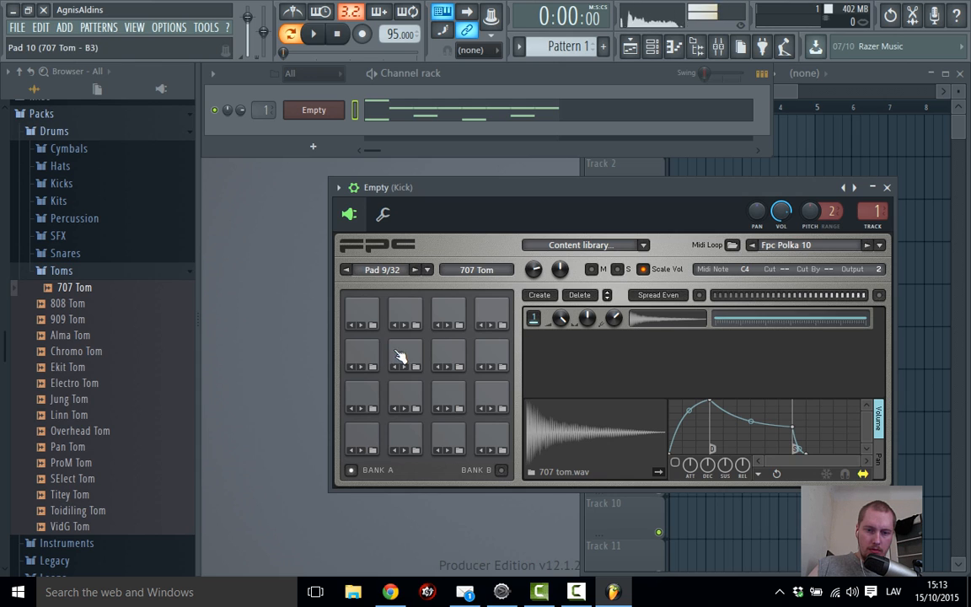
{"action": "left_click", "coordinate": [455, 355]}
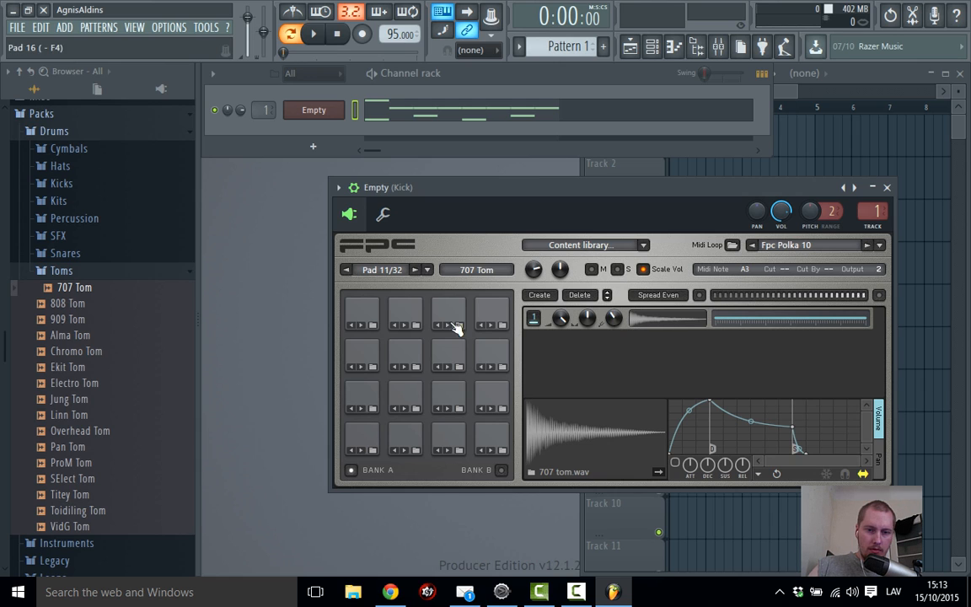
Play the tom pads 9, 10 and 11 in turn to compare their pitches
{"action": "left_click", "coordinate": [371, 350]}
{"action": "left_click", "coordinate": [468, 353]}
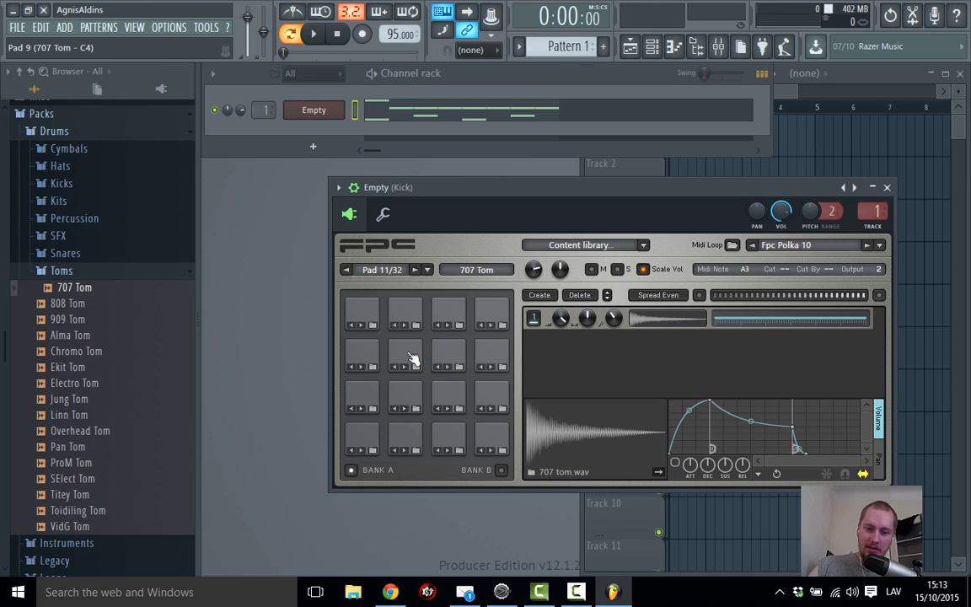
{"action": "left_click", "coordinate": [451, 353]}
{"action": "left_click", "coordinate": [411, 357]}
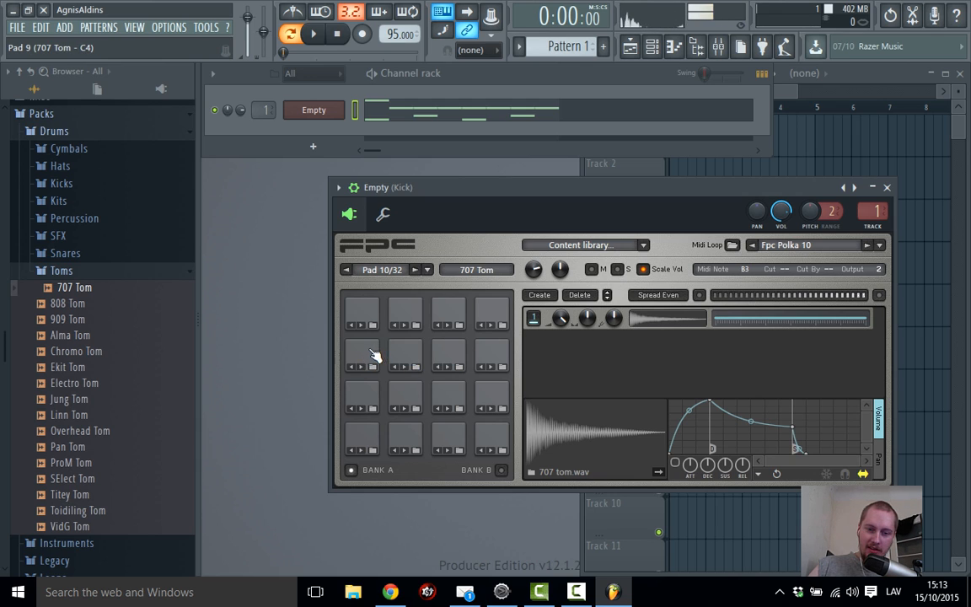
{"action": "left_click", "coordinate": [374, 354]}
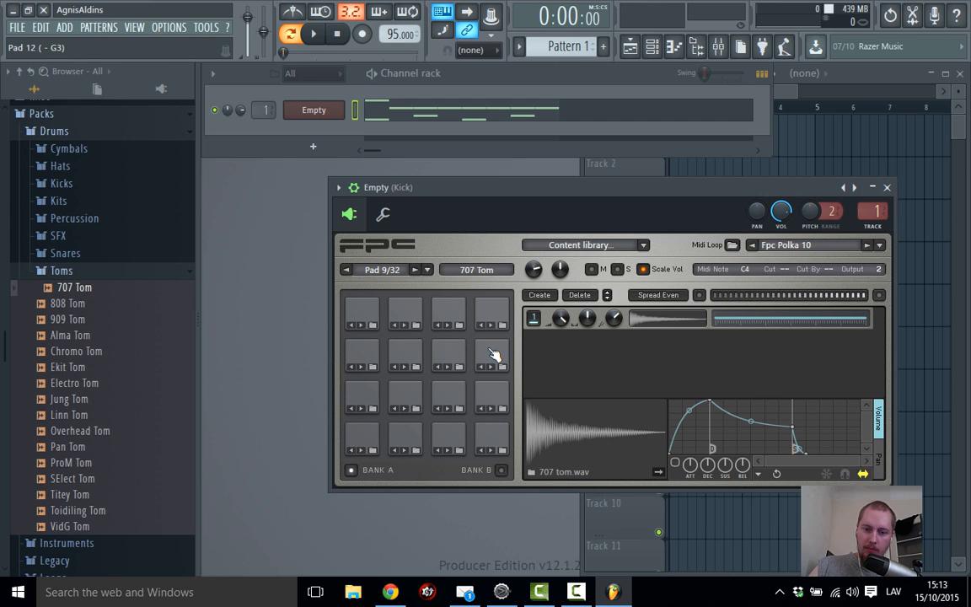
Preview crash samples in the Cymbals folder, and load 707 Crash onto pad 13 with Broken Crash as its second layer
{"action": "left_click", "coordinate": [76, 272]}
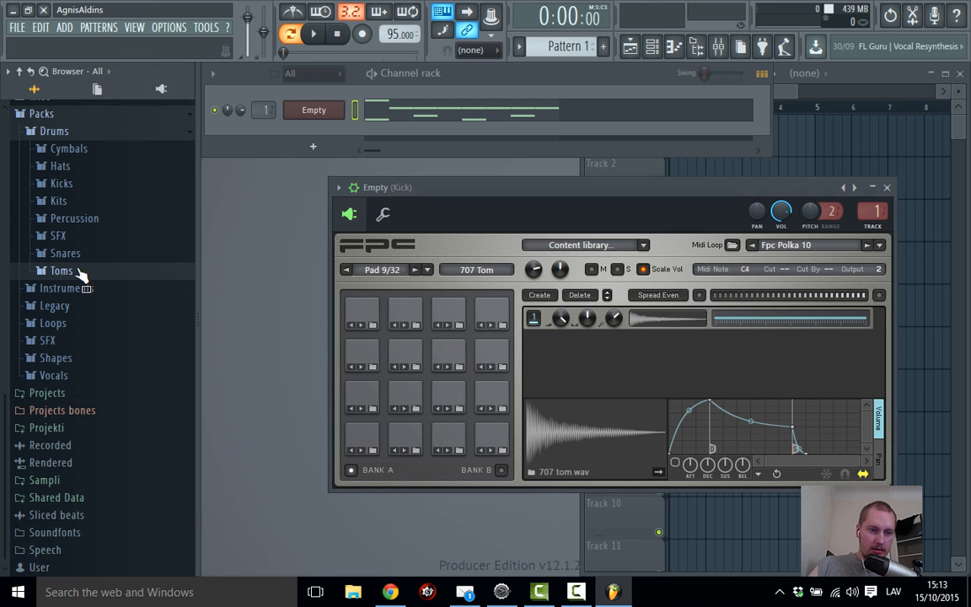
{"action": "left_click", "coordinate": [91, 149]}
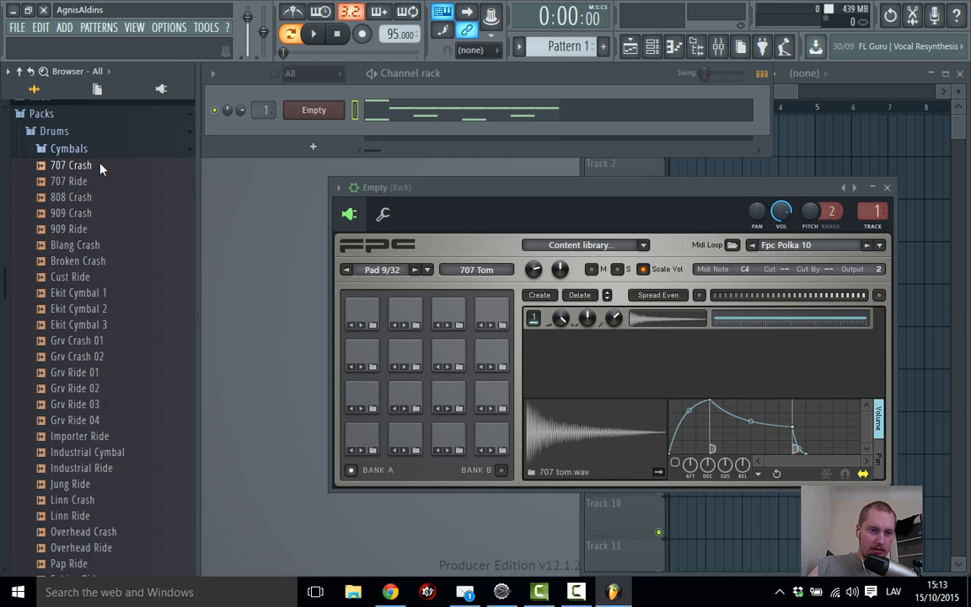
{"action": "left_click", "coordinate": [99, 165]}
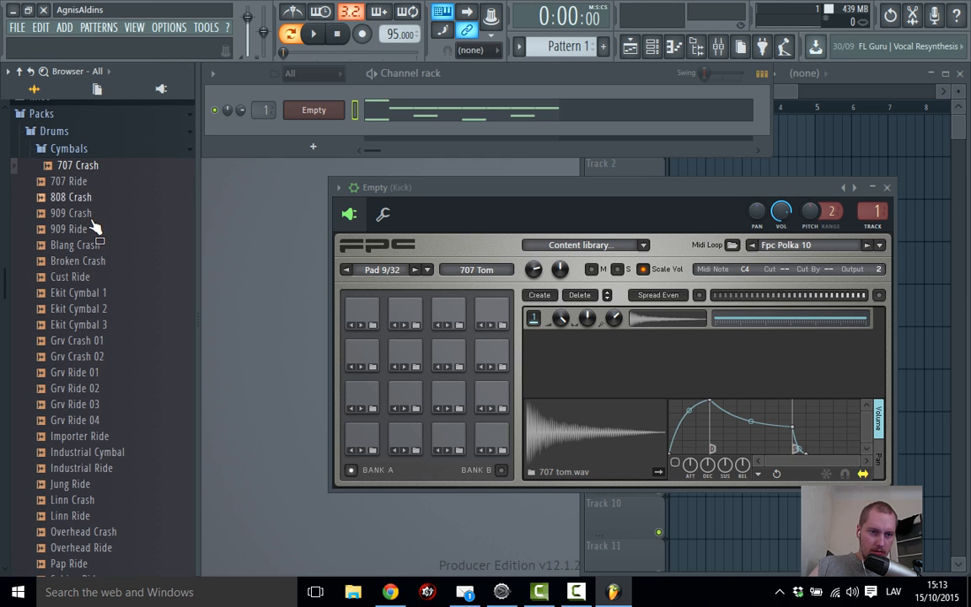
{"action": "left_click", "coordinate": [103, 262]}
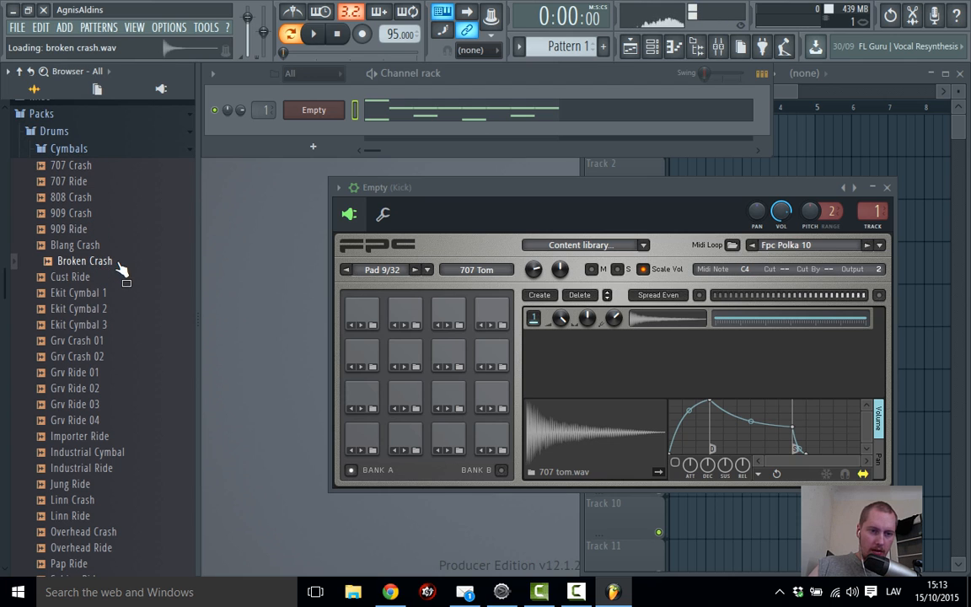
{"action": "left_click", "coordinate": [99, 262]}
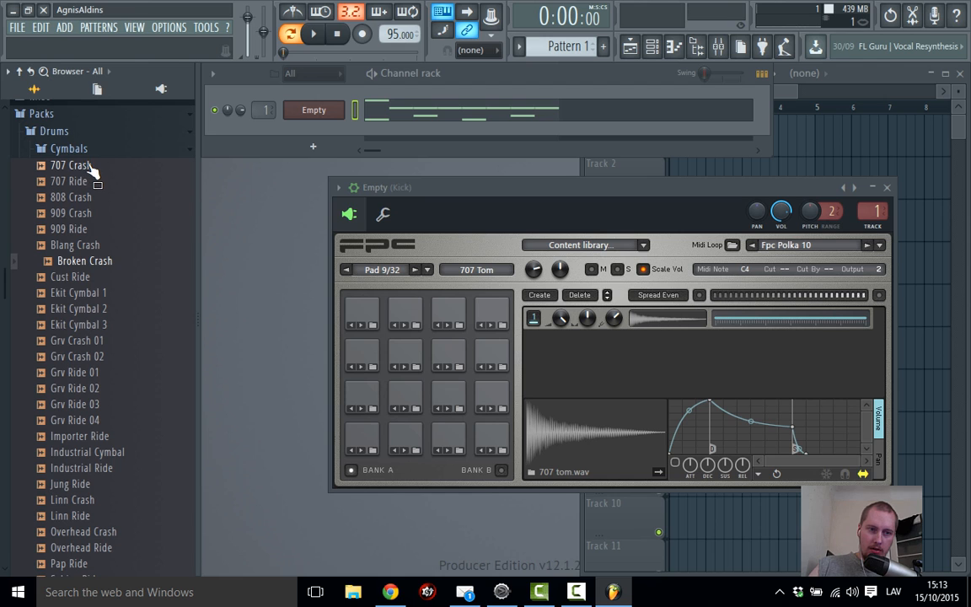
{"action": "left_click_drag", "start_coordinate": [92, 168], "coordinate": [361, 313]}
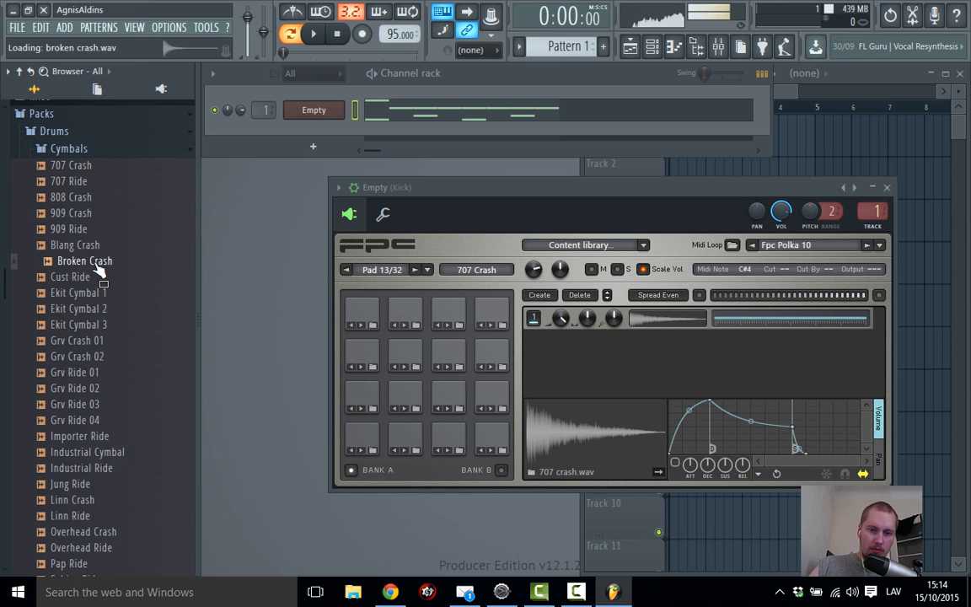
{"action": "left_click_drag", "start_coordinate": [99, 268], "coordinate": [564, 370]}
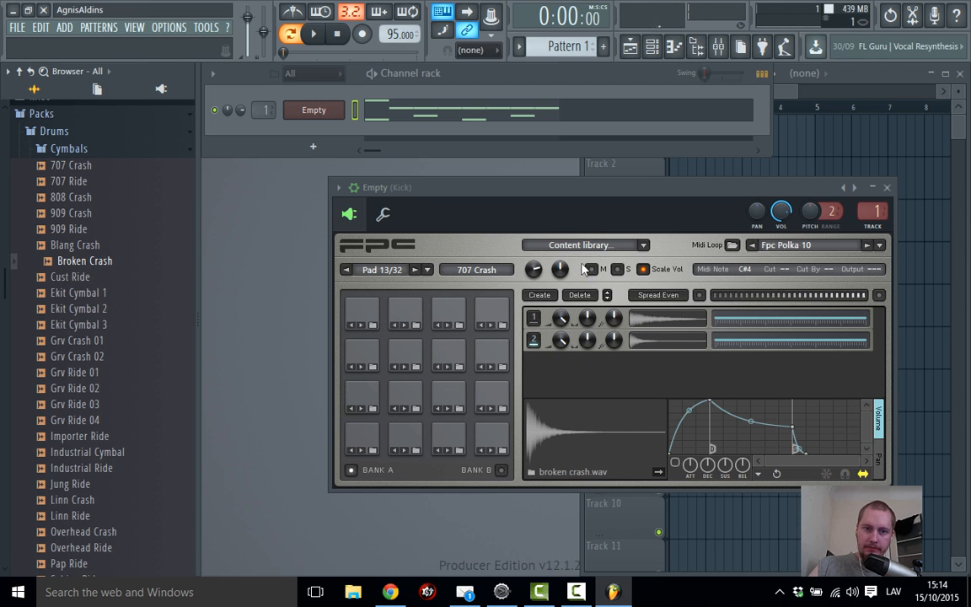
In the piano roll, move the beat 1 707 OH note to the 707 Crash row and delete the first 707 CH note
{"action": "left_click", "coordinate": [448, 114]}
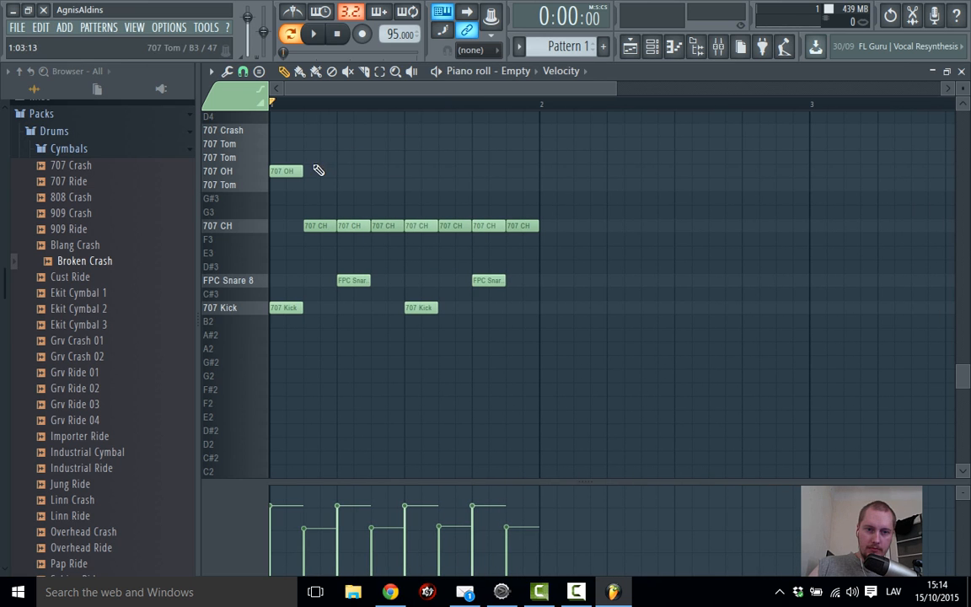
{"action": "left_click_drag", "start_coordinate": [285, 171], "coordinate": [286, 130]}
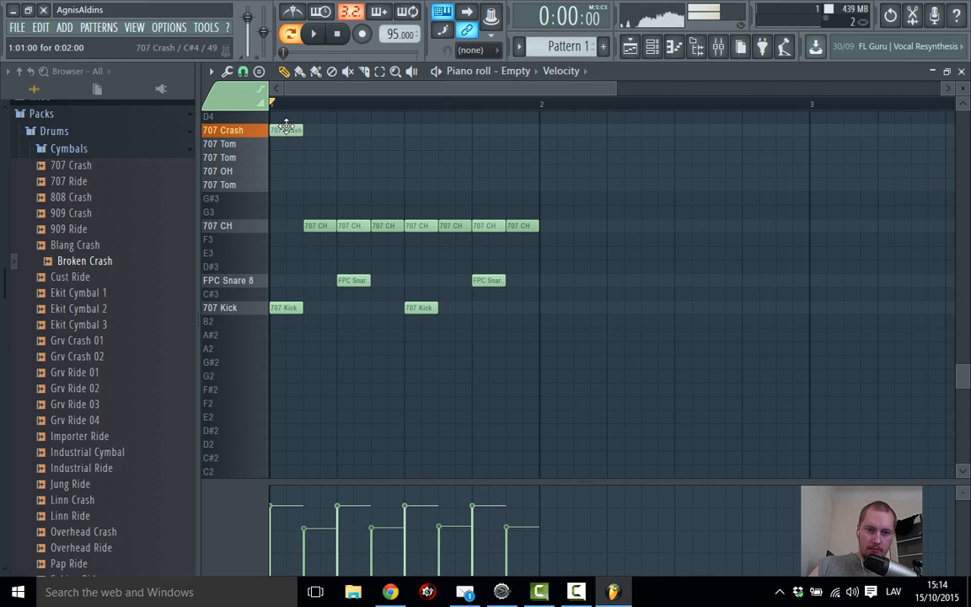
{"action": "right_click", "coordinate": [310, 225]}
Loop the first beat while checking the crash's routing in the maximized mixer, stop playback, and restore the mixer and close the piano roll
{"action": "key", "text": "space"}
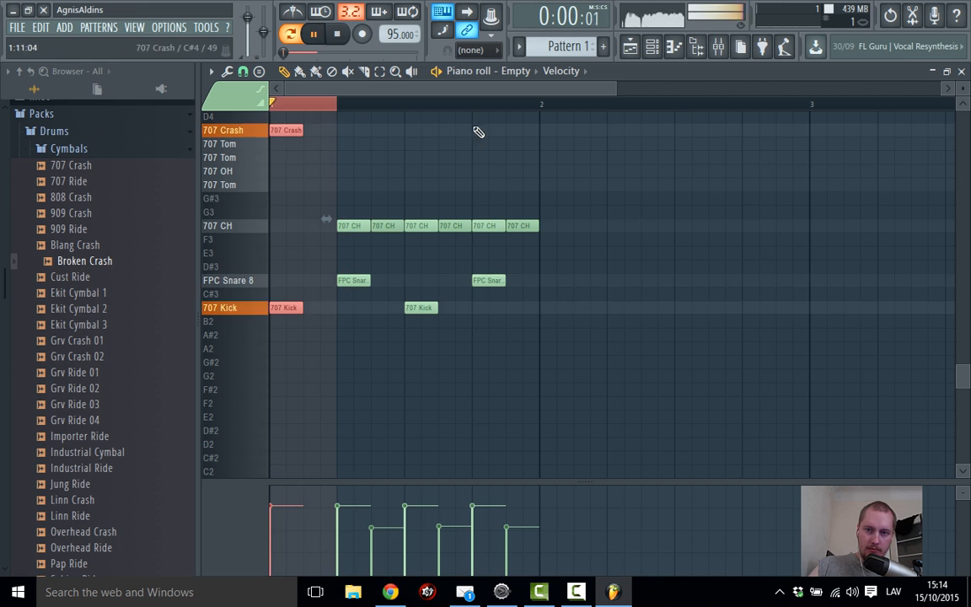
{"action": "left_click", "coordinate": [718, 48]}
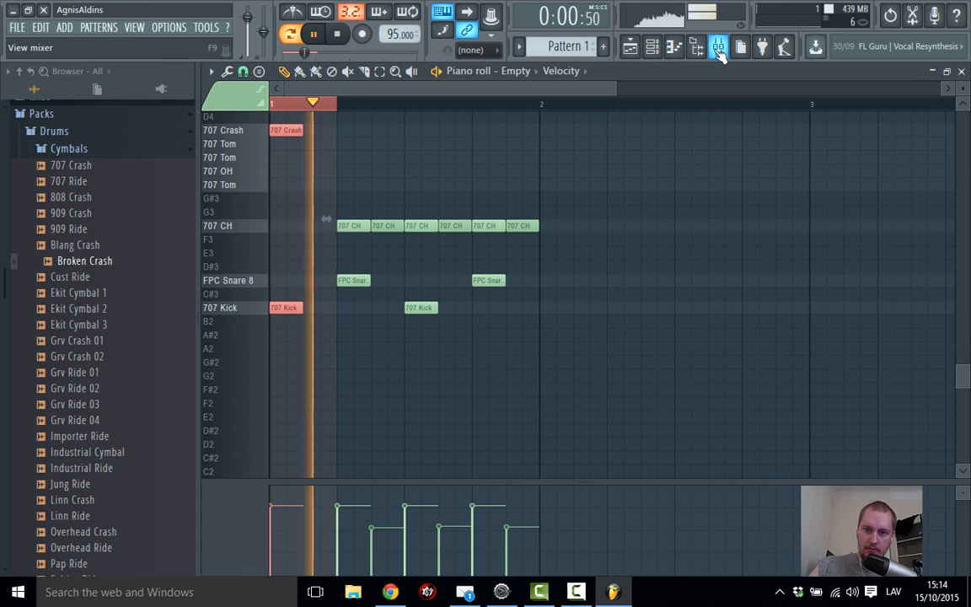
{"action": "double_click", "coordinate": [813, 172]}
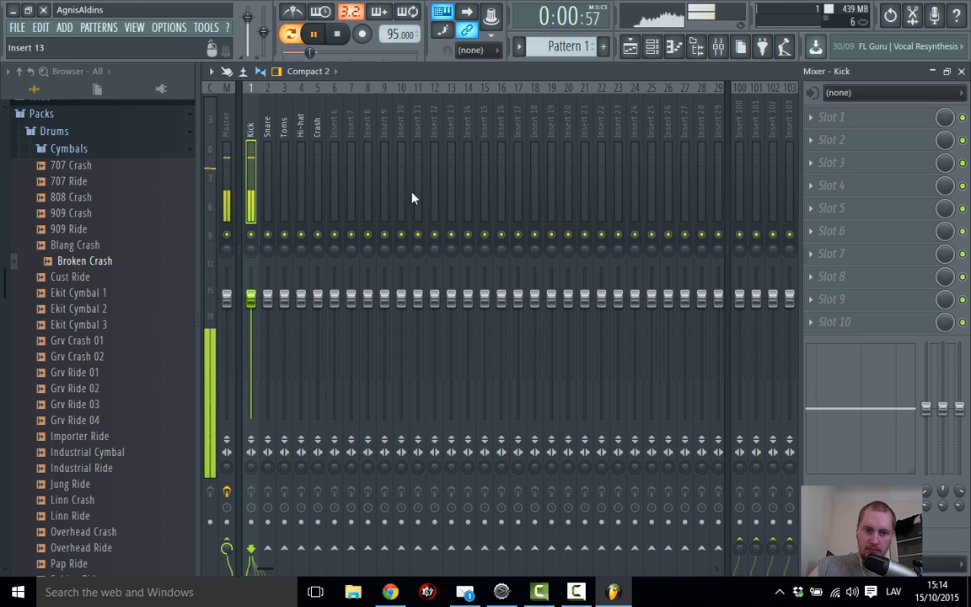
{"action": "key", "text": "space"}
{"action": "double_click", "coordinate": [446, 69]}
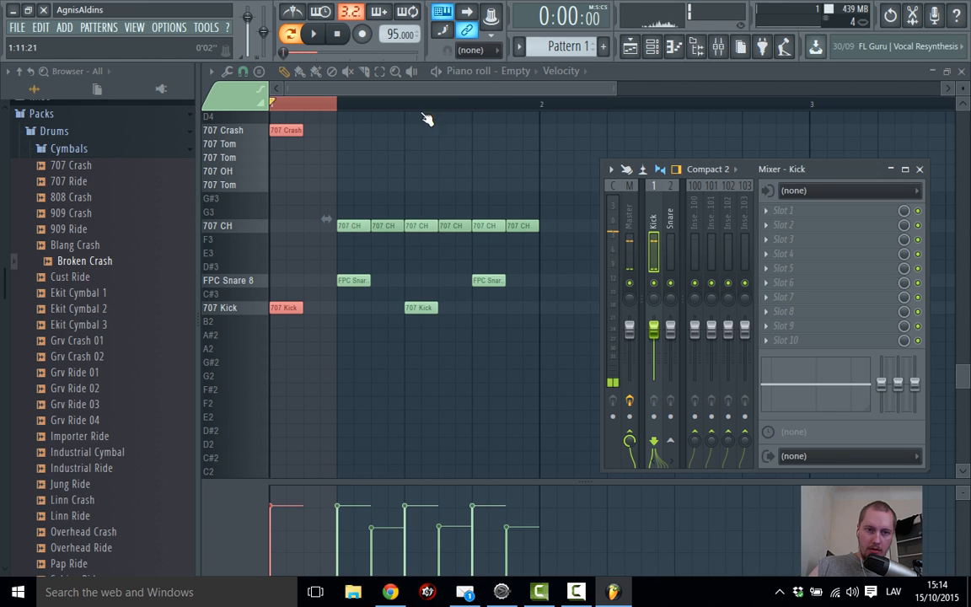
{"action": "left_click", "coordinate": [960, 71]}
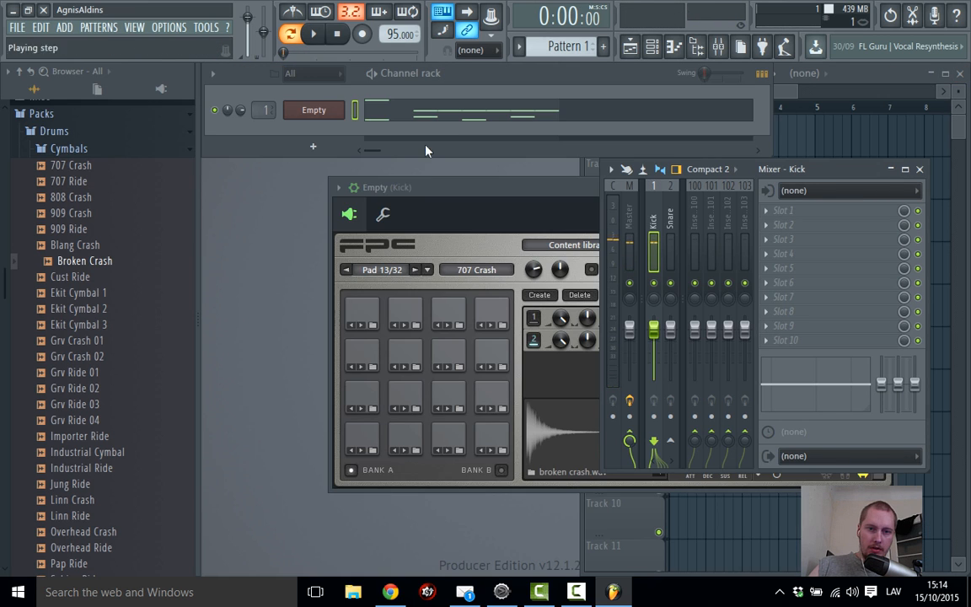
Set the output offset of the 707 Crash pad 13 to 4 and close the FPC window
{"action": "left_click", "coordinate": [315, 111]}
{"action": "left_click", "coordinate": [314, 110]}
{"action": "left_click", "coordinate": [363, 312]}
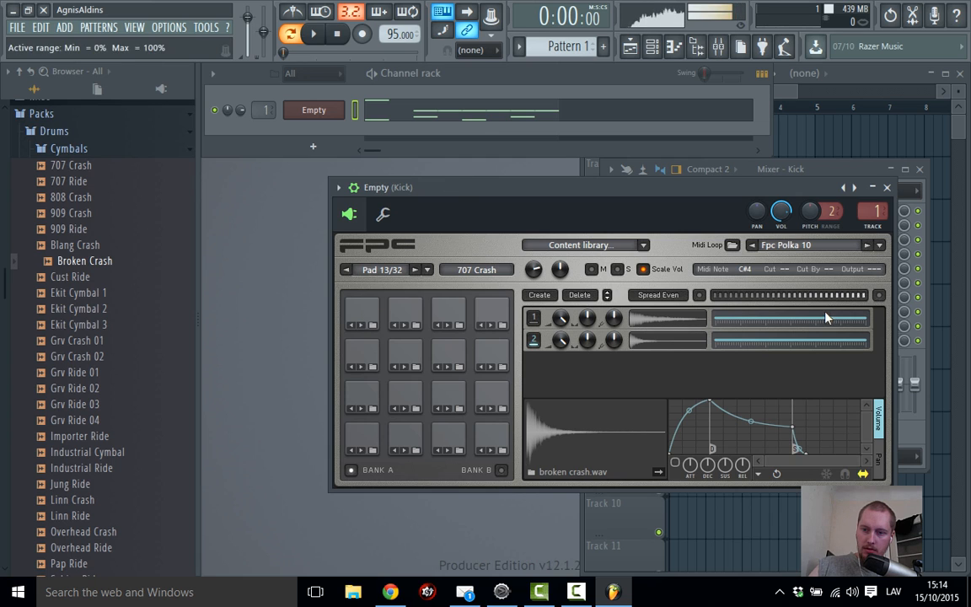
{"action": "left_click_drag", "start_coordinate": [878, 270], "coordinate": [878, 265]}
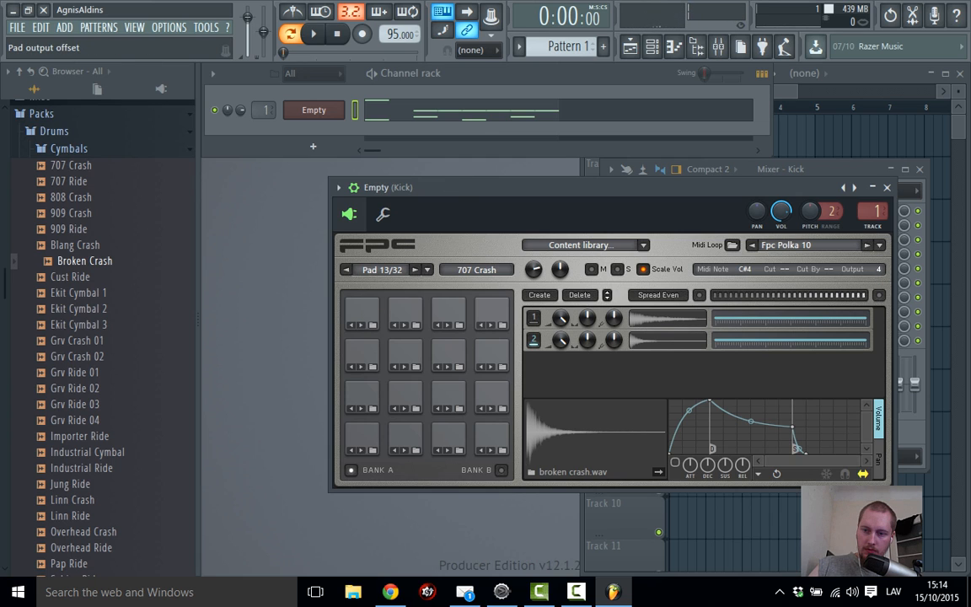
{"action": "left_click", "coordinate": [886, 187]}
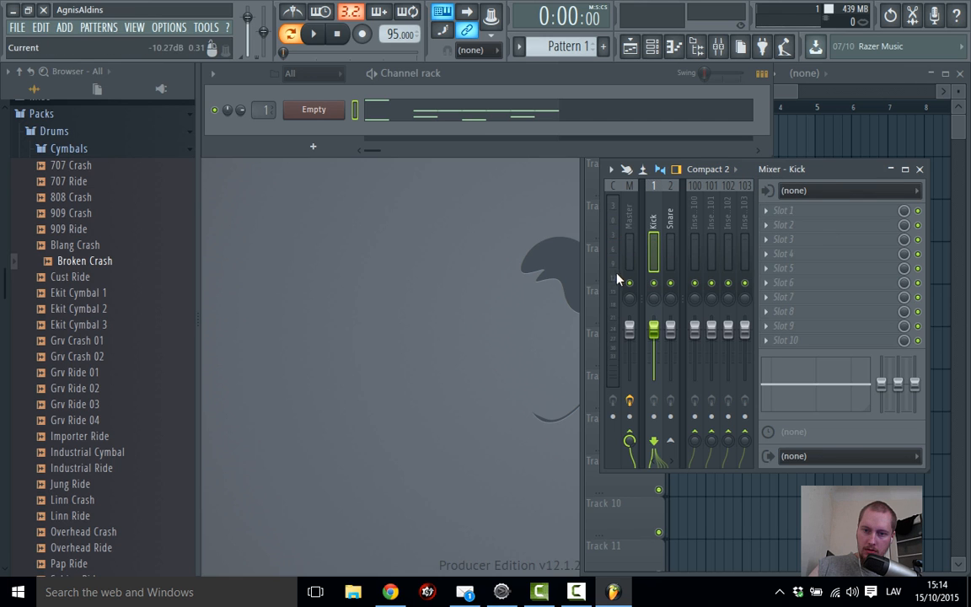
Widen the mixer to show all named tracks and lower the Crash track's fader to about -7.6 dB during a short playback
{"action": "left_click_drag", "start_coordinate": [602, 270], "coordinate": [251, 290]}
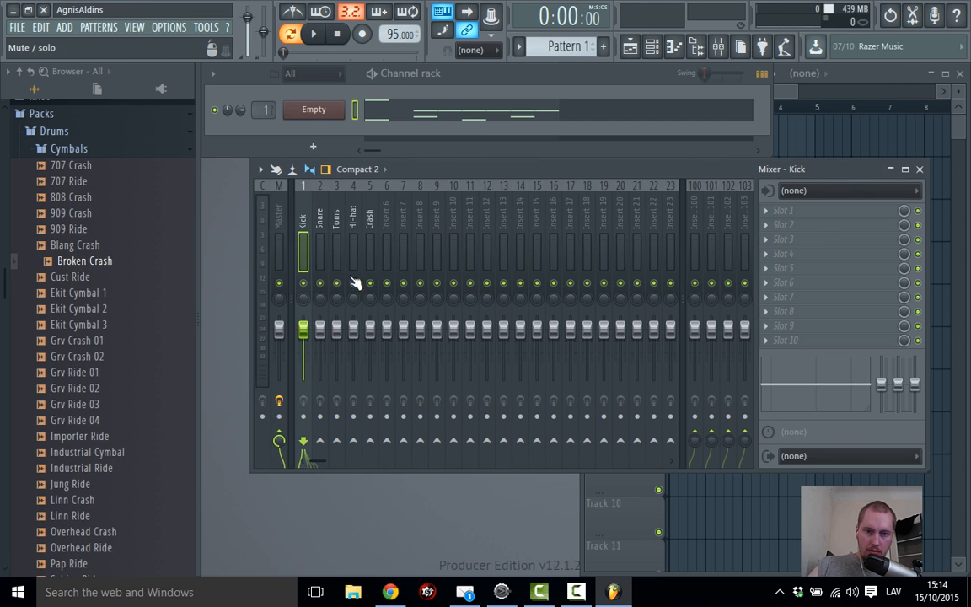
{"action": "key", "text": "space"}
{"action": "left_click_drag", "start_coordinate": [370, 329], "coordinate": [370, 344]}
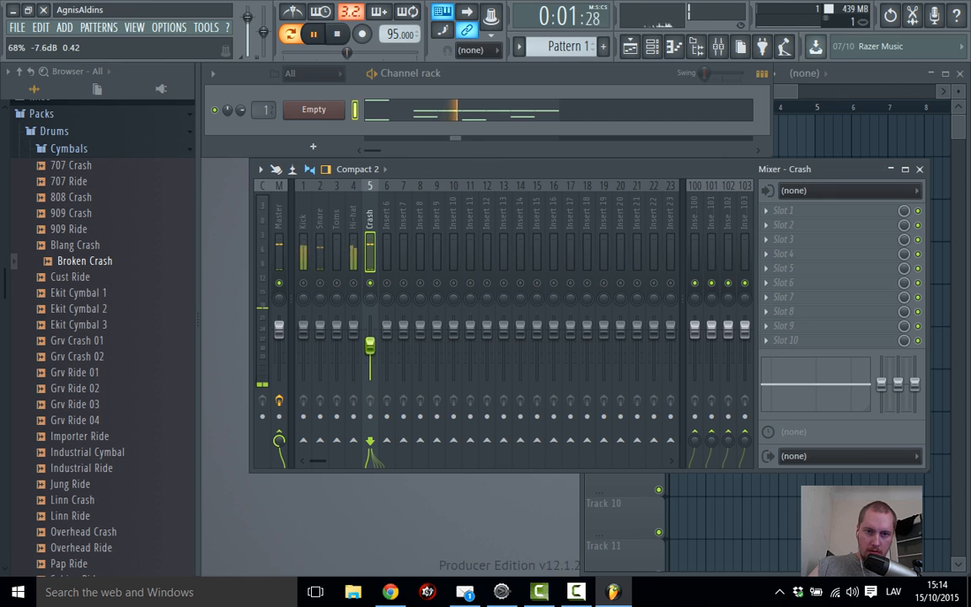
{"action": "key", "text": "space"}
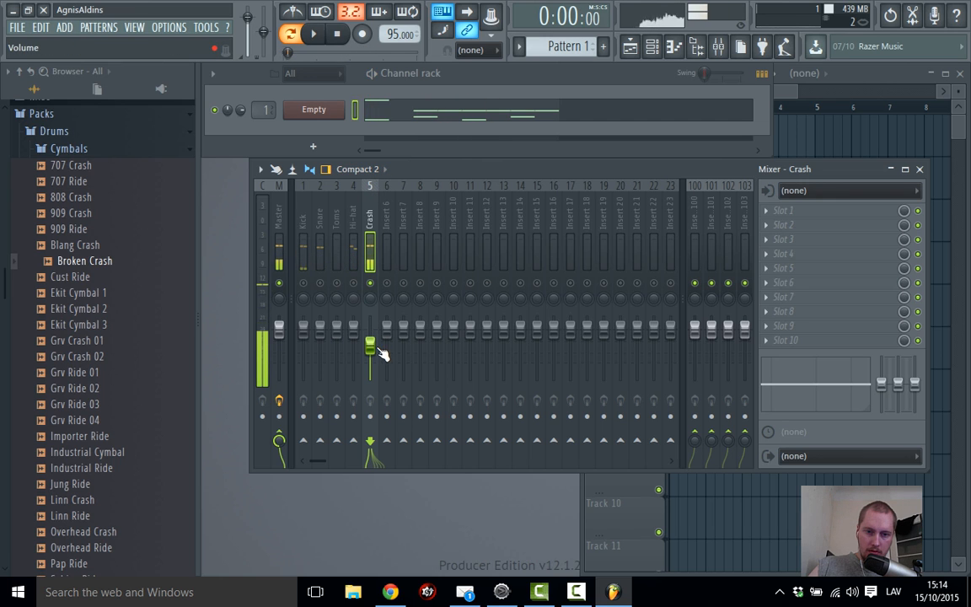
Lower the 707 Crash layer's volume on FPC pad 13 while replaying the beat, close FPC and select the Crash mixer track
{"action": "left_click", "coordinate": [308, 110]}
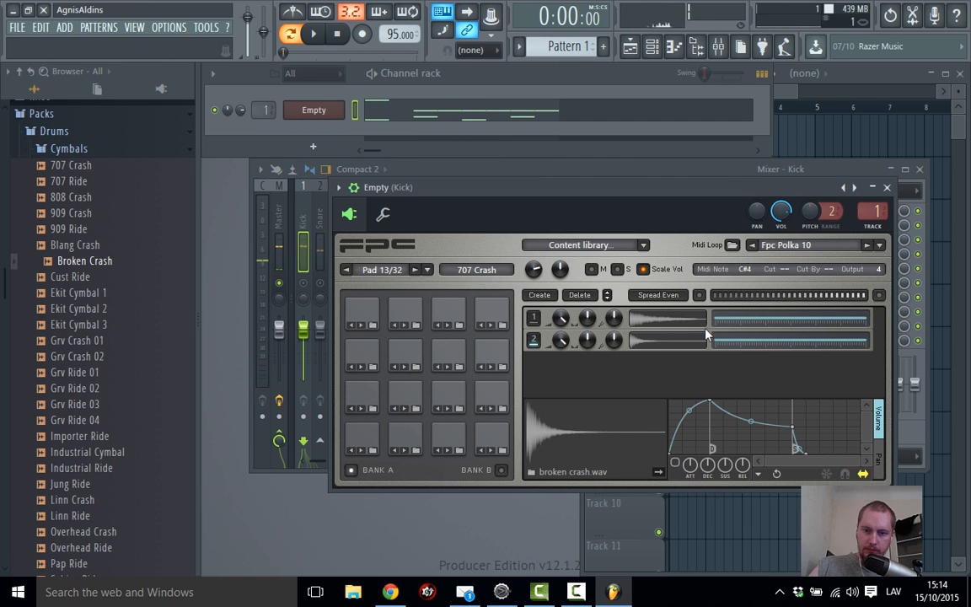
{"action": "left_click", "coordinate": [658, 325]}
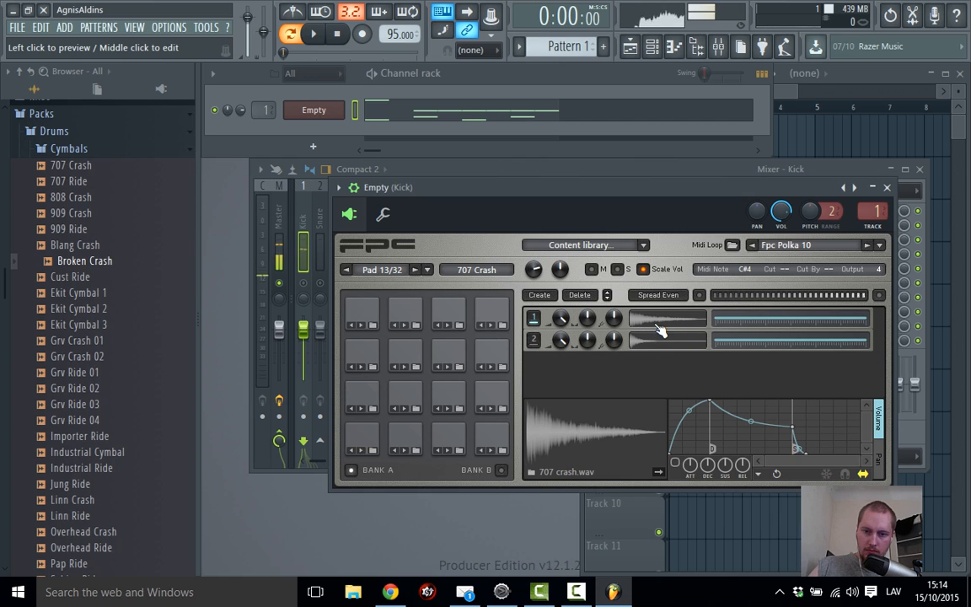
{"action": "left_click_drag", "start_coordinate": [561, 318], "coordinate": [560, 304]}
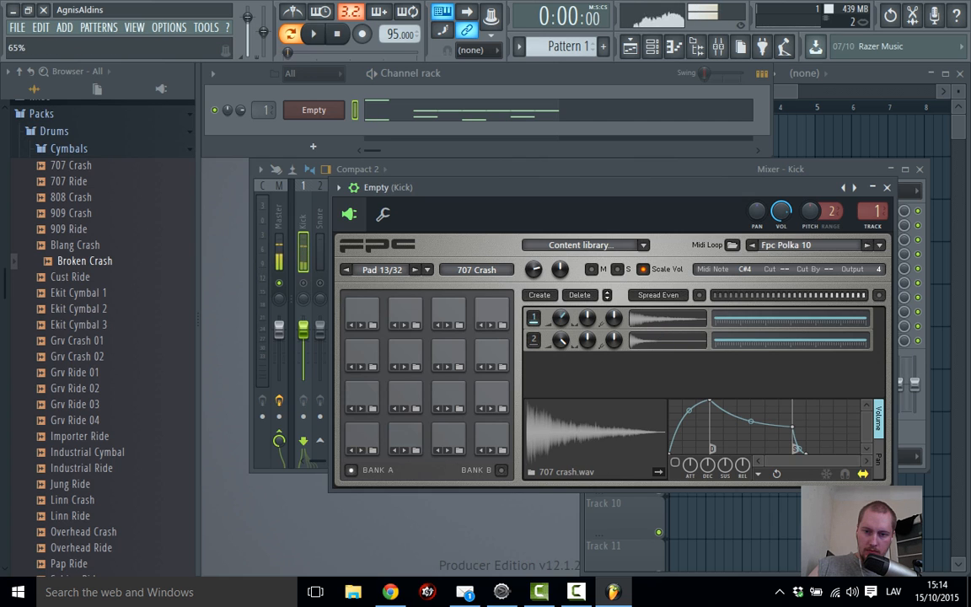
{"action": "key", "text": "space"}
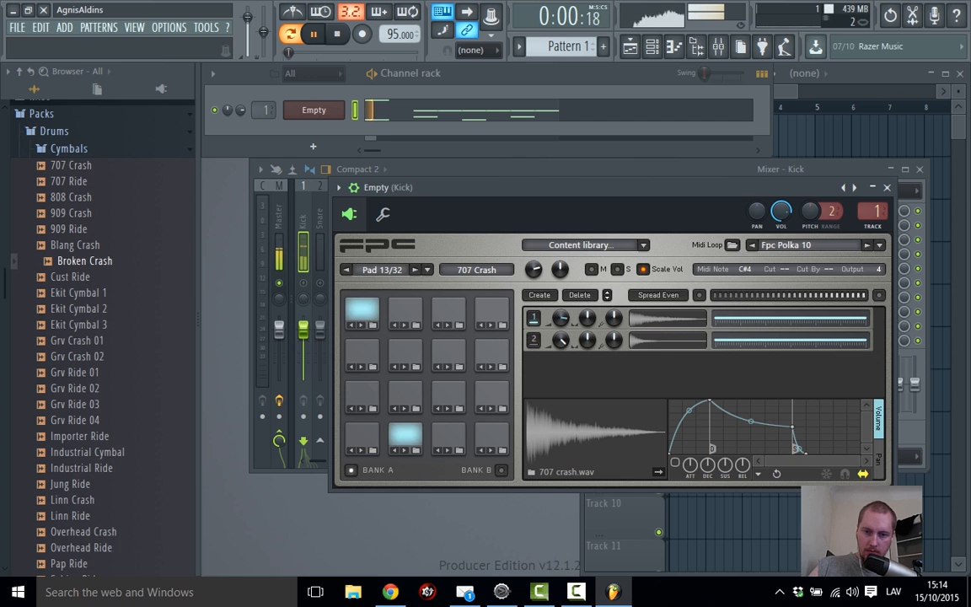
{"action": "key", "text": "space"}
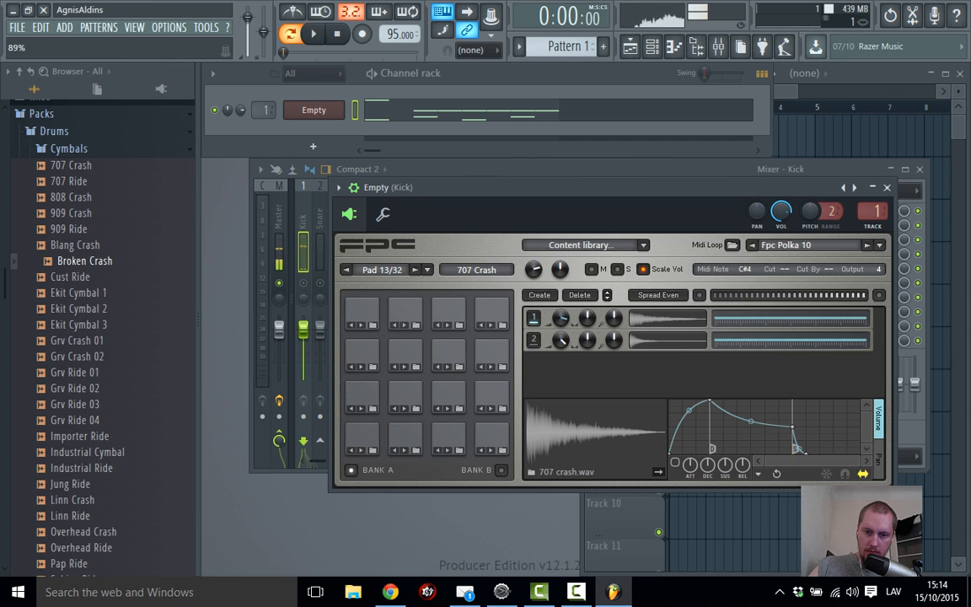
{"action": "key", "text": "space"}
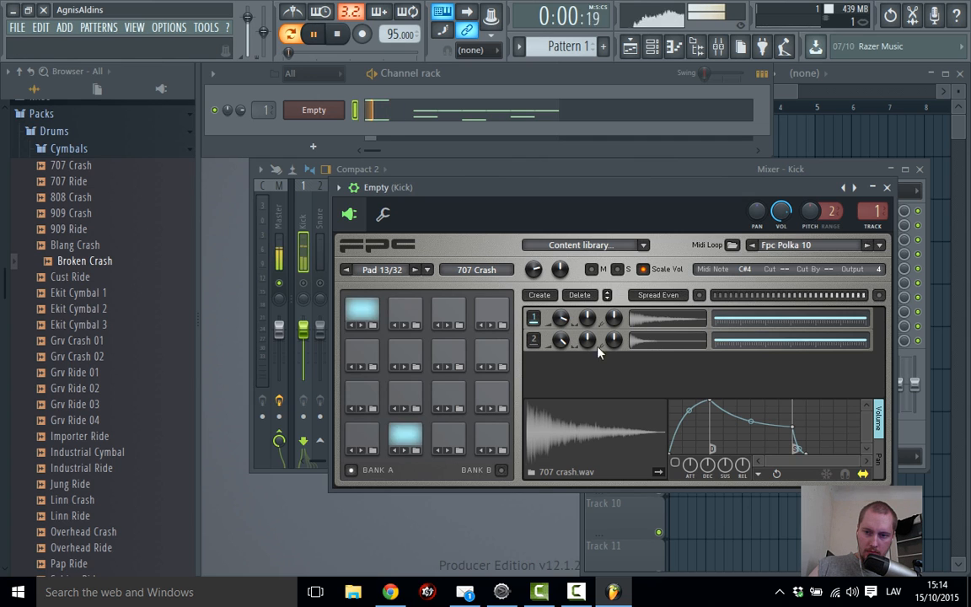
{"action": "key", "text": "space"}
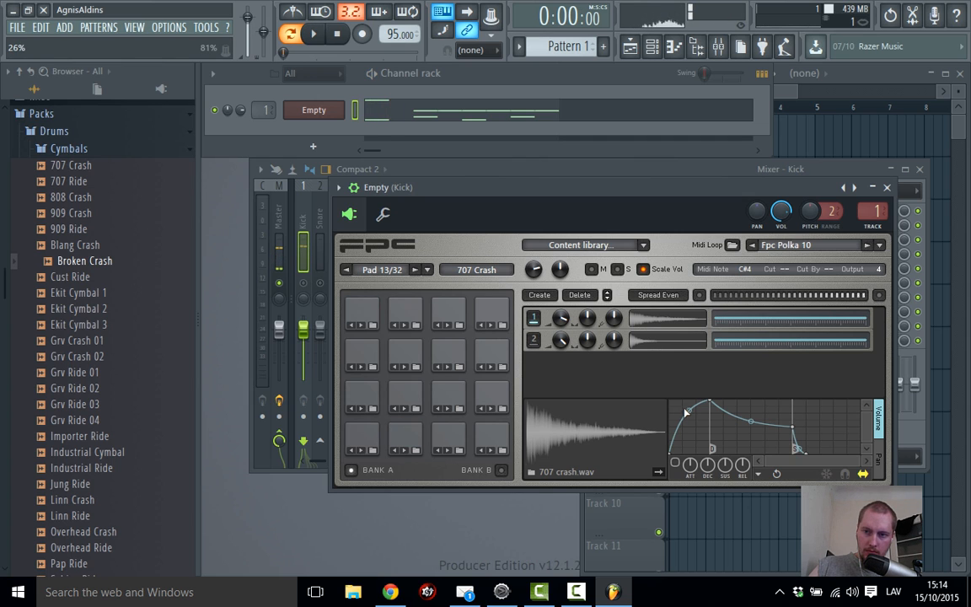
{"action": "left_click", "coordinate": [887, 187]}
{"action": "left_click", "coordinate": [366, 232]}
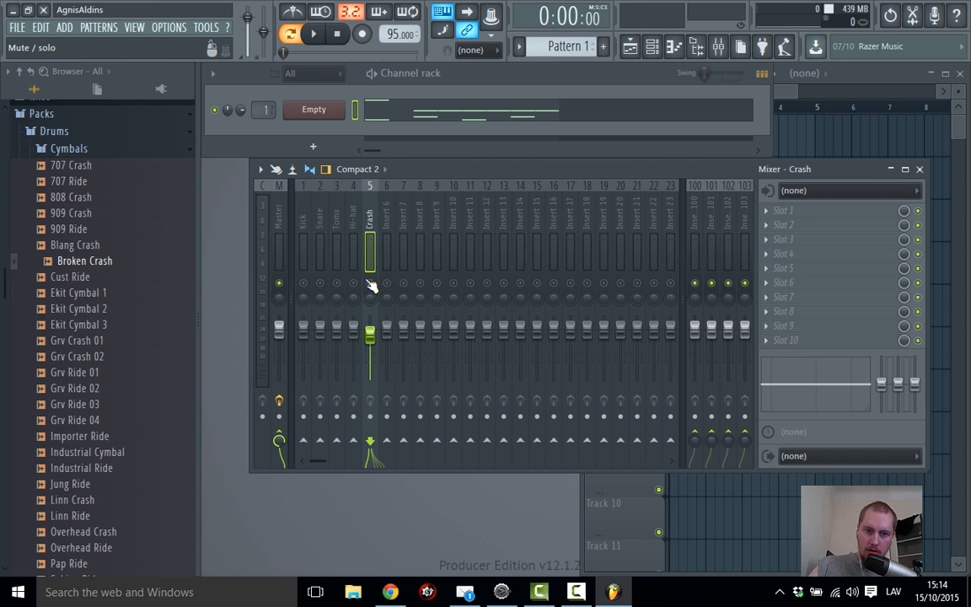
Pan the 707 Crash pad 13 to the right in FPC, audition the pad and close the FPC window
{"action": "left_click", "coordinate": [331, 116]}
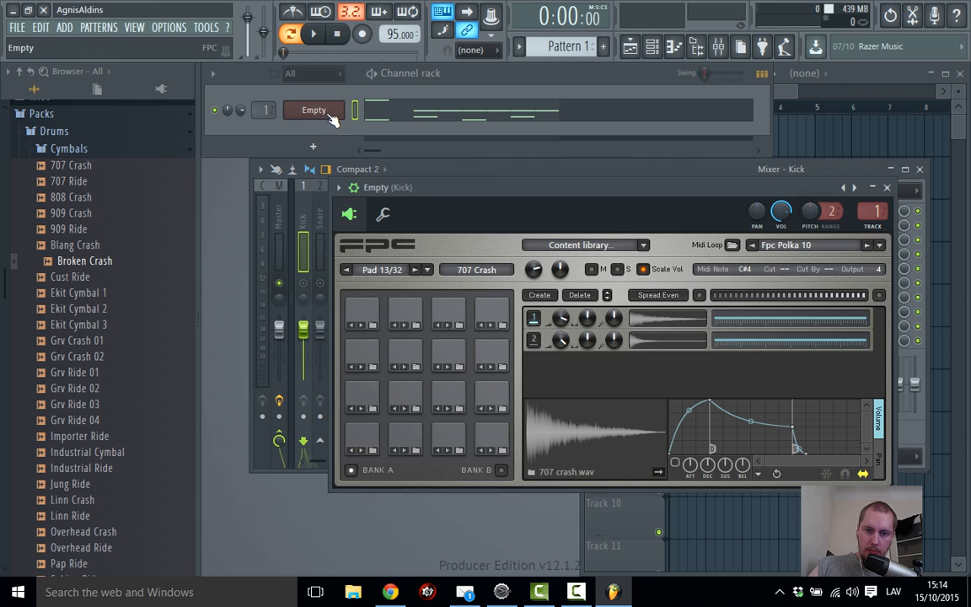
{"action": "left_click", "coordinate": [360, 312]}
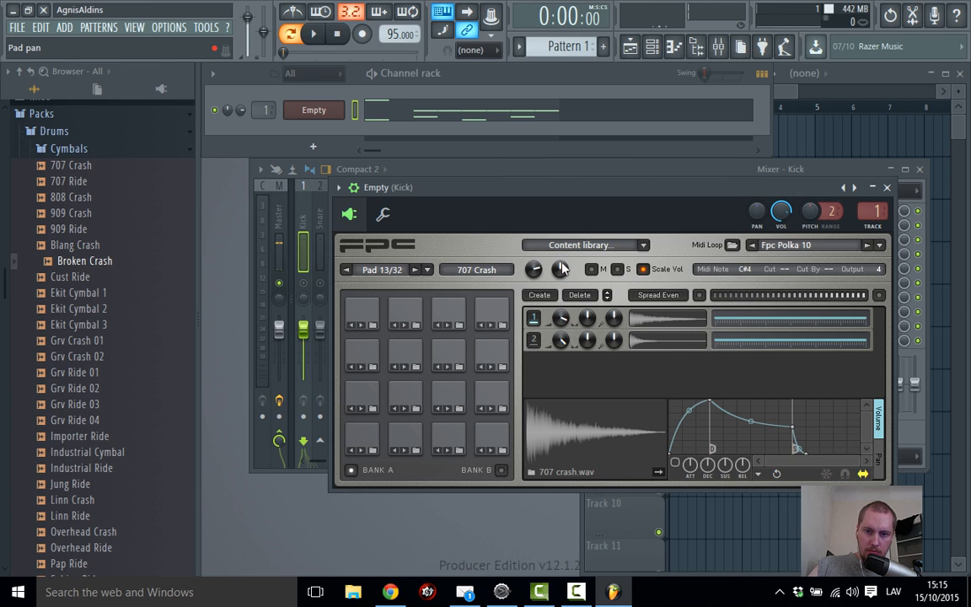
{"action": "left_click_drag", "start_coordinate": [559, 270], "coordinate": [560, 252]}
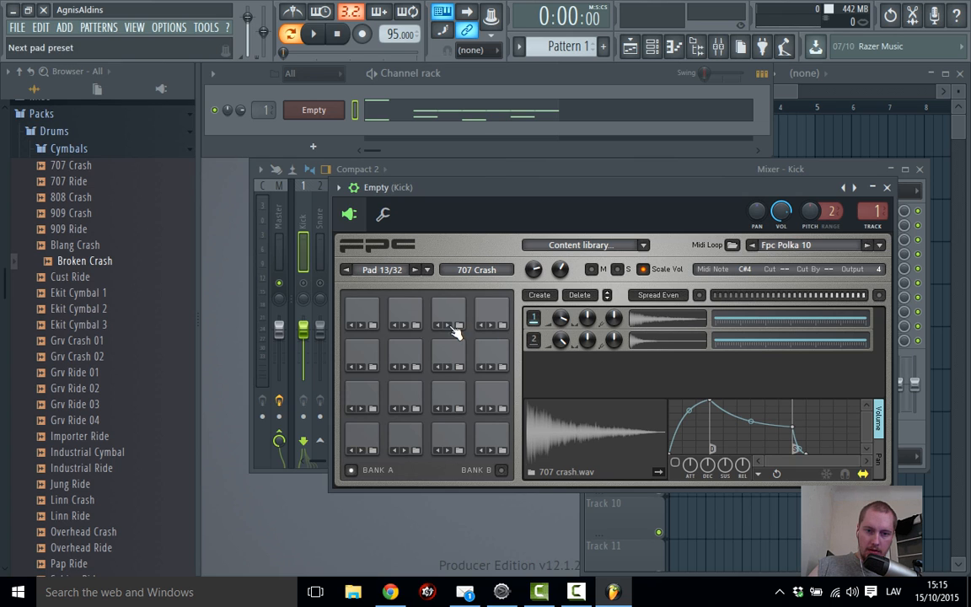
{"action": "left_click", "coordinate": [368, 314]}
{"action": "left_click", "coordinate": [368, 313]}
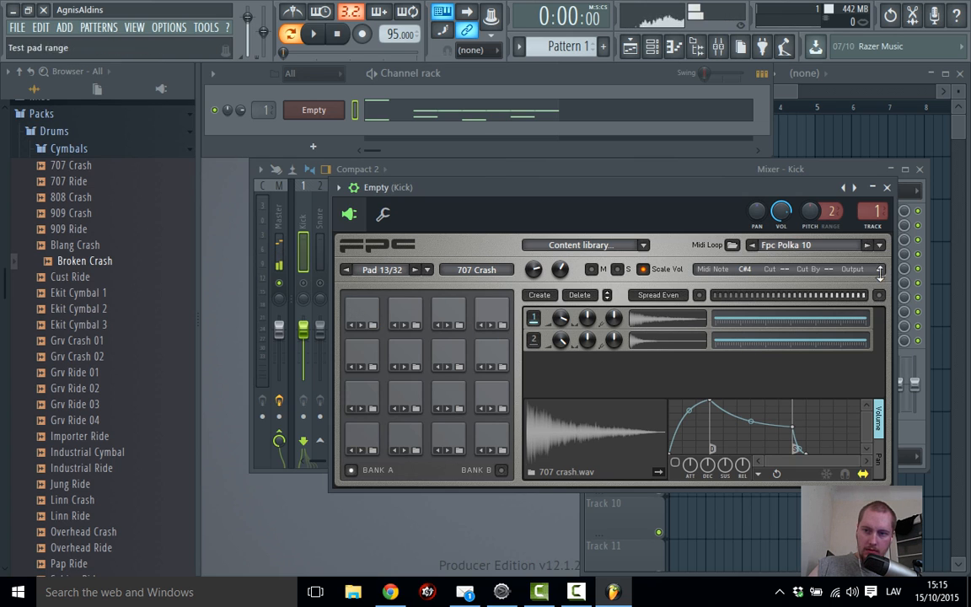
{"action": "left_click", "coordinate": [887, 187]}
In the piano roll, add a 707 CH note at 1:03:00 in bar 1 and play the pattern's start to check it
{"action": "left_click", "coordinate": [470, 113]}
{"action": "key", "text": "space"}
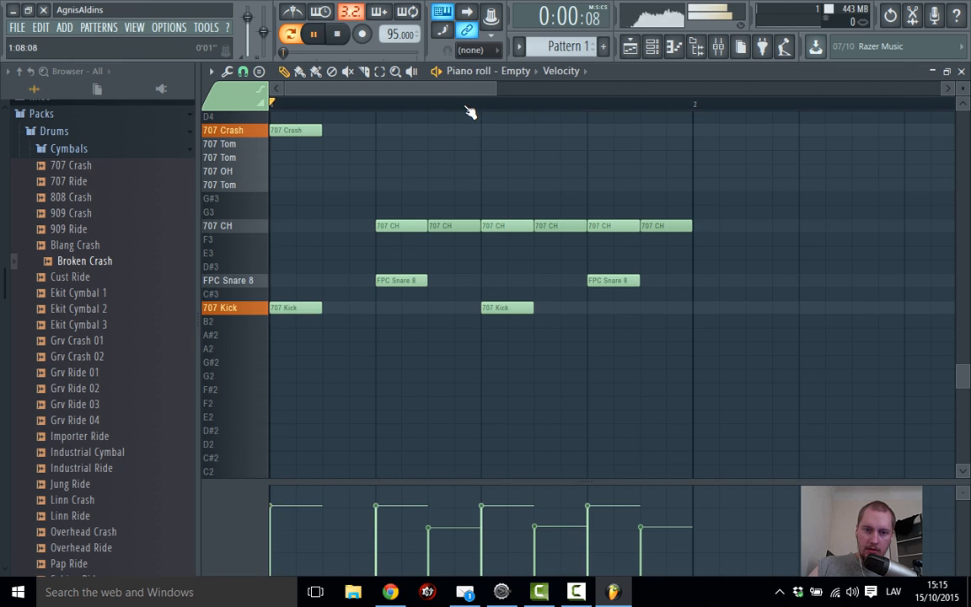
{"action": "key", "text": "space"}
{"action": "left_click", "coordinate": [328, 225]}
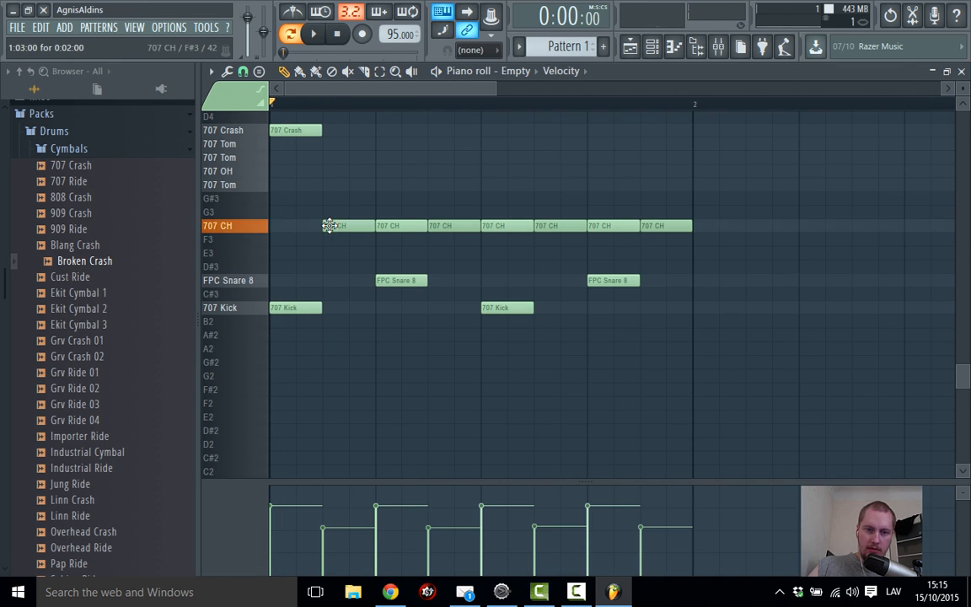
{"action": "key", "text": "space"}
{"action": "key", "text": "space"}
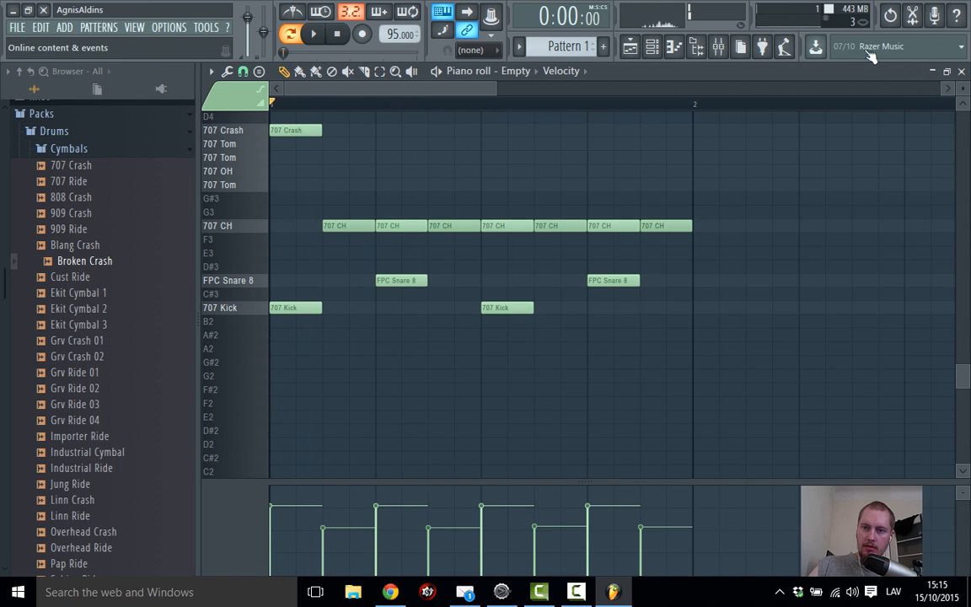
Show the mixer and lower the Crash track's fader to about -6.1 dB while the beat plays, and stop playback
{"action": "left_click", "coordinate": [736, 47]}
{"action": "left_click", "coordinate": [739, 83]}
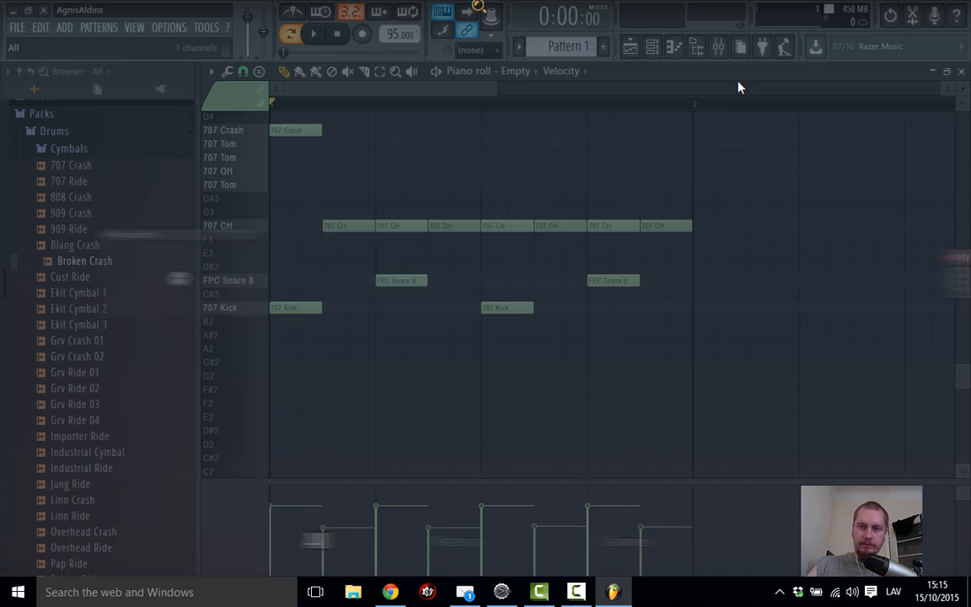
{"action": "left_click", "coordinate": [718, 46]}
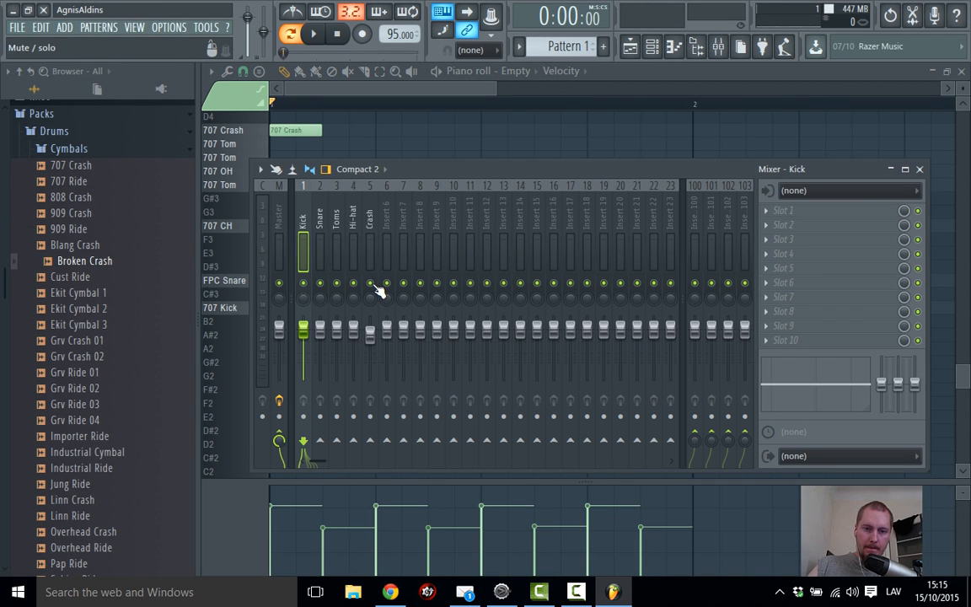
{"action": "key", "text": "space"}
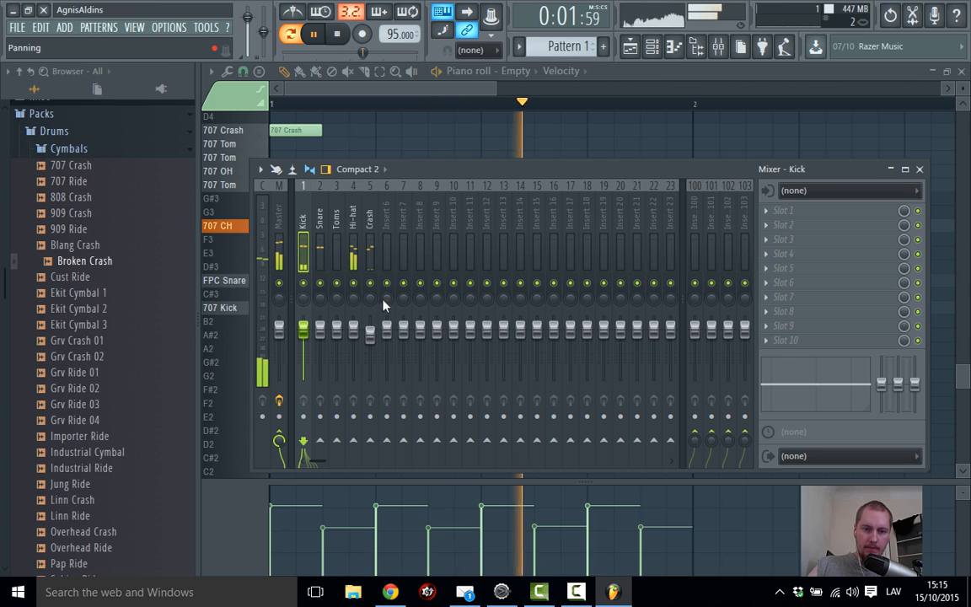
{"action": "left_click_drag", "start_coordinate": [369, 335], "coordinate": [369, 343]}
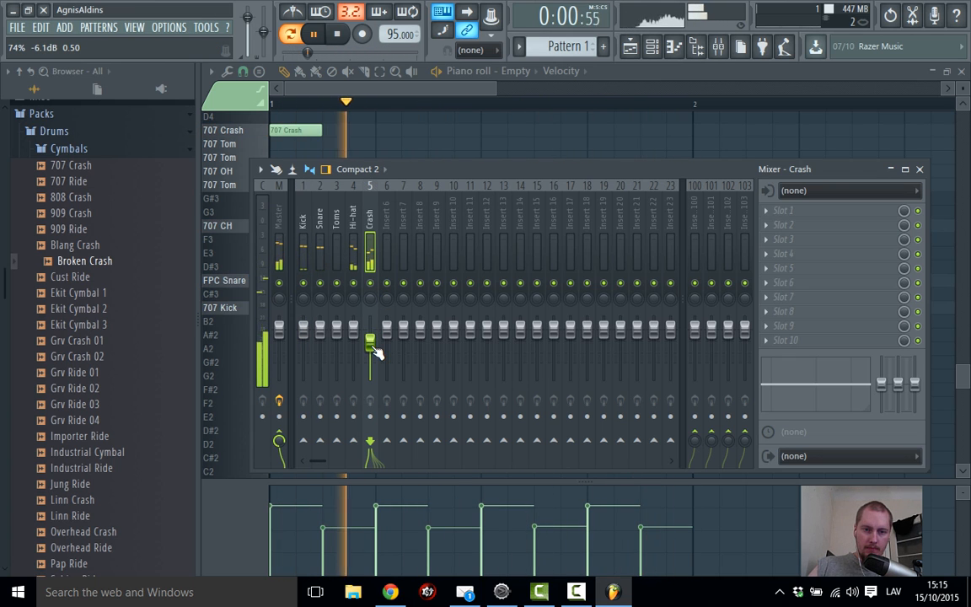
{"action": "key", "text": "space"}
Repeat bar 1's kick, snare and hi-hat notes in bar 2, with a 707 CH note on its first beat instead of the crash
{"action": "left_click", "coordinate": [374, 91]}
{"action": "scroll", "coordinate": [377, 97], "scroll_direction": "down", "scroll_amount": 1}
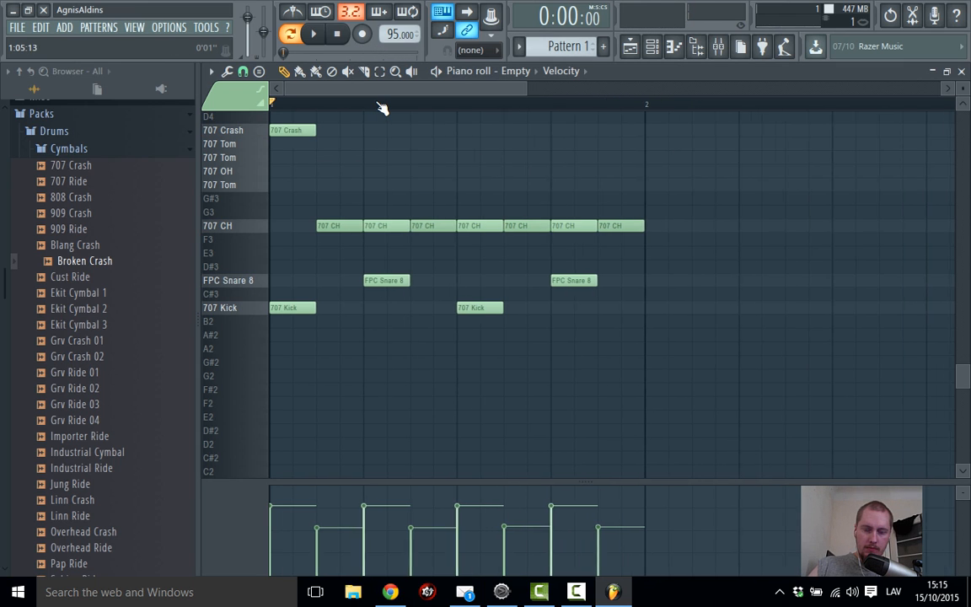
{"action": "scroll", "coordinate": [381, 108], "scroll_direction": "down", "scroll_amount": 3}
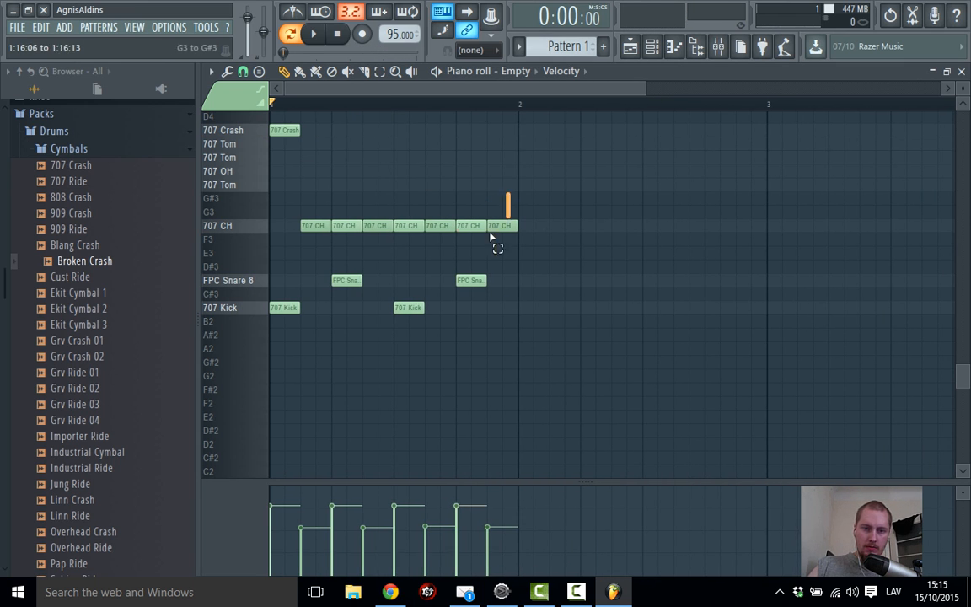
{"action": "mouse_move", "coordinate": [491, 234]}
{"action": "left_mouse_down"}
{"action": "mouse_move", "coordinate": [411, 307]}
{"action": "mouse_move", "coordinate": [663, 320]}
{"action": "left_mouse_up"}
{"action": "left_click", "coordinate": [708, 343]}
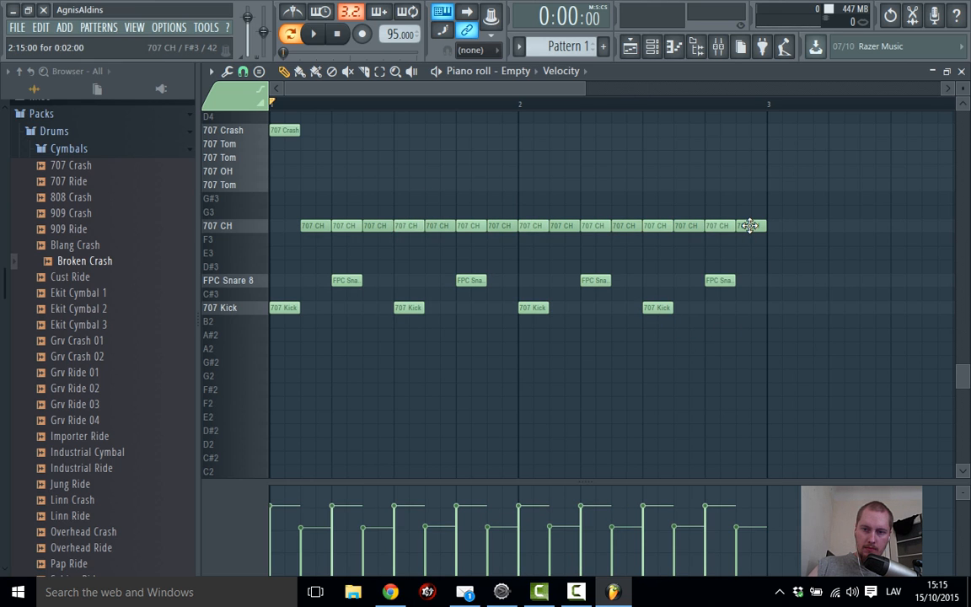
At 2:15:00, add a 707 Kick note and replace the 707 CH note with 707 OH, test the beat and close the piano roll
{"action": "left_click", "coordinate": [738, 309]}
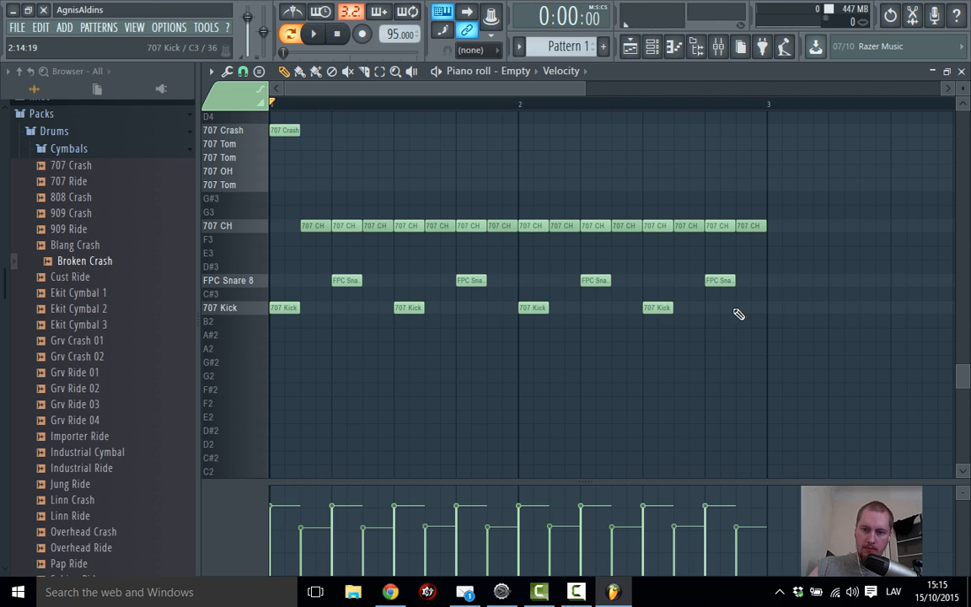
{"action": "right_click", "coordinate": [745, 226]}
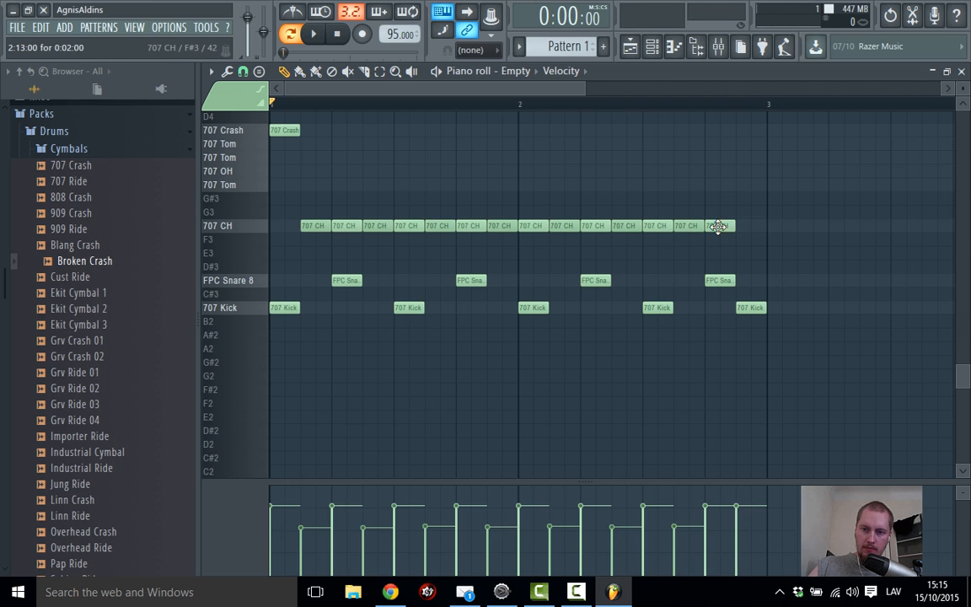
{"action": "left_click", "coordinate": [739, 172]}
{"action": "key", "text": "space"}
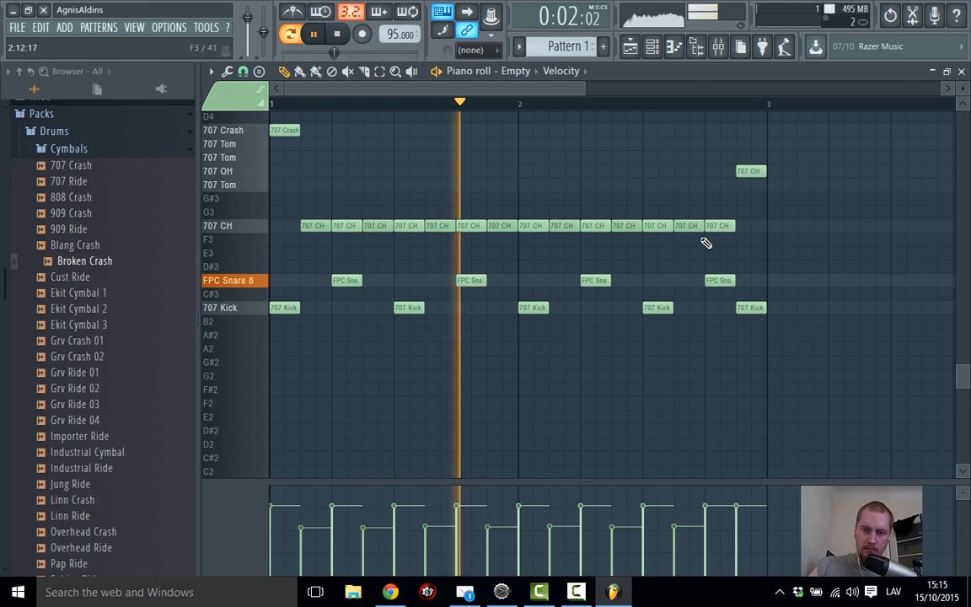
{"action": "key", "text": "space"}
{"action": "left_click", "coordinate": [961, 73]}
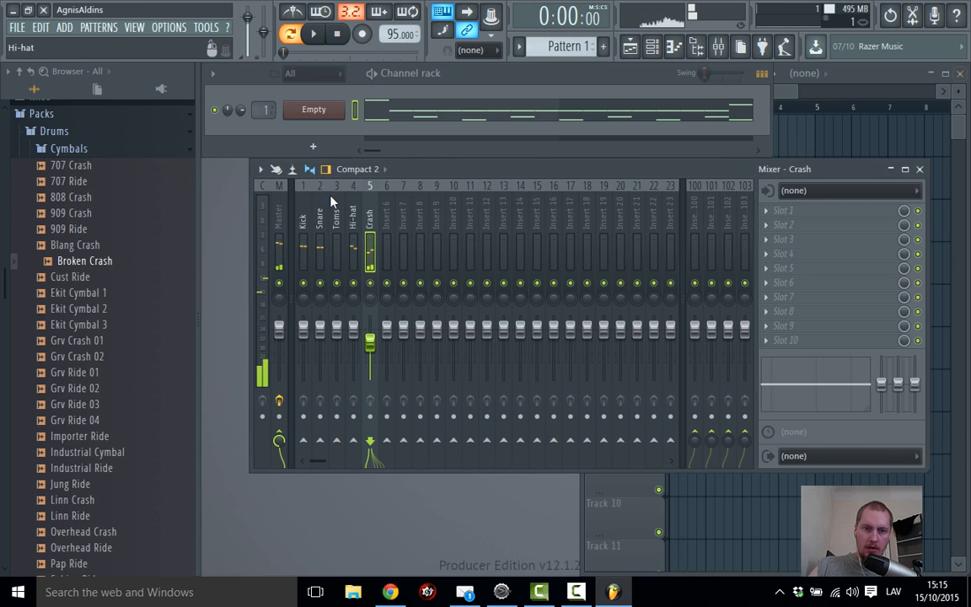
In FPC, set Cut and Cut By to 0 for both the 707 OH pad 7 and 707 CH pad 3, and play the pattern
{"action": "left_click", "coordinate": [314, 110]}
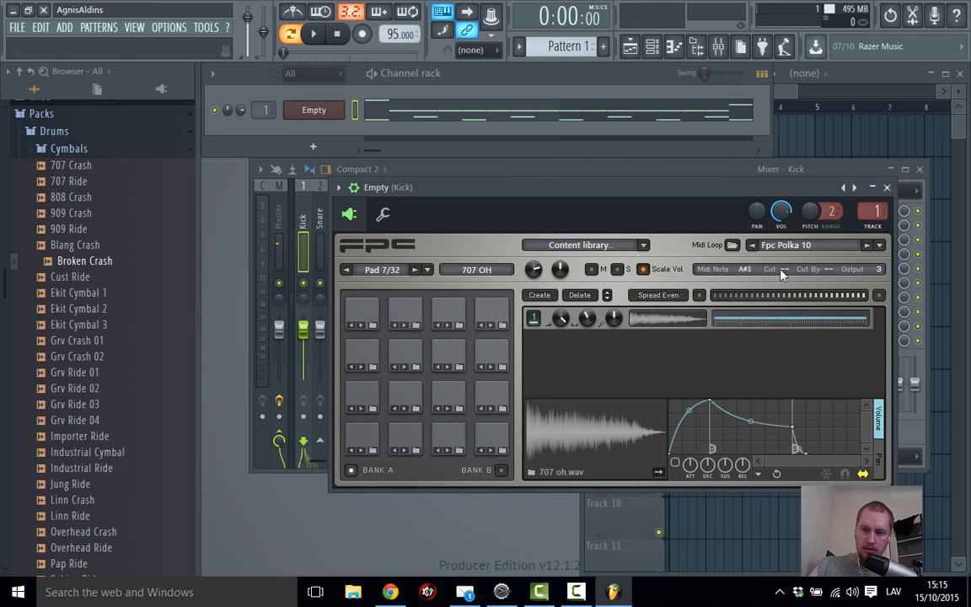
{"action": "left_click", "coordinate": [416, 396]}
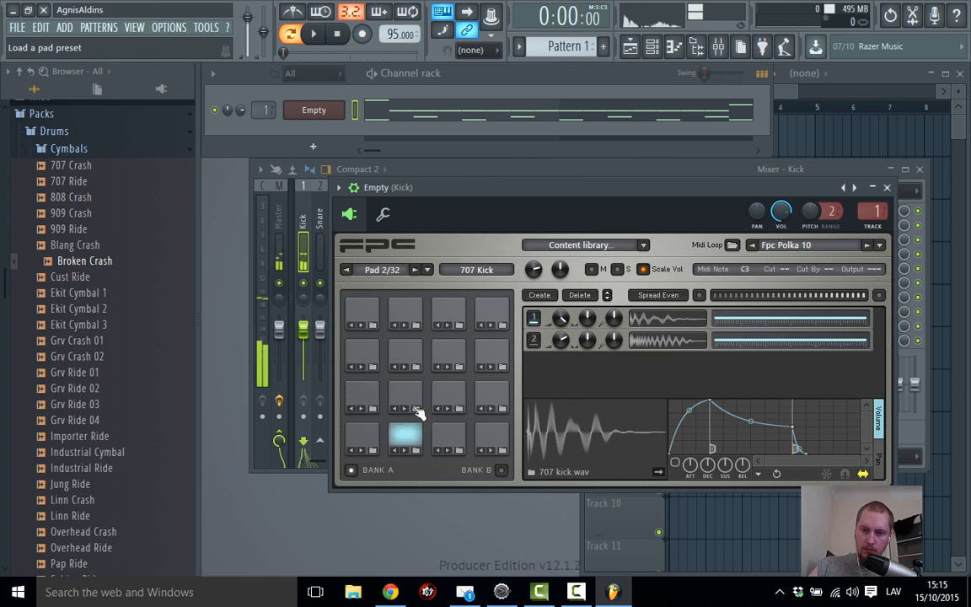
{"action": "left_click", "coordinate": [448, 396]}
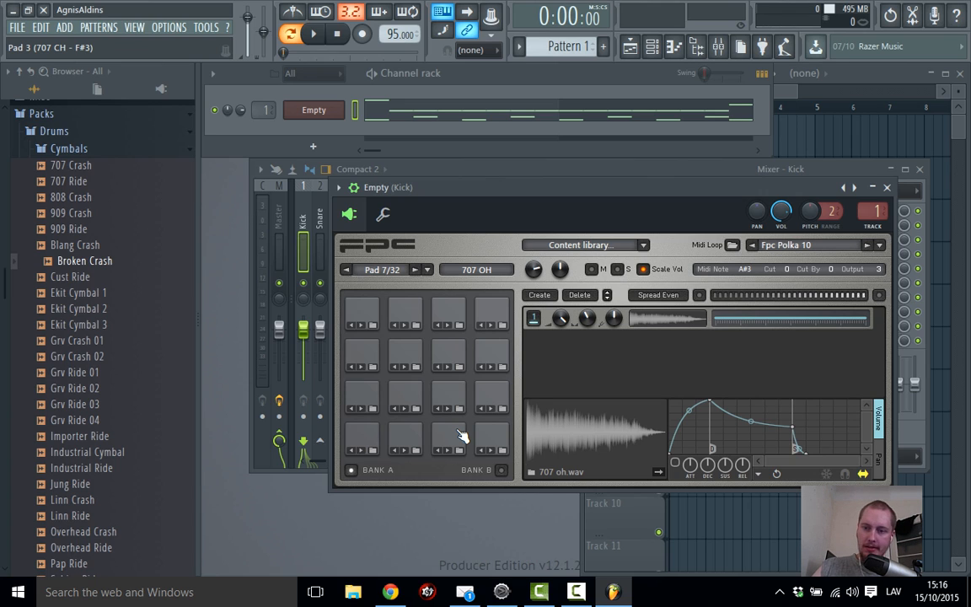
{"action": "left_click", "coordinate": [462, 435]}
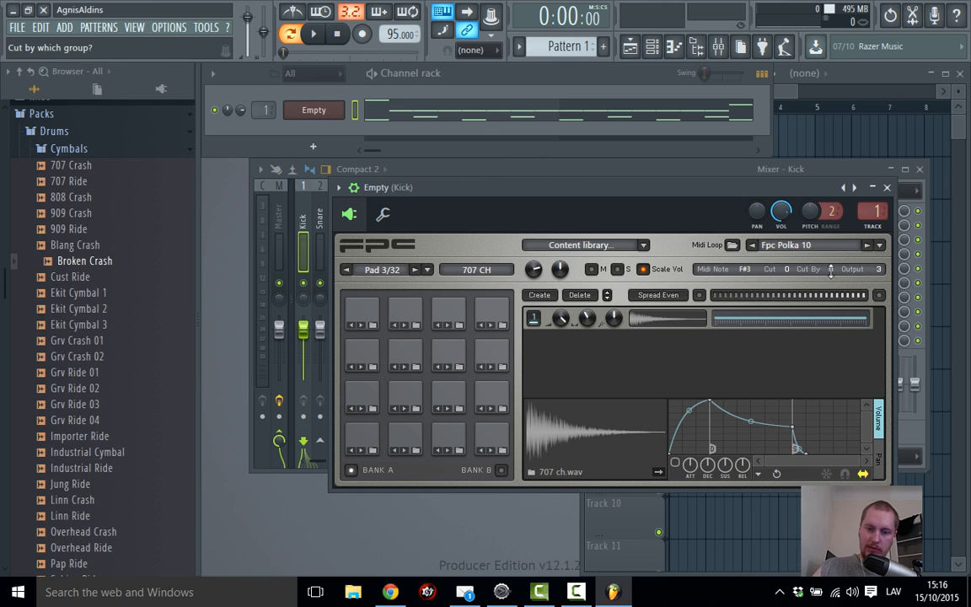
{"action": "left_click", "coordinate": [458, 402]}
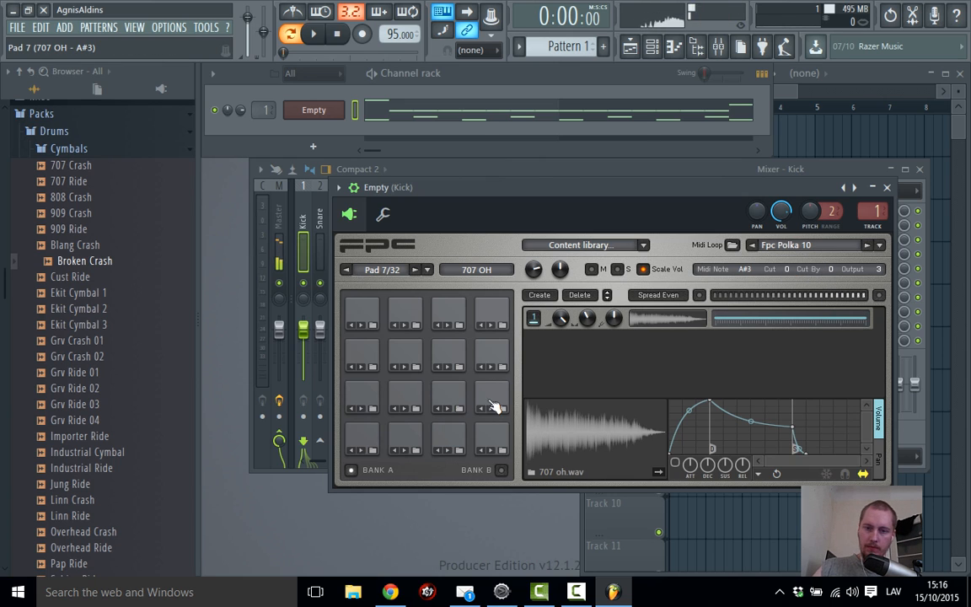
{"action": "key", "text": "space"}
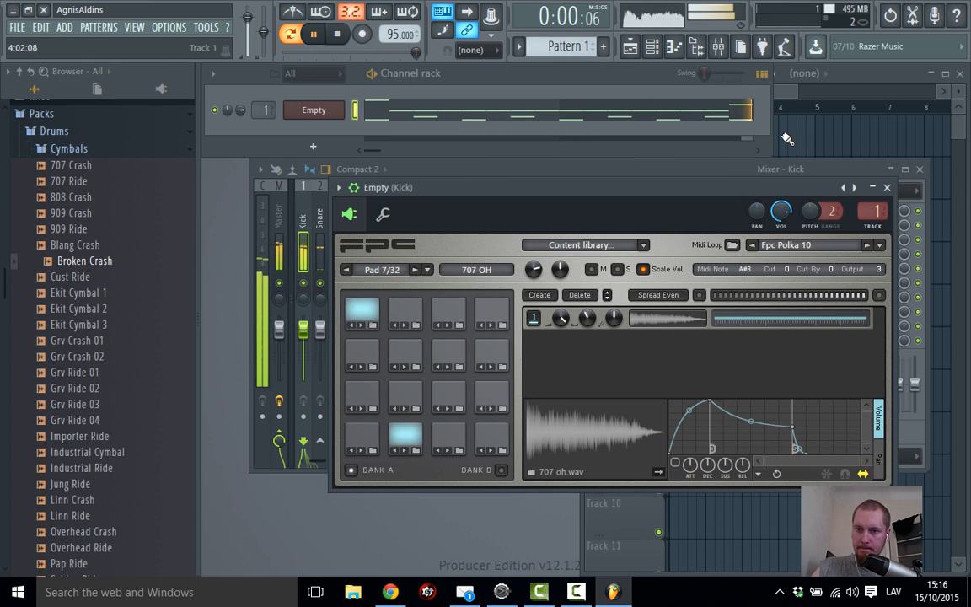
Stop playback, close the FPC window and rename mixer track Insert 6 as Reverb
{"action": "key", "text": "space"}
{"action": "left_click", "coordinate": [887, 187]}
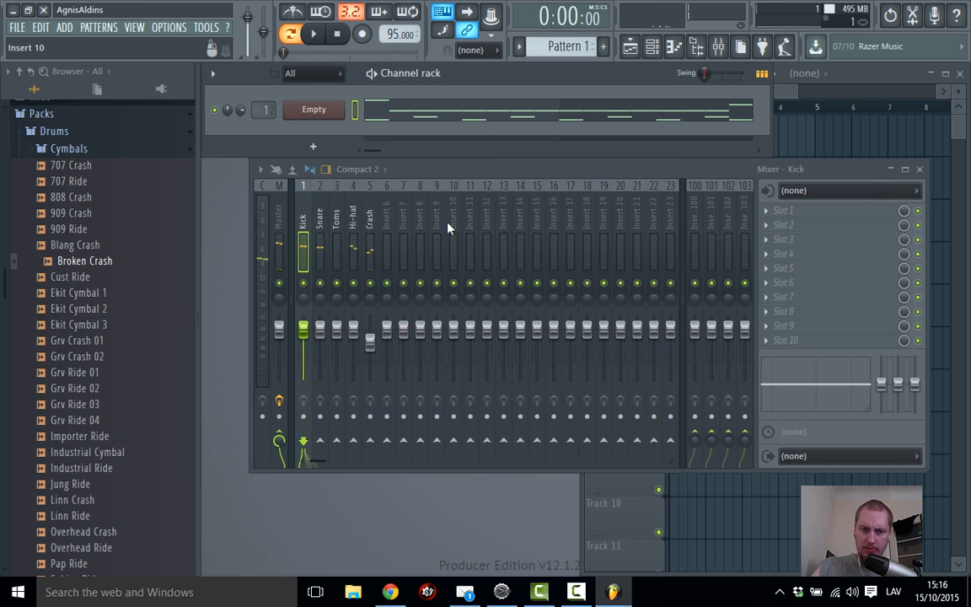
{"action": "left_click", "coordinate": [388, 218]}
{"action": "right_click", "coordinate": [390, 218]}
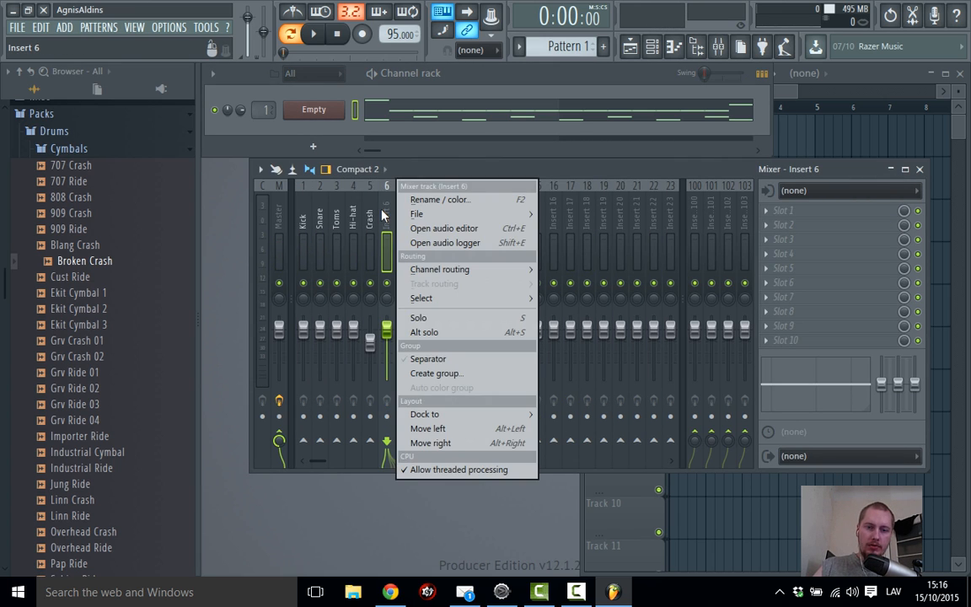
{"action": "left_click", "coordinate": [386, 217]}
{"action": "key", "text": "F2"}
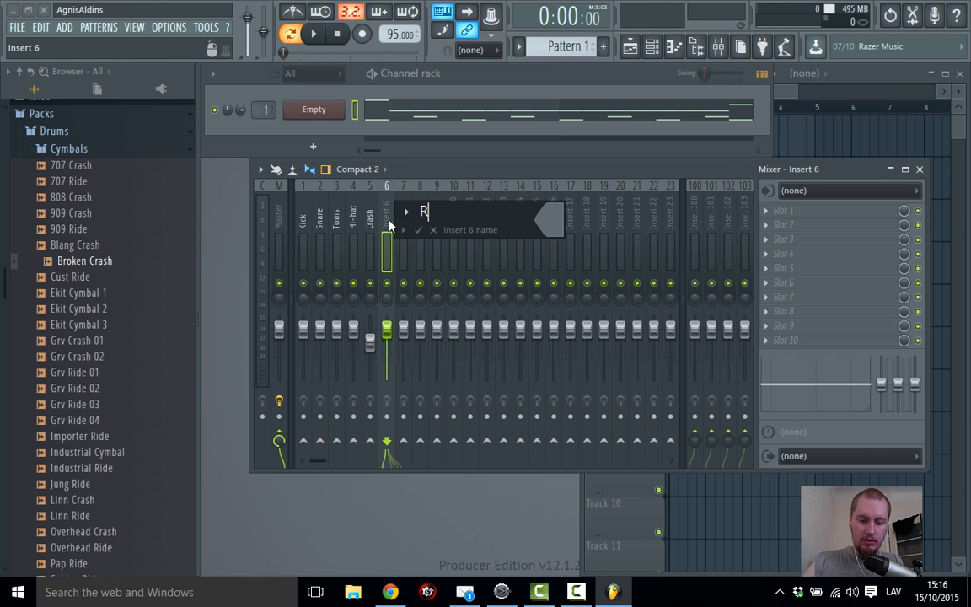
{"action": "key", "text": "Return"}
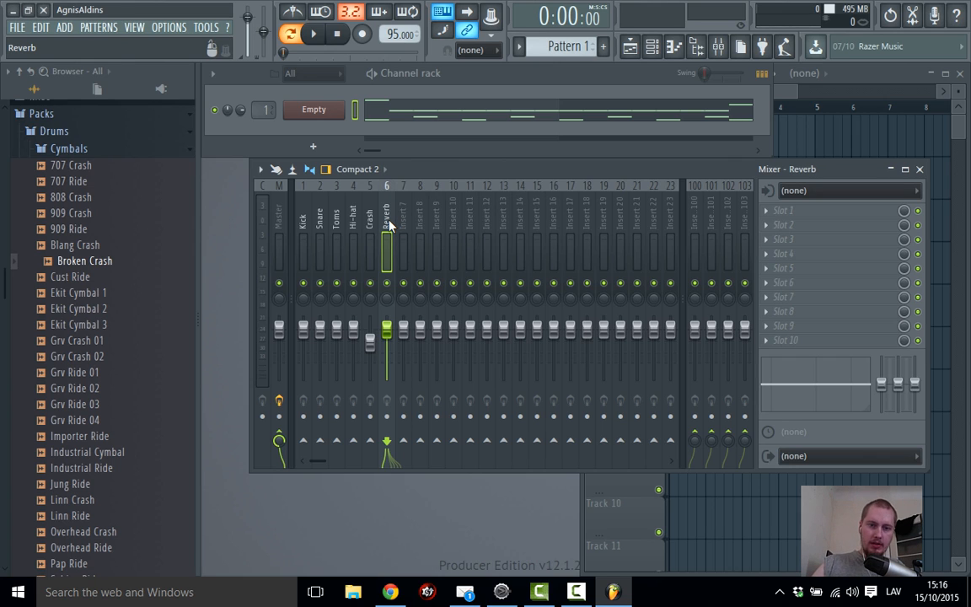
Load Fruity Reeverb 2 in the Reverb track's first slot with the Large Hall preset, set dry and ER levels to 0%, and close it
{"action": "left_click", "coordinate": [838, 216]}
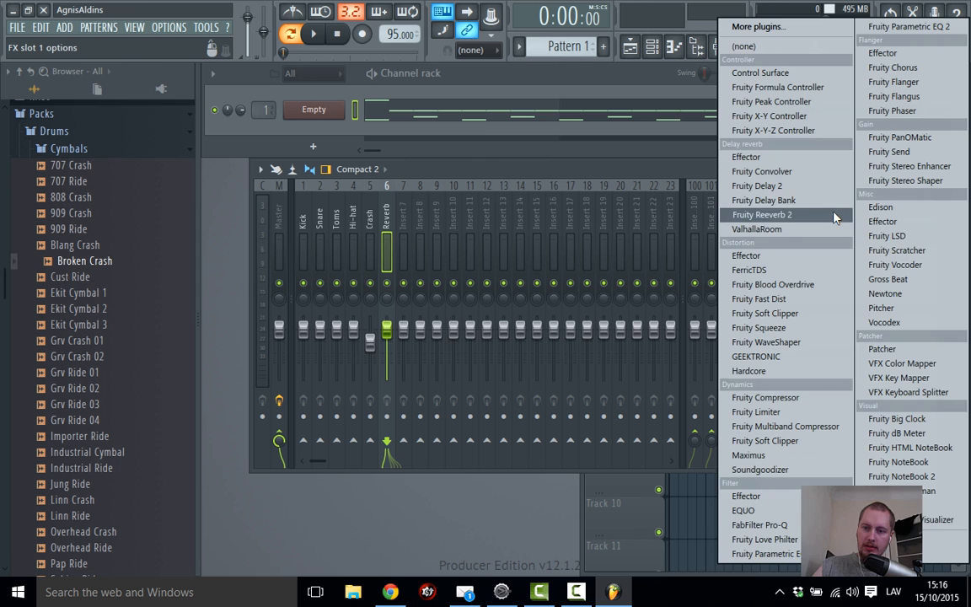
{"action": "left_click", "coordinate": [771, 214]}
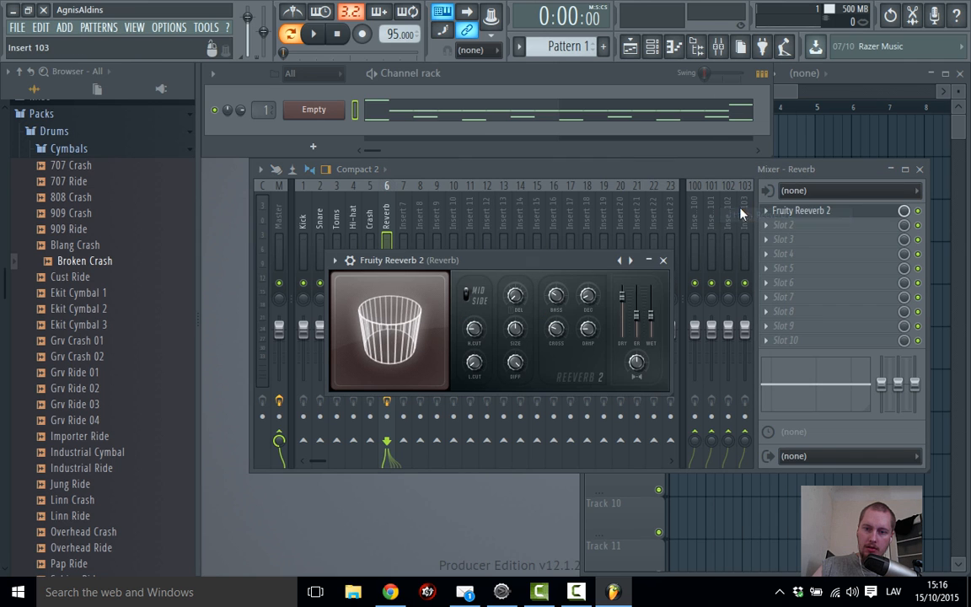
{"action": "right_click", "coordinate": [630, 261]}
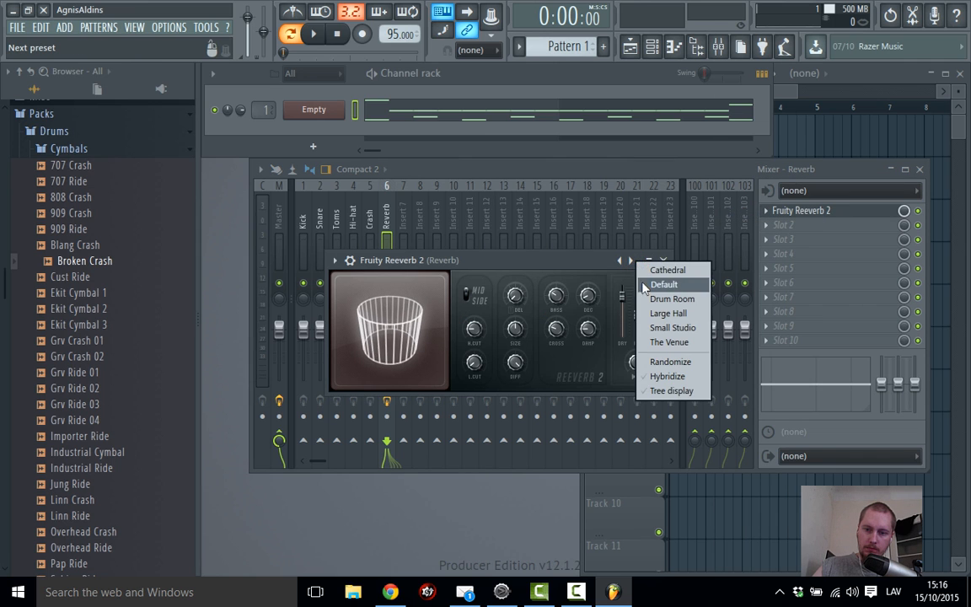
{"action": "left_click", "coordinate": [665, 314]}
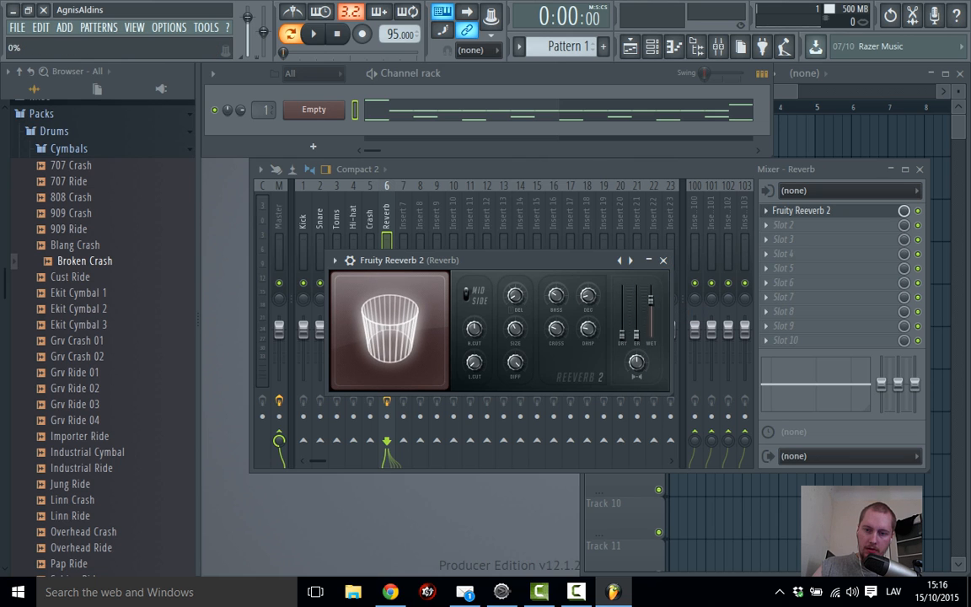
{"action": "left_click", "coordinate": [662, 260]}
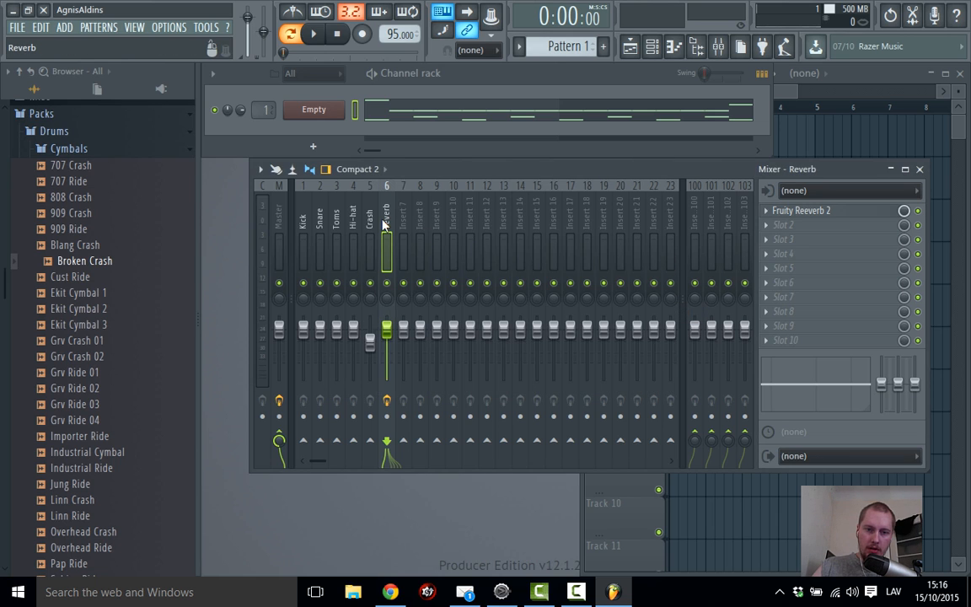
Rename mixer track Insert 7 as Drums
{"action": "left_click", "coordinate": [304, 227]}
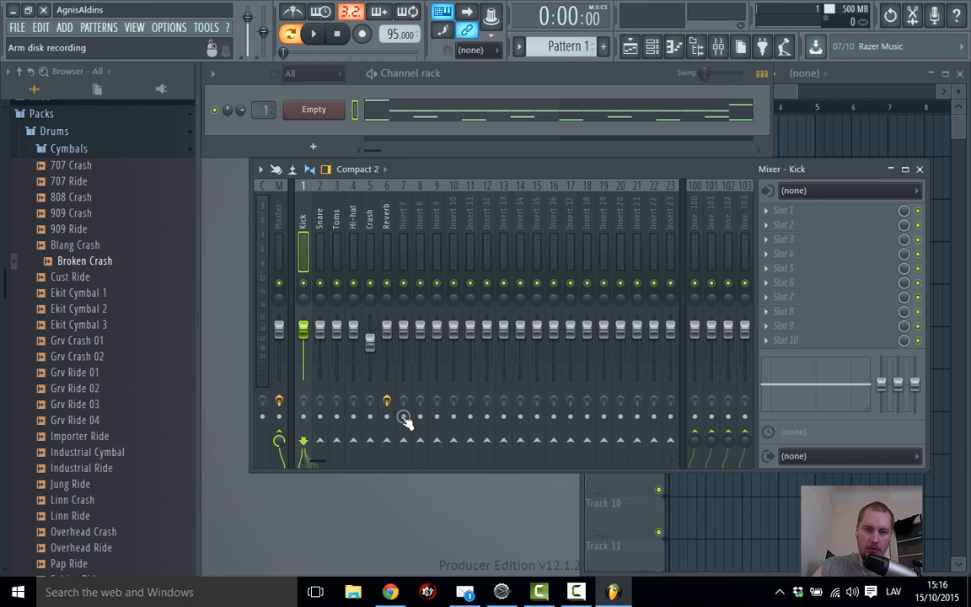
{"action": "left_click", "coordinate": [401, 217]}
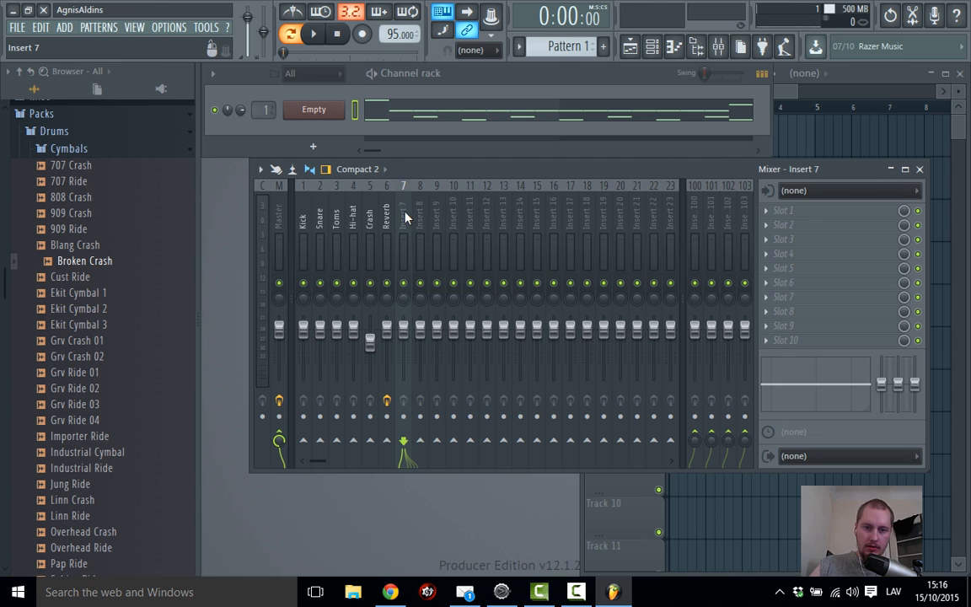
{"action": "double_click", "coordinate": [405, 218]}
{"action": "type", "text": "SDrums"}
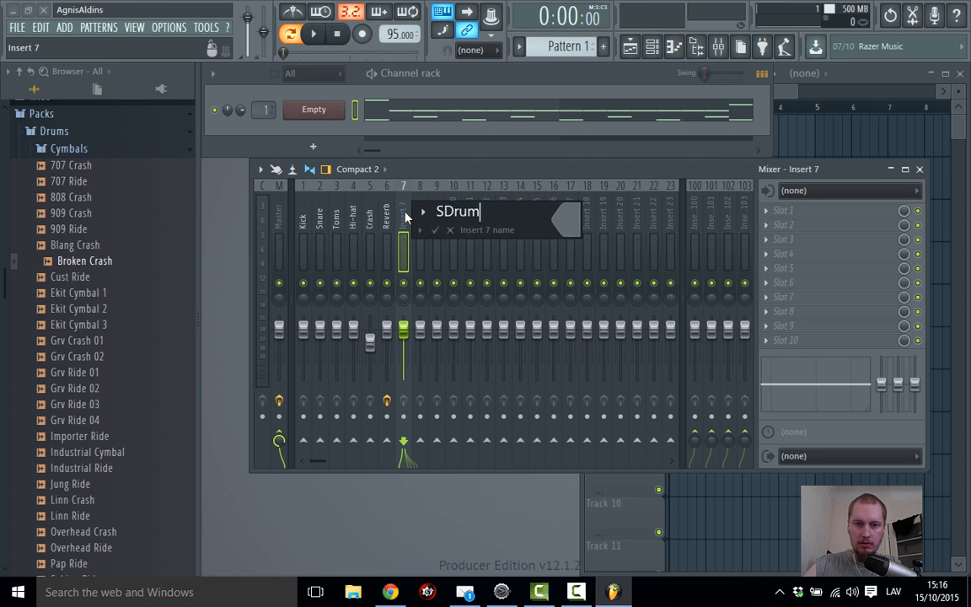
{"action": "key", "text": "Return"}
{"action": "double_click", "coordinate": [402, 216]}
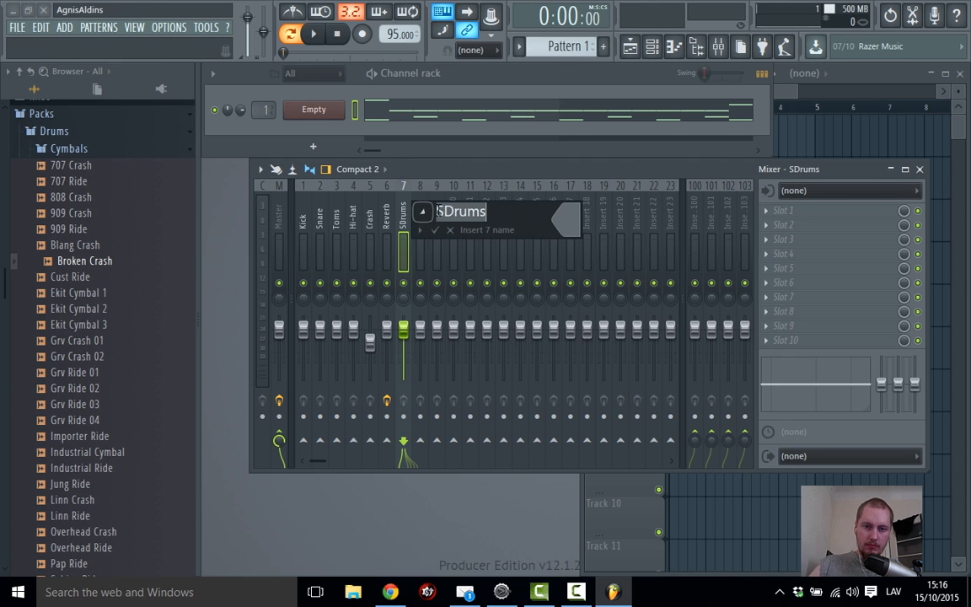
{"action": "key", "text": "Return"}
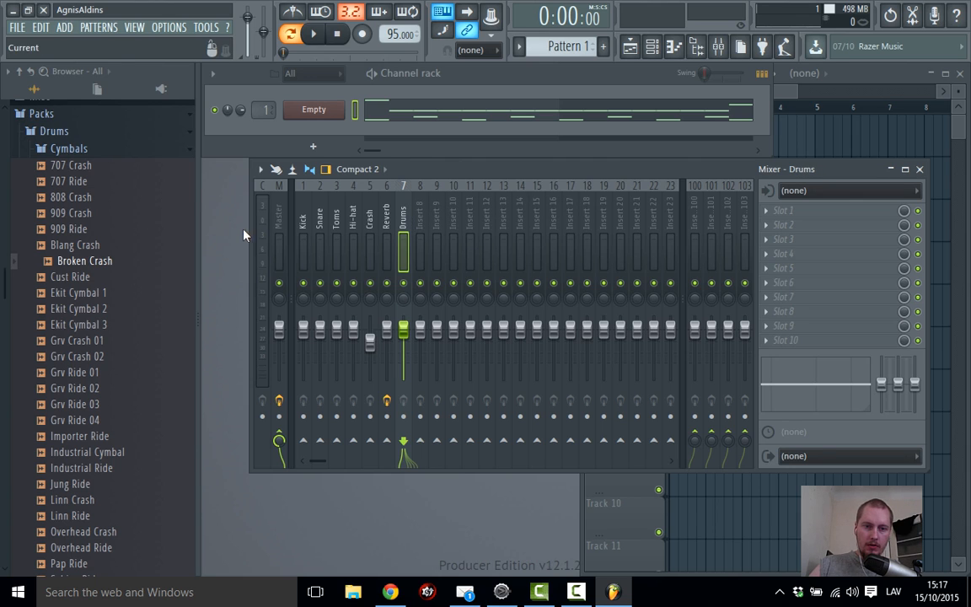
Route the Kick, Snare and Toms mixer tracks to the Drums track only
{"action": "left_click", "coordinate": [304, 224]}
{"action": "right_click", "coordinate": [421, 443]}
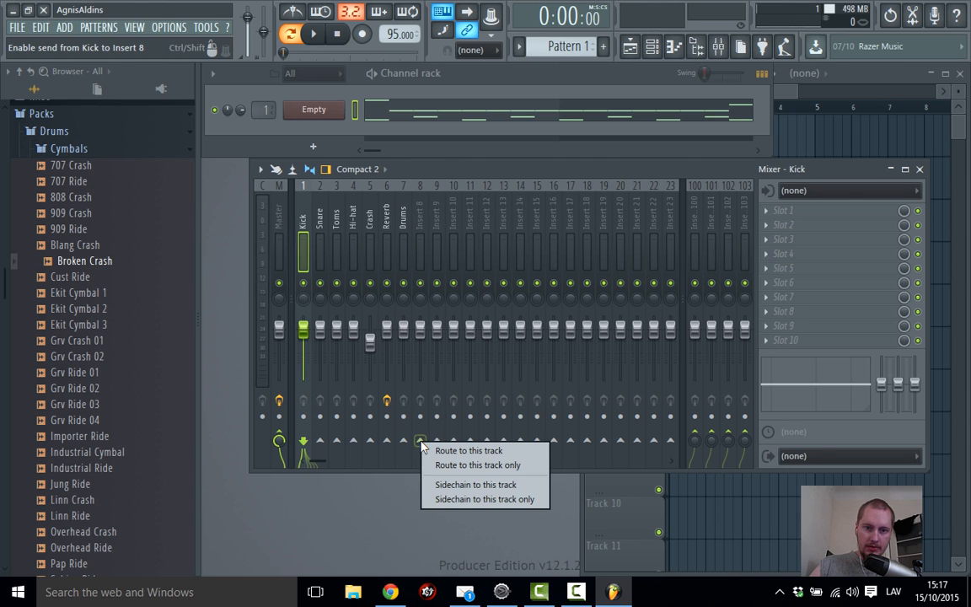
{"action": "right_click", "coordinate": [402, 440]}
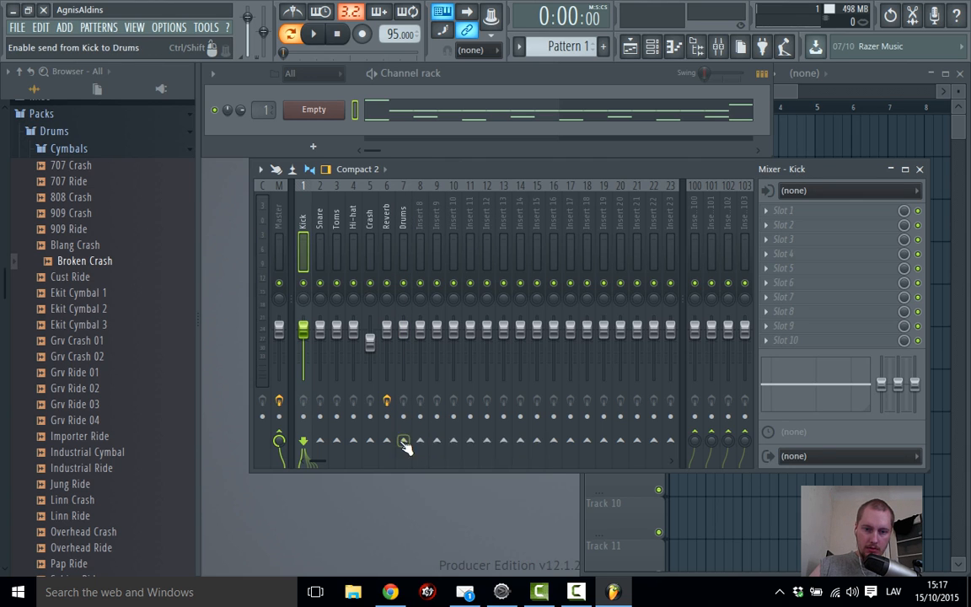
{"action": "right_click", "coordinate": [401, 440]}
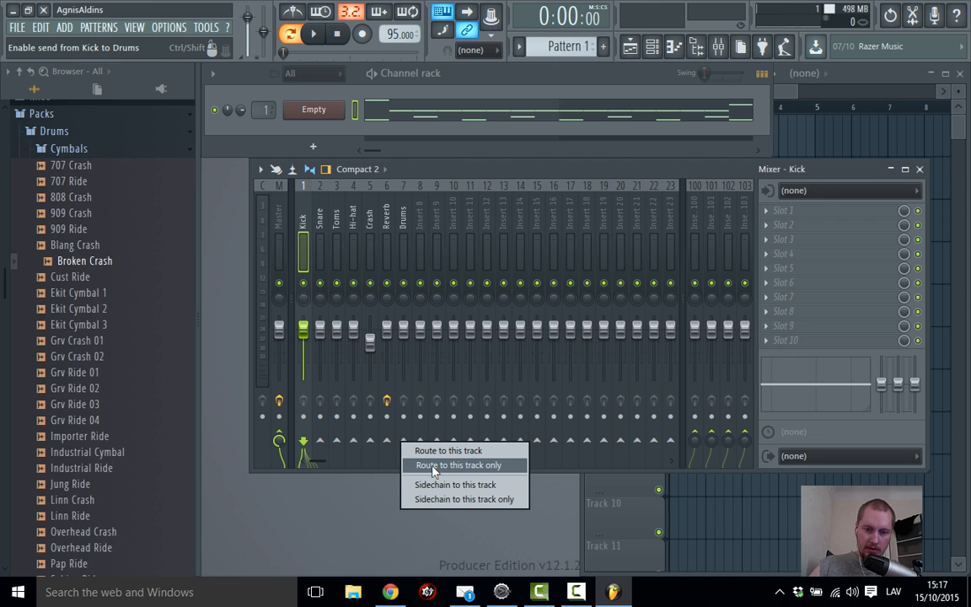
{"action": "left_click", "coordinate": [433, 466]}
{"action": "key", "text": "Right"}
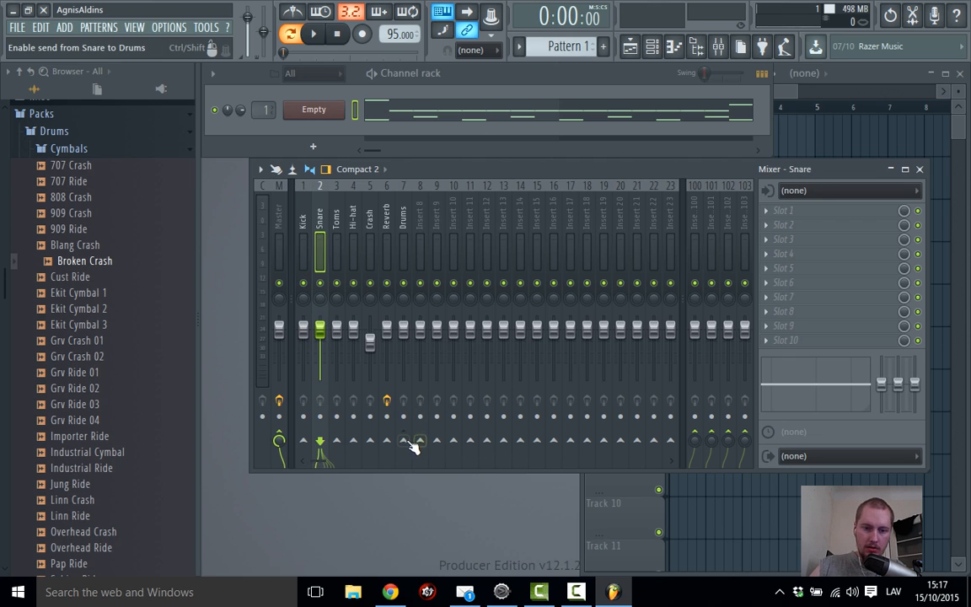
{"action": "right_click", "coordinate": [404, 442]}
{"action": "left_click", "coordinate": [428, 464]}
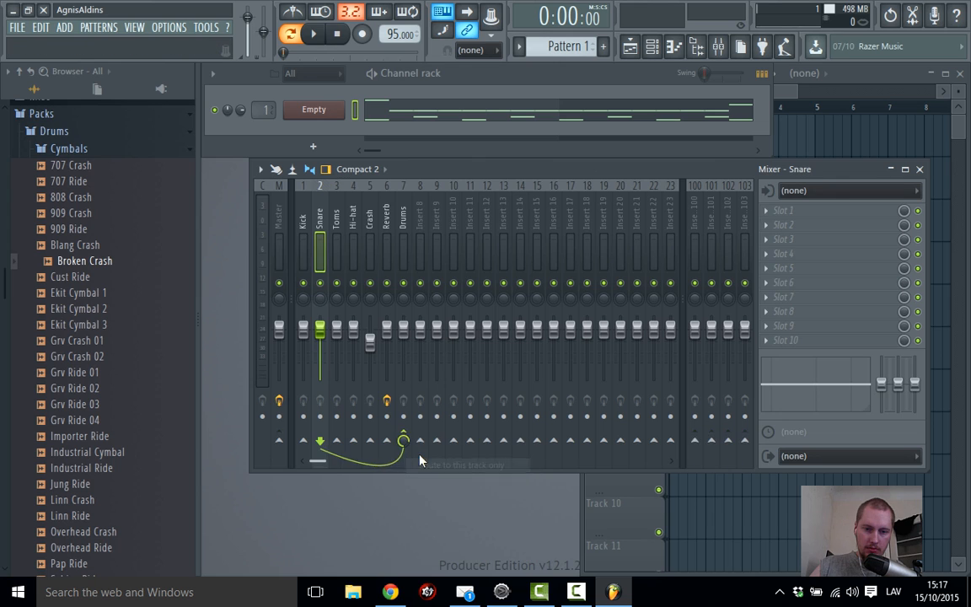
{"action": "key", "text": "Right"}
{"action": "right_click", "coordinate": [403, 440]}
{"action": "left_click", "coordinate": [425, 464]}
Route the Hi-hat, Crash and Reverb mixer tracks to the Drums track only
{"action": "key", "text": "Right"}
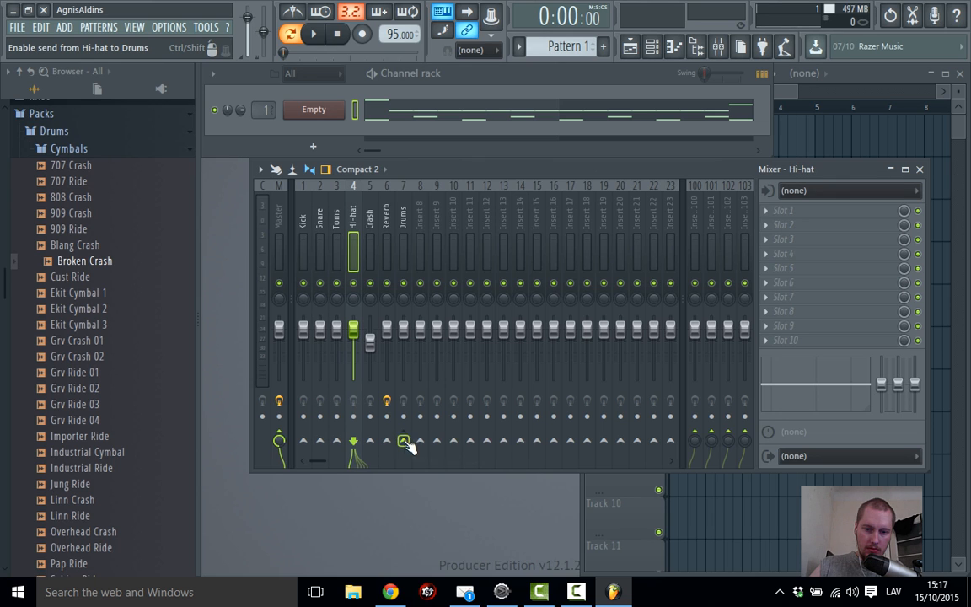
{"action": "right_click", "coordinate": [405, 442]}
{"action": "left_click", "coordinate": [428, 464]}
{"action": "key", "text": "Right"}
{"action": "right_click", "coordinate": [404, 441]}
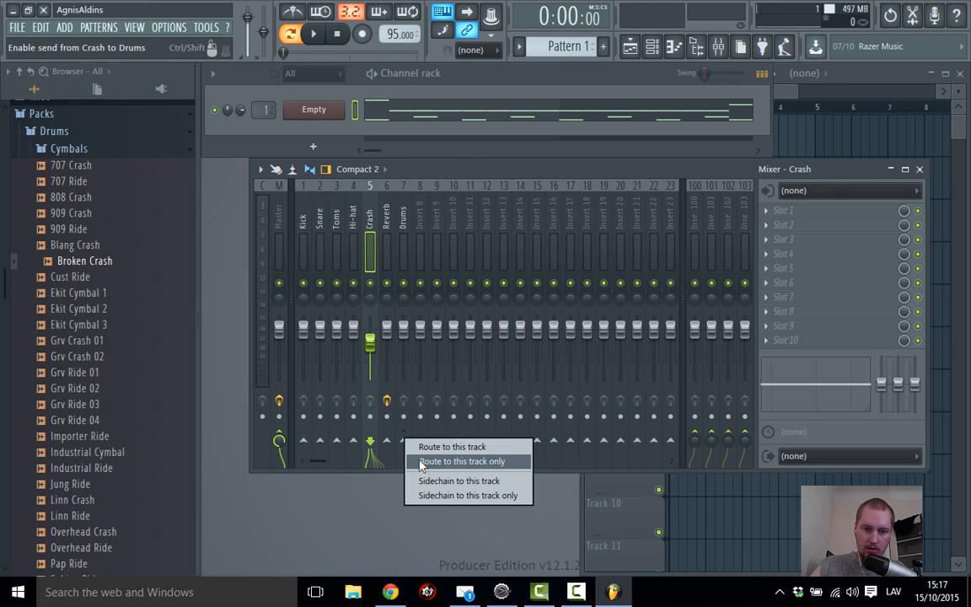
{"action": "left_click", "coordinate": [422, 462]}
{"action": "key", "text": "Right"}
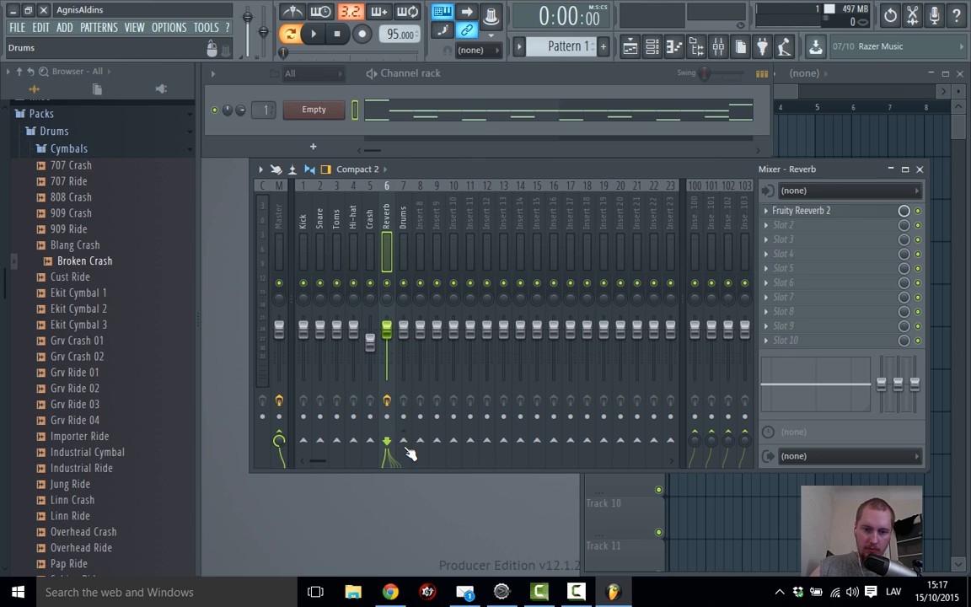
{"action": "right_click", "coordinate": [404, 444]}
{"action": "left_click", "coordinate": [426, 466]}
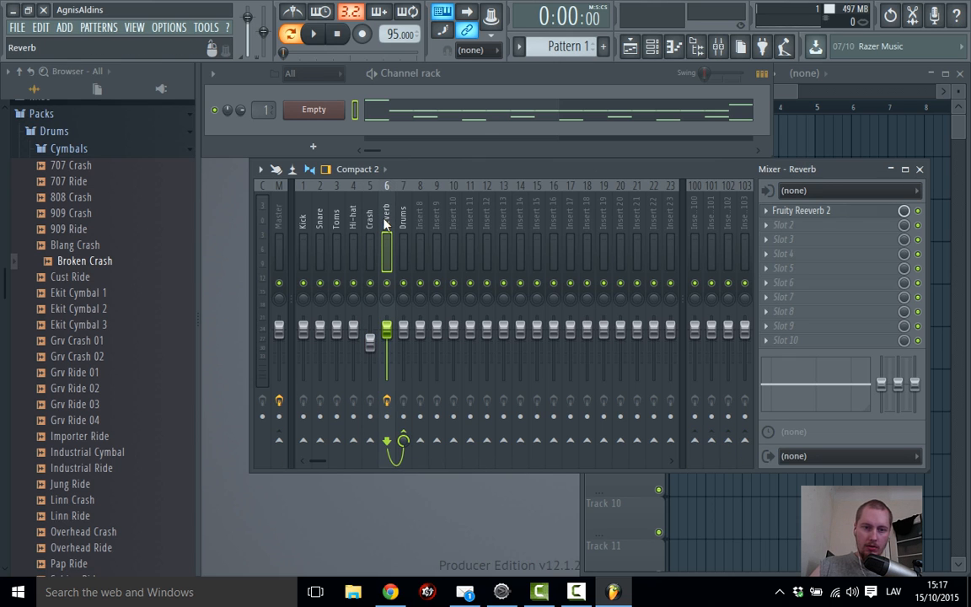
Play the beat to check the signal on the Drums bus, stop it, and inspect the Drums and Kick track routing
{"action": "left_click", "coordinate": [309, 228]}
{"action": "key", "text": "space"}
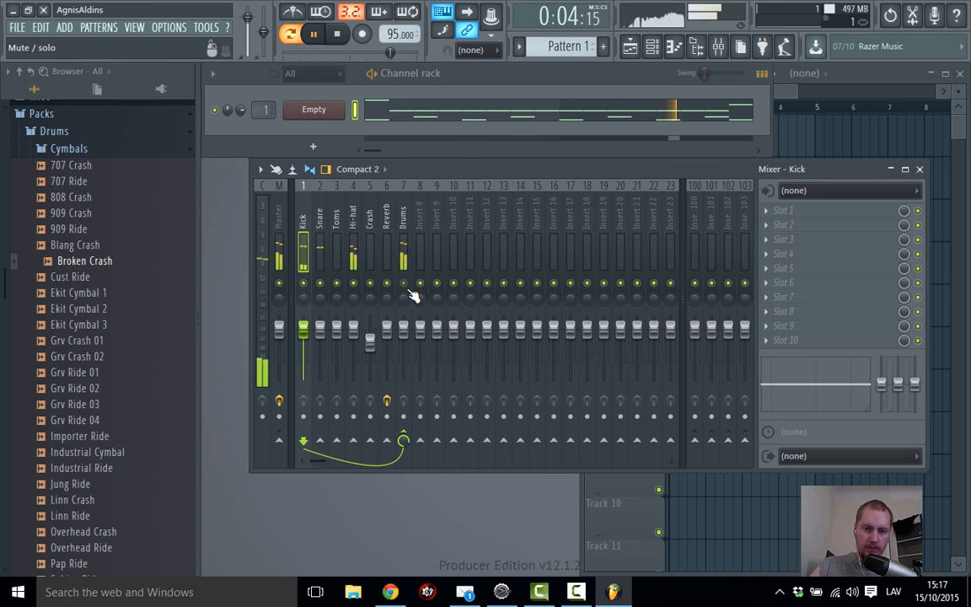
{"action": "key", "text": "space"}
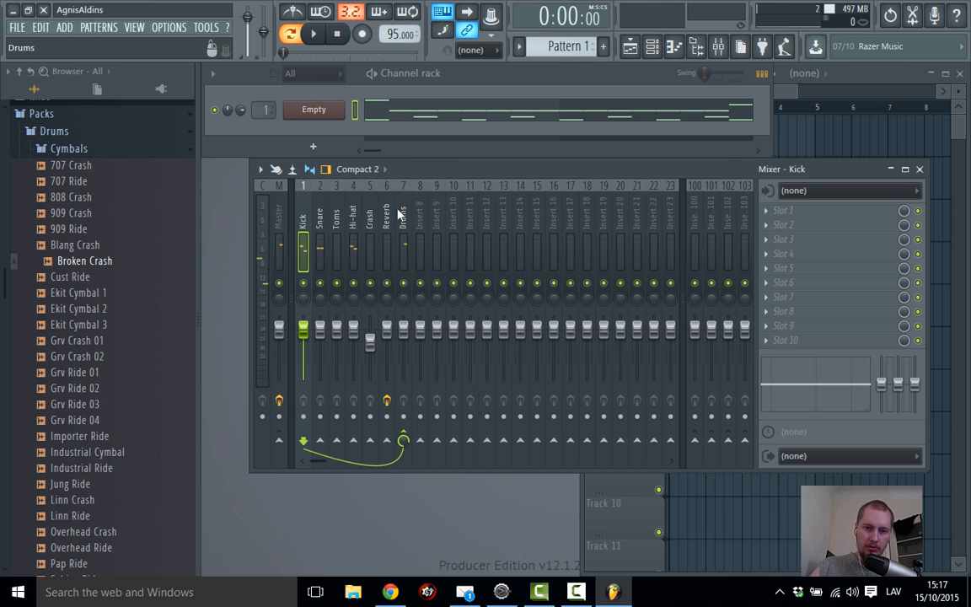
{"action": "left_click", "coordinate": [404, 221]}
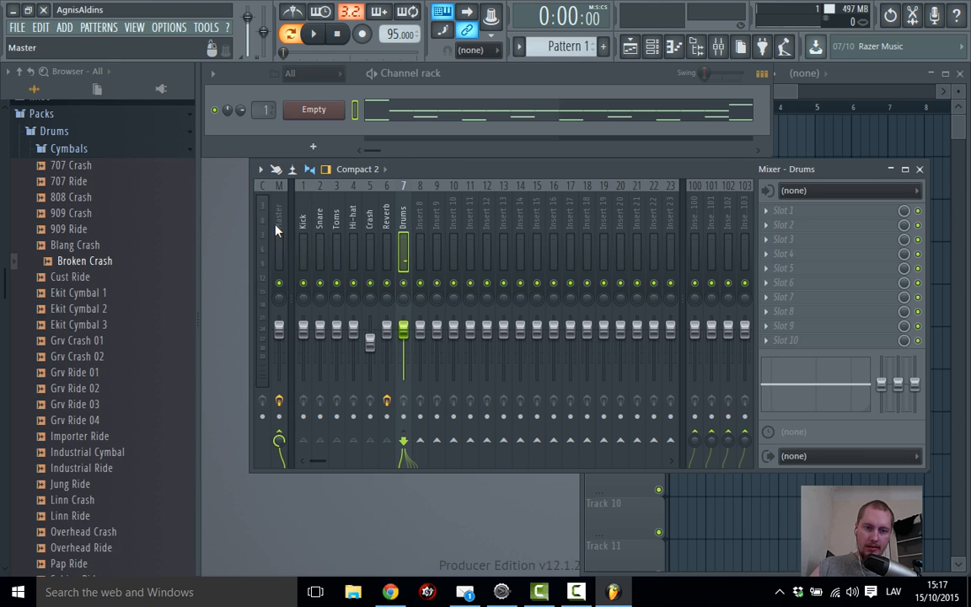
{"action": "left_click", "coordinate": [303, 223]}
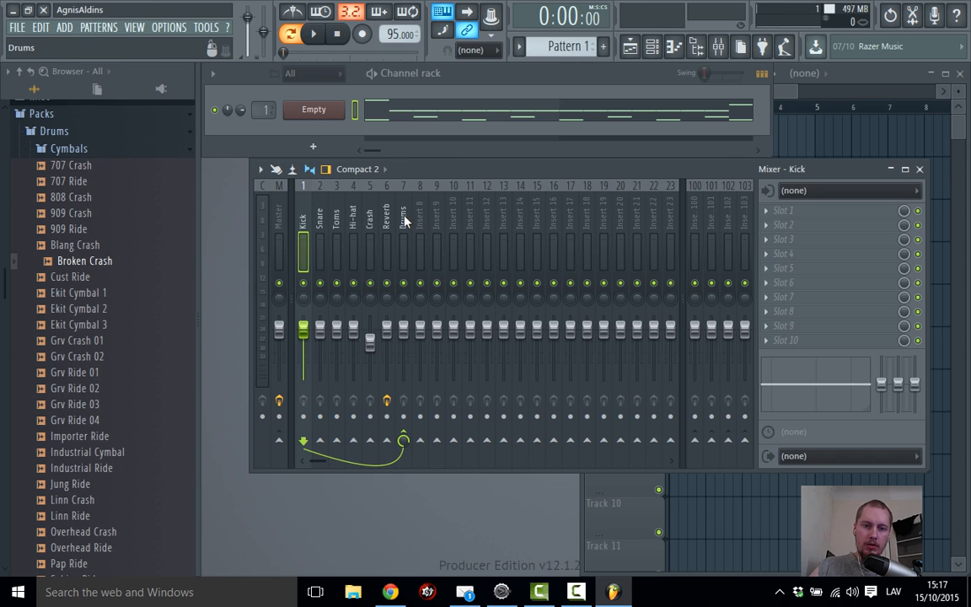
Enable a send from the Kick track to the Reverb track and lower its level to about 0% while auditioning the pattern
{"action": "left_click", "coordinate": [404, 221]}
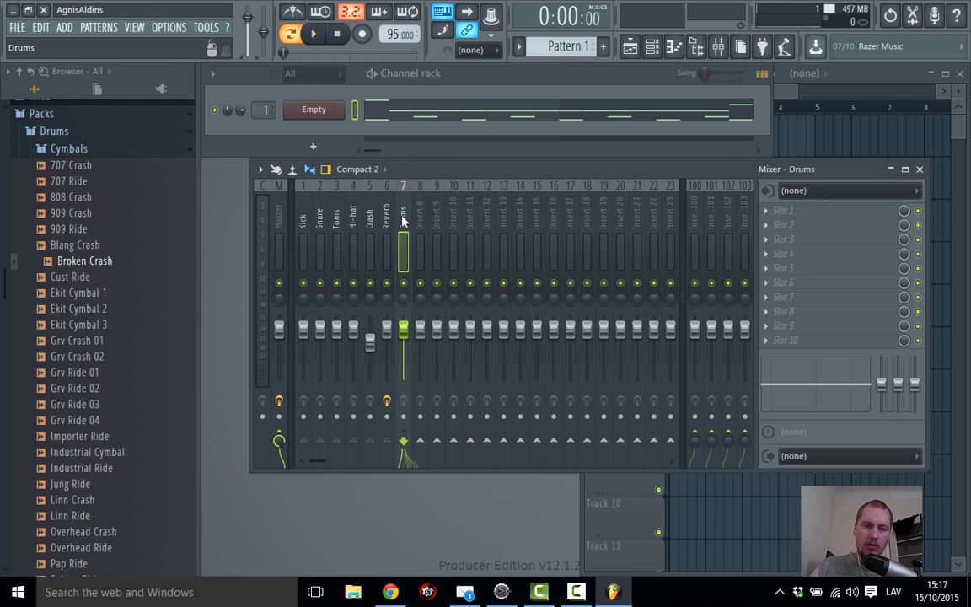
{"action": "left_click", "coordinate": [303, 223]}
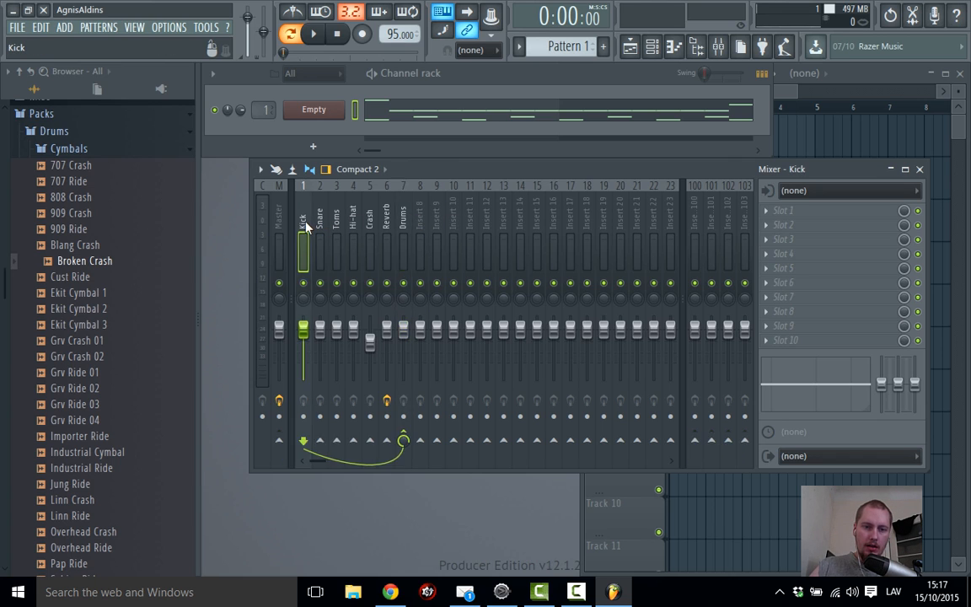
{"action": "left_click", "coordinate": [389, 218]}
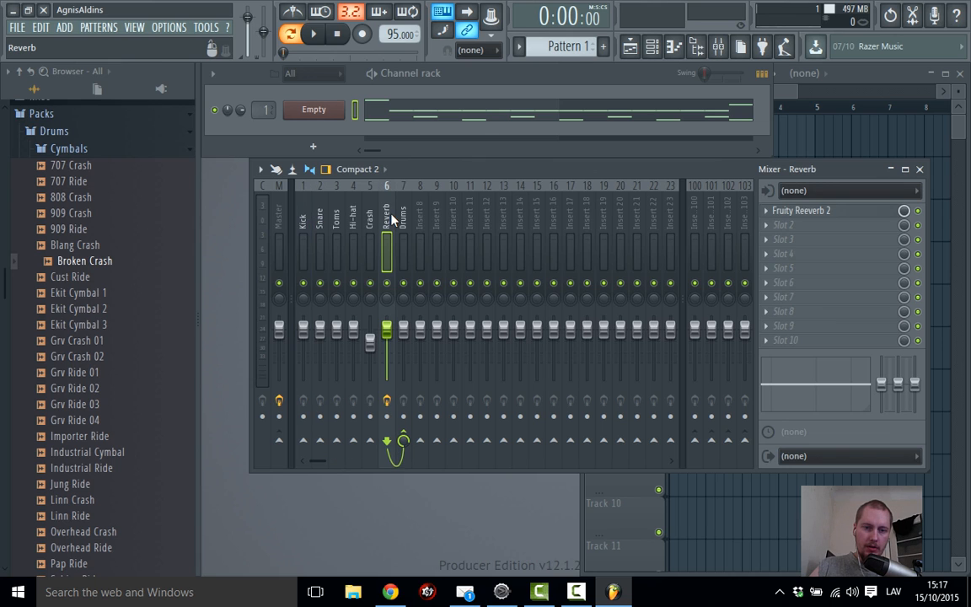
{"action": "left_click", "coordinate": [306, 221]}
{"action": "key", "text": "space"}
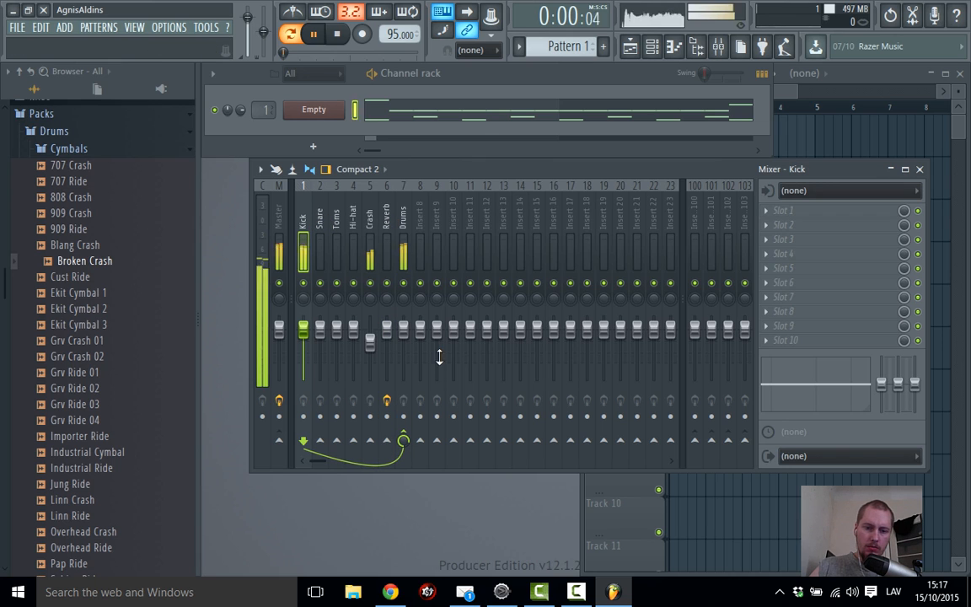
{"action": "key", "text": "space"}
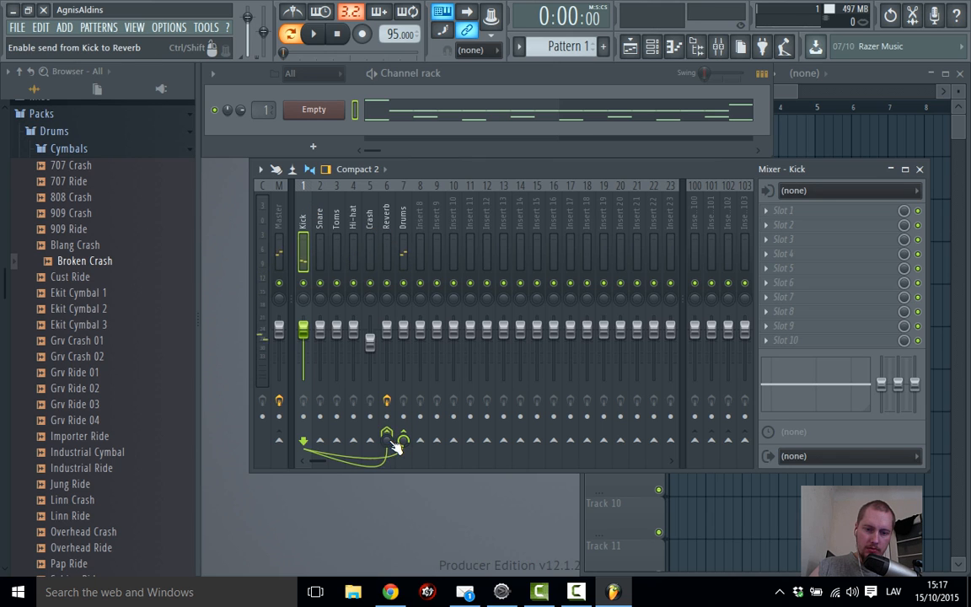
{"action": "key", "text": "space"}
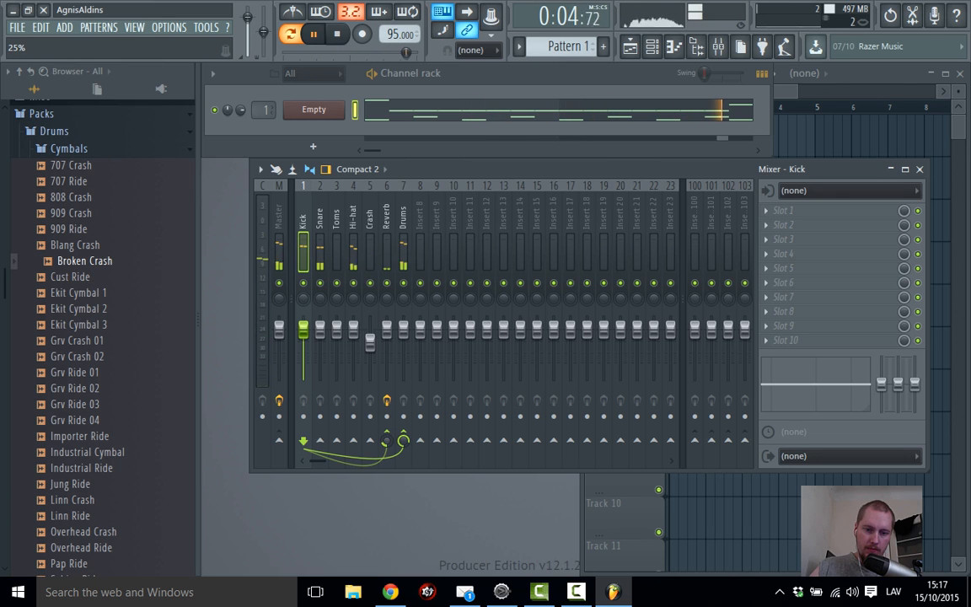
{"action": "key", "text": "space"}
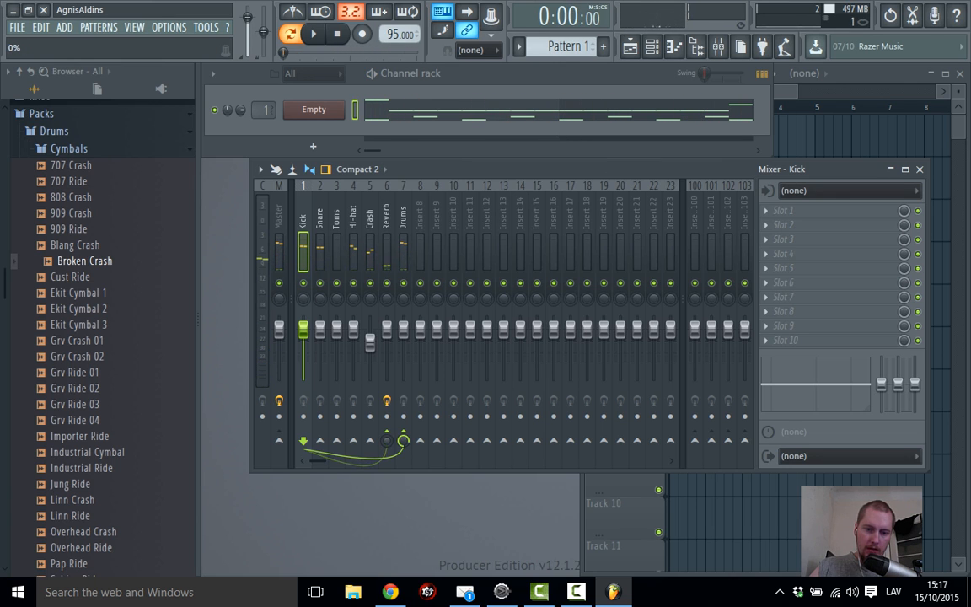
Send the Snare track to the Reverb track and adjust the send level while the pattern plays
{"action": "left_click", "coordinate": [321, 221]}
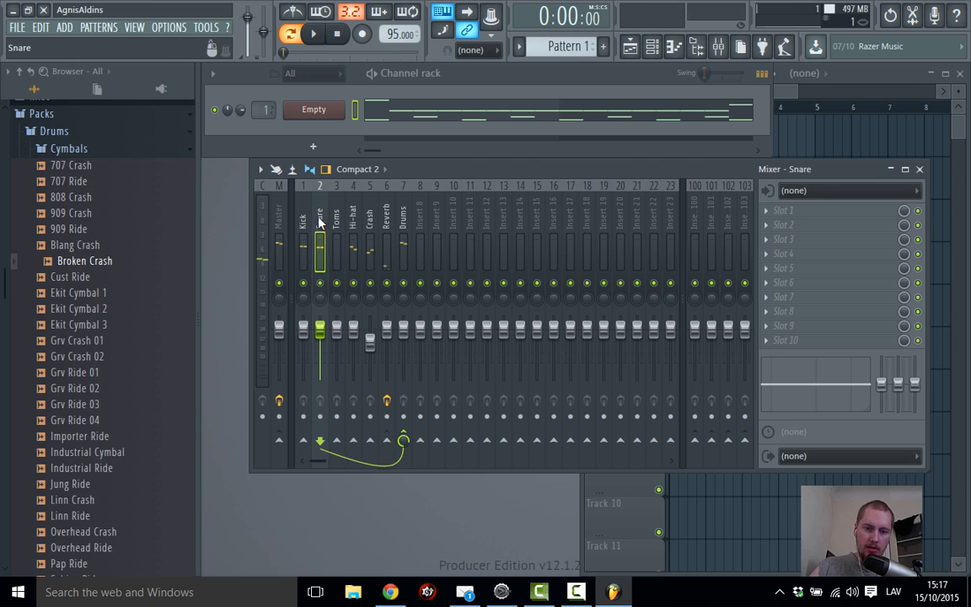
{"action": "left_click", "coordinate": [386, 439]}
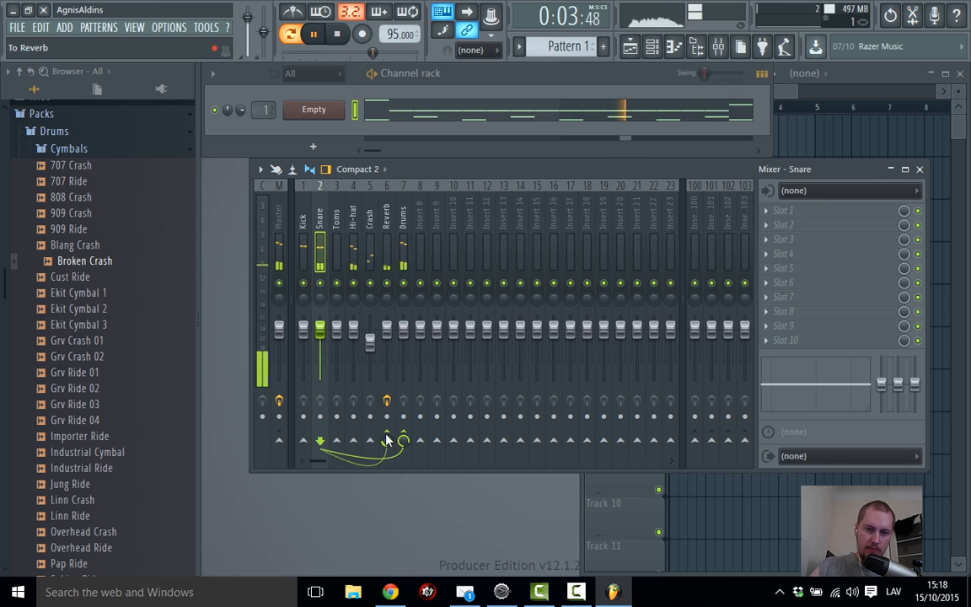
{"action": "key", "text": "space"}
Set the decay time of Fruity Reeverb 2 on the Reverb track to 1.6 sec and close the plugin
{"action": "left_click", "coordinate": [386, 216]}
{"action": "left_click", "coordinate": [860, 215]}
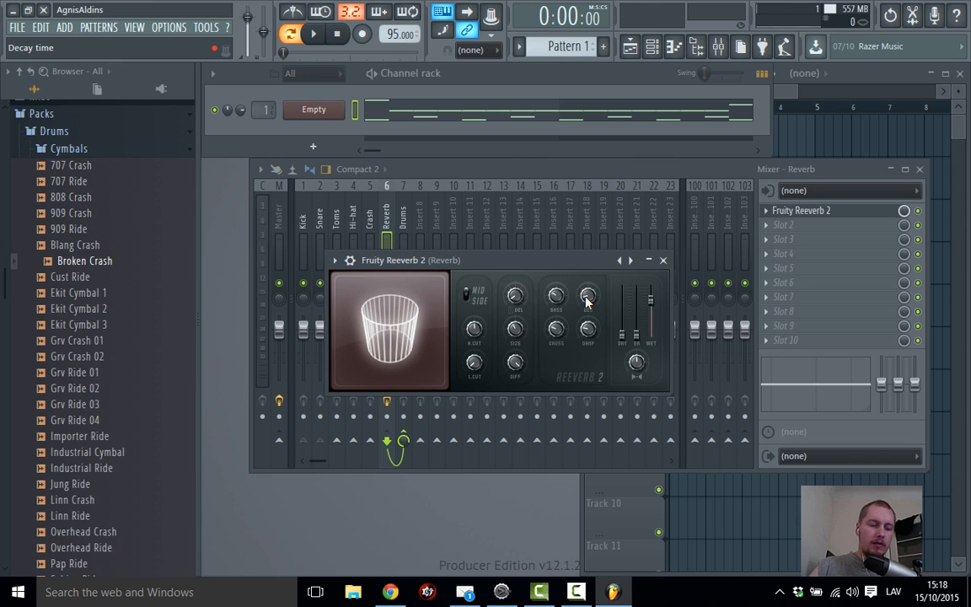
{"action": "left_click_drag", "start_coordinate": [586, 296], "coordinate": [586, 297]}
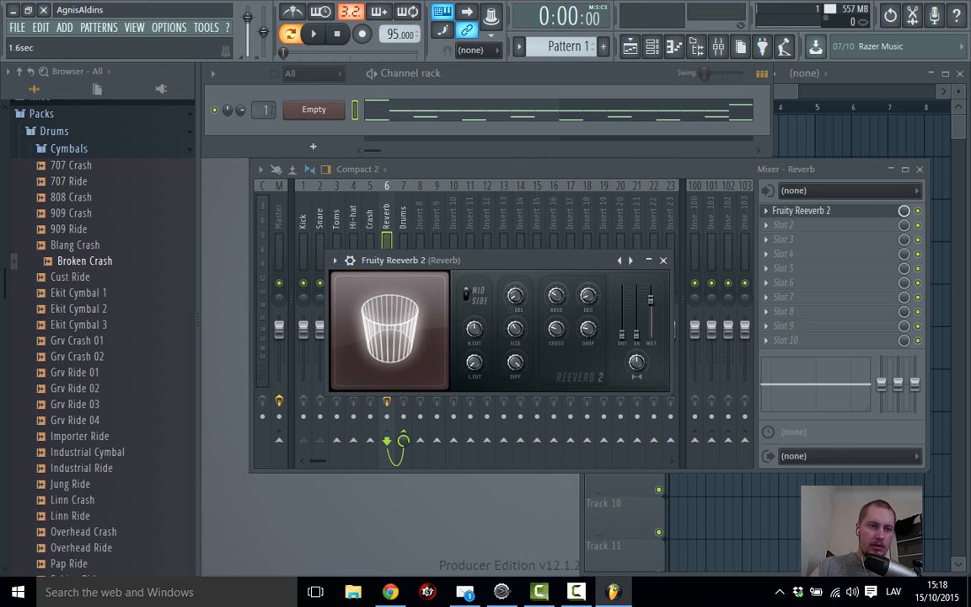
{"action": "key", "text": "space"}
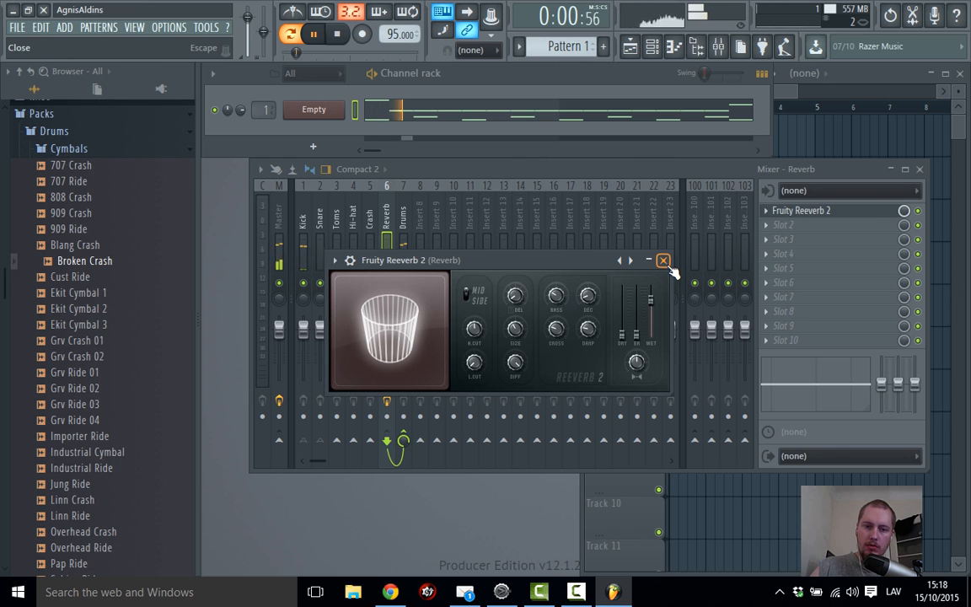
{"action": "left_click", "coordinate": [662, 260]}
Send the Hi-hat track to the Reverb track at about 27% while the pattern plays
{"action": "left_click", "coordinate": [320, 232]}
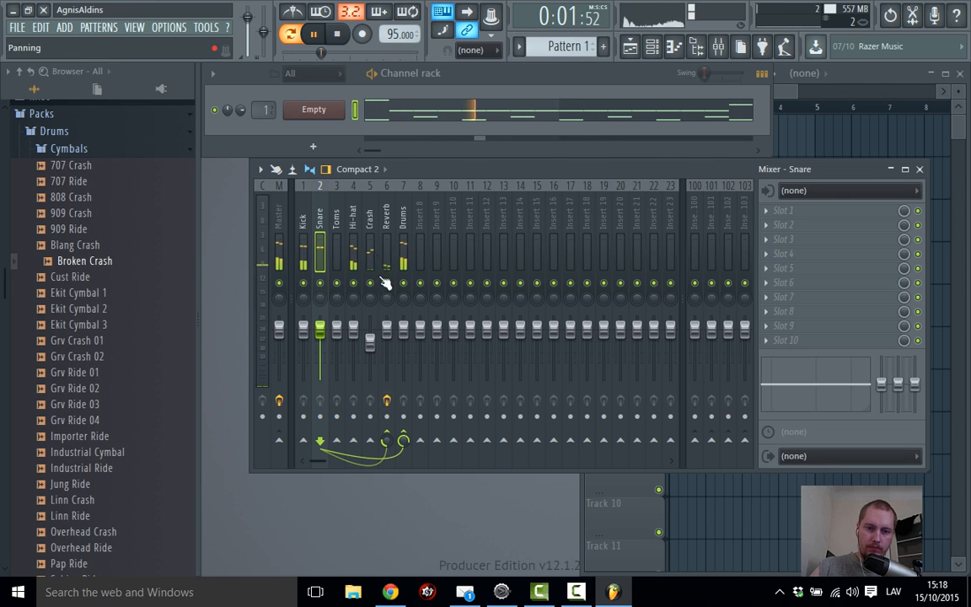
{"action": "left_click", "coordinate": [353, 213]}
{"action": "key", "text": "space"}
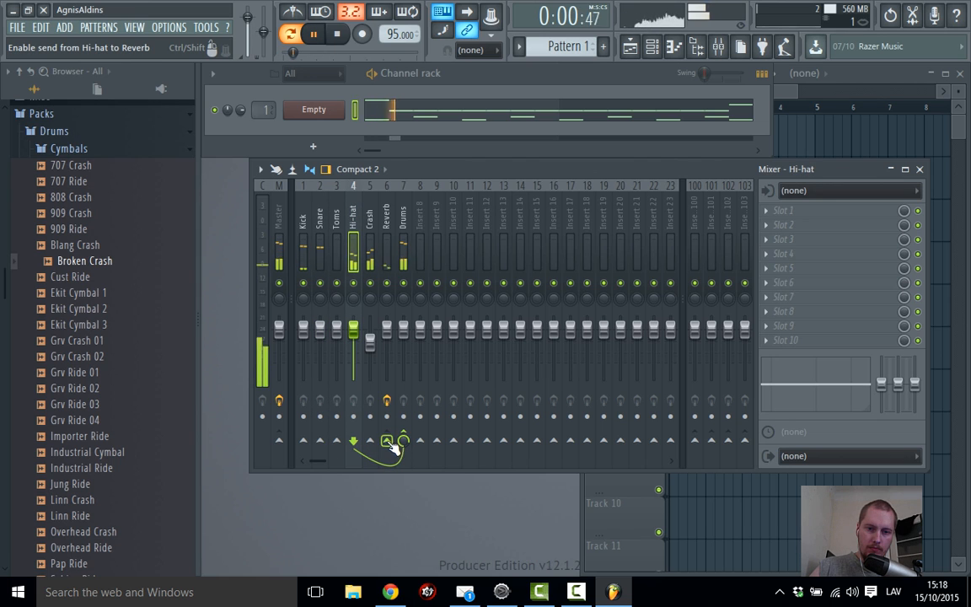
{"action": "left_click", "coordinate": [388, 442]}
{"action": "mouse_move", "coordinate": [389, 442]}
{"action": "left_mouse_down"}
{"action": "mouse_move", "coordinate": [388, 474]}
{"action": "mouse_move", "coordinate": [386, 444]}
{"action": "mouse_move", "coordinate": [387, 453]}
{"action": "left_mouse_up"}
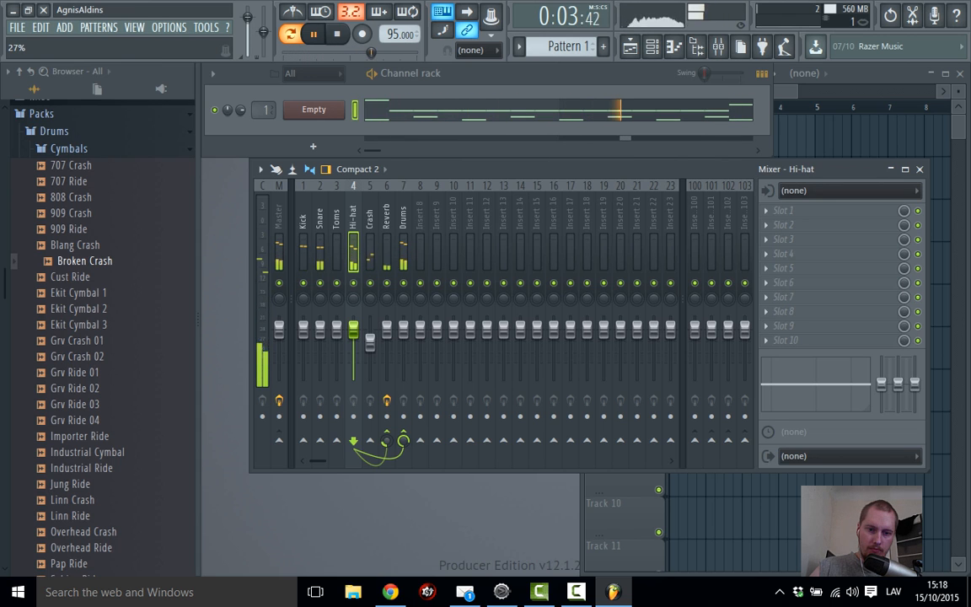
Send the Crash track to the Reverb track at about 44% and stop playback
{"action": "left_click", "coordinate": [377, 234]}
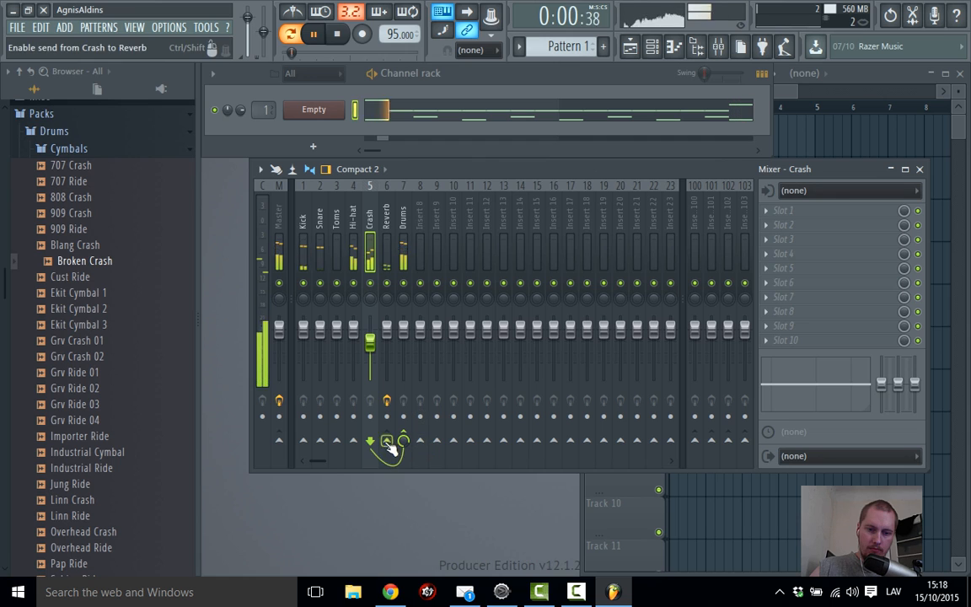
{"action": "mouse_move", "coordinate": [388, 448]}
{"action": "left_mouse_down"}
{"action": "mouse_move", "coordinate": [389, 462]}
{"action": "mouse_move", "coordinate": [387, 437]}
{"action": "left_mouse_up"}
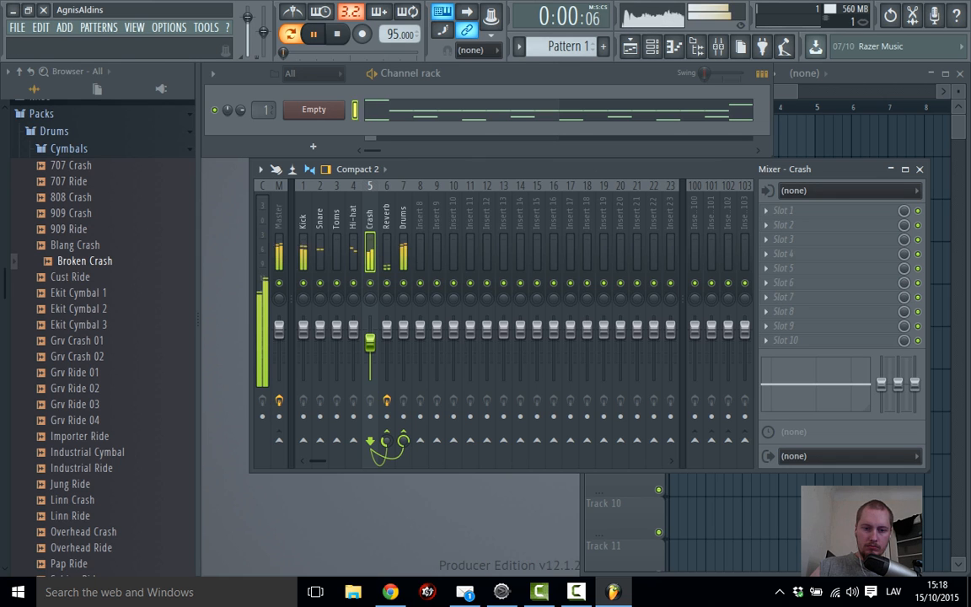
{"action": "left_click_drag", "start_coordinate": [387, 441], "coordinate": [386, 445]}
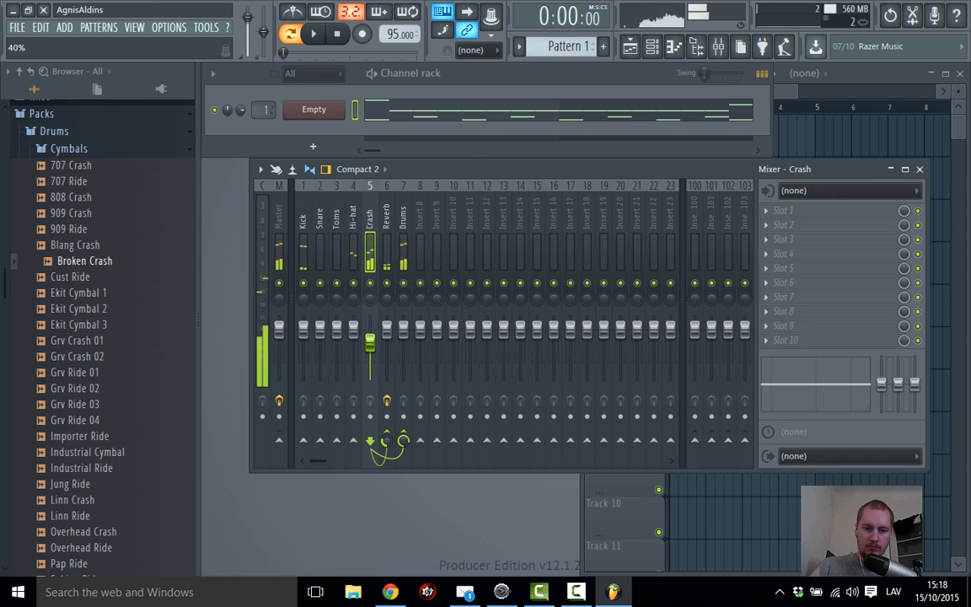
{"action": "key", "text": "space"}
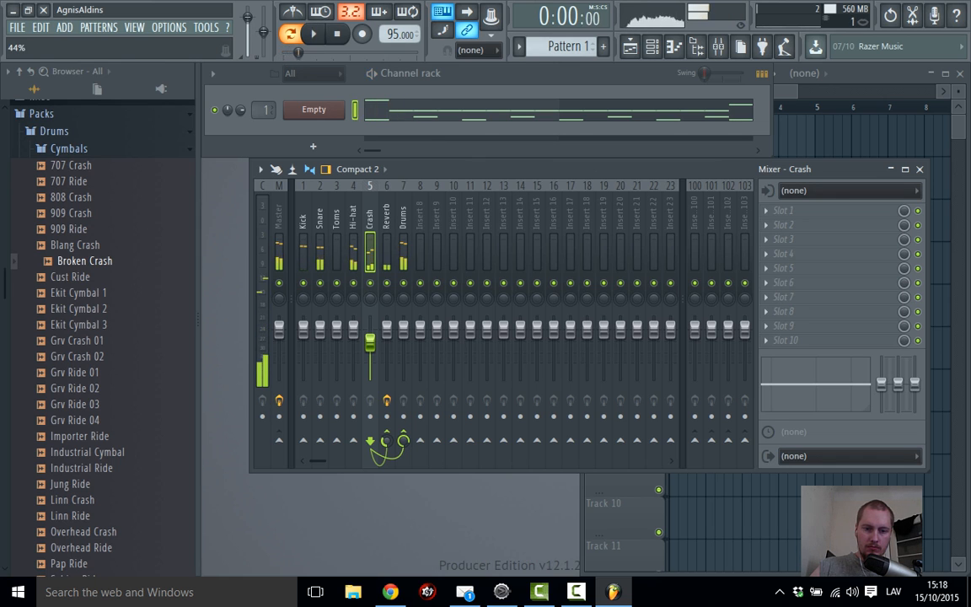
In Fruity Reeverb 2, raise the low cut to about 197 Hz and lower the high cut, auditioning the resulting drum reverb
{"action": "left_click", "coordinate": [383, 212]}
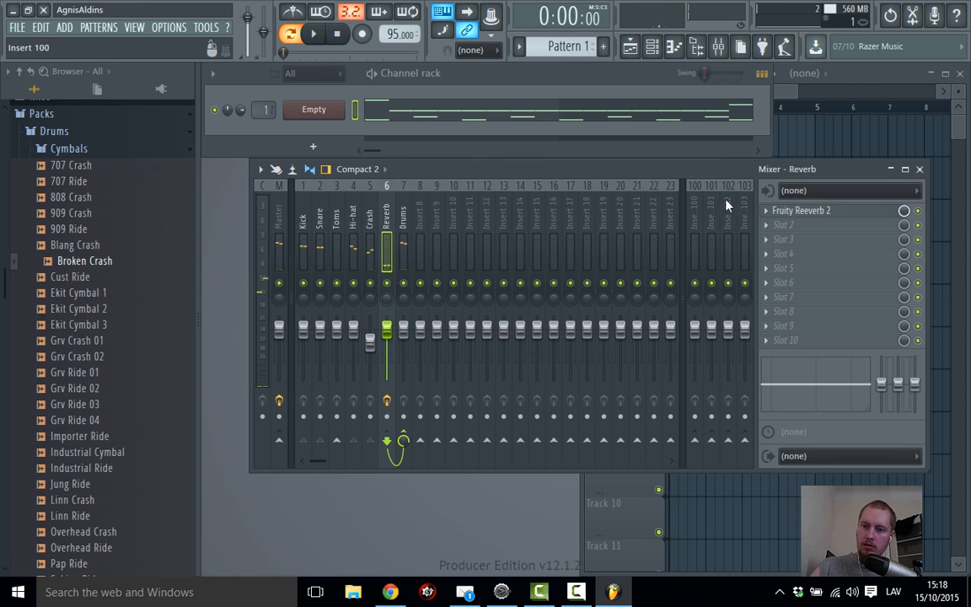
{"action": "left_click", "coordinate": [825, 211]}
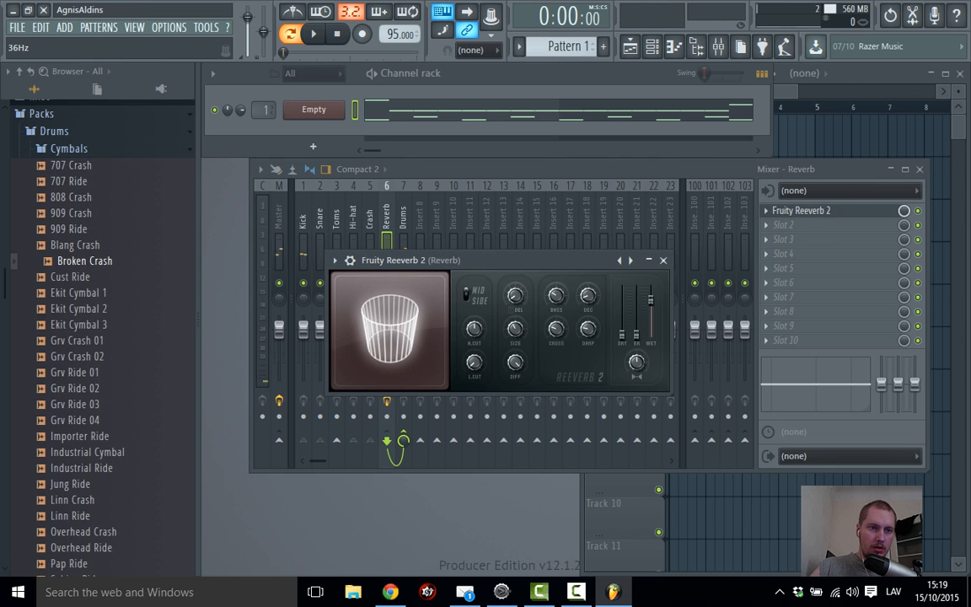
{"action": "mouse_move", "coordinate": [476, 363]}
{"action": "left_mouse_down"}
{"action": "mouse_move", "coordinate": [476, 347]}
{"action": "mouse_move", "coordinate": [476, 356]}
{"action": "left_mouse_up"}
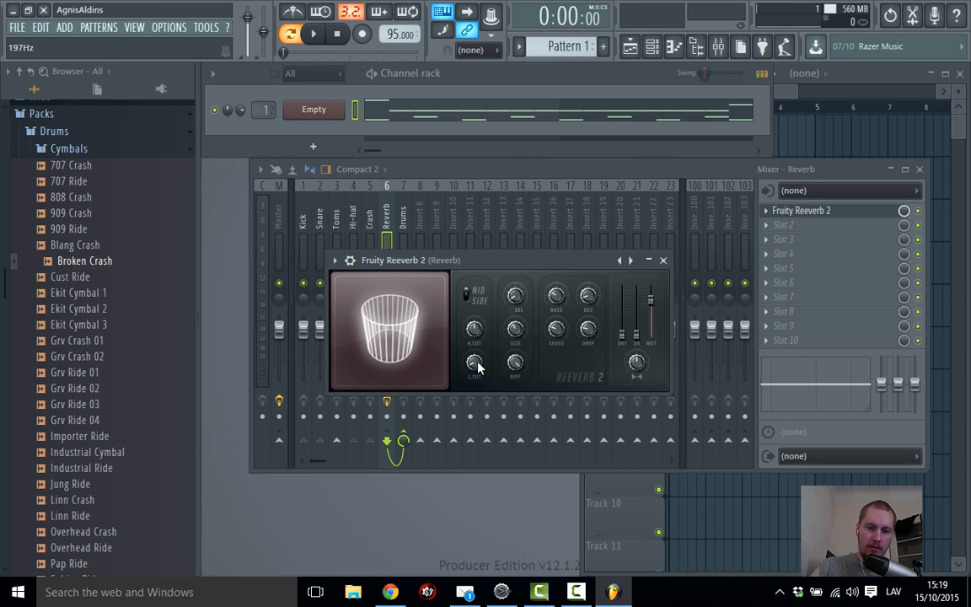
{"action": "left_click_drag", "start_coordinate": [474, 327], "coordinate": [473, 329]}
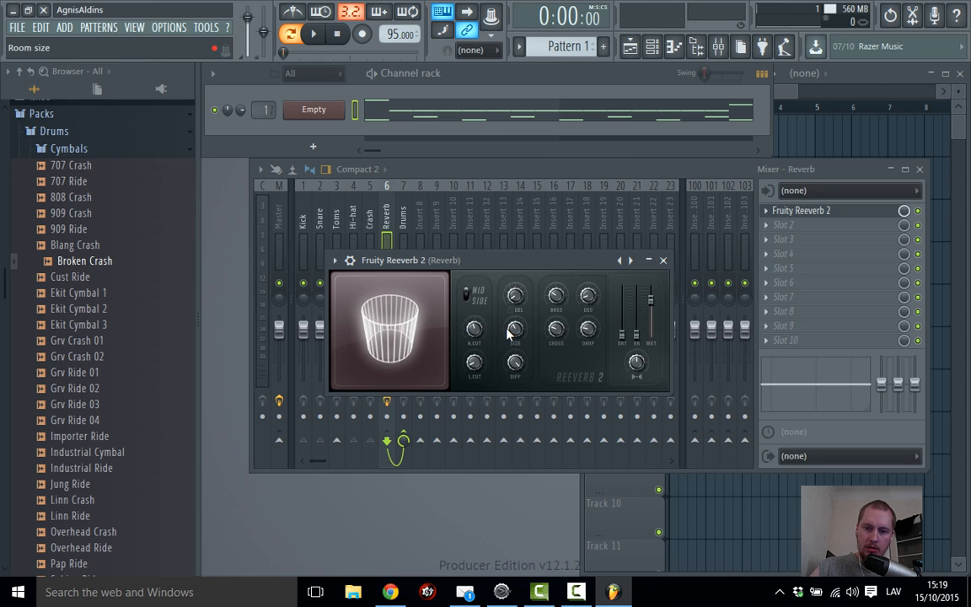
{"action": "key", "text": "space"}
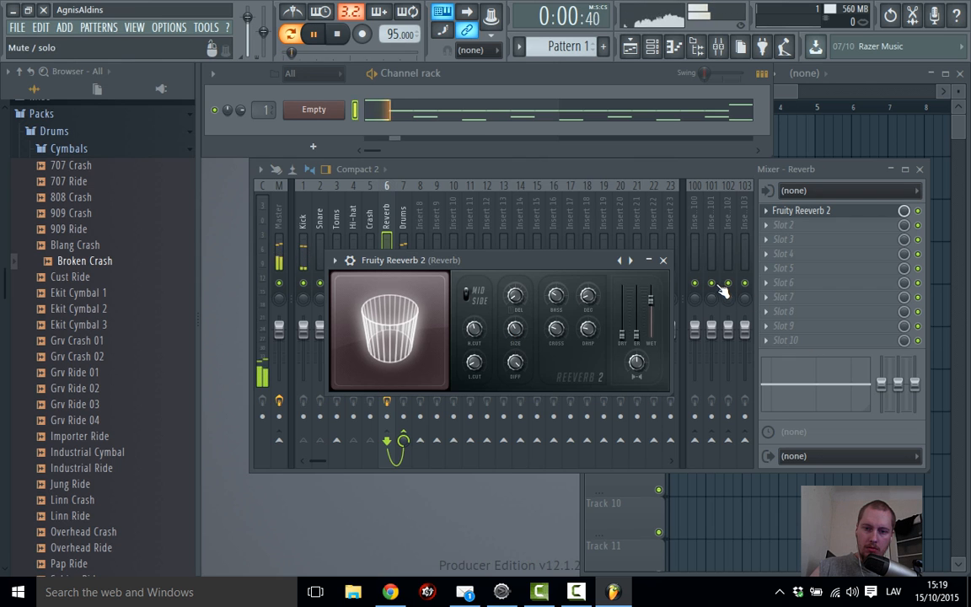
{"action": "left_click", "coordinate": [664, 260]}
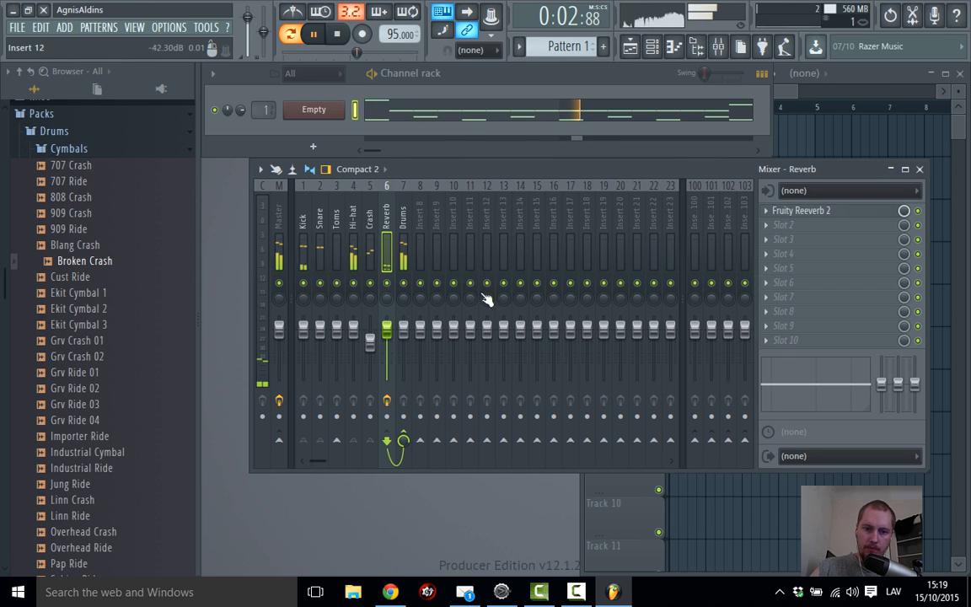
{"action": "key", "text": "space"}
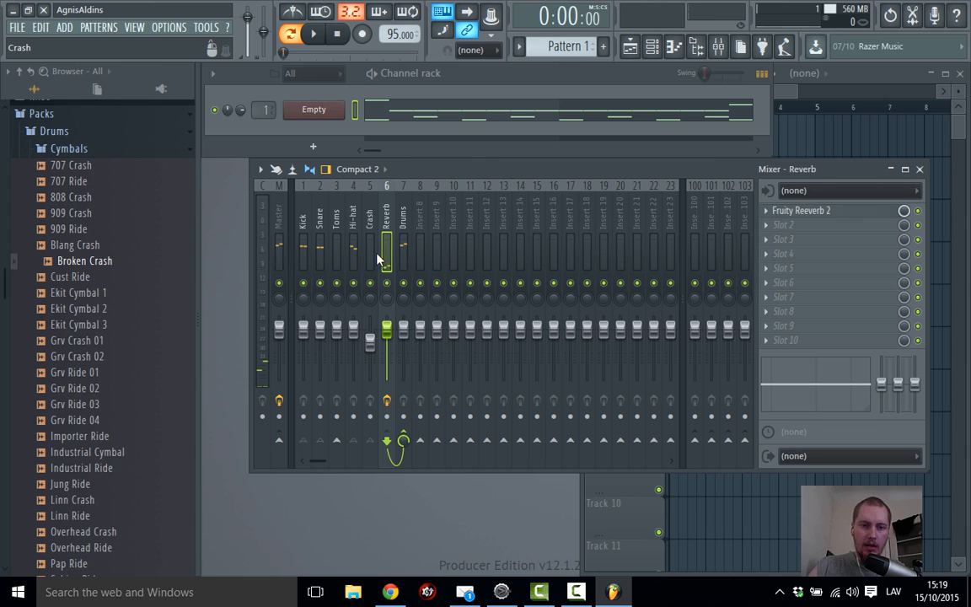
Solo the Snare track with the Reverb track unmuted and load Fruity Parametric EQ 2 into the Snare's first effect slot
{"action": "left_click", "coordinate": [321, 218]}
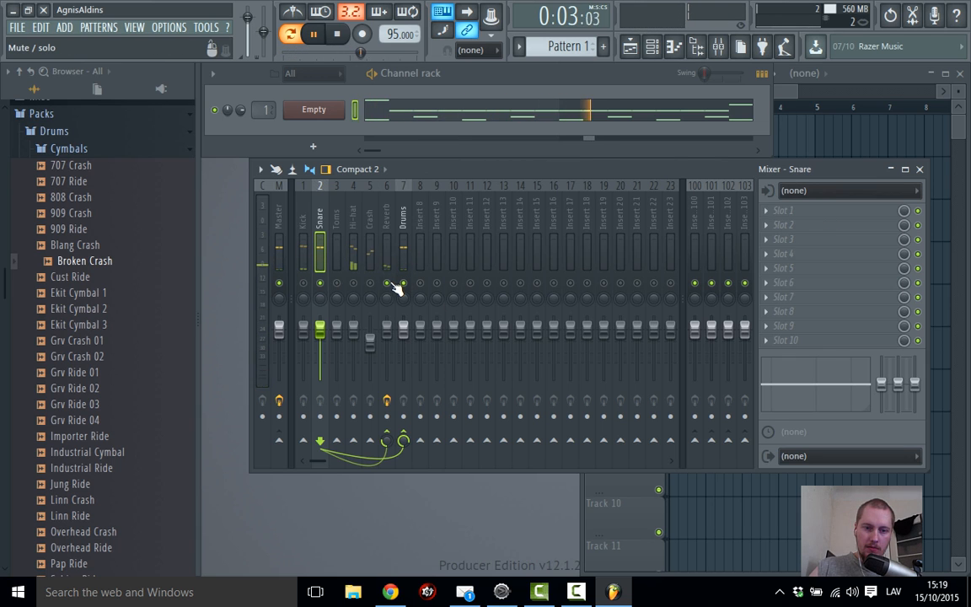
{"action": "left_click", "coordinate": [848, 222]}
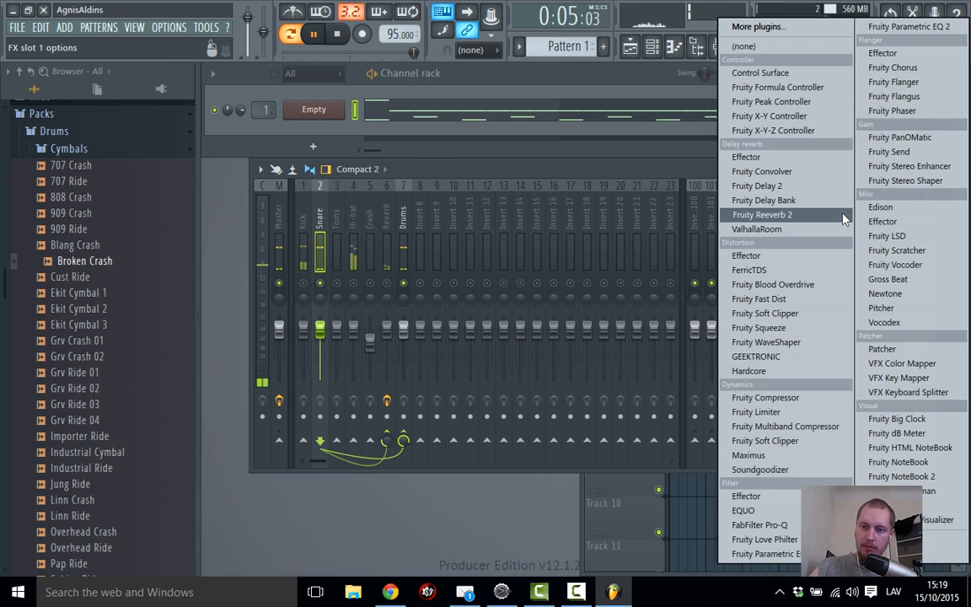
{"action": "left_click", "coordinate": [812, 27]}
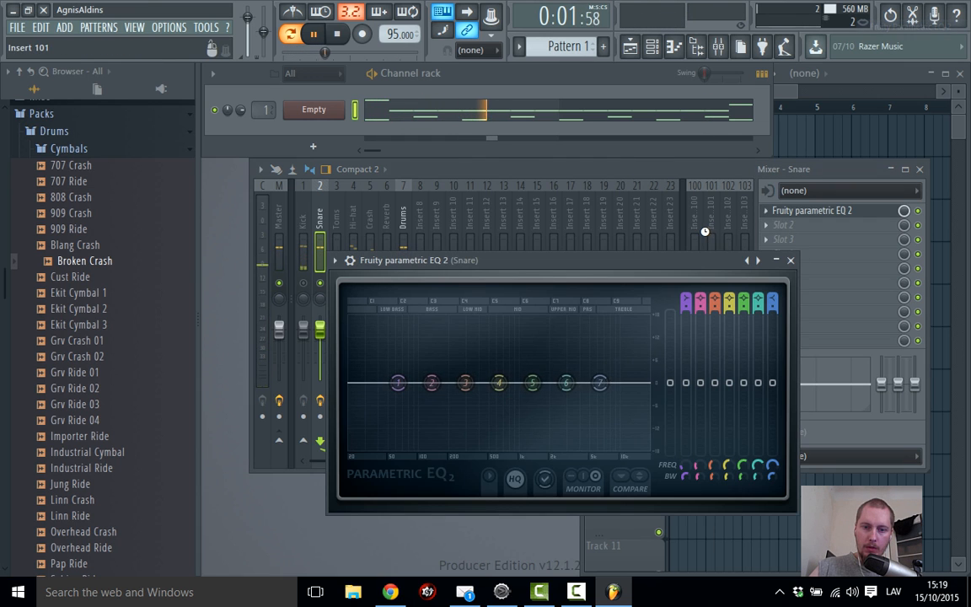
Turn band 1 of the snare EQ into a high-pass filter and raise its cutoff to about 100 Hz
{"action": "left_click_drag", "start_coordinate": [685, 298], "coordinate": [687, 306]}
{"action": "right_click", "coordinate": [685, 477]}
{"action": "left_click", "coordinate": [708, 353]}
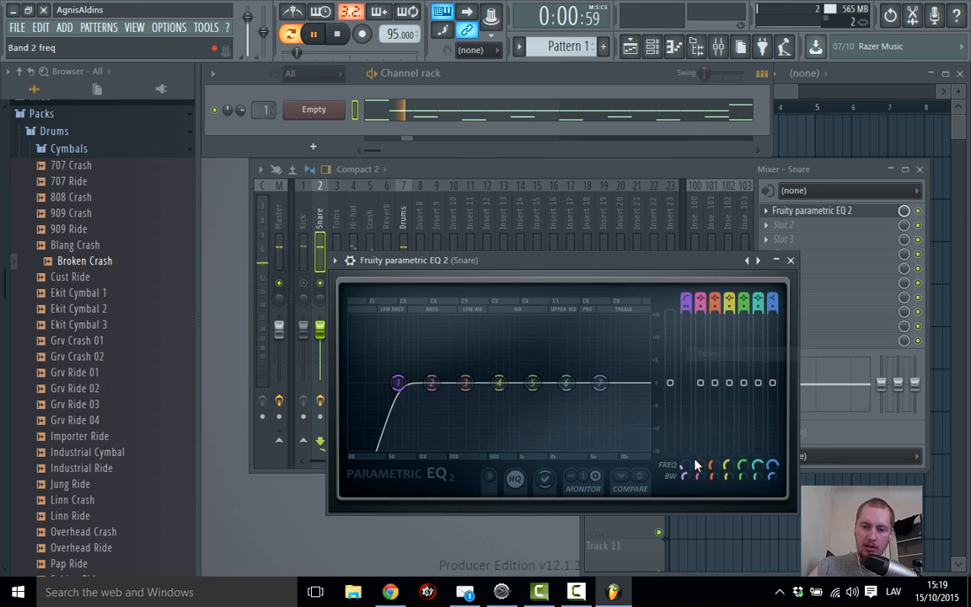
{"action": "left_click_drag", "start_coordinate": [682, 465], "coordinate": [683, 452]}
Boost band 2 of the snare EQ at about 220 Hz while auditioning the snare
{"action": "left_click_drag", "start_coordinate": [432, 384], "coordinate": [455, 368]}
{"action": "key", "text": "space"}
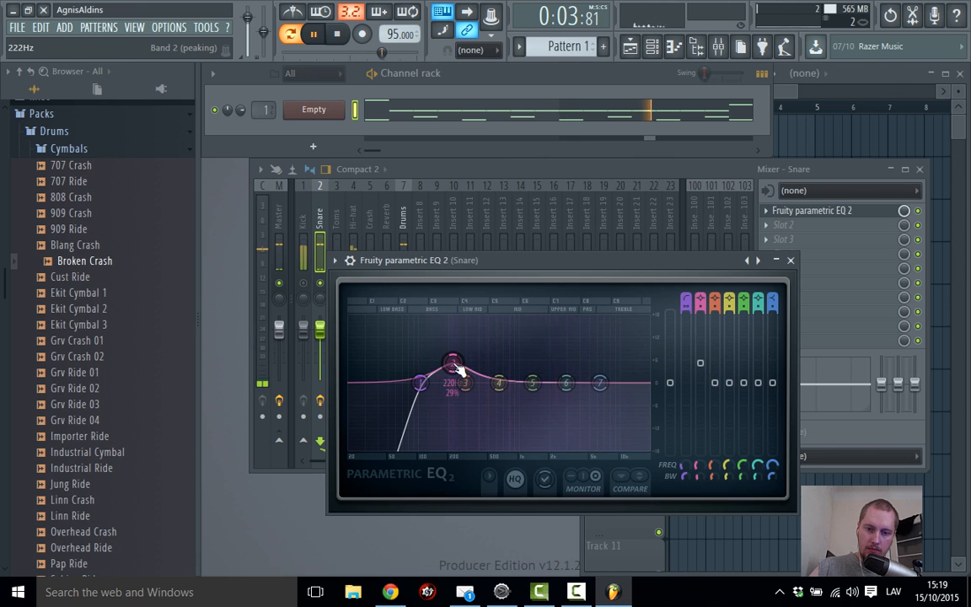
{"action": "key", "text": "space"}
Sweep band 3 of the snare EQ as a boost near 470 Hz with 19% bandwidth, and pull it down into a cut
{"action": "key", "text": "space"}
{"action": "left_click_drag", "start_coordinate": [469, 382], "coordinate": [485, 361]}
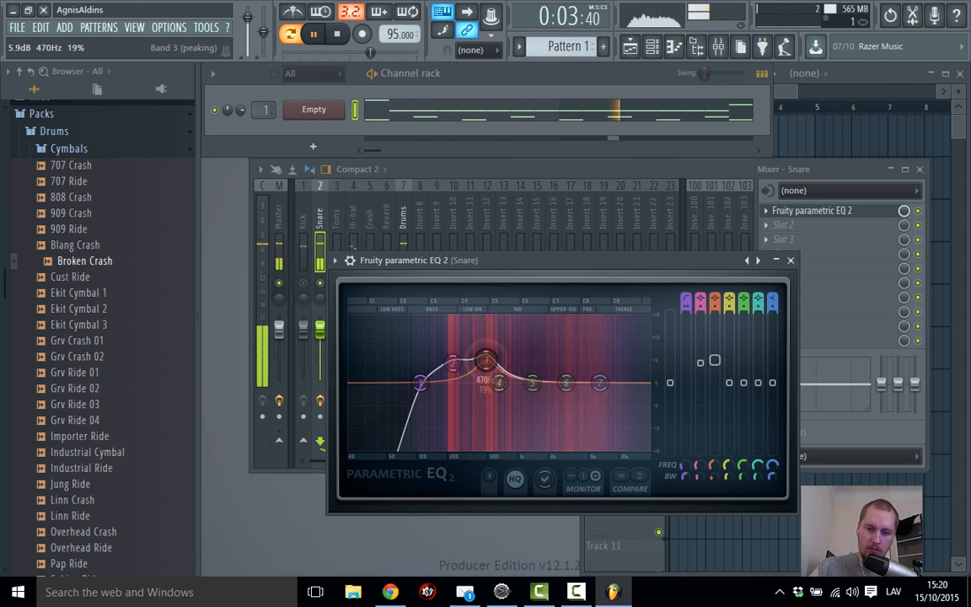
{"action": "key", "text": "space"}
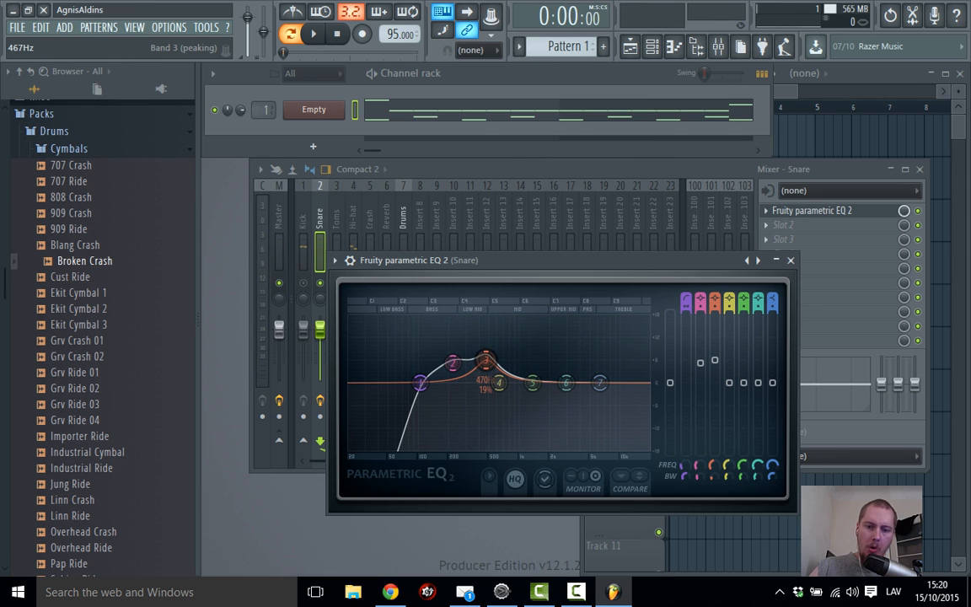
{"action": "key", "text": "space"}
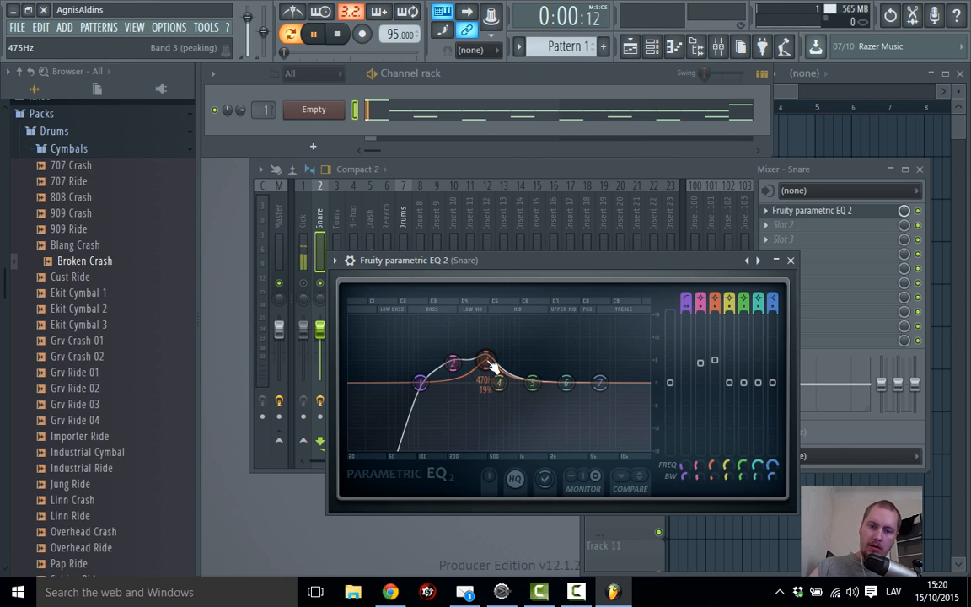
{"action": "key", "text": "space"}
{"action": "left_click_drag", "start_coordinate": [493, 368], "coordinate": [492, 388]}
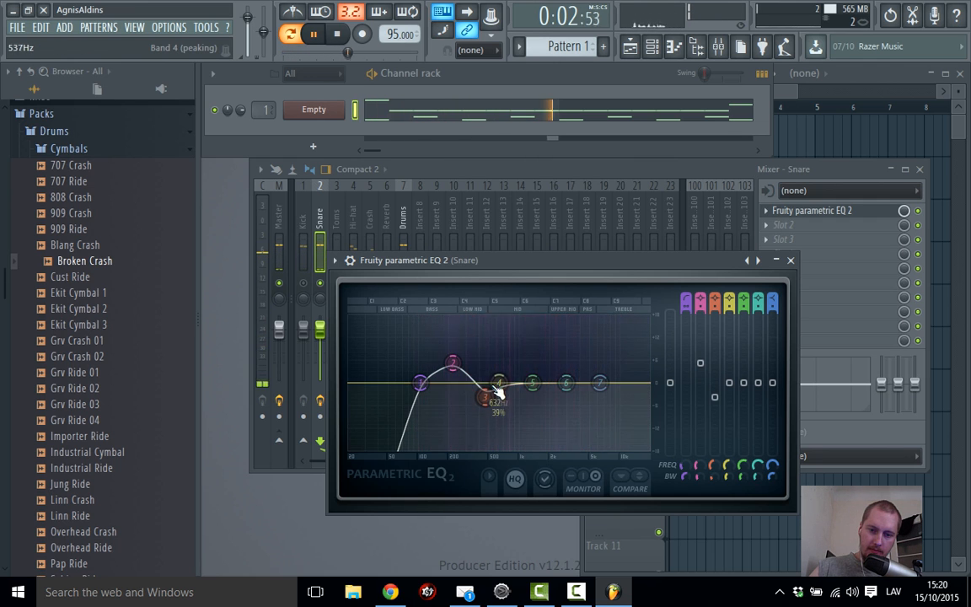
Boost band 4 of the snare EQ by about 4.9 dB at 4050 Hz, with 39% bandwidth
{"action": "left_click_drag", "start_coordinate": [499, 382], "coordinate": [576, 367]}
{"action": "key", "text": "space"}
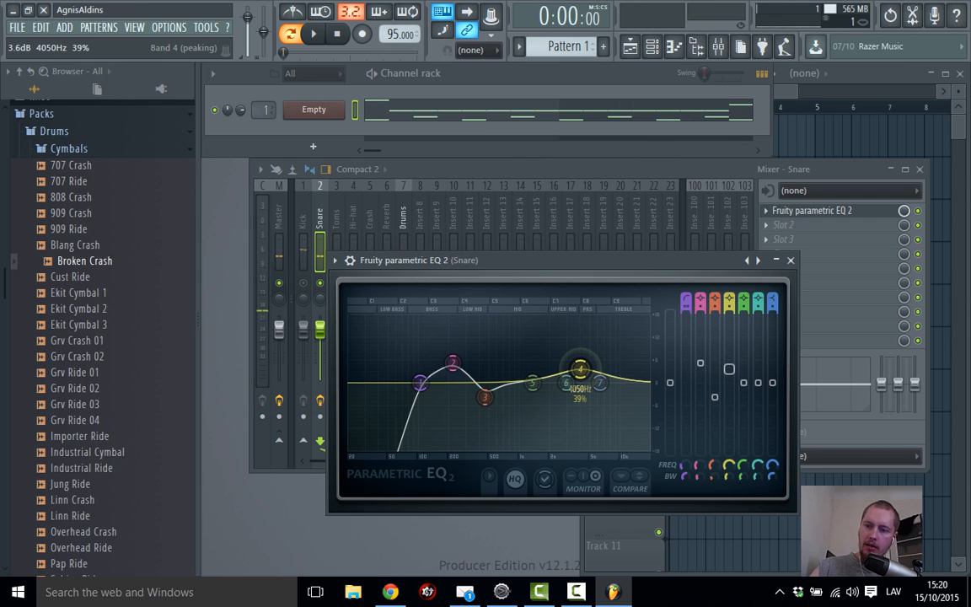
{"action": "left_click_drag", "start_coordinate": [573, 369], "coordinate": [578, 367]}
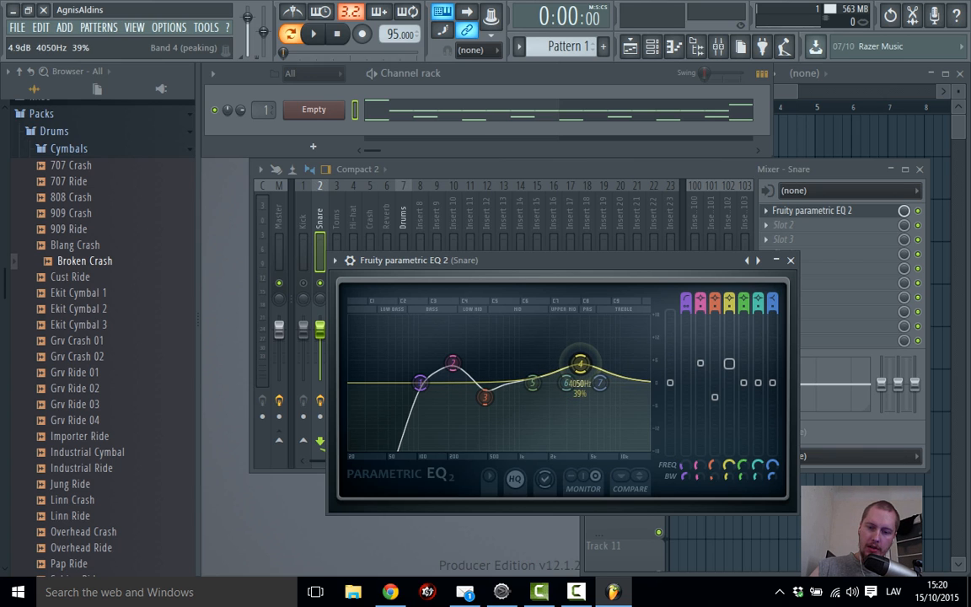
Raise band 7 of the snare EQ to about band 4's level, audition the snare, and close the EQ
{"action": "left_click_drag", "start_coordinate": [579, 363], "coordinate": [604, 364]}
{"action": "key", "text": "space"}
{"action": "key", "text": "space"}
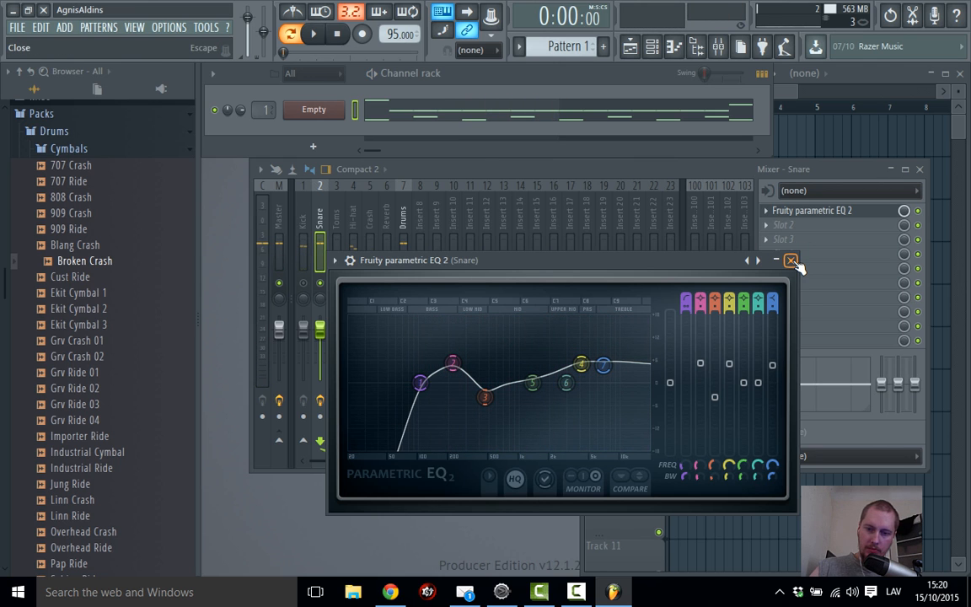
{"action": "left_click", "coordinate": [791, 261]}
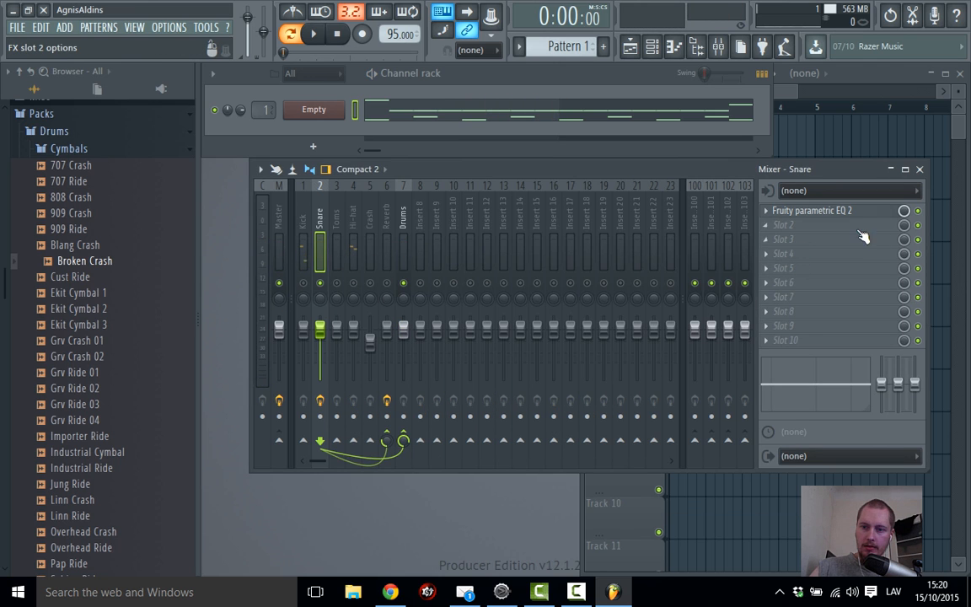
Load Fruity Limiter into the Snare's second effect slot and switch it to compressor (COMP) mode
{"action": "left_click", "coordinate": [822, 229]}
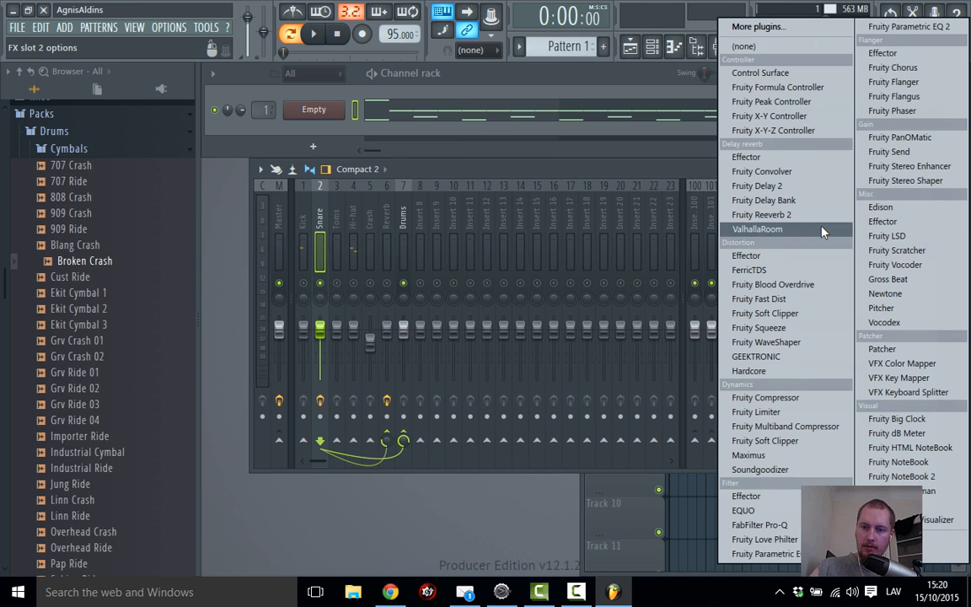
{"action": "left_click", "coordinate": [792, 415]}
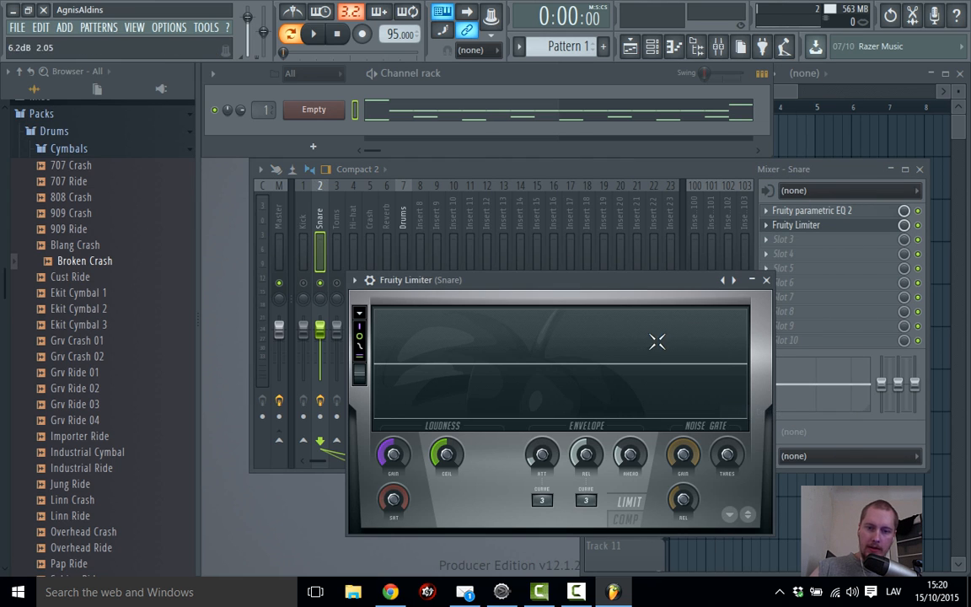
{"action": "left_click_drag", "start_coordinate": [621, 290], "coordinate": [619, 173]}
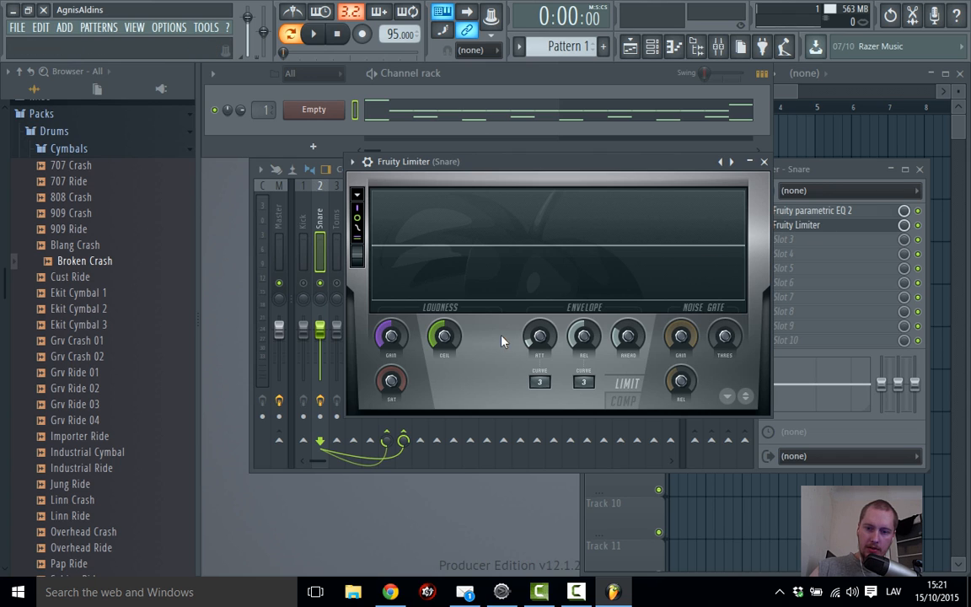
{"action": "left_click", "coordinate": [624, 402]}
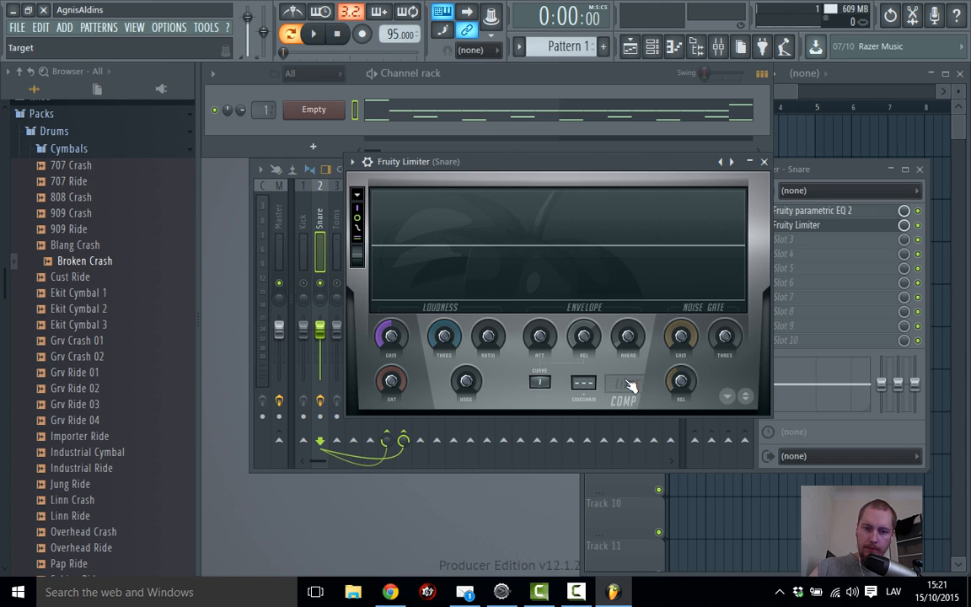
{"action": "left_click", "coordinate": [628, 385]}
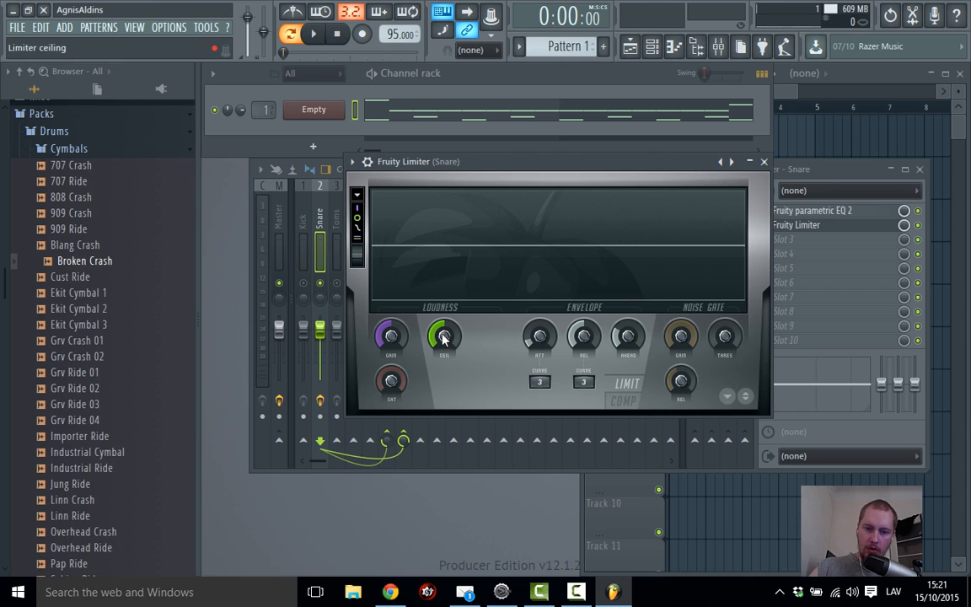
{"action": "left_click", "coordinate": [627, 402]}
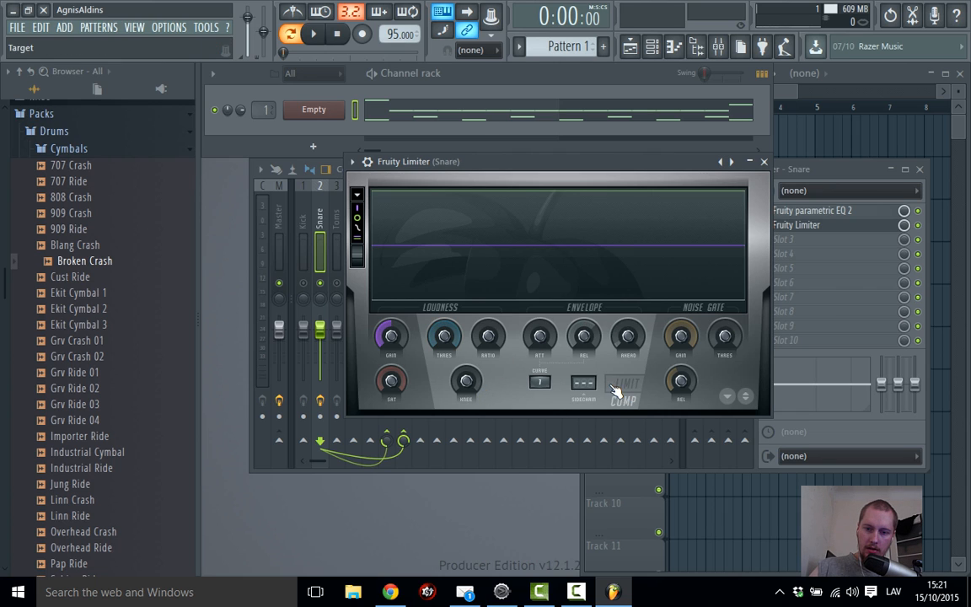
Raise the snare compressor's attack time to roughly 27 ms and briefly play the pattern
{"action": "left_click_drag", "start_coordinate": [543, 347], "coordinate": [542, 358]}
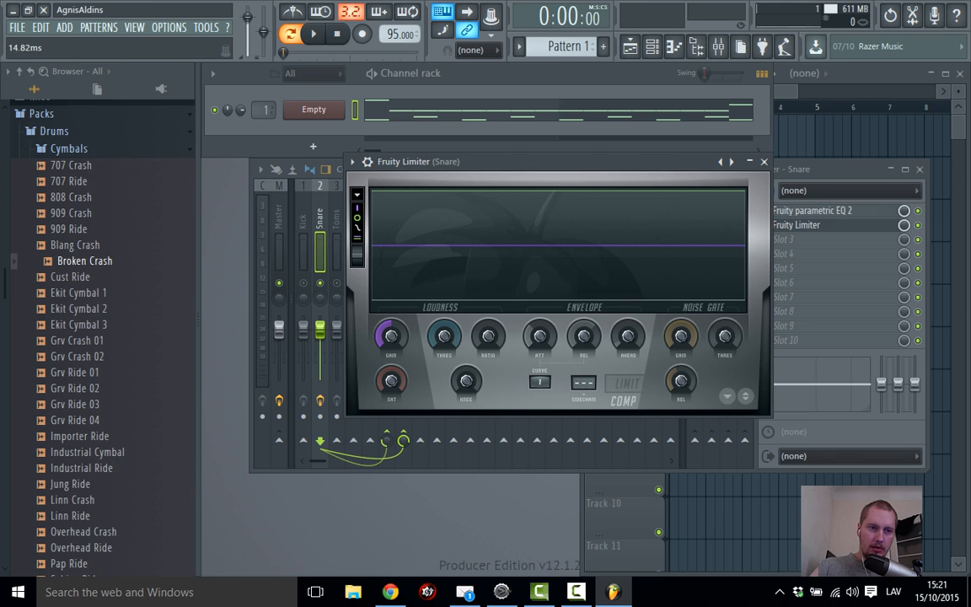
{"action": "left_click_drag", "start_coordinate": [541, 340], "coordinate": [541, 336]}
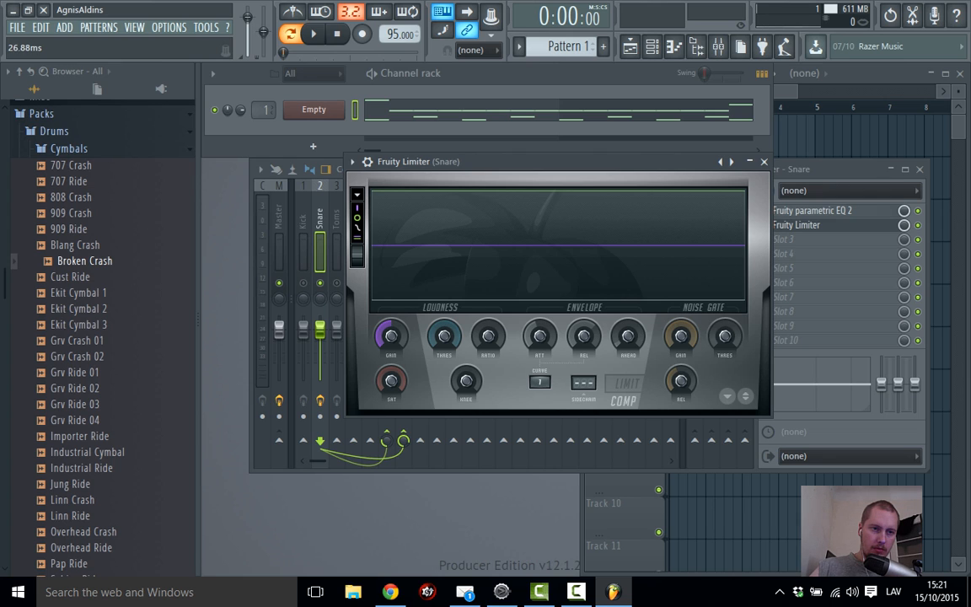
{"action": "left_click_drag", "start_coordinate": [541, 337], "coordinate": [541, 335]}
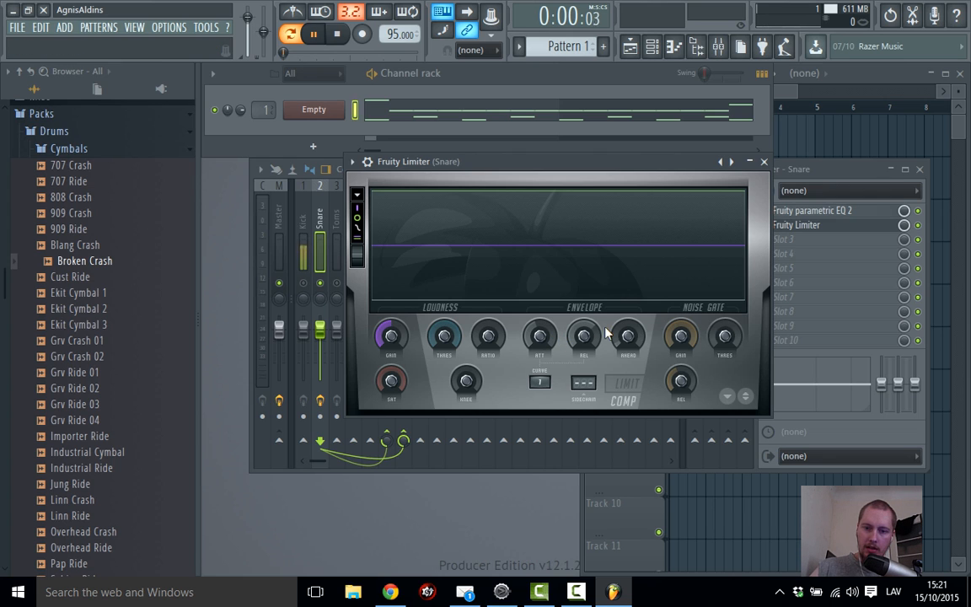
{"action": "key", "text": "space"}
{"action": "key", "text": "space"}
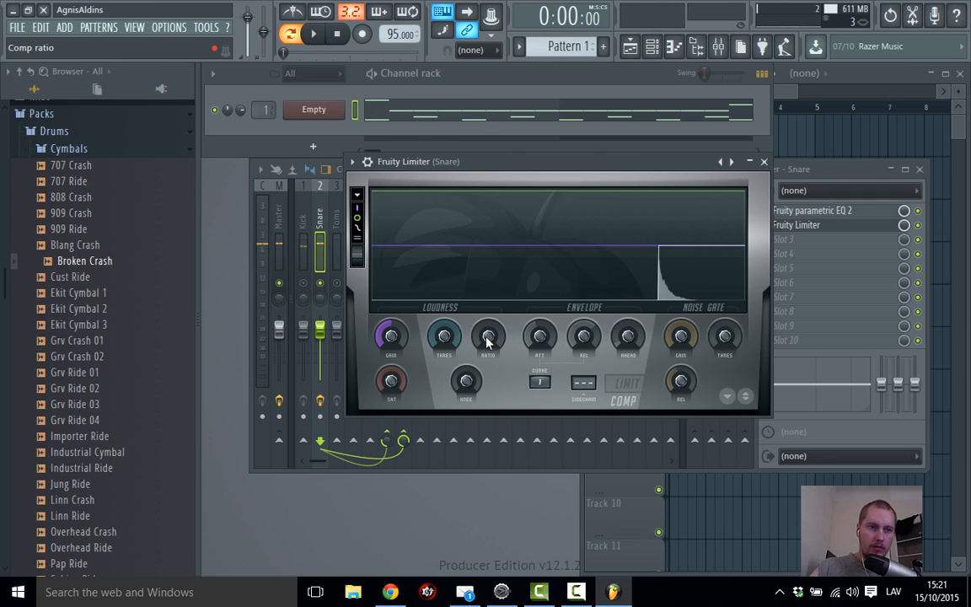
Set the snare compressor's ratio to 4.4:1 and lower its threshold to about -18.2 dB during playback
{"action": "left_click_drag", "start_coordinate": [487, 340], "coordinate": [488, 320]}
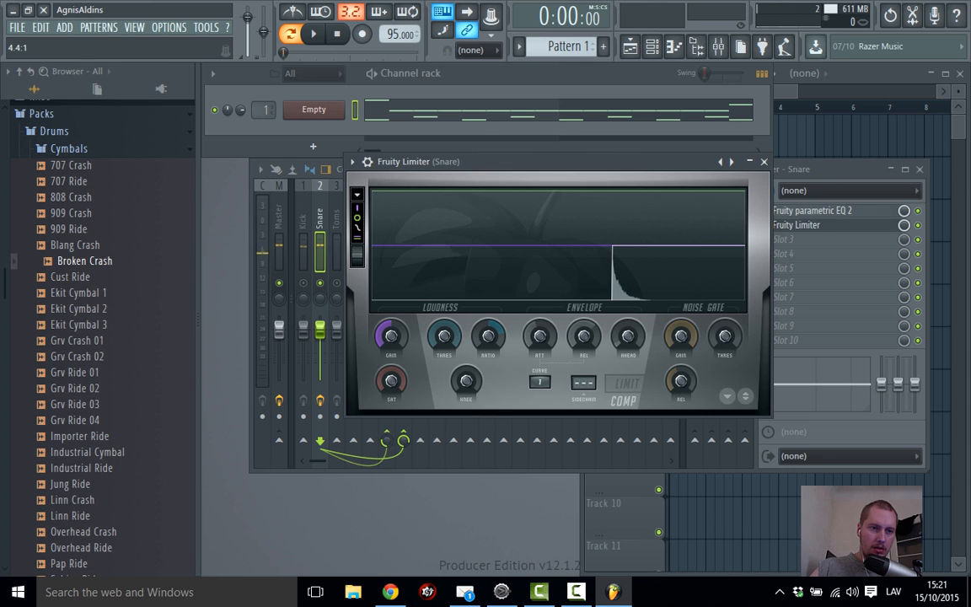
{"action": "key", "text": "space"}
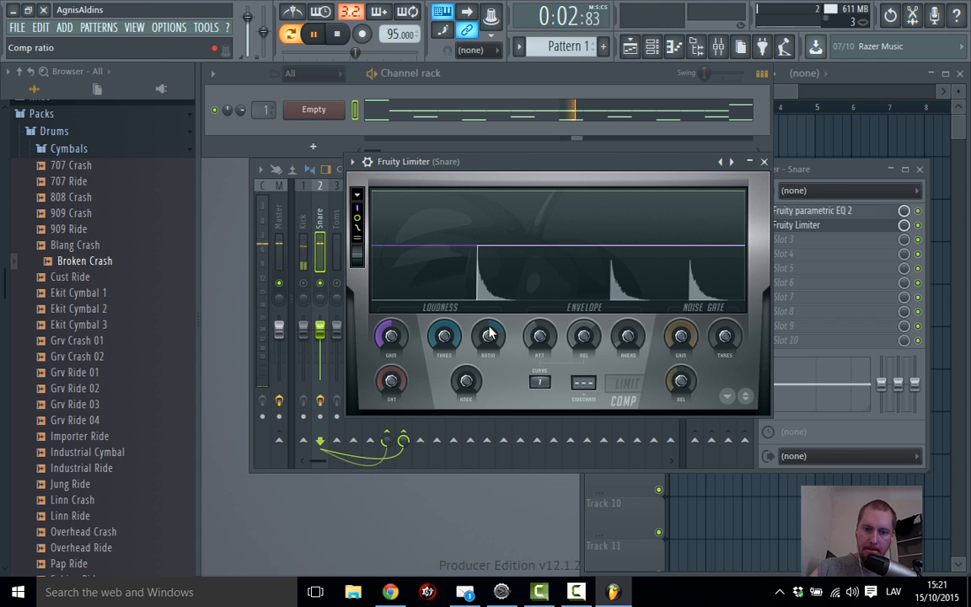
{"action": "left_click_drag", "start_coordinate": [444, 336], "coordinate": [444, 397]}
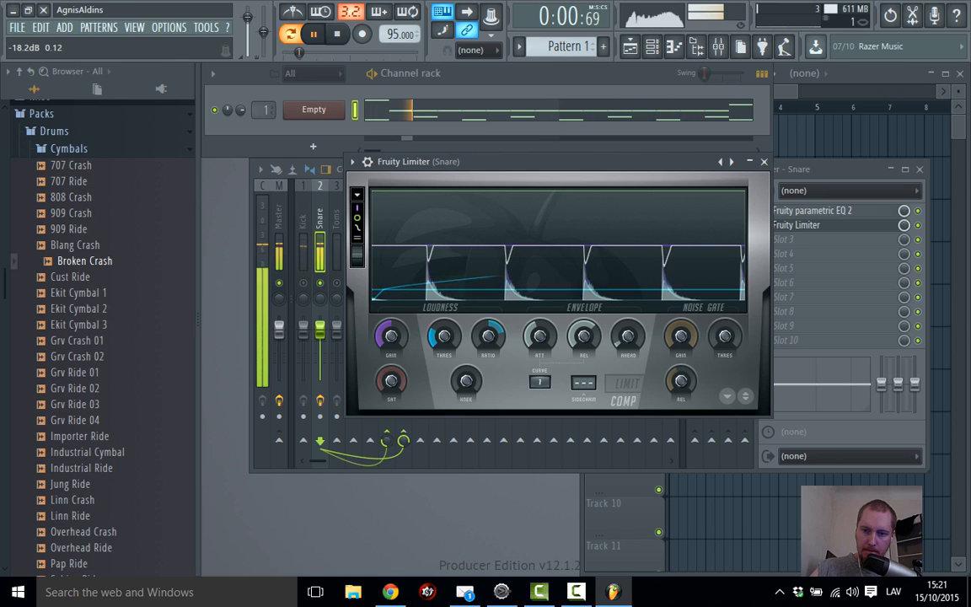
{"action": "key", "text": "space"}
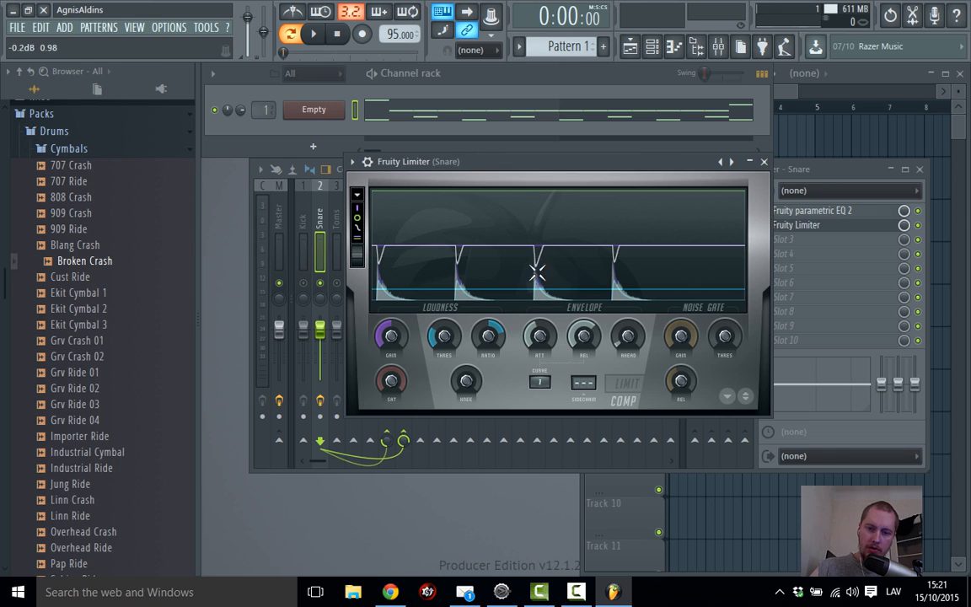
Lengthen the snare compressor's release to about 1656 ms and audition the pattern
{"action": "key", "text": "space"}
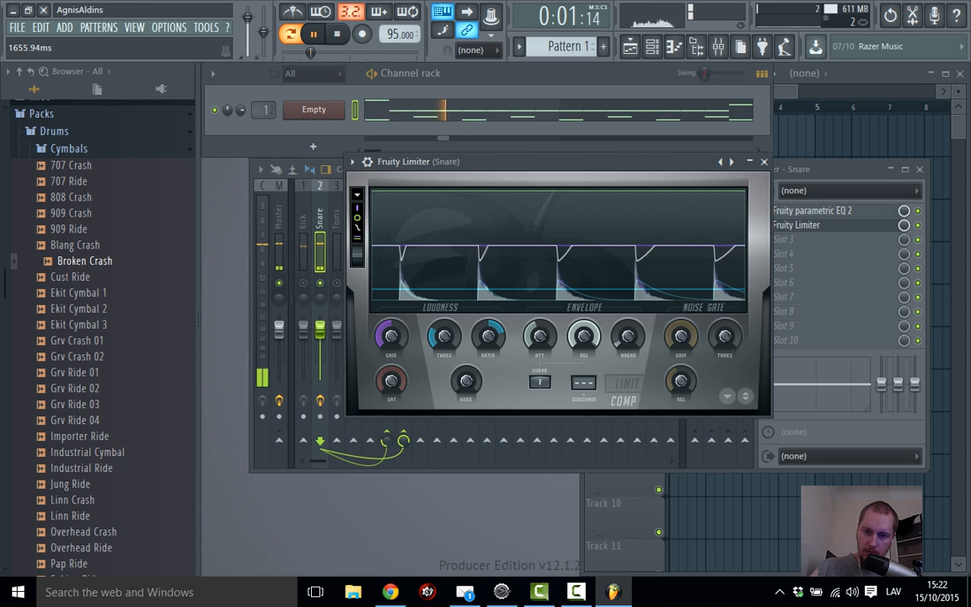
{"action": "key", "text": "space"}
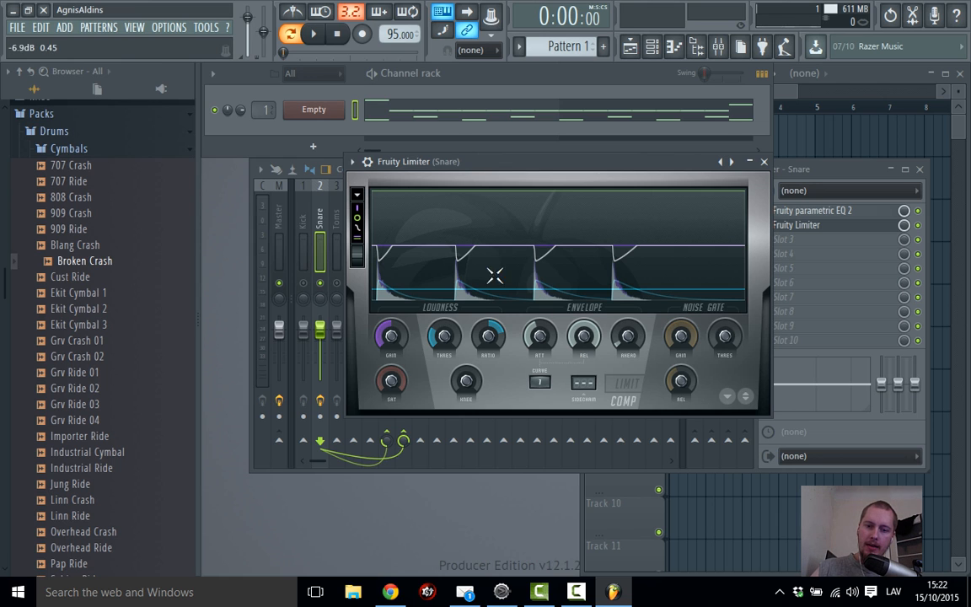
{"action": "key", "text": "space"}
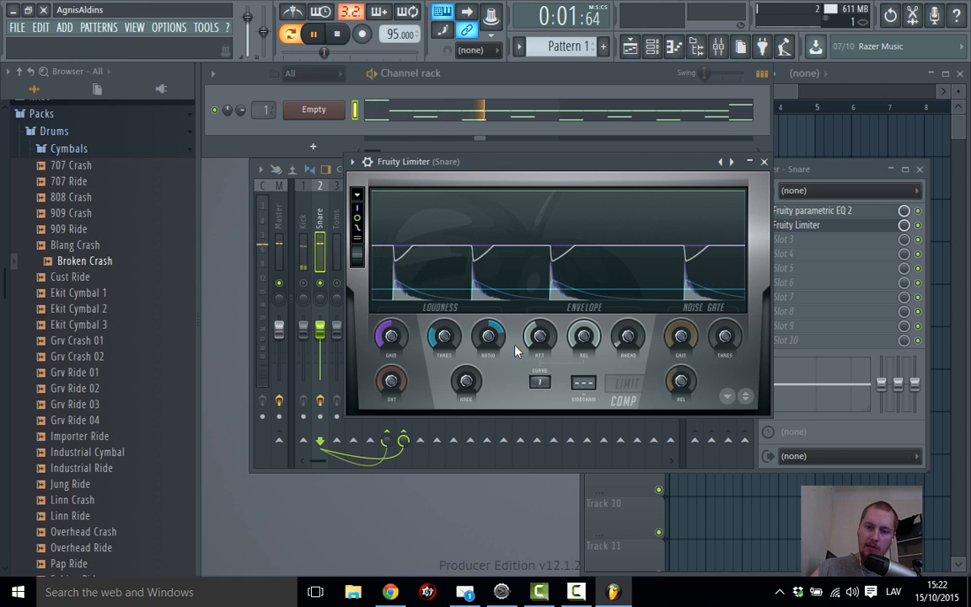
{"action": "key", "text": "space"}
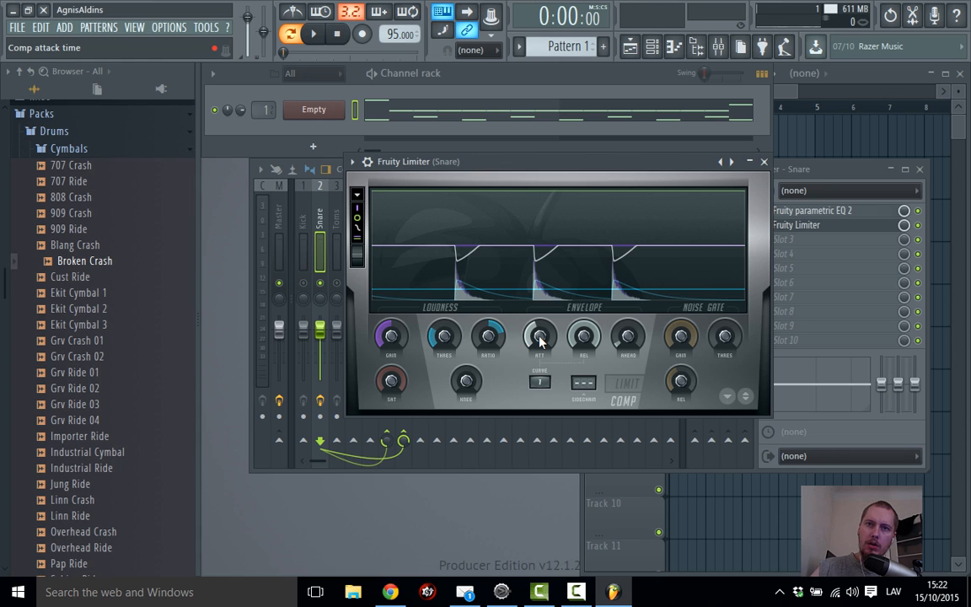
Fine-tune the snare compressor's attack time by ear, trying a longer setting and then shortening it during playback
{"action": "key", "text": "space"}
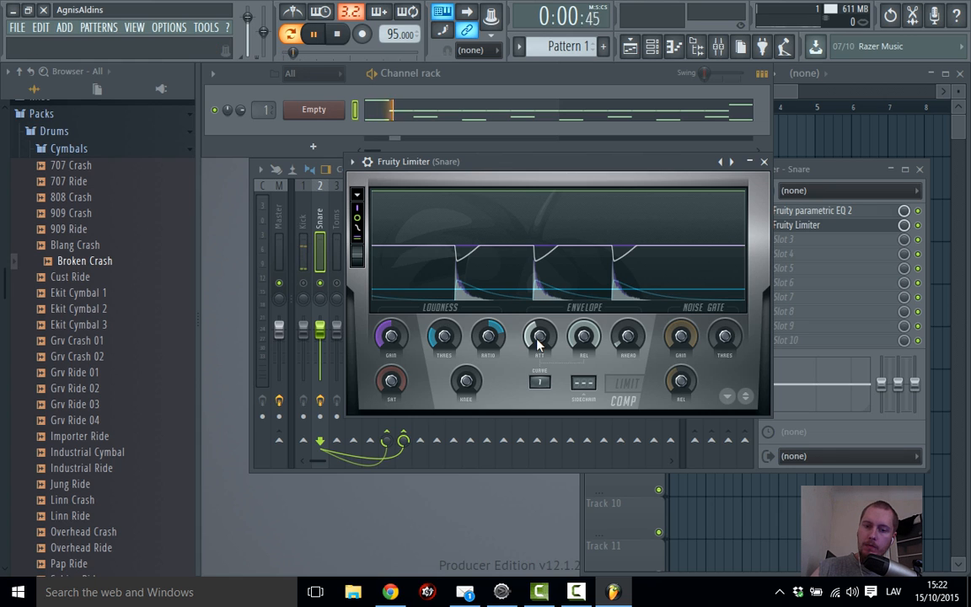
{"action": "left_click_drag", "start_coordinate": [540, 341], "coordinate": [542, 337]}
{"action": "key", "text": "space"}
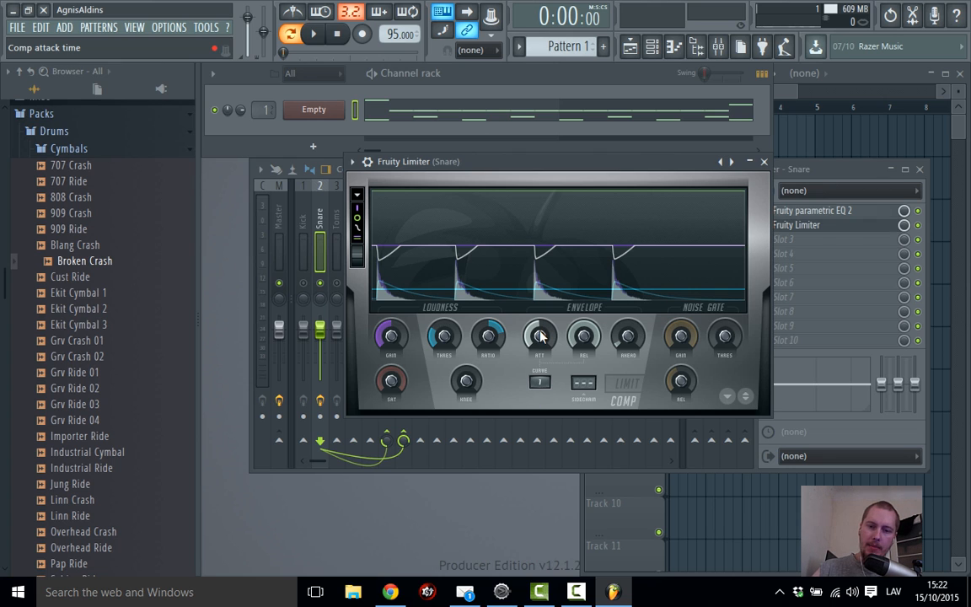
{"action": "key", "text": "space"}
{"action": "left_click_drag", "start_coordinate": [540, 336], "coordinate": [540, 339]}
{"action": "key", "text": "space"}
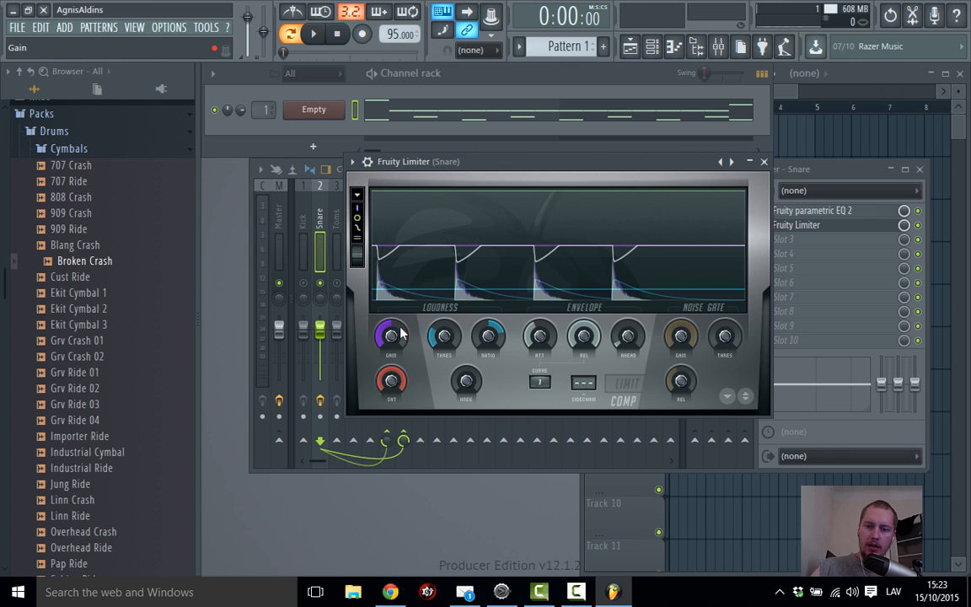
Lower the Snare track's volume fader to about -9 dB and raise the limiter's gain to make up the level
{"action": "left_click_drag", "start_coordinate": [553, 159], "coordinate": [641, 167]}
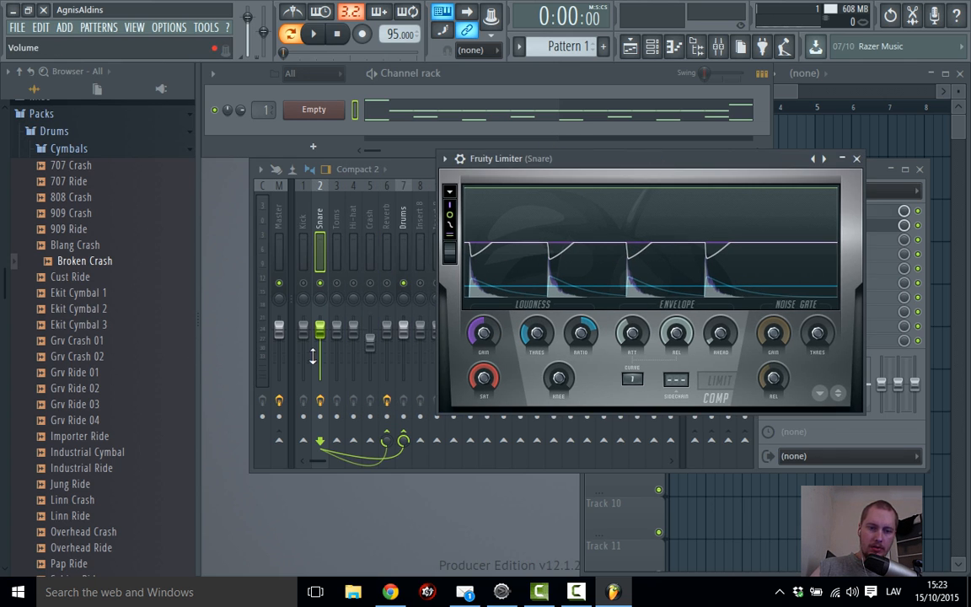
{"action": "left_click_drag", "start_coordinate": [313, 356], "coordinate": [313, 380]}
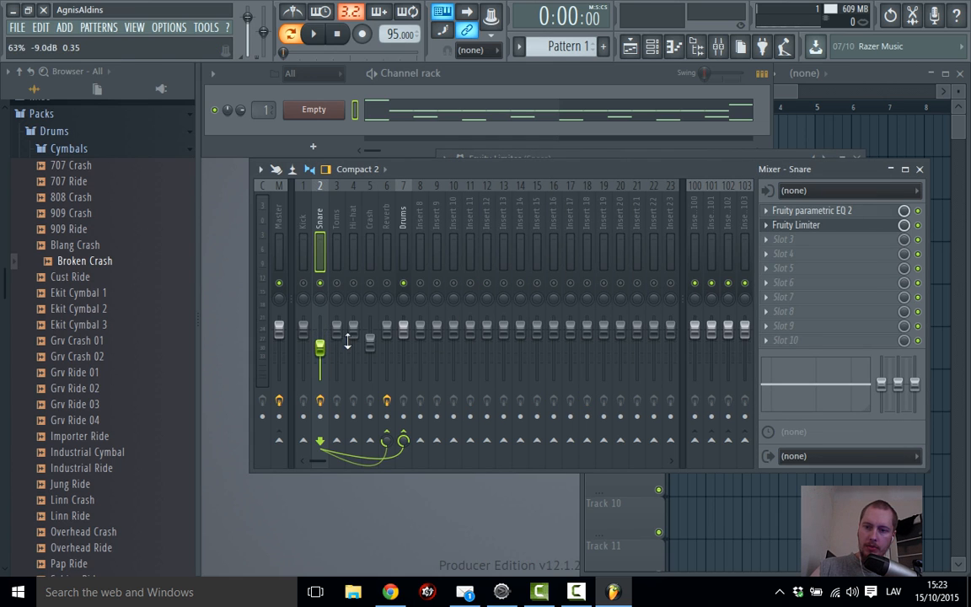
{"action": "left_click", "coordinate": [833, 234]}
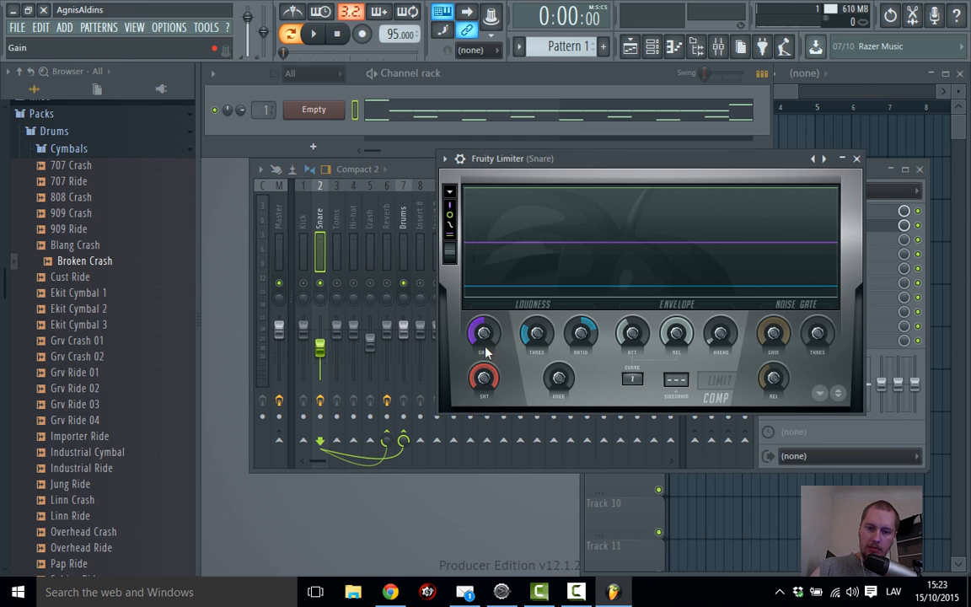
{"action": "left_click_drag", "start_coordinate": [486, 350], "coordinate": [487, 333]}
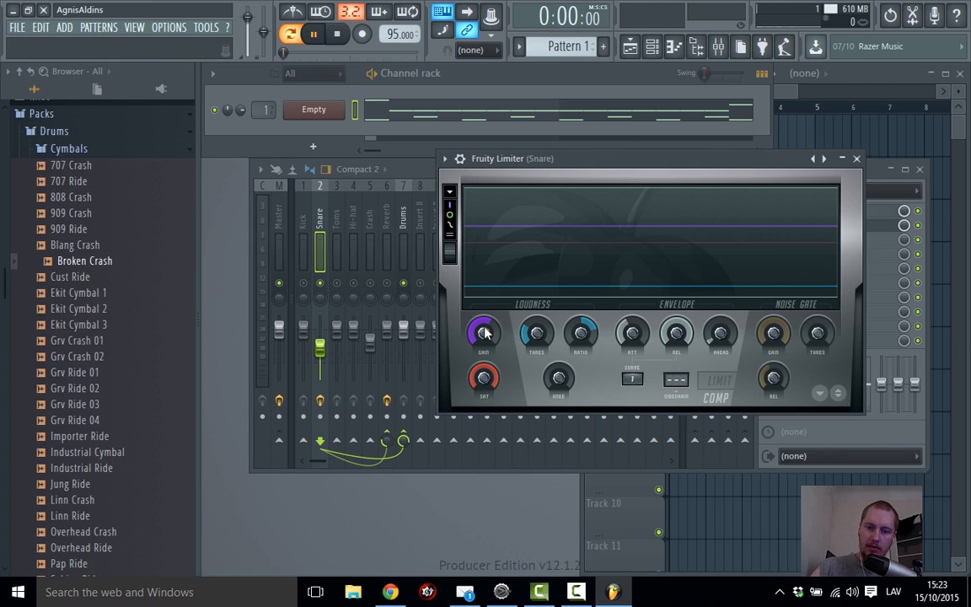
{"action": "left_click_drag", "start_coordinate": [486, 333], "coordinate": [486, 266]}
{"action": "key", "text": "space"}
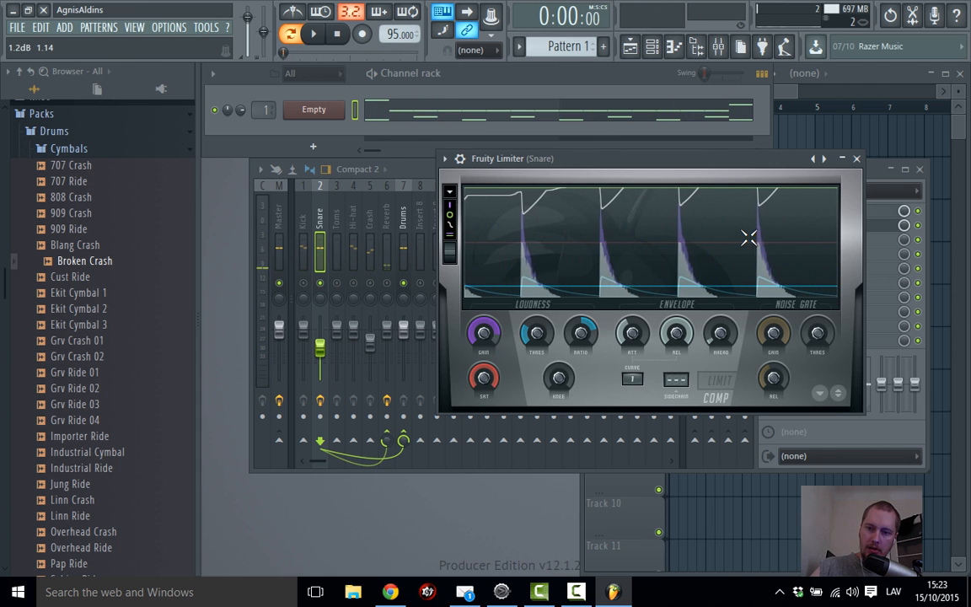
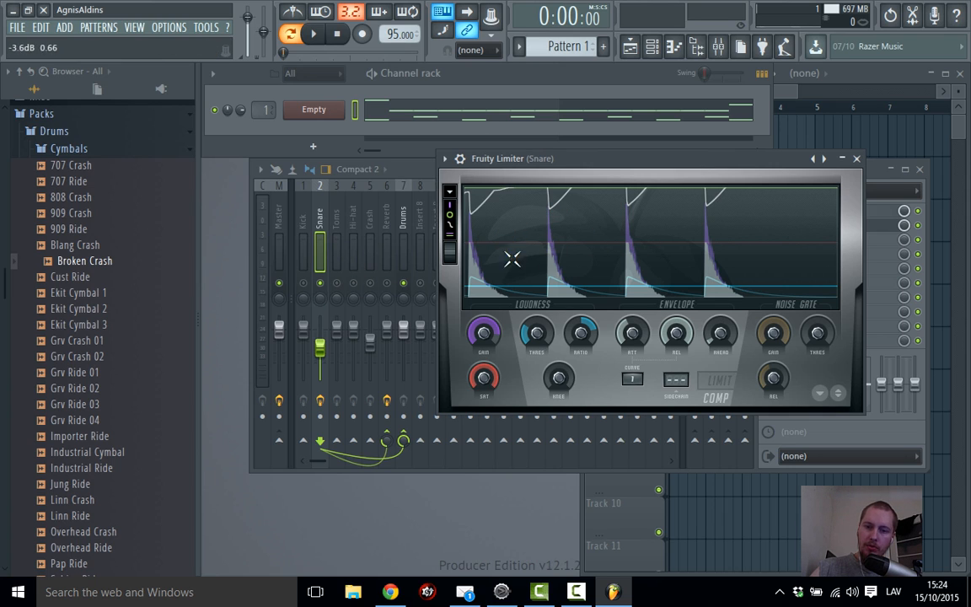
Lower the snare compressor's threshold slightly while the pattern plays
{"action": "key", "text": "space"}
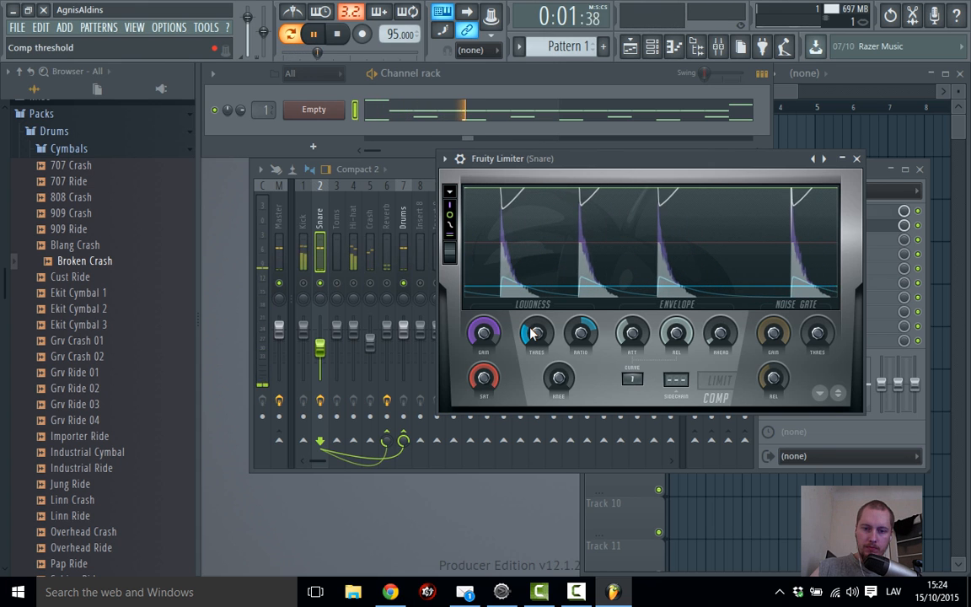
{"action": "left_click_drag", "start_coordinate": [538, 335], "coordinate": [538, 340]}
{"action": "key", "text": "space"}
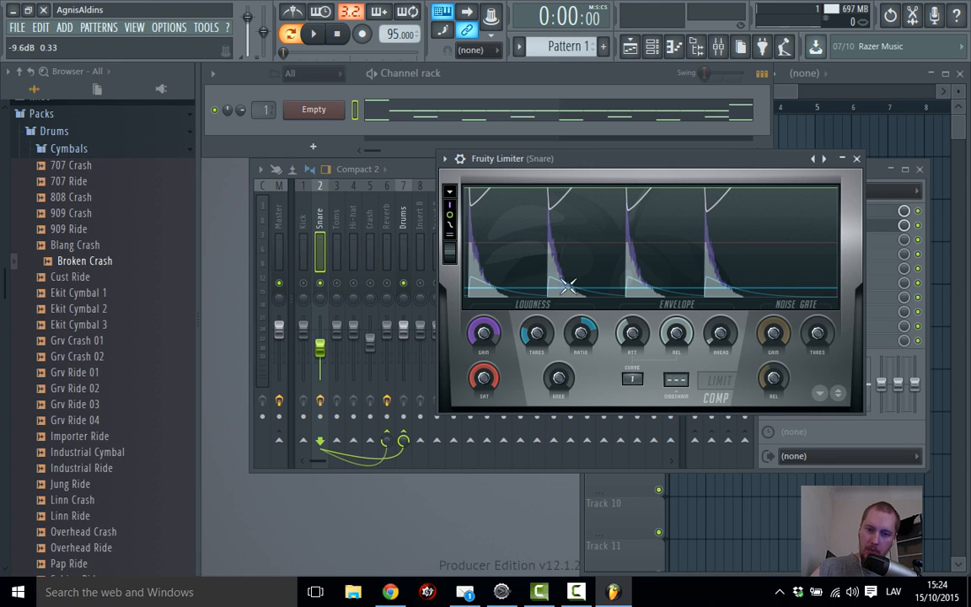
Trim the snare limiter's gain very slightly during playback, close the Fruity Limiter, and stop playback
{"action": "key", "text": "space"}
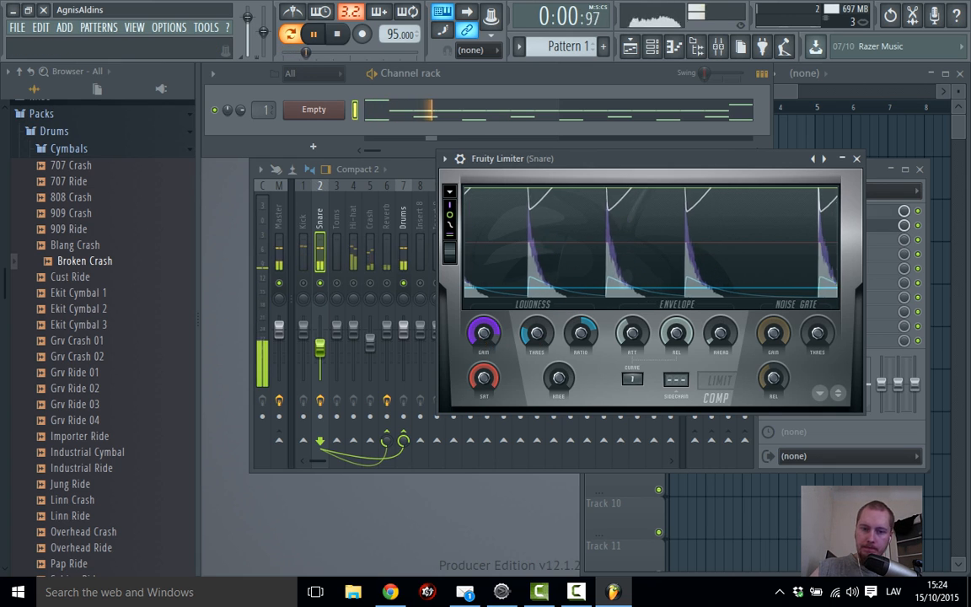
{"action": "left_click_drag", "start_coordinate": [483, 339], "coordinate": [483, 340]}
{"action": "left_click", "coordinate": [856, 159]}
{"action": "key", "text": "space"}
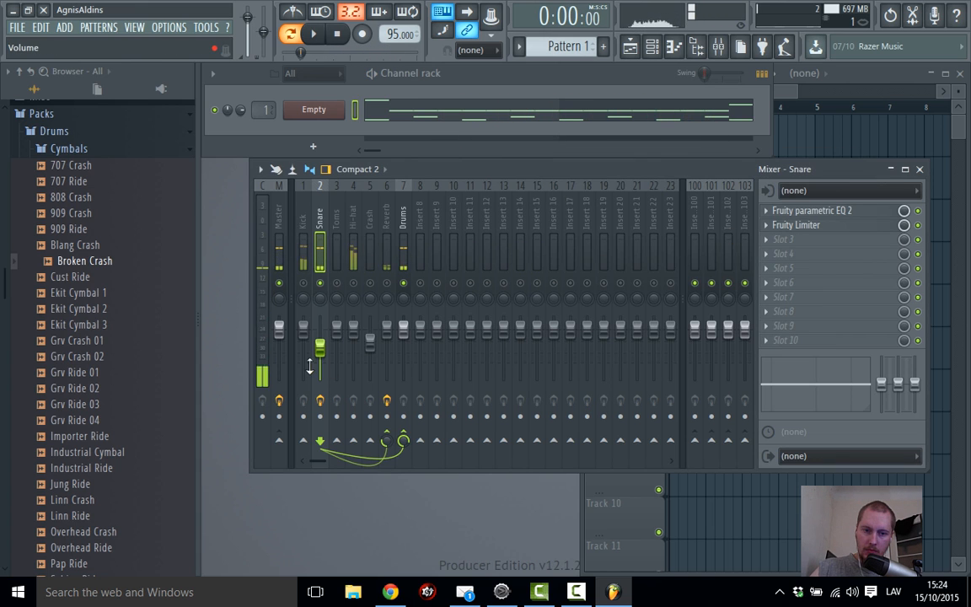
Unsolo the Snare track and play the full drum pattern to hear the processed snare in the mix
{"action": "right_click", "coordinate": [324, 284]}
{"action": "key", "text": "space"}
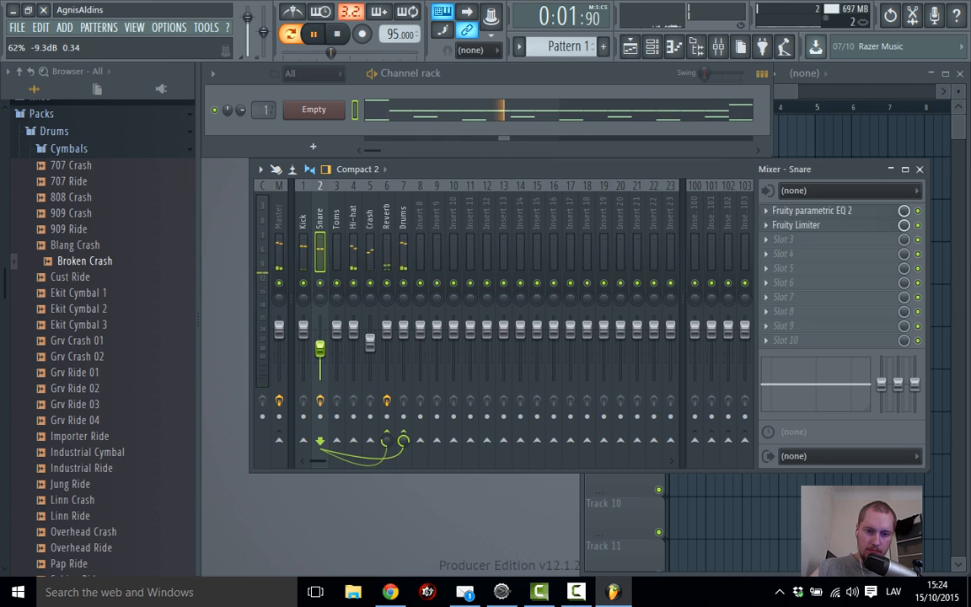
{"action": "key", "text": "space"}
Bypass the Snare track's effects and raise its fader to about 1.7 dB during playback to compare the unprocessed sound
{"action": "left_click", "coordinate": [321, 401]}
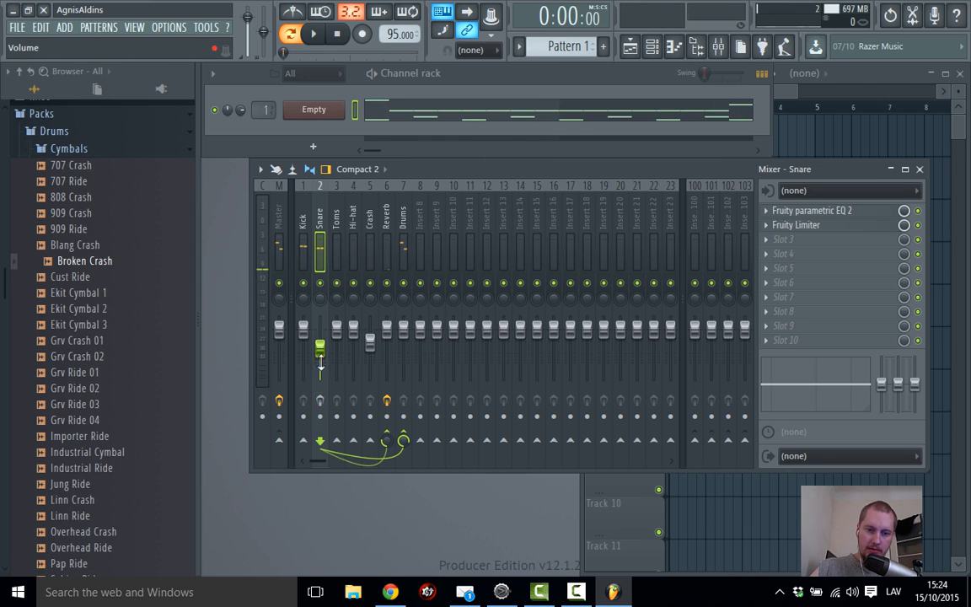
{"action": "key", "text": "space"}
{"action": "left_click_drag", "start_coordinate": [320, 350], "coordinate": [320, 330]}
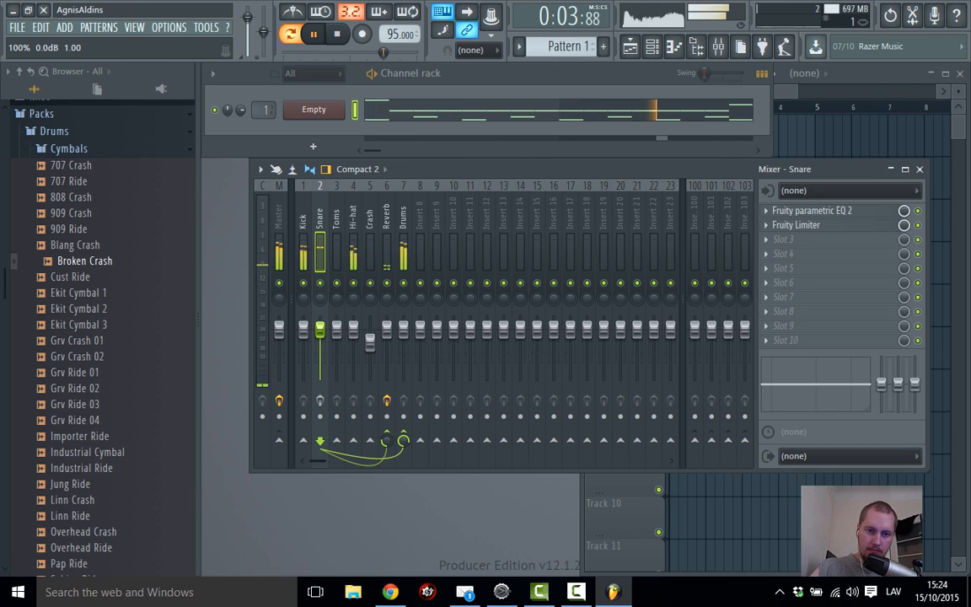
{"action": "left_click_drag", "start_coordinate": [320, 329], "coordinate": [320, 326]}
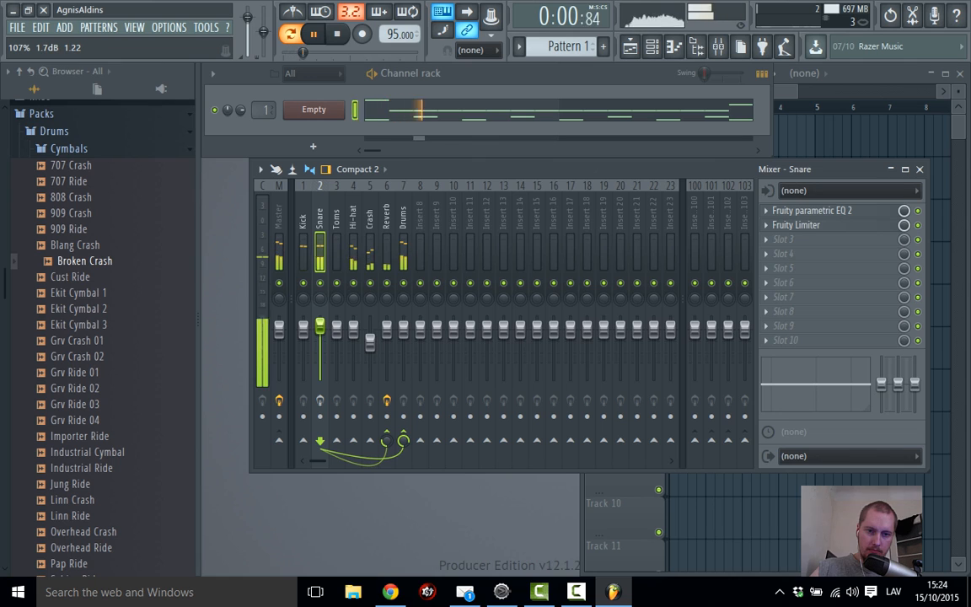
{"action": "key", "text": "space"}
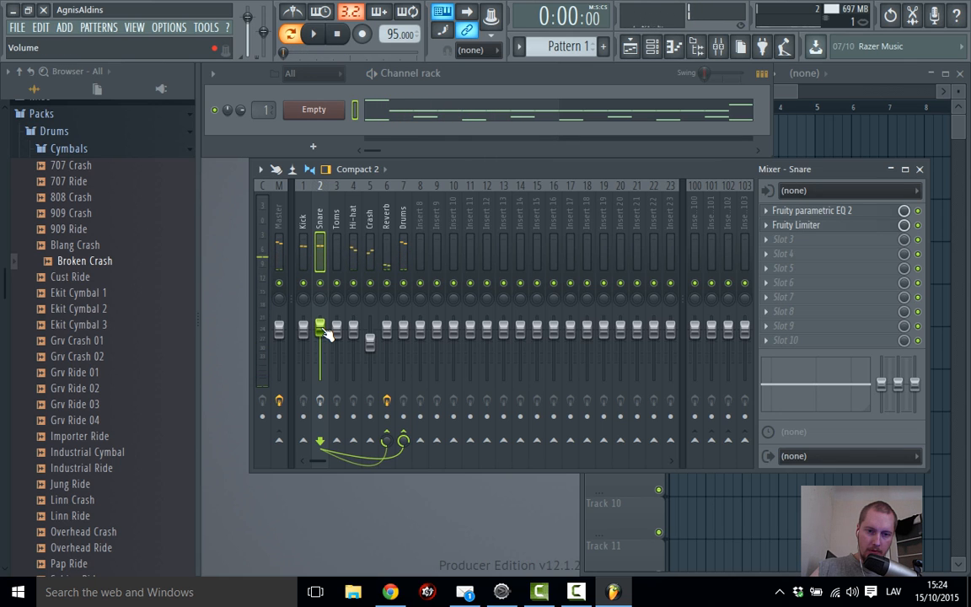
Re-enable the Snare track's effects and set its fader to about -8.1 dB, checking the level against the full pattern
{"action": "left_click_drag", "start_coordinate": [320, 330], "coordinate": [320, 347]}
{"action": "key", "text": "space"}
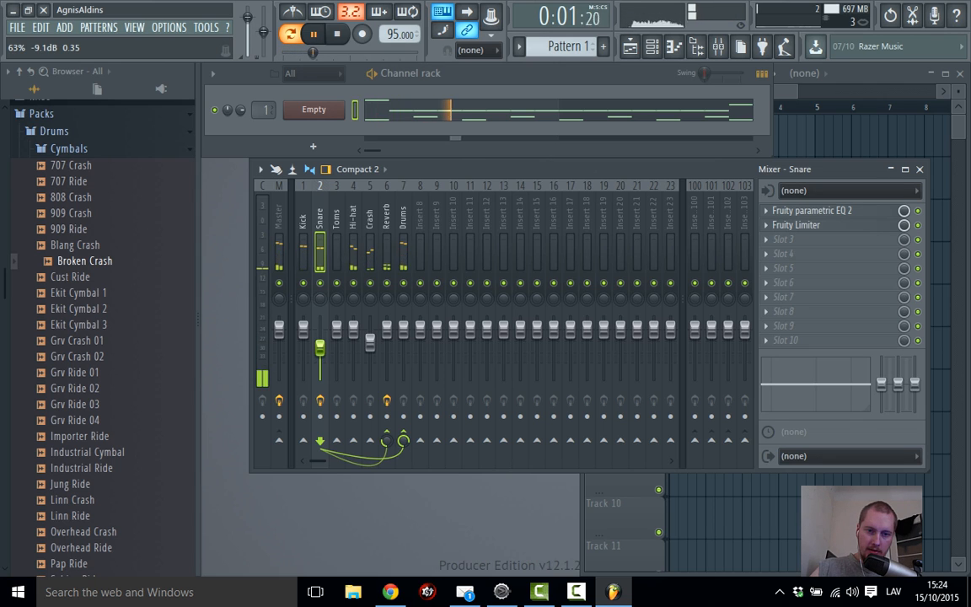
{"action": "key", "text": "space"}
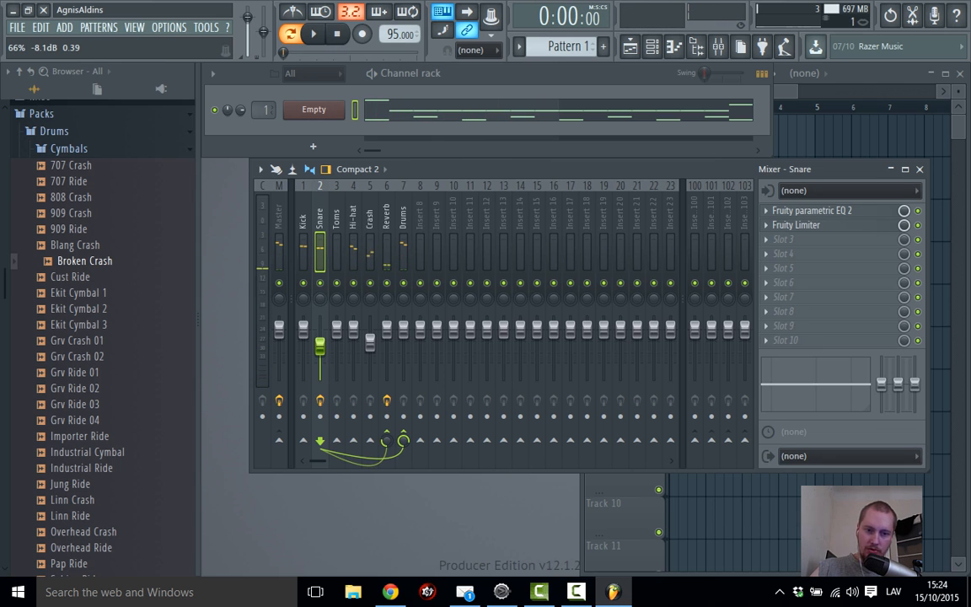
{"action": "key", "text": "space"}
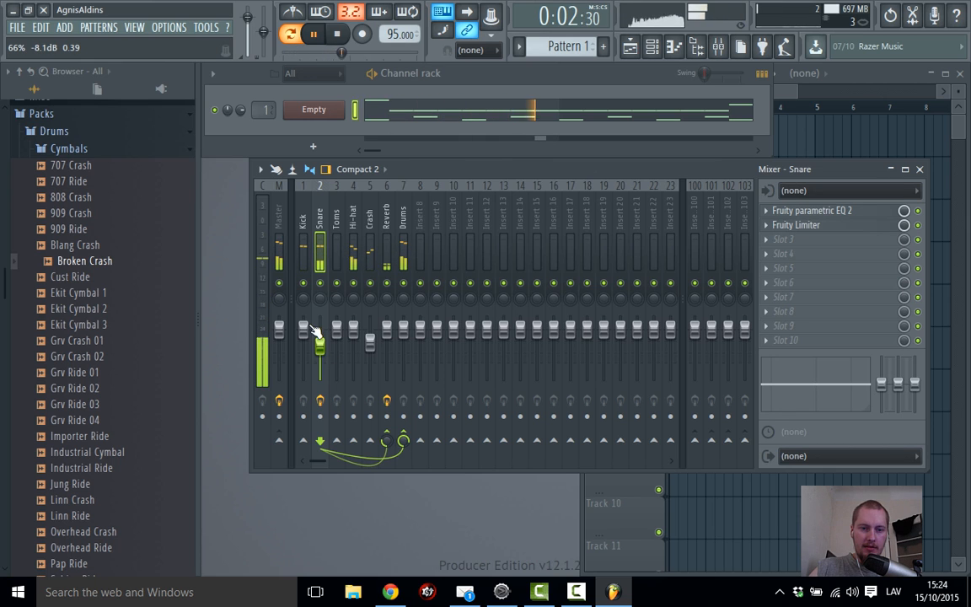
{"action": "key", "text": "space"}
Solo the Kick track and load Fruity Parametric EQ 2 into its first effect slot during playback
{"action": "left_click", "coordinate": [302, 219]}
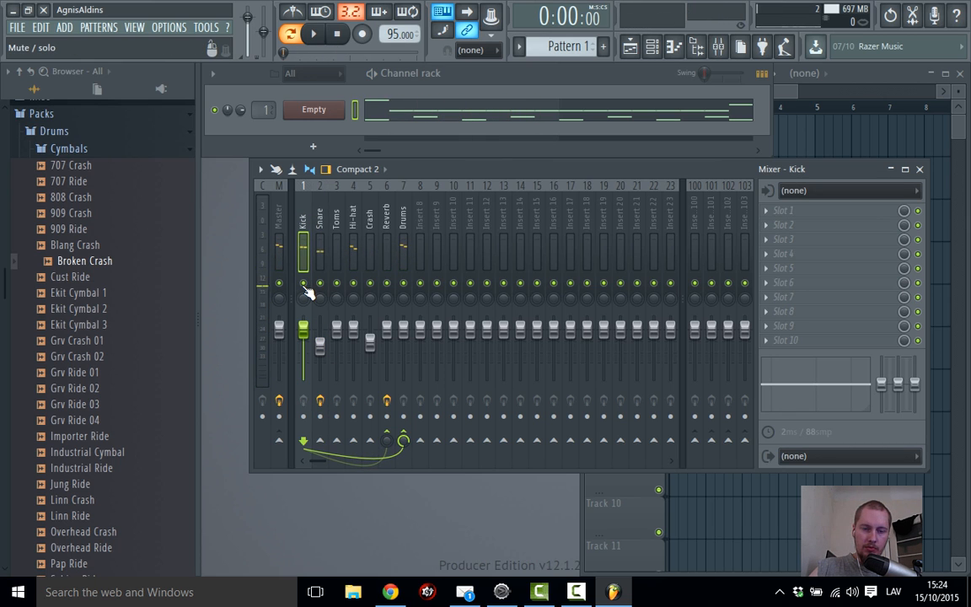
{"action": "right_click", "coordinate": [303, 283]}
{"action": "key", "text": "space"}
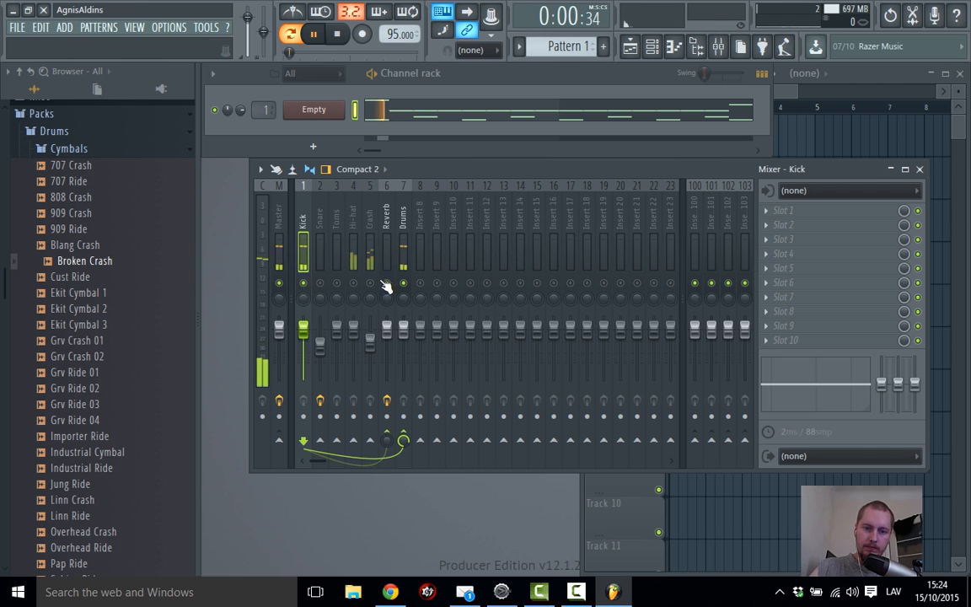
{"action": "left_click", "coordinate": [792, 209]}
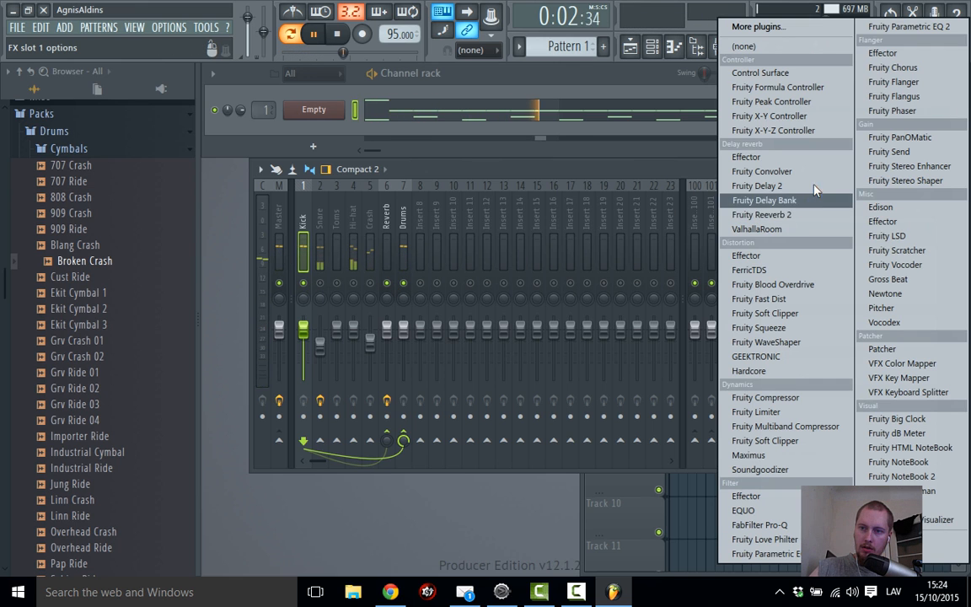
{"action": "left_click", "coordinate": [910, 44]}
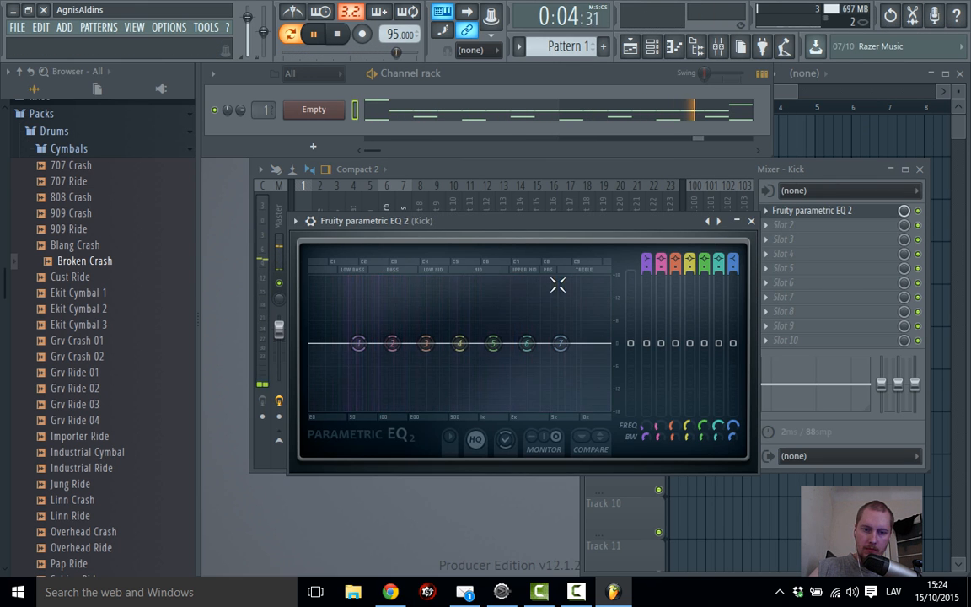
In the FPC's 707 Kick pad, set layer 1's volume to 100% and layer 2's to 81% by ear, and close the FPC
{"action": "left_click", "coordinate": [325, 111]}
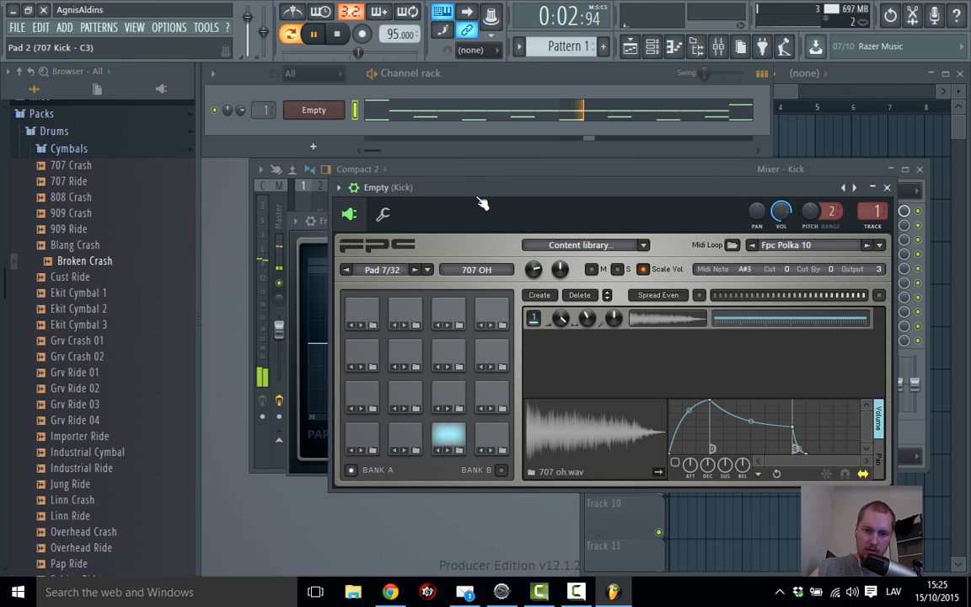
{"action": "mouse_move", "coordinate": [453, 189]}
{"action": "left_mouse_down"}
{"action": "mouse_move", "coordinate": [481, 197]}
{"action": "mouse_move", "coordinate": [456, 183]}
{"action": "left_mouse_up"}
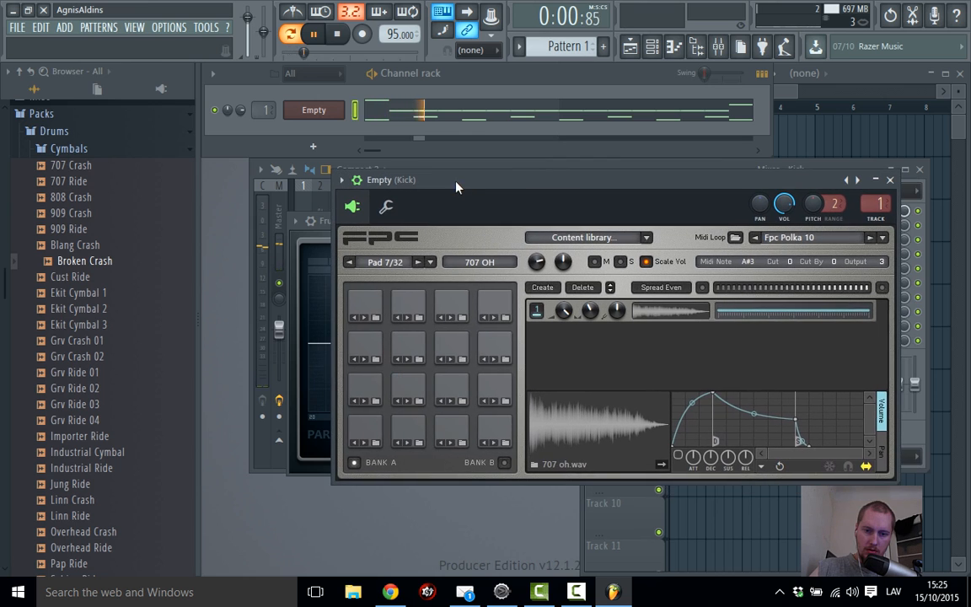
{"action": "key", "text": "space"}
{"action": "left_click", "coordinate": [405, 423]}
{"action": "key", "text": "space"}
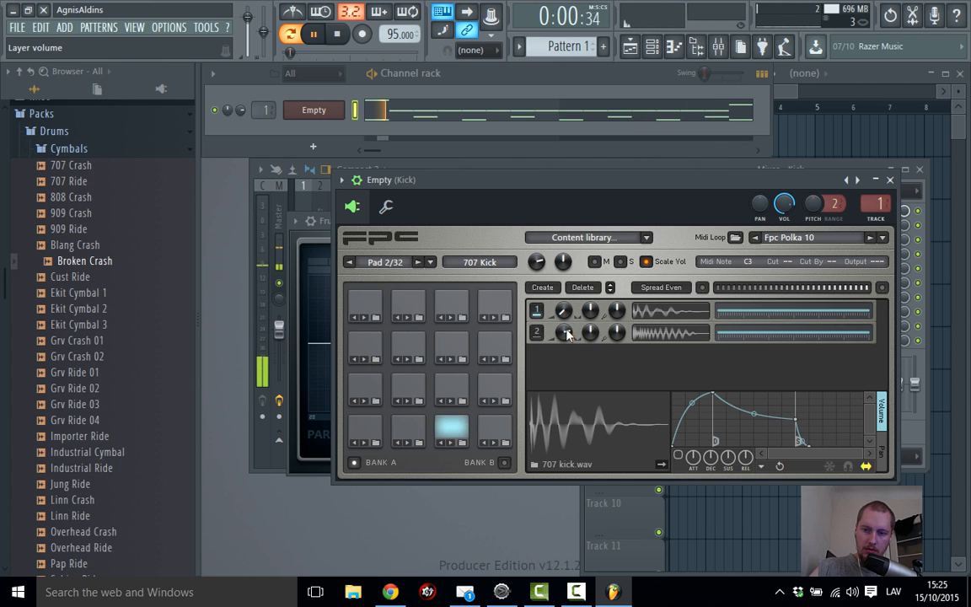
{"action": "left_click_drag", "start_coordinate": [564, 312], "coordinate": [565, 225]}
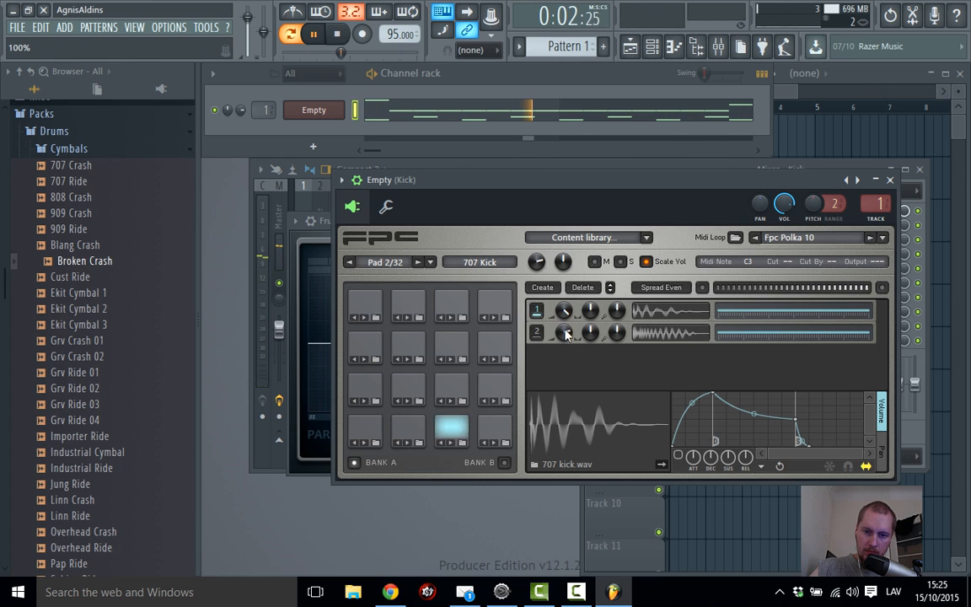
{"action": "mouse_move", "coordinate": [566, 332]}
{"action": "left_mouse_down"}
{"action": "mouse_move", "coordinate": [566, 398]}
{"action": "mouse_move", "coordinate": [565, 351]}
{"action": "left_mouse_up"}
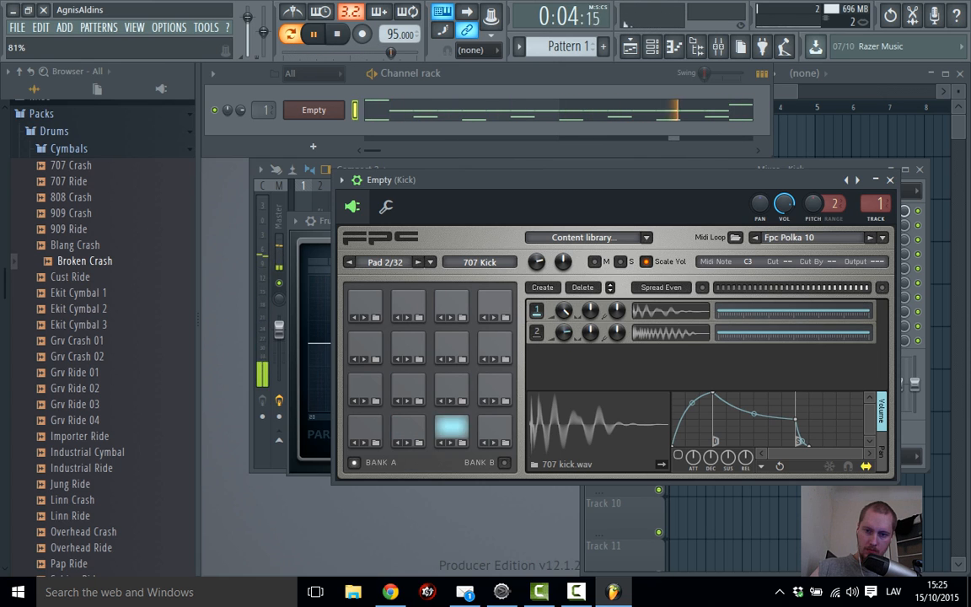
{"action": "left_click", "coordinate": [890, 179]}
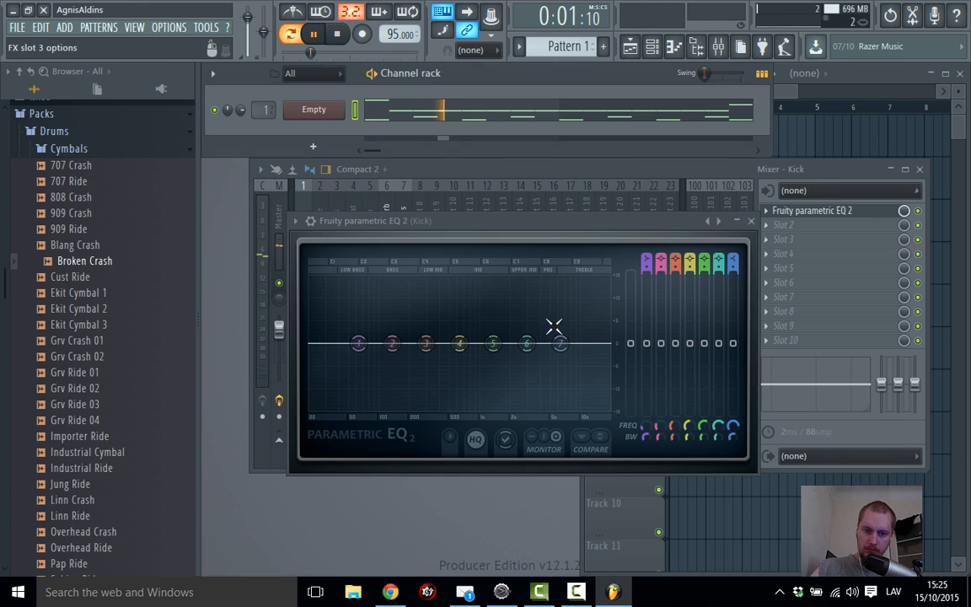
{"action": "key", "text": "space"}
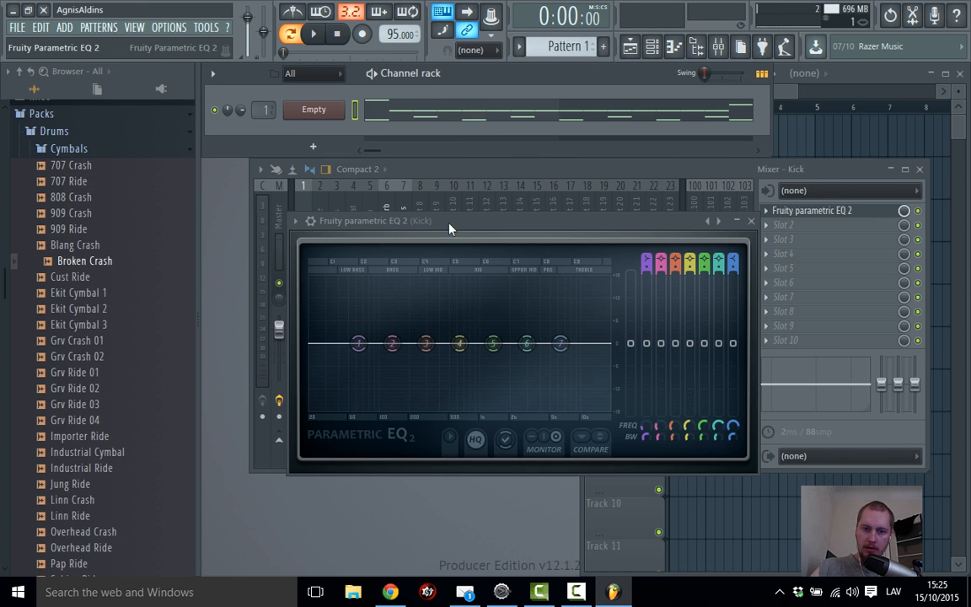
Try boosting the kick EQ's band 2 by about 3.8 dB at 122 Hz, and bring the band back to roughly 0 dB
{"action": "left_click_drag", "start_coordinate": [449, 229], "coordinate": [472, 206]}
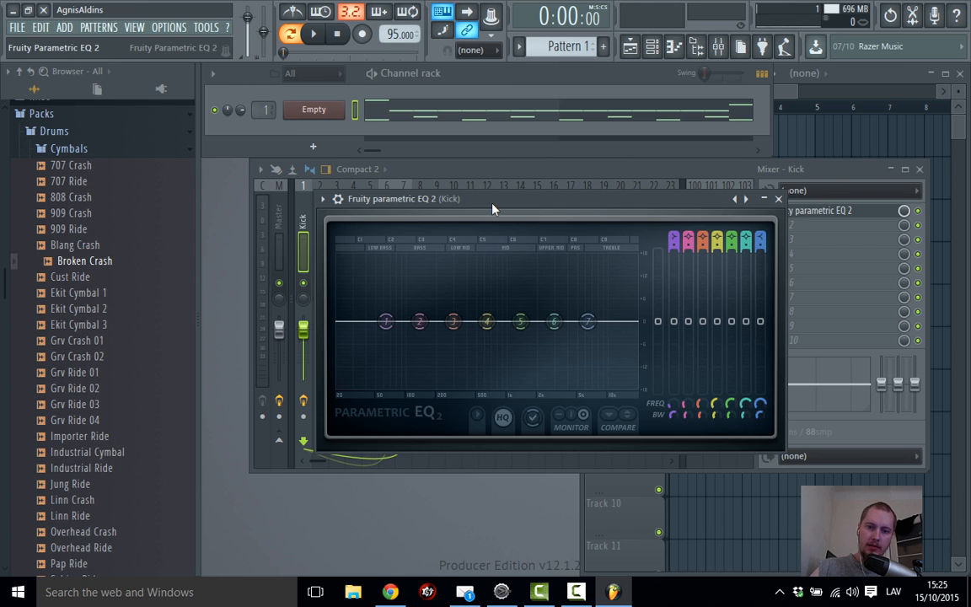
{"action": "left_click_drag", "start_coordinate": [494, 213], "coordinate": [441, 234]}
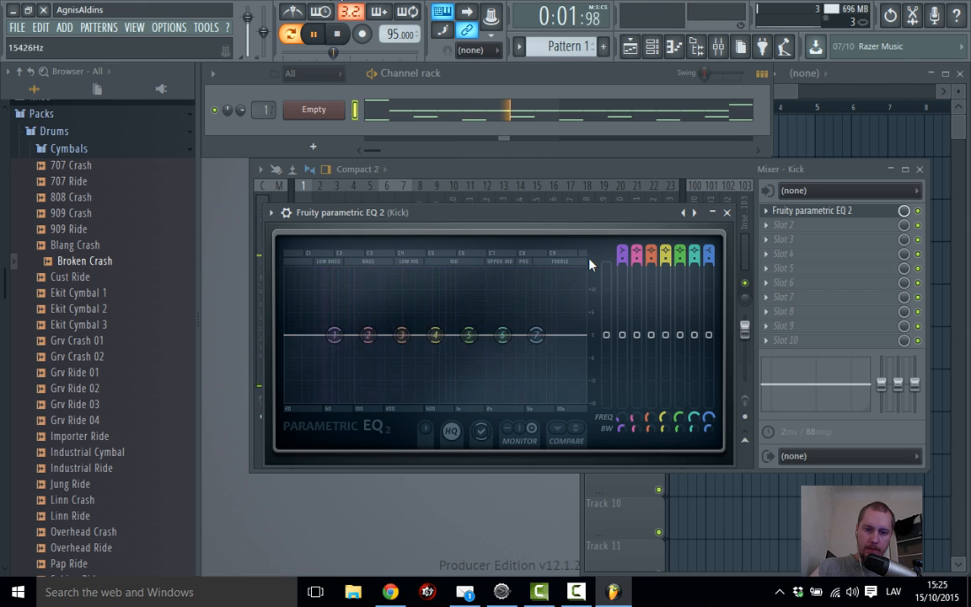
{"action": "left_click_drag", "start_coordinate": [368, 334], "coordinate": [396, 311]}
{"action": "key", "text": "space"}
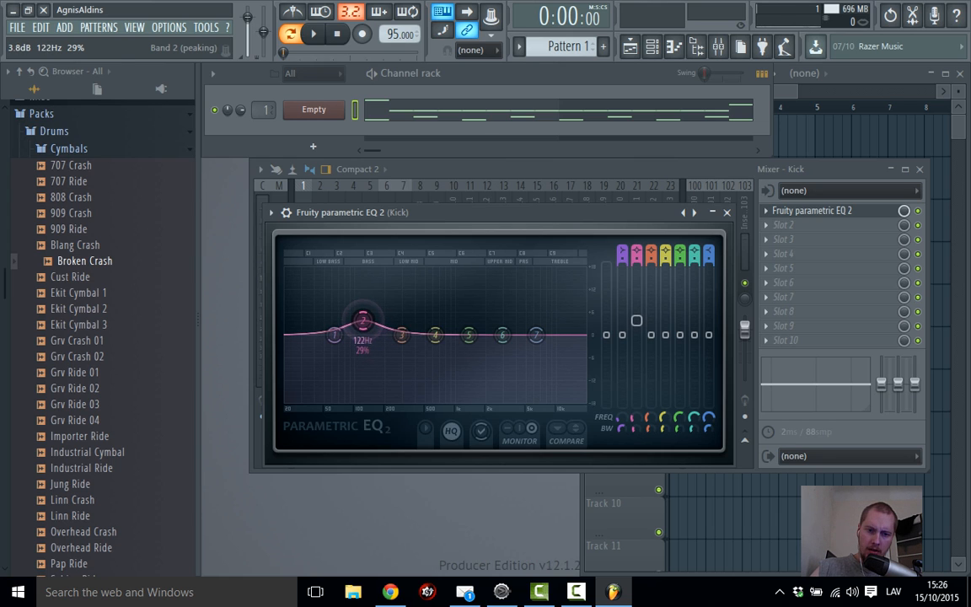
{"action": "left_click_drag", "start_coordinate": [372, 318], "coordinate": [372, 335]}
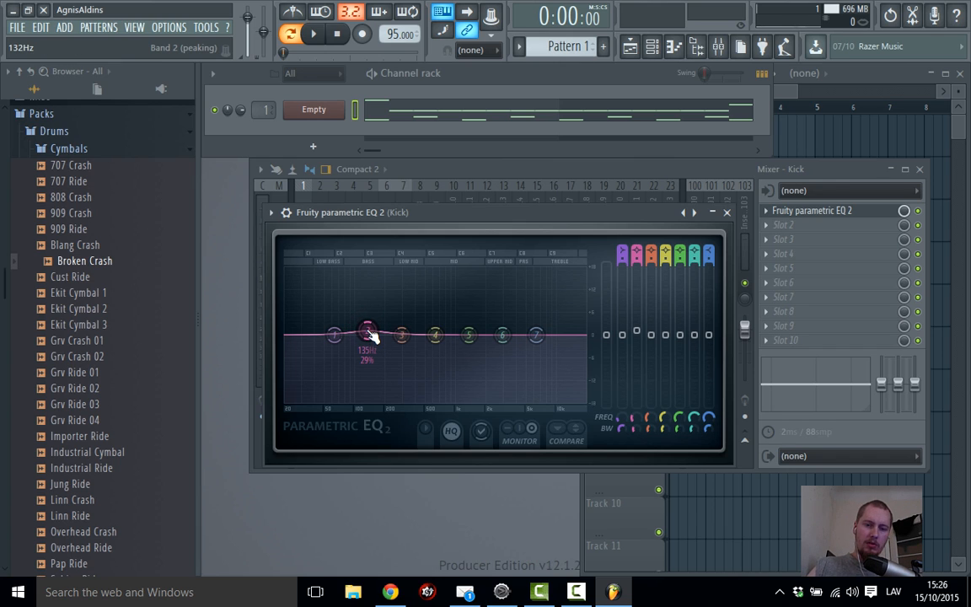
{"action": "mouse_move", "coordinate": [367, 331]}
{"action": "left_mouse_down"}
{"action": "mouse_move", "coordinate": [368, 321]}
{"action": "mouse_move", "coordinate": [371, 335]}
{"action": "left_mouse_up"}
{"action": "key", "text": "space"}
{"action": "key", "text": "space"}
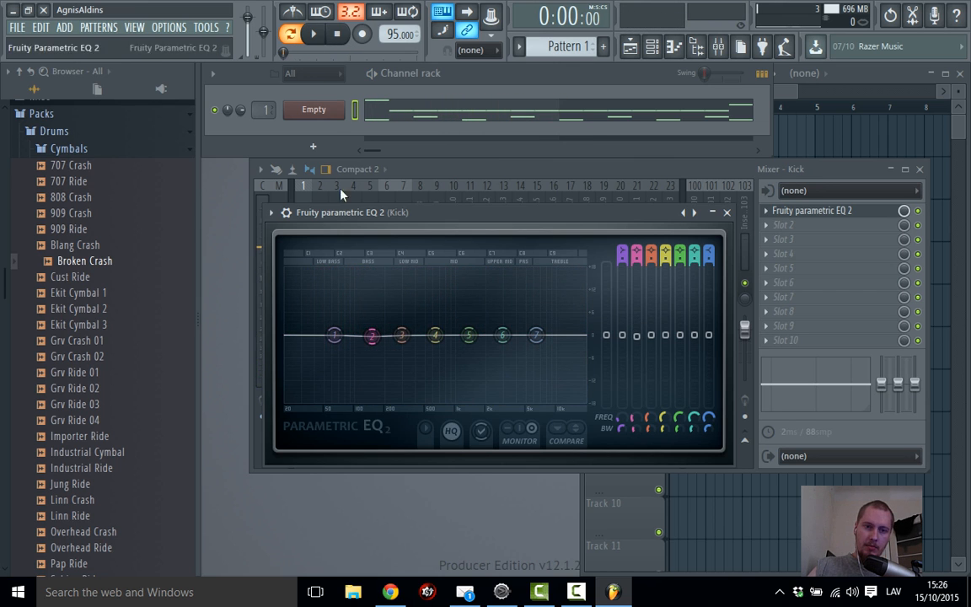
Preview the 707 Kick pad and its first layer in the FPC beside the kick EQ to examine their frequency spectrum
{"action": "left_click", "coordinate": [327, 113]}
{"action": "left_click", "coordinate": [422, 390]}
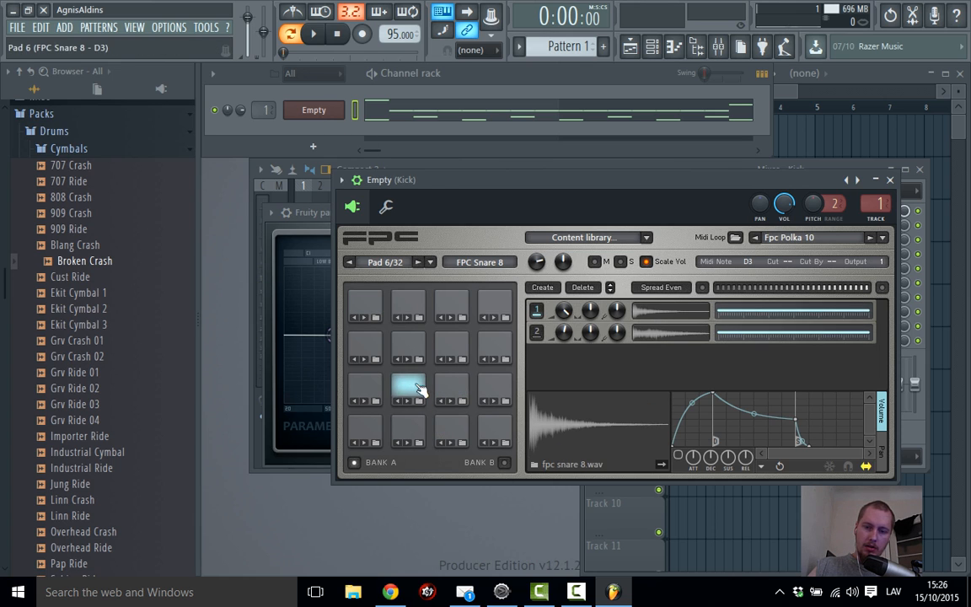
{"action": "left_click", "coordinate": [413, 428]}
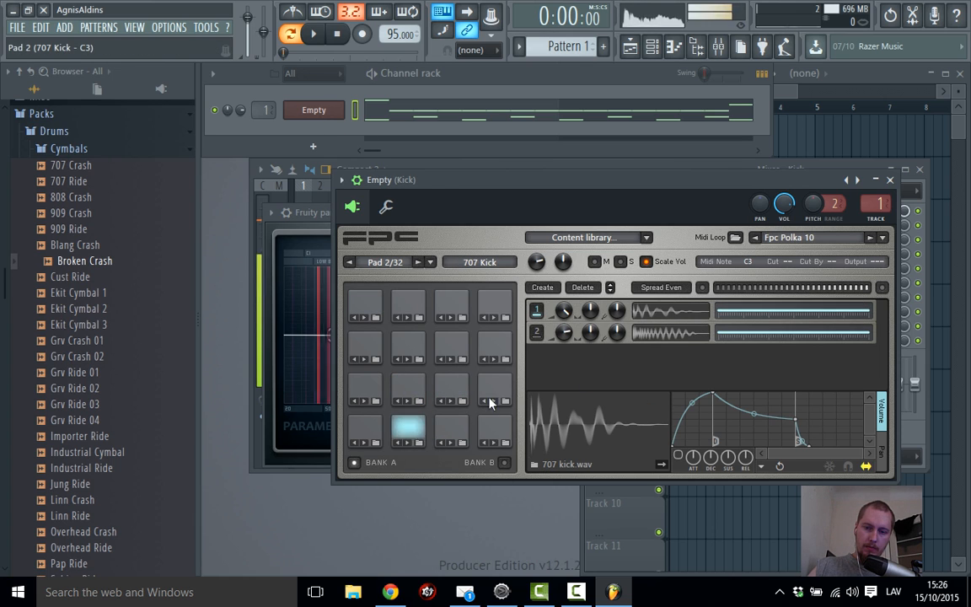
{"action": "left_click", "coordinate": [660, 312]}
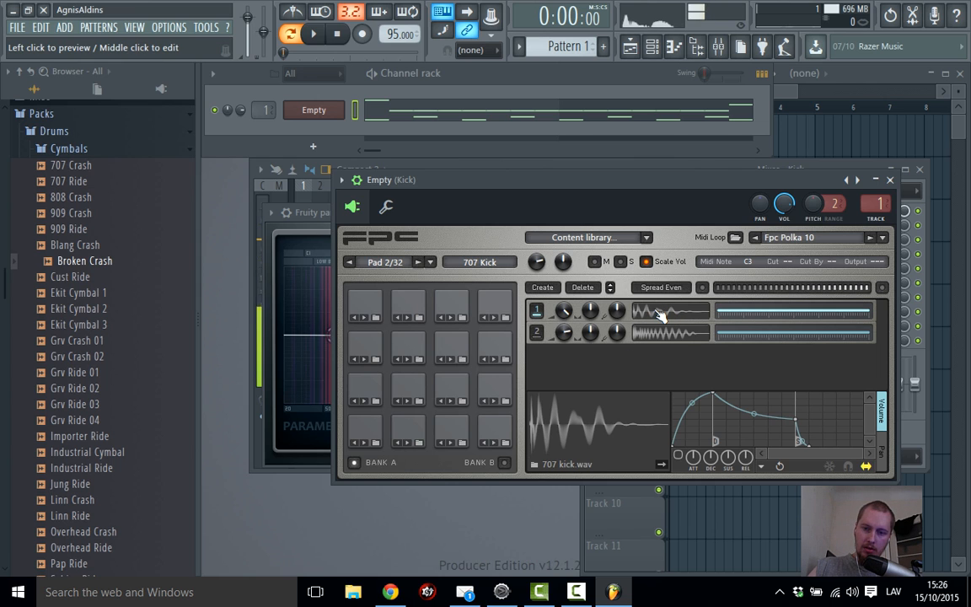
{"action": "left_click", "coordinate": [661, 313]}
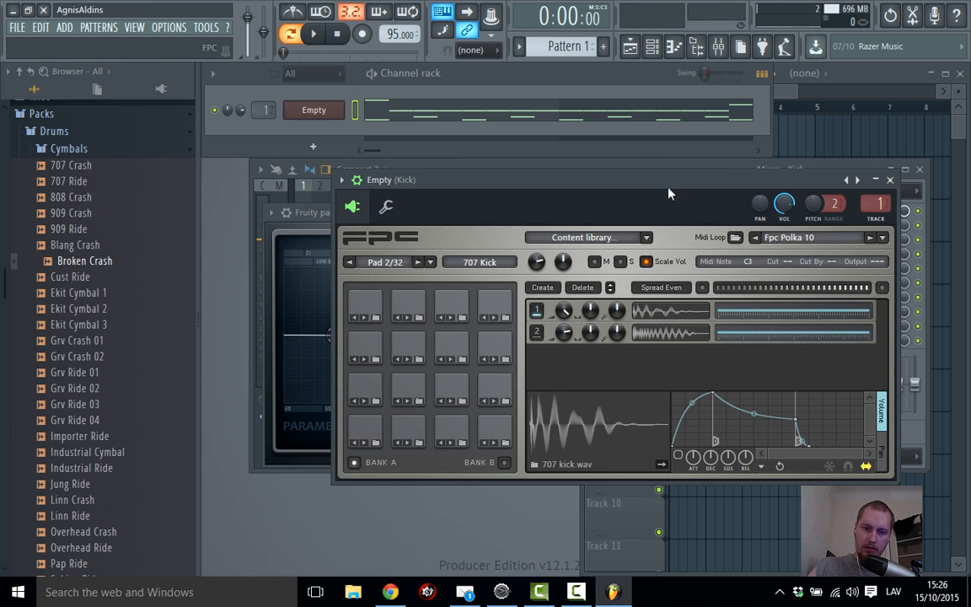
{"action": "left_click_drag", "start_coordinate": [668, 194], "coordinate": [762, 201]}
{"action": "left_click", "coordinate": [762, 318]}
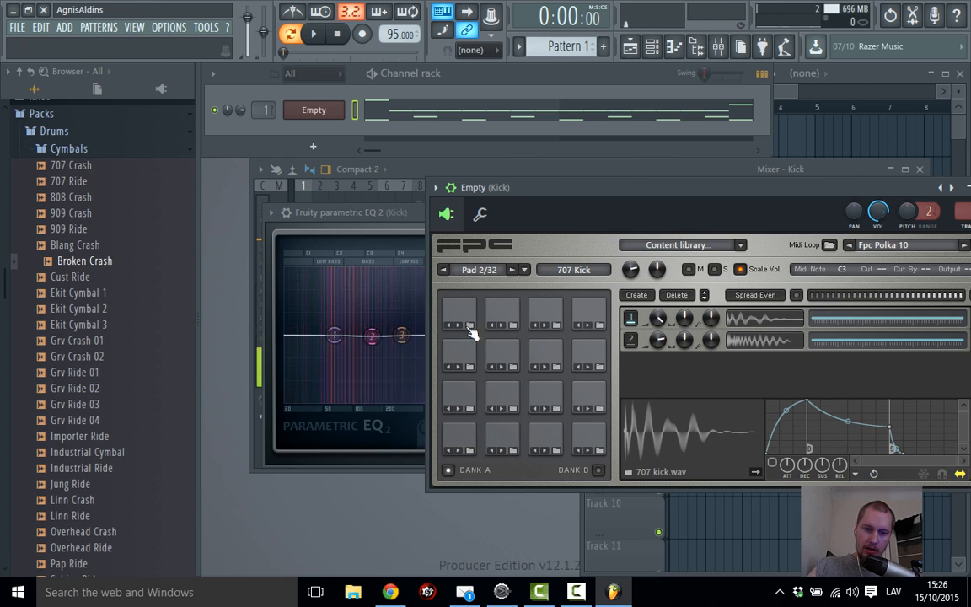
Shift the kick EQ's band 2 to about 132 Hz near 0 dB, preview the kick basic layer against its spectrum, and close the EQ
{"action": "mouse_move", "coordinate": [372, 335]}
{"action": "left_mouse_down"}
{"action": "mouse_move", "coordinate": [380, 326]}
{"action": "mouse_move", "coordinate": [342, 330]}
{"action": "mouse_move", "coordinate": [366, 335]}
{"action": "left_mouse_up"}
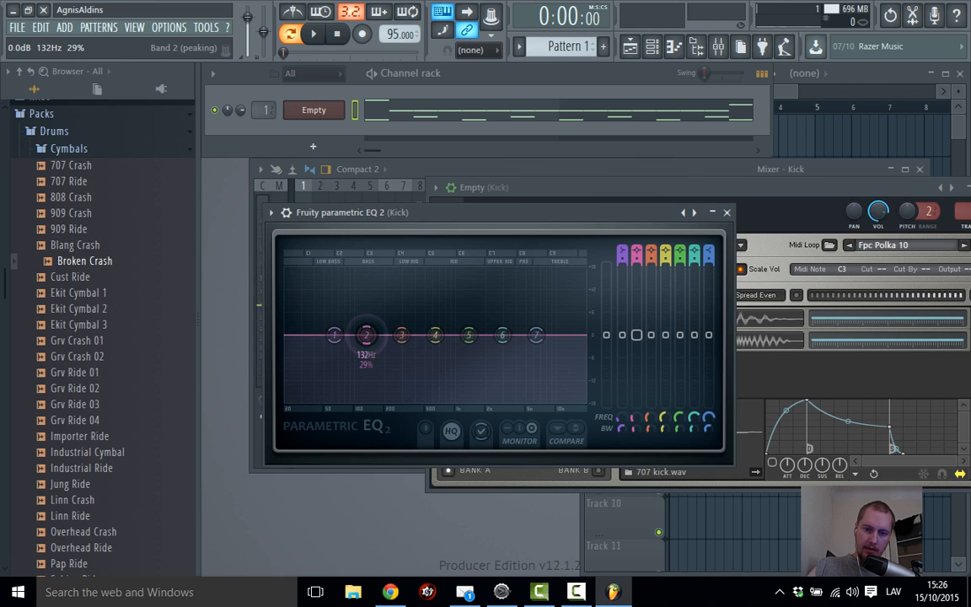
{"action": "left_click", "coordinate": [768, 352]}
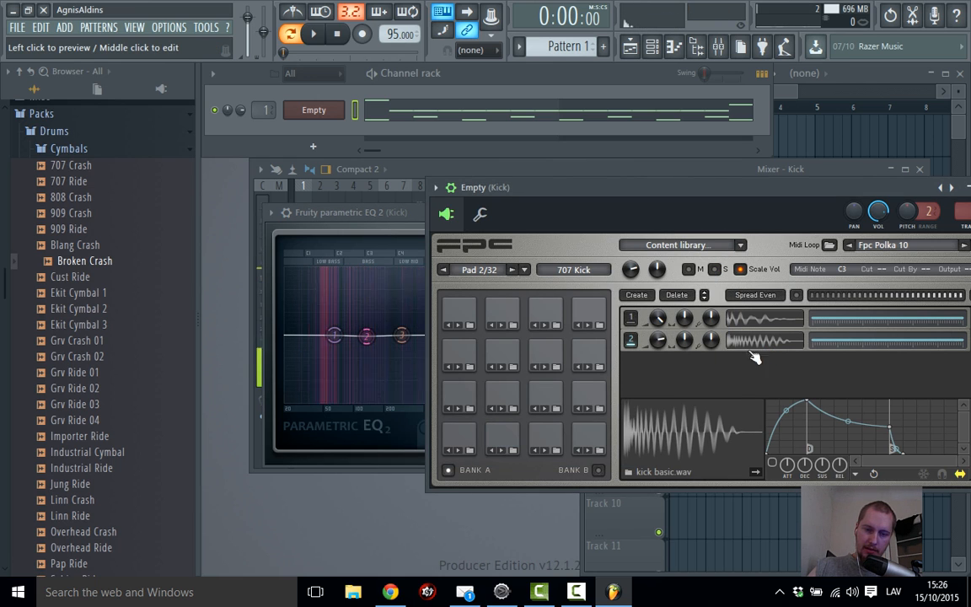
{"action": "left_click", "coordinate": [411, 239]}
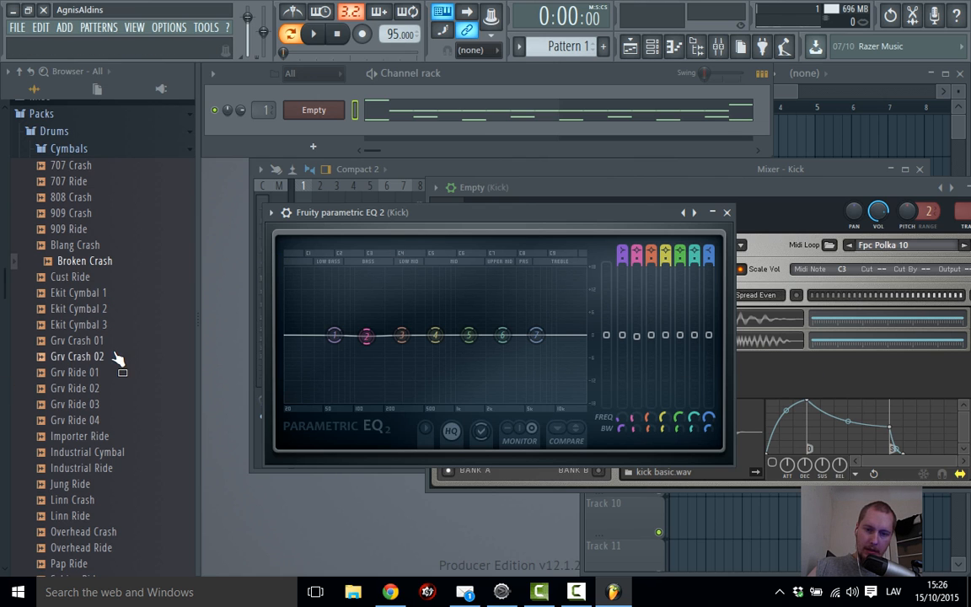
{"action": "left_click", "coordinate": [767, 355]}
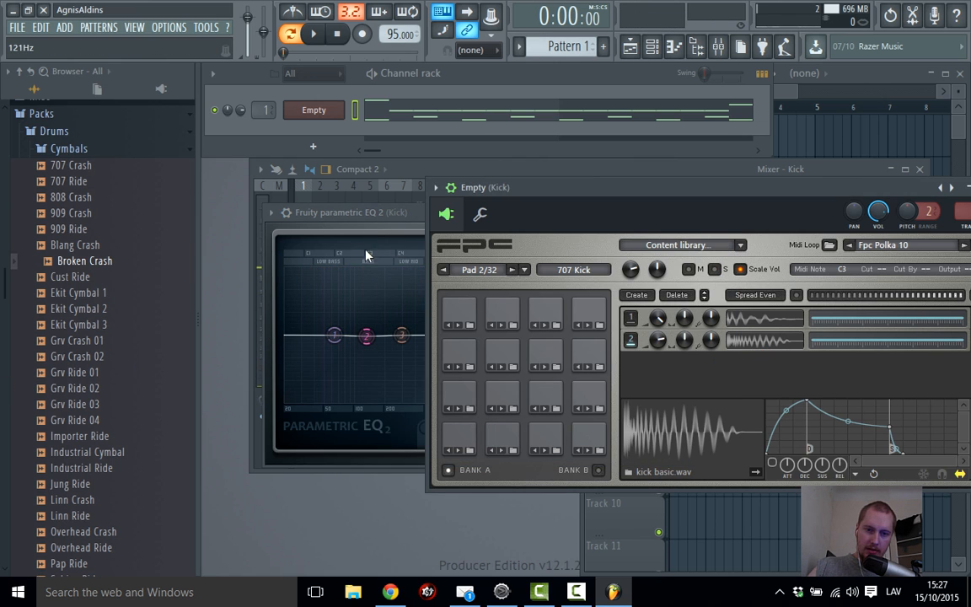
{"action": "left_click", "coordinate": [329, 225]}
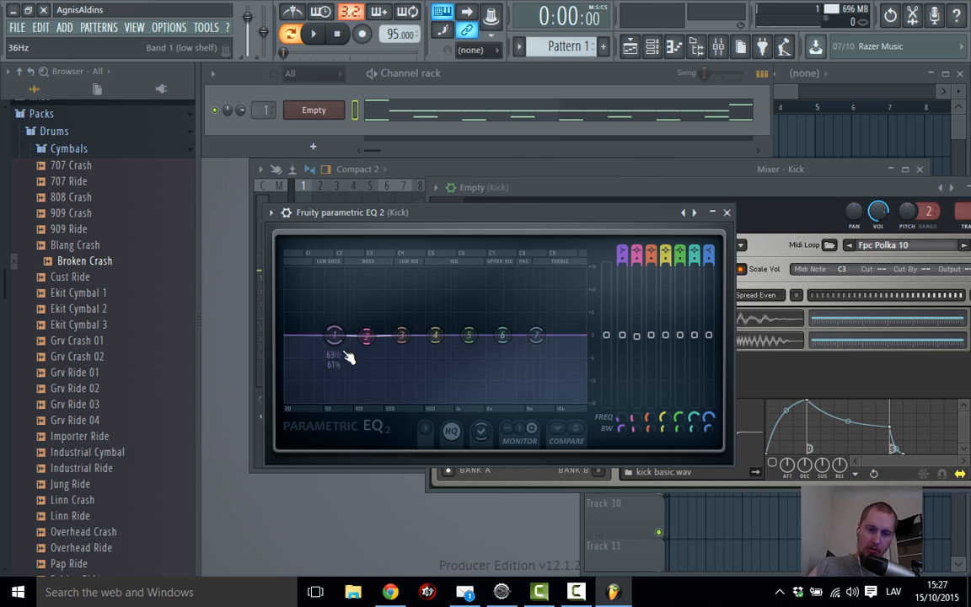
{"action": "left_click", "coordinate": [730, 213]}
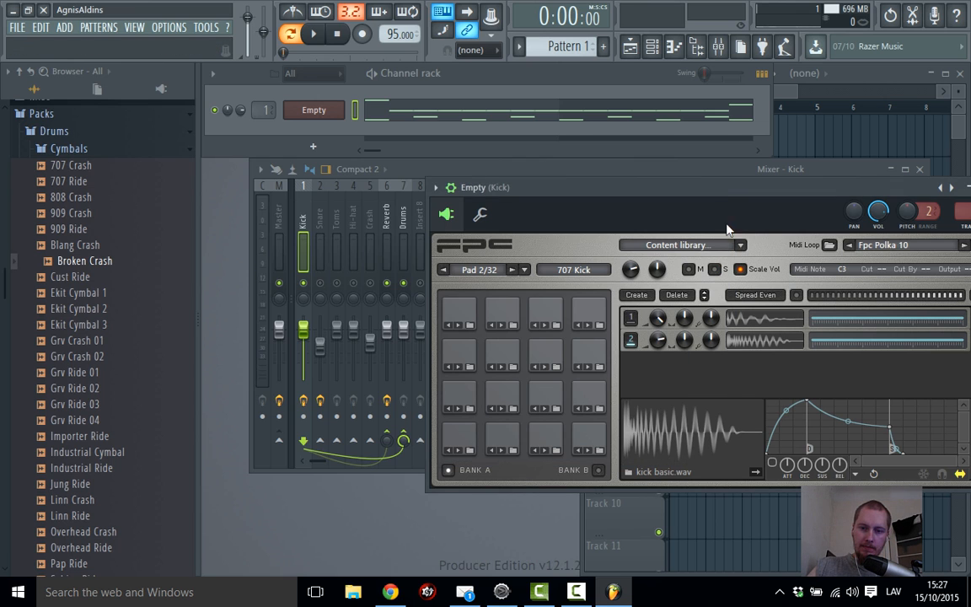
Play the pattern and reopen the Fruity parametric EQ 2 on the mixer's Kick track
{"action": "key", "text": "space"}
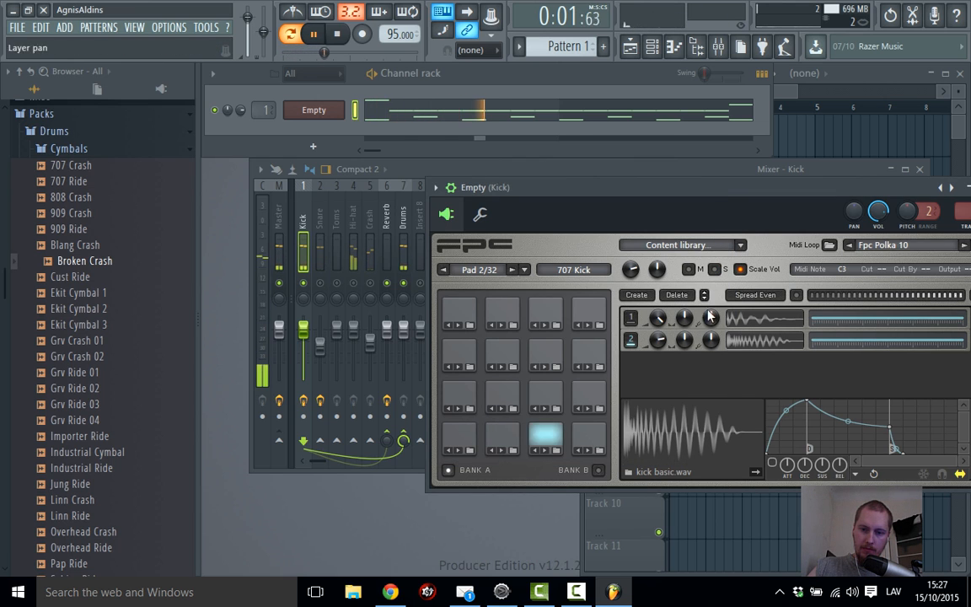
{"action": "left_click", "coordinate": [345, 167]}
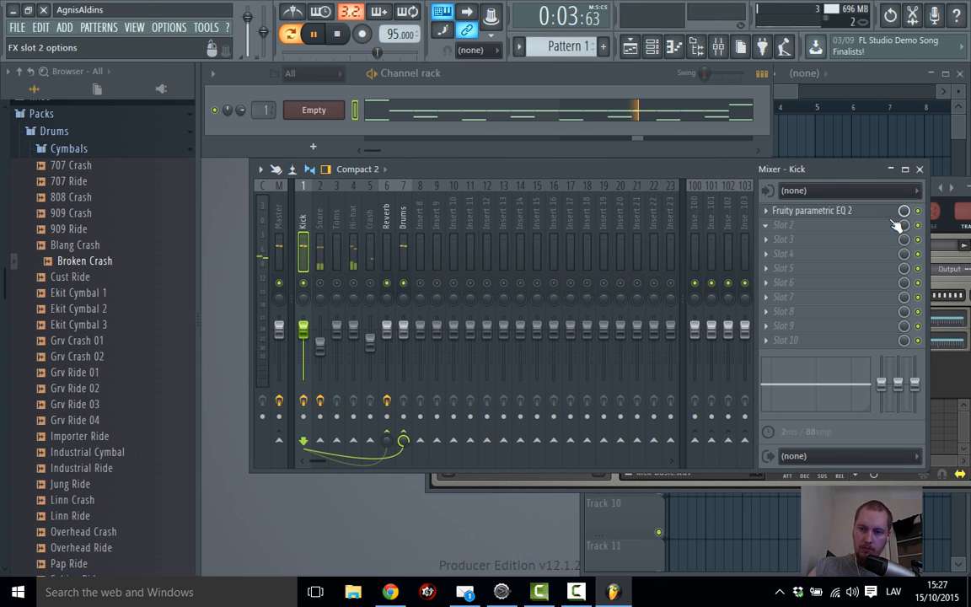
{"action": "left_click", "coordinate": [862, 211]}
{"action": "left_click", "coordinate": [861, 211]}
{"action": "left_click", "coordinate": [861, 224]}
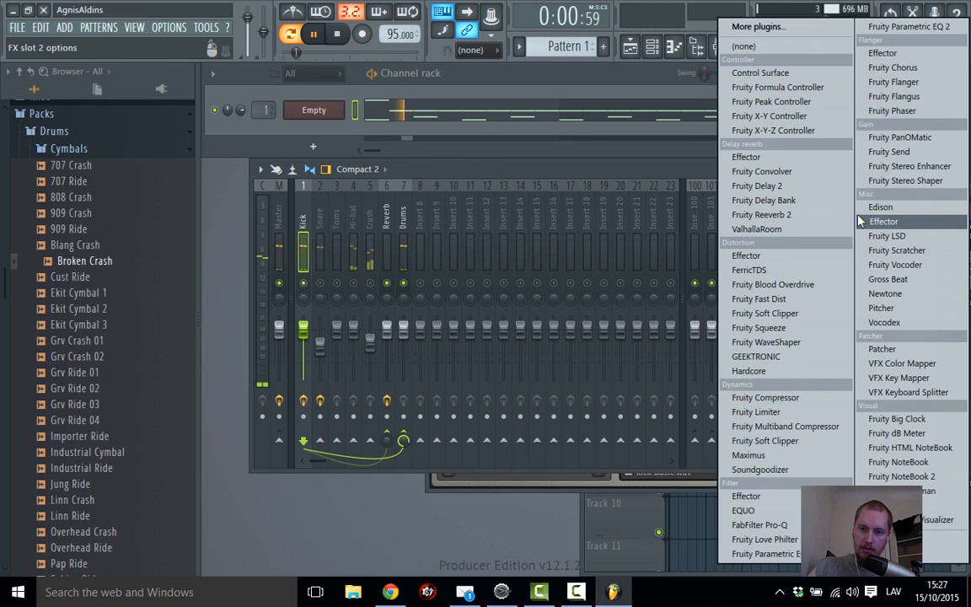
{"action": "left_click", "coordinate": [668, 171]}
{"action": "left_click", "coordinate": [832, 212]}
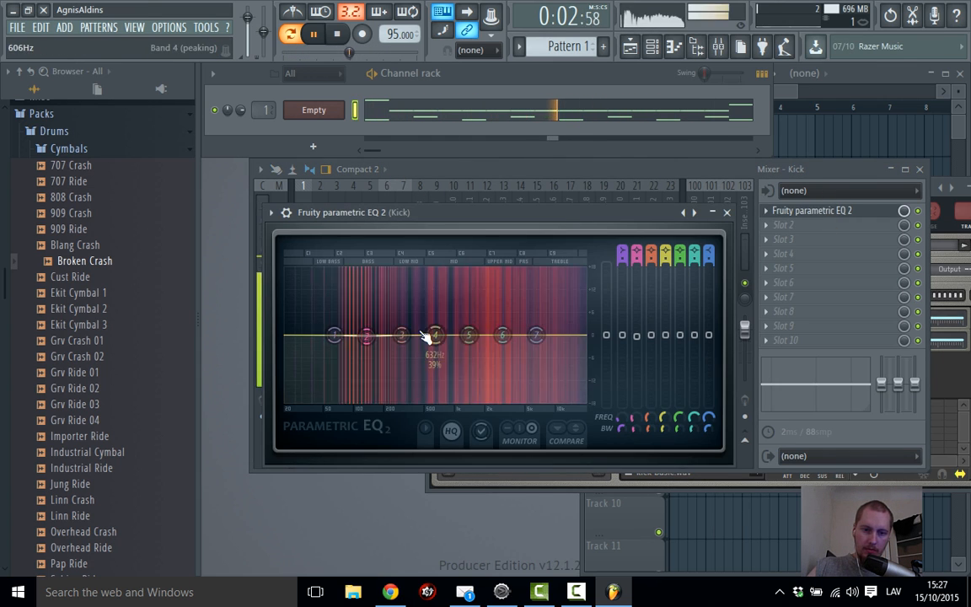
{"action": "key", "text": "space"}
Cut the kick EQ's band 2 by about 2.2 dB at 201 Hz with 19% bandwidth, listening to the pattern
{"action": "left_click_drag", "start_coordinate": [368, 335], "coordinate": [368, 331]}
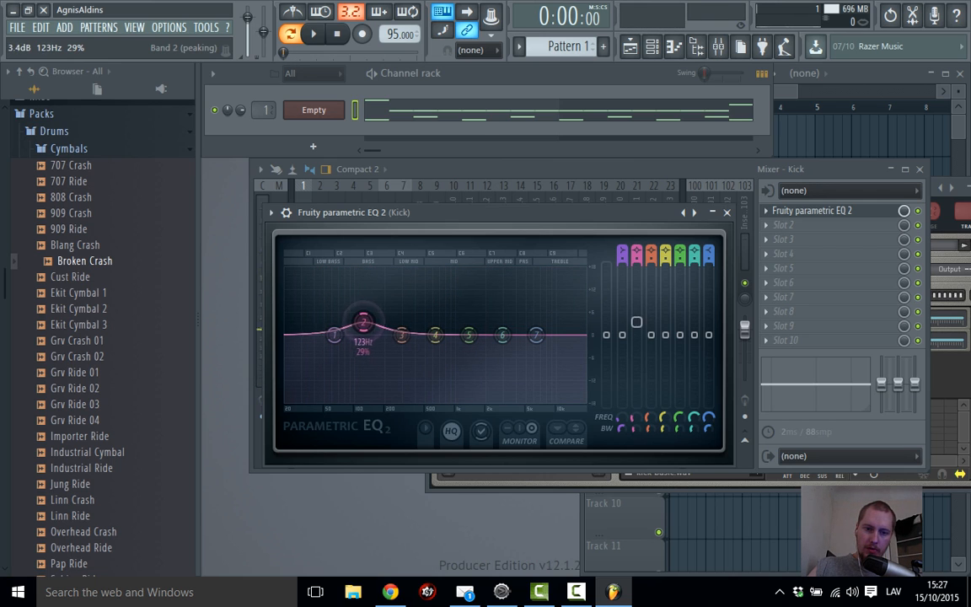
{"action": "mouse_move", "coordinate": [367, 334]}
{"action": "left_mouse_down"}
{"action": "mouse_move", "coordinate": [390, 335]}
{"action": "mouse_move", "coordinate": [377, 338]}
{"action": "left_mouse_up"}
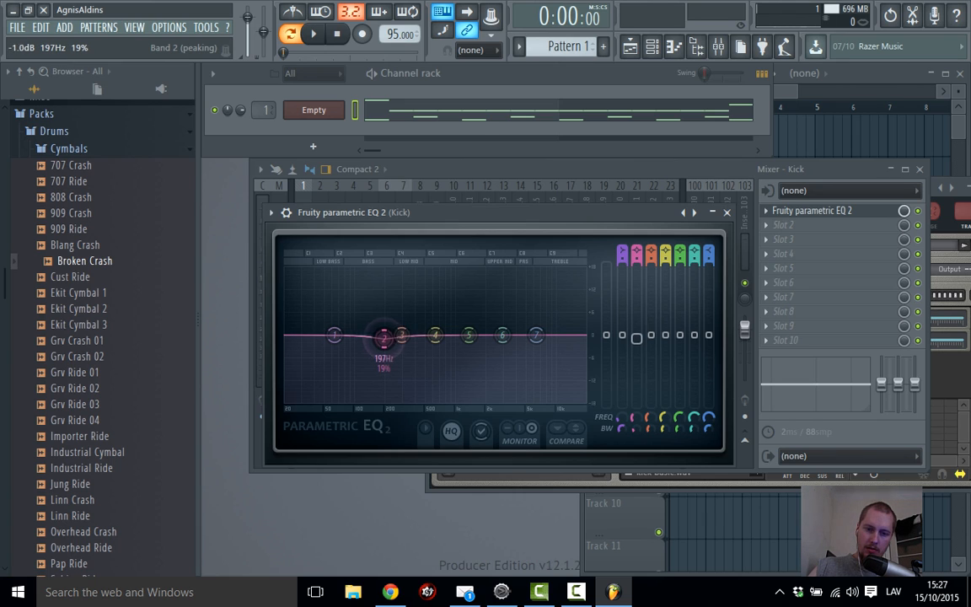
{"action": "key", "text": "space"}
{"action": "mouse_move", "coordinate": [388, 342]}
{"action": "left_mouse_down"}
{"action": "mouse_move", "coordinate": [390, 320]}
{"action": "mouse_move", "coordinate": [384, 342]}
{"action": "left_mouse_up"}
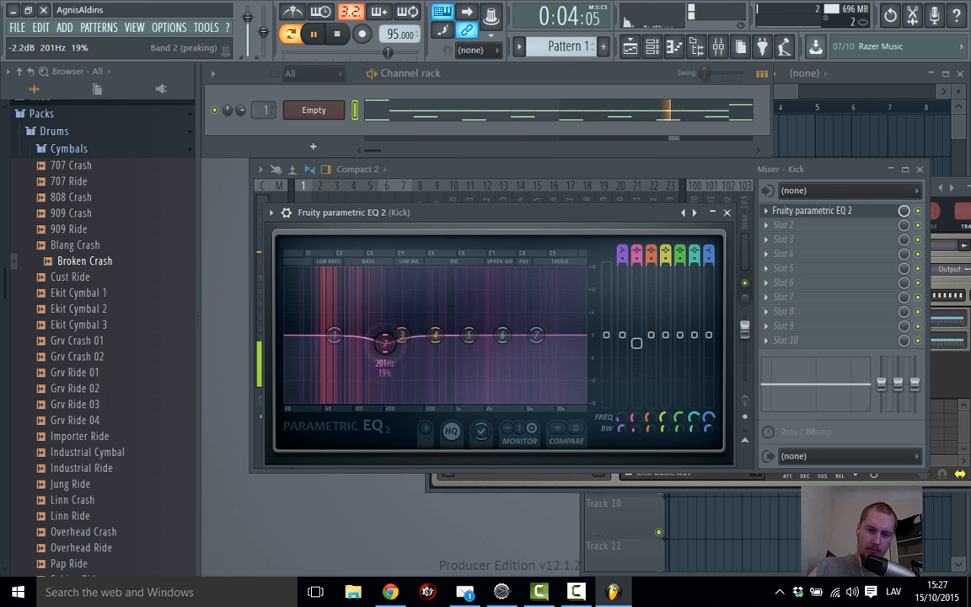
{"action": "key", "text": "space"}
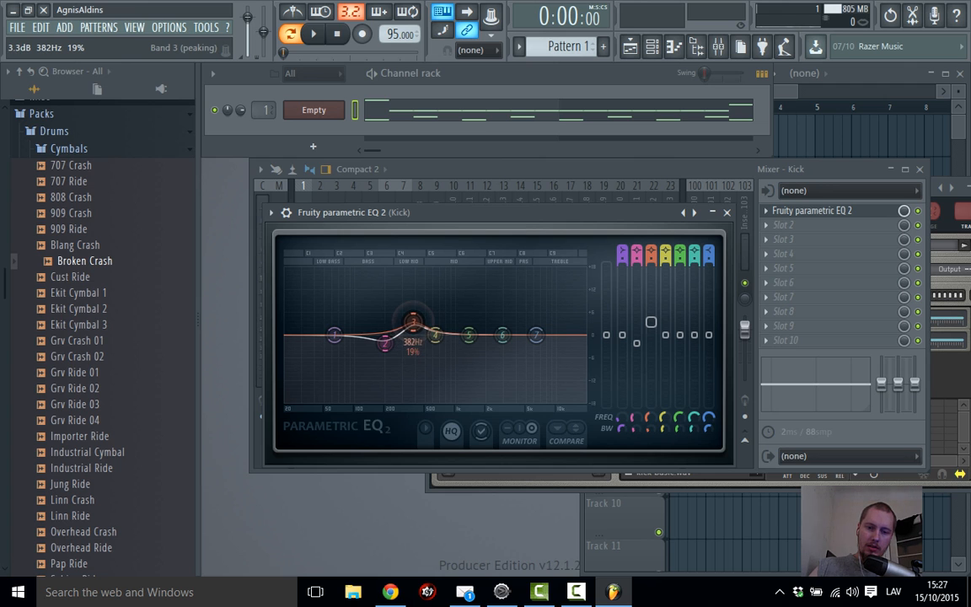
Audition a band 3 boost of about 5.3 dB at 433 Hz, and pull the band down to a slight cut around 400 Hz
{"action": "key", "text": "space"}
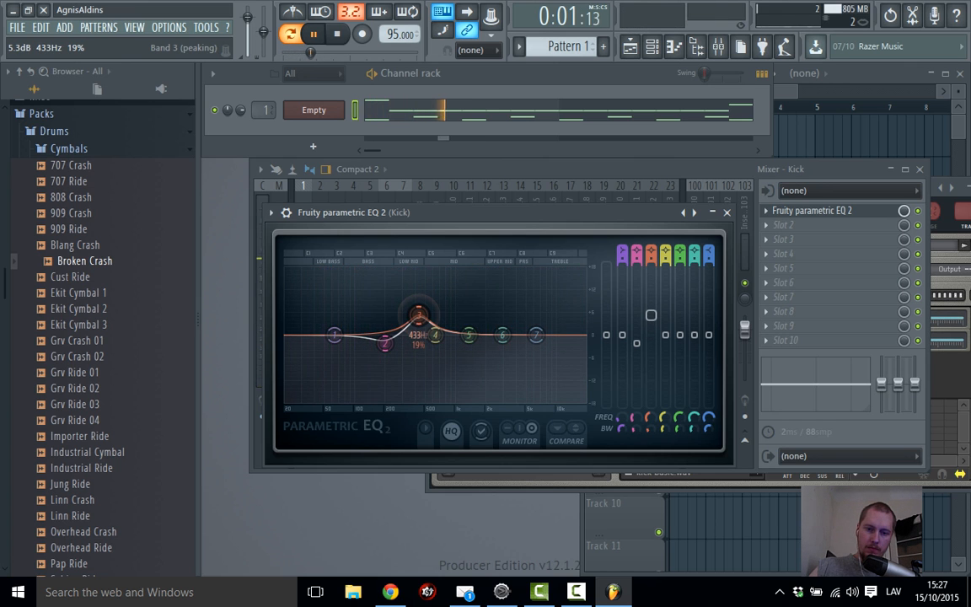
{"action": "mouse_move", "coordinate": [415, 331]}
{"action": "left_mouse_down"}
{"action": "mouse_move", "coordinate": [430, 316]}
{"action": "mouse_move", "coordinate": [414, 321]}
{"action": "mouse_move", "coordinate": [425, 336]}
{"action": "mouse_move", "coordinate": [416, 342]}
{"action": "left_mouse_up"}
{"action": "key", "text": "space"}
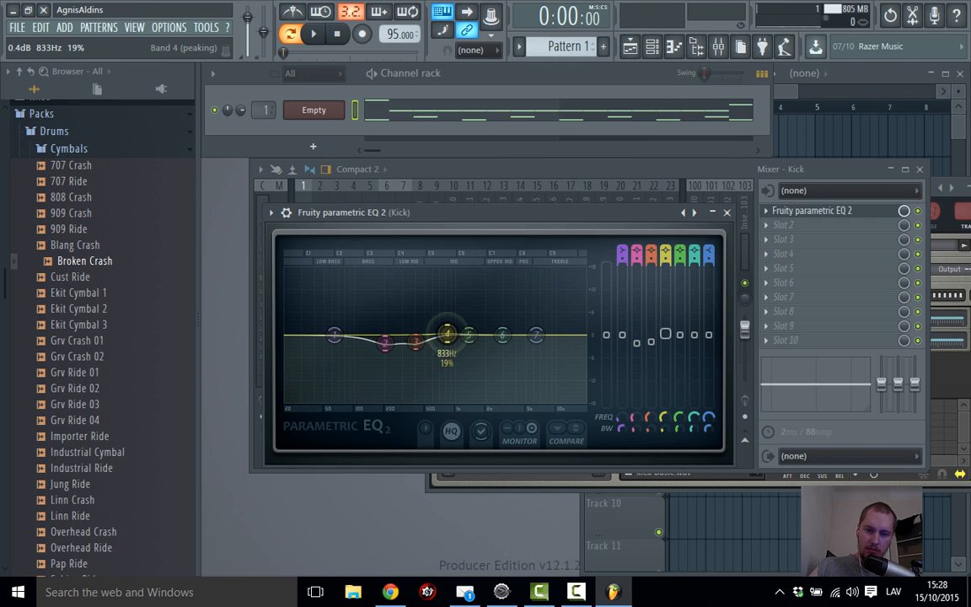
Sweep the kick EQ's band 4 upward and boost it by about 5.2 dB at 5332 Hz with 49% bandwidth
{"action": "key", "text": "space"}
{"action": "mouse_move", "coordinate": [447, 334]}
{"action": "left_mouse_down"}
{"action": "mouse_move", "coordinate": [473, 320]}
{"action": "mouse_move", "coordinate": [455, 330]}
{"action": "left_mouse_up"}
{"action": "key", "text": "space"}
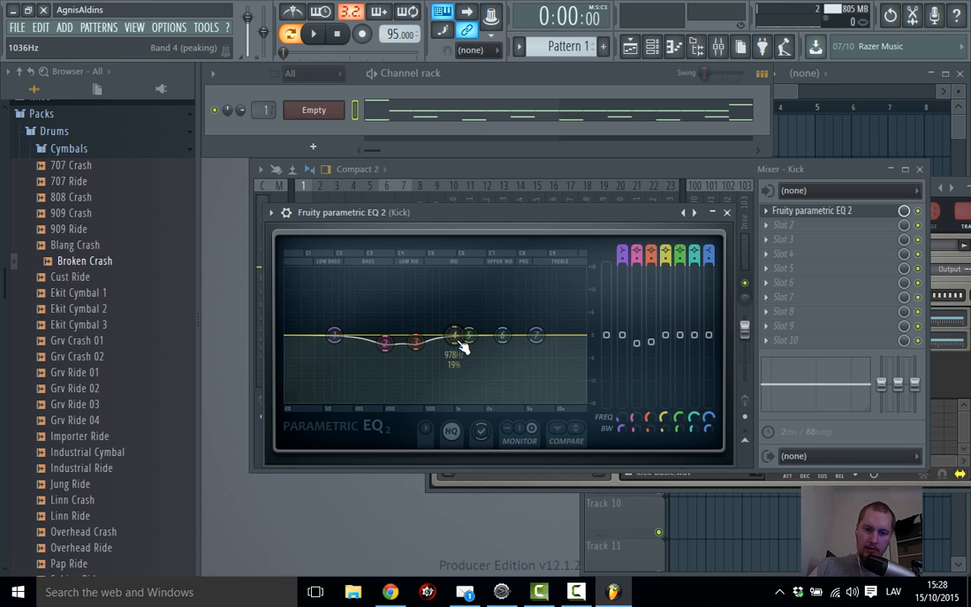
{"action": "scroll", "coordinate": [454, 338], "scroll_direction": "up", "scroll_amount": 2}
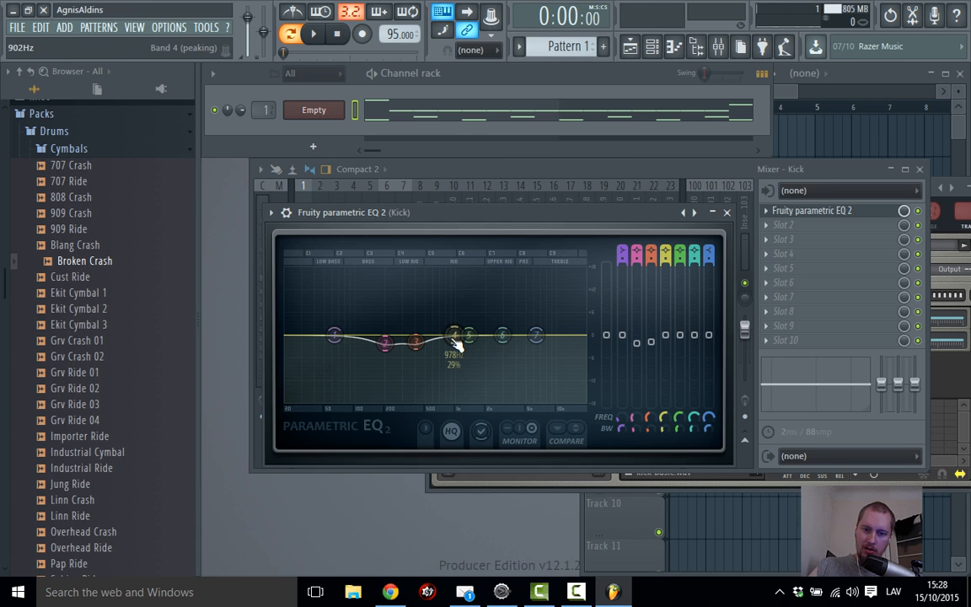
{"action": "key", "text": "space"}
{"action": "left_click_drag", "start_coordinate": [455, 337], "coordinate": [528, 317]}
{"action": "scroll", "coordinate": [527, 320], "scroll_direction": "up", "scroll_amount": 5}
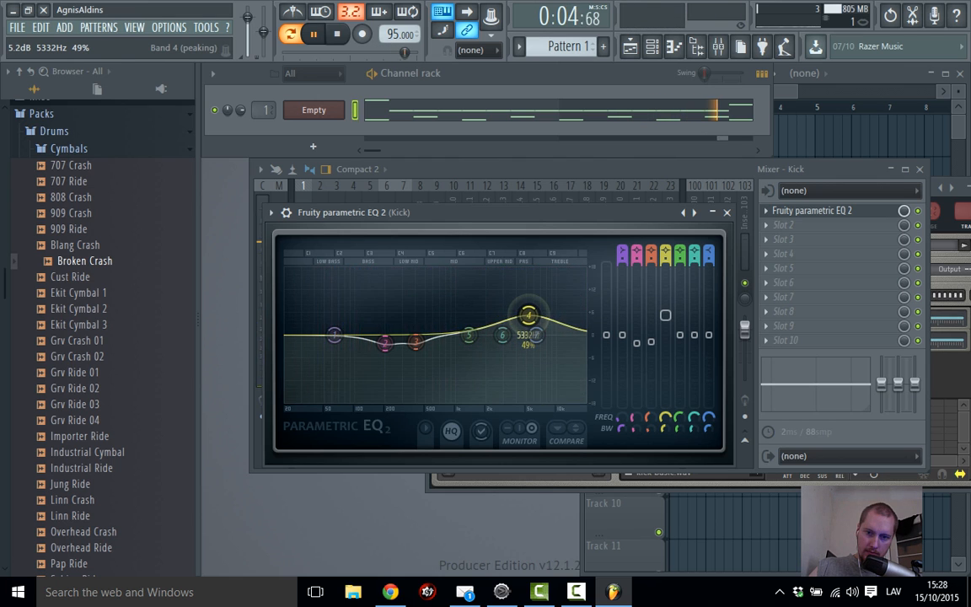
{"action": "key", "text": "space"}
{"action": "scroll", "coordinate": [527, 314], "scroll_direction": "down", "scroll_amount": 3}
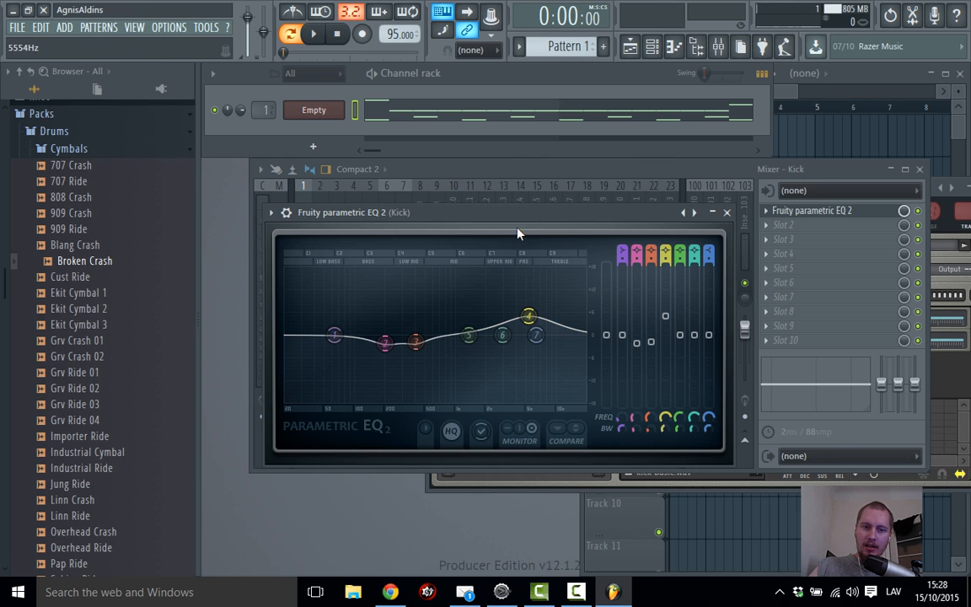
Preview both layers of the 707 Kick pad in the FPC through the new EQ curve, and close the FPC
{"action": "left_click", "coordinate": [328, 110]}
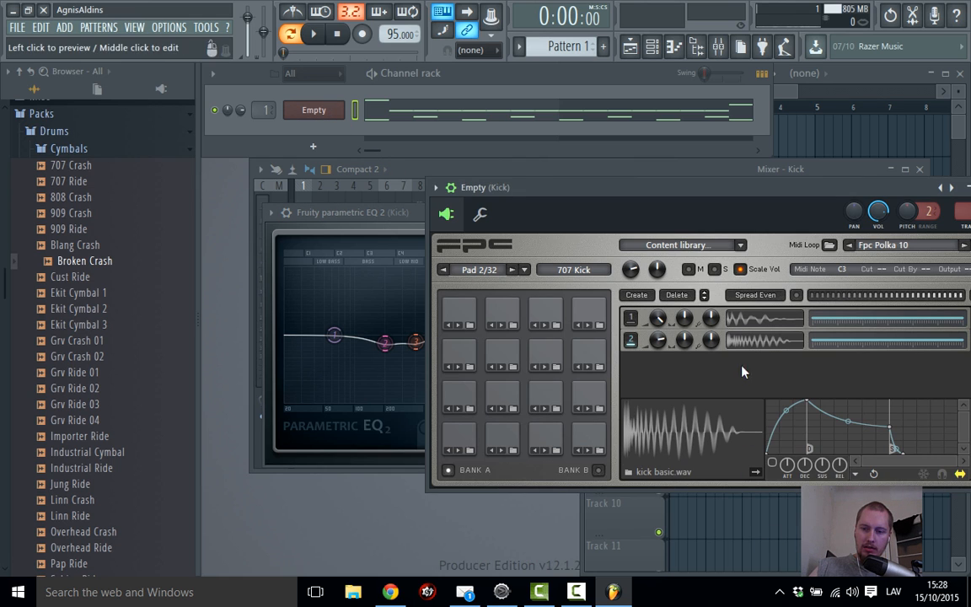
{"action": "left_click", "coordinate": [766, 342]}
{"action": "left_click", "coordinate": [765, 322]}
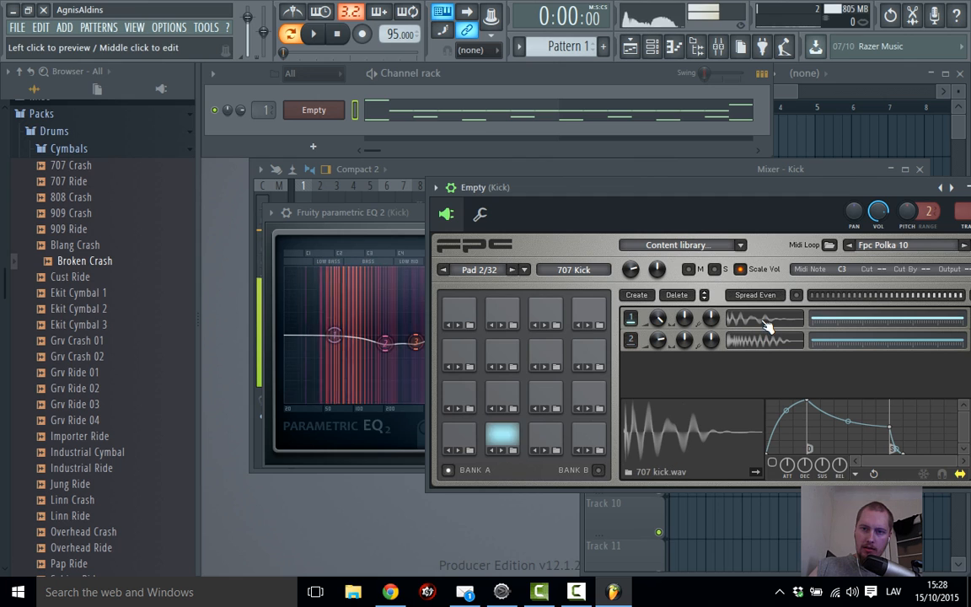
{"action": "left_click", "coordinate": [782, 341]}
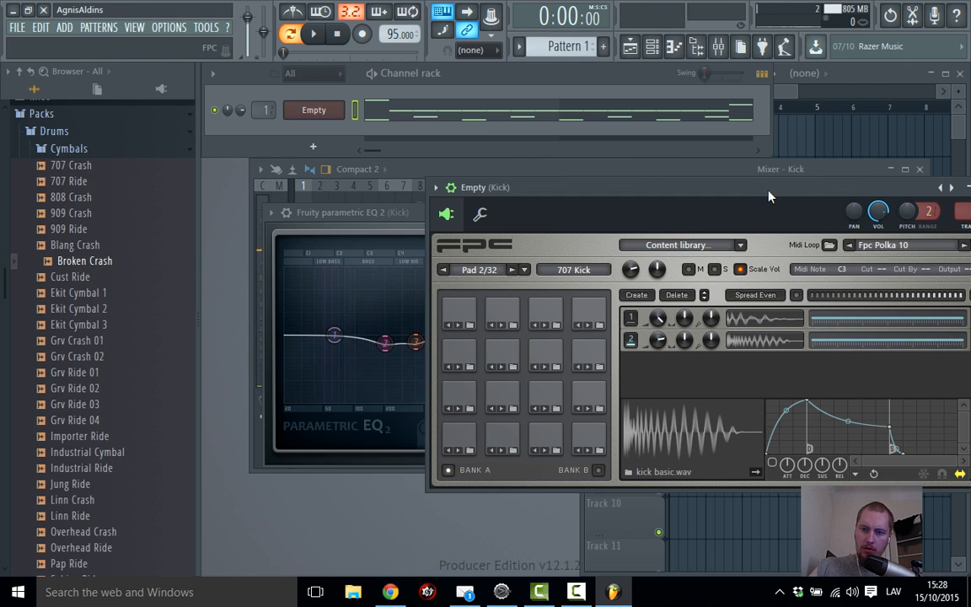
{"action": "left_click_drag", "start_coordinate": [880, 187], "coordinate": [783, 181]}
{"action": "left_click", "coordinate": [888, 181]}
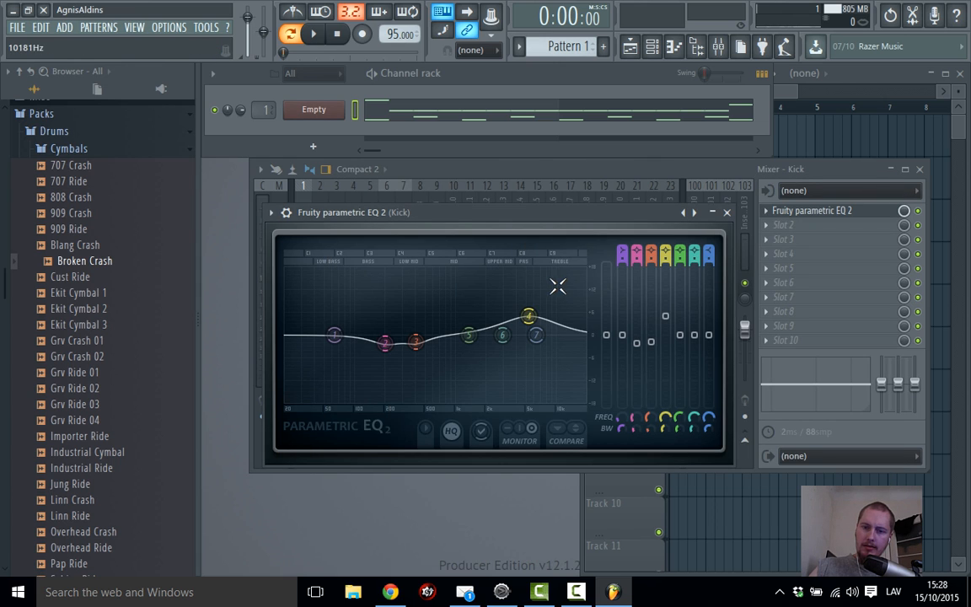
Close the kick EQ and play the pattern briefly to check the equalized kick in the mix
{"action": "left_click_drag", "start_coordinate": [567, 221], "coordinate": [572, 217]}
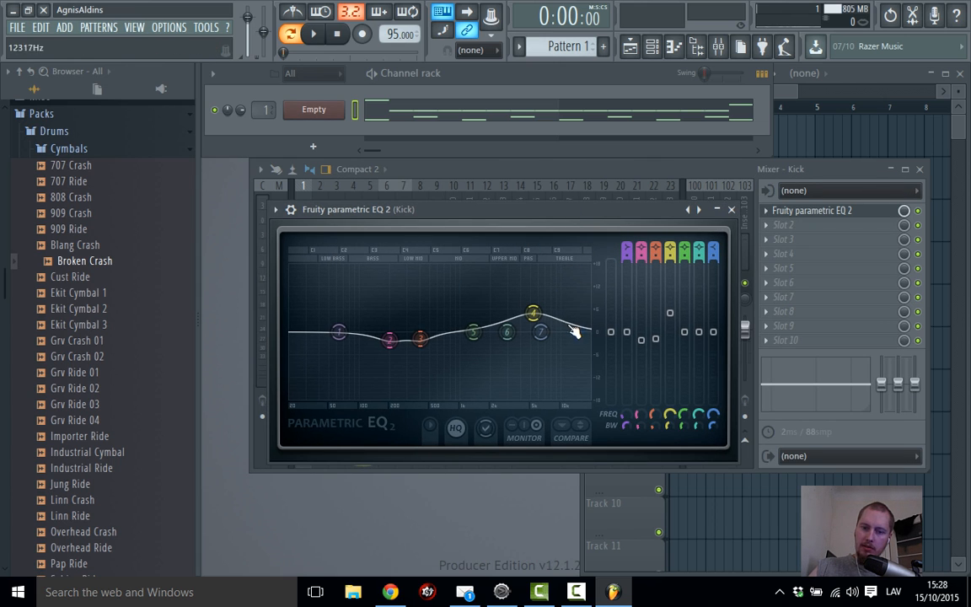
{"action": "left_click", "coordinate": [731, 209]}
{"action": "key", "text": "space"}
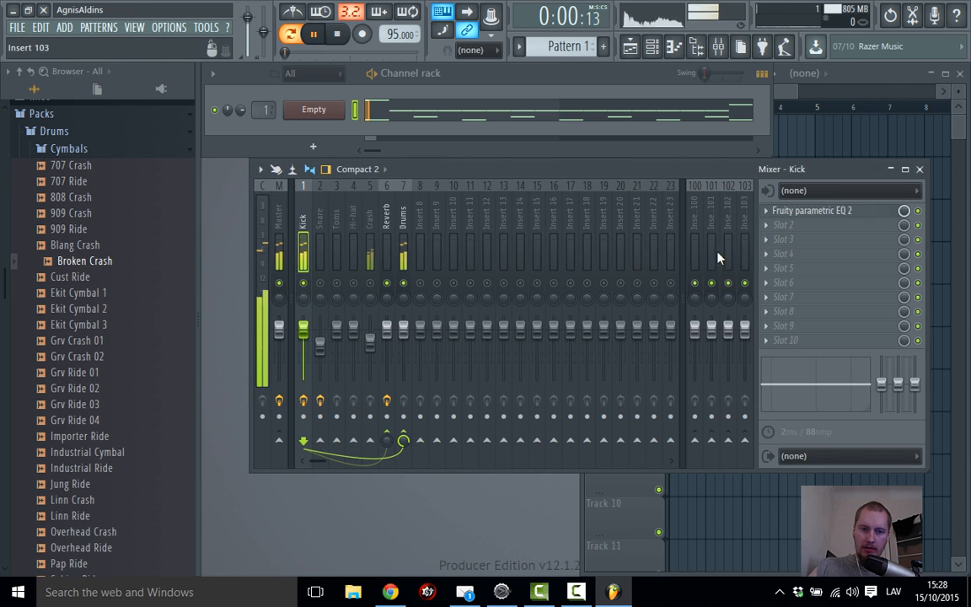
{"action": "key", "text": "space"}
Load Fruity Limiter into slot 2 of the Kick track and switch it to compressor mode
{"action": "left_click", "coordinate": [809, 226]}
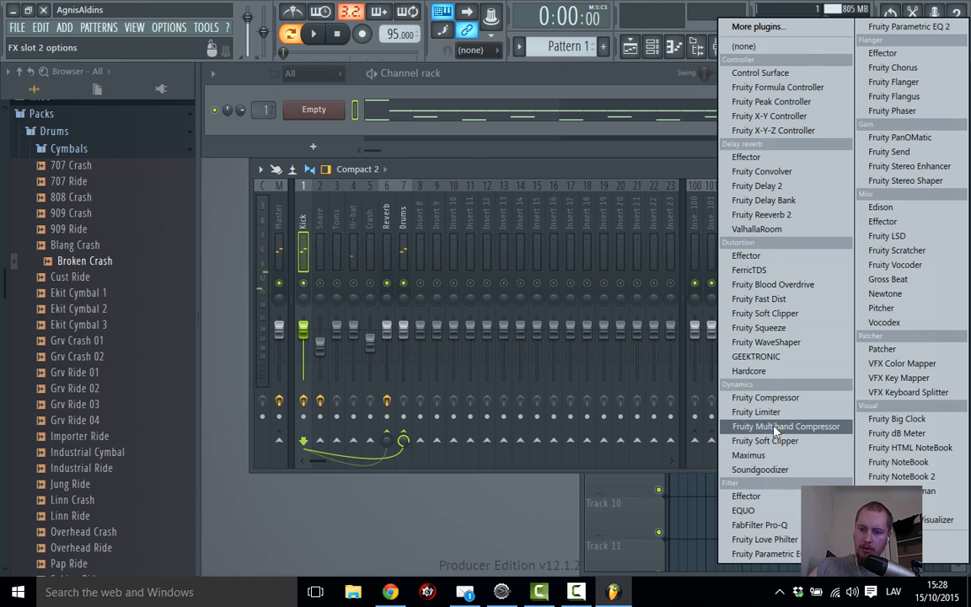
{"action": "left_click", "coordinate": [755, 411]}
{"action": "left_click_drag", "start_coordinate": [574, 240], "coordinate": [637, 189]}
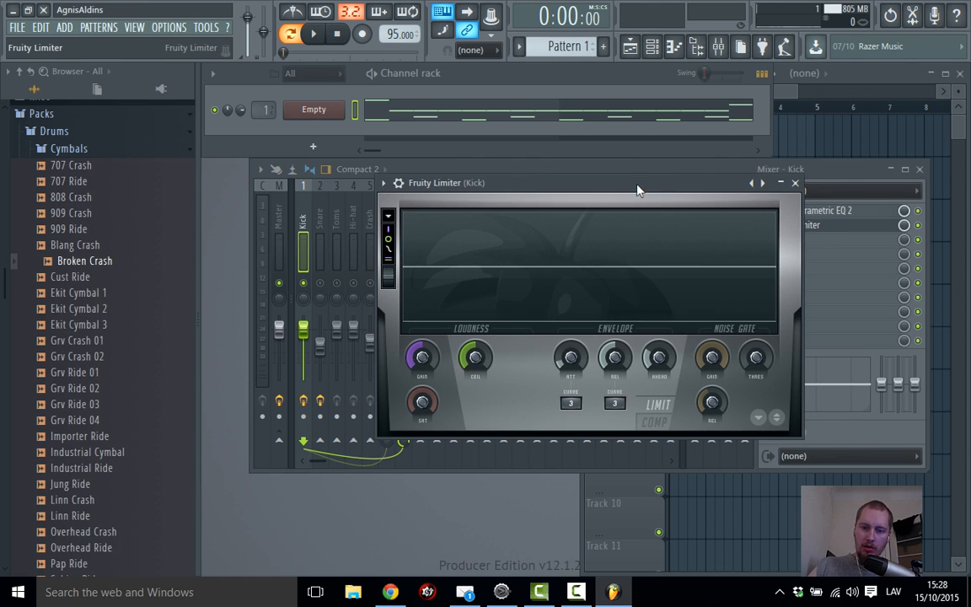
{"action": "left_click", "coordinate": [661, 420]}
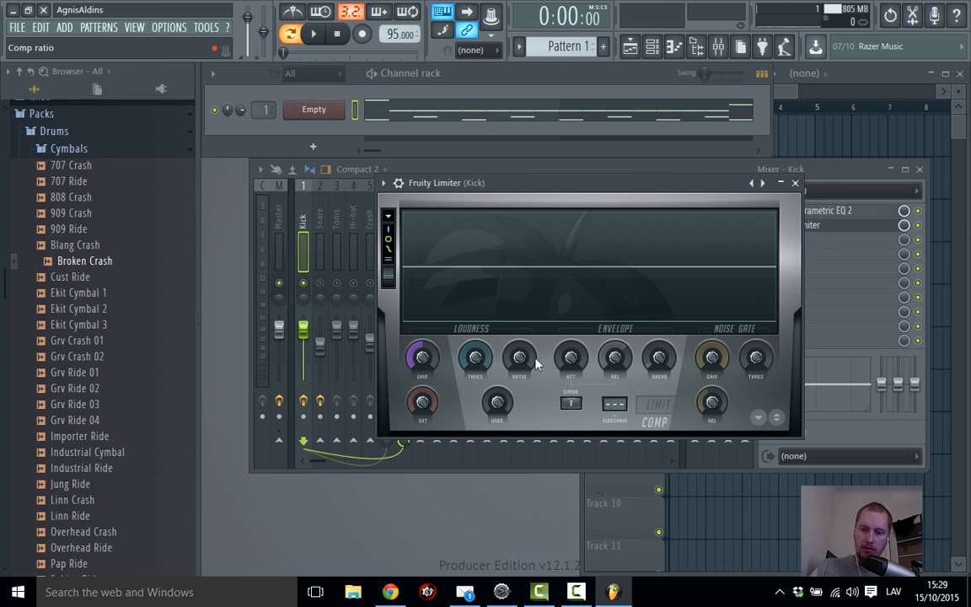
{"action": "left_click", "coordinate": [657, 406]}
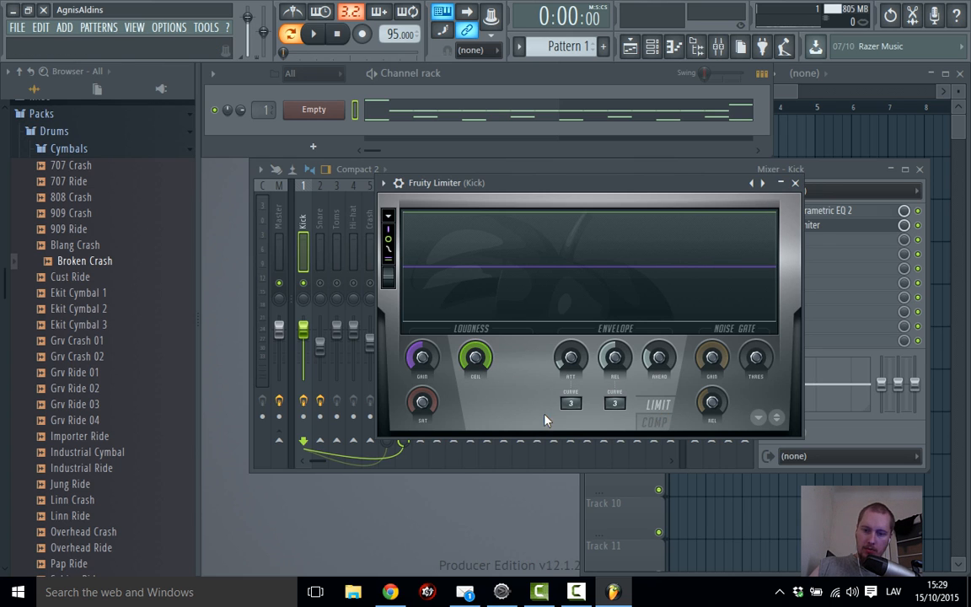
{"action": "left_click", "coordinate": [655, 430]}
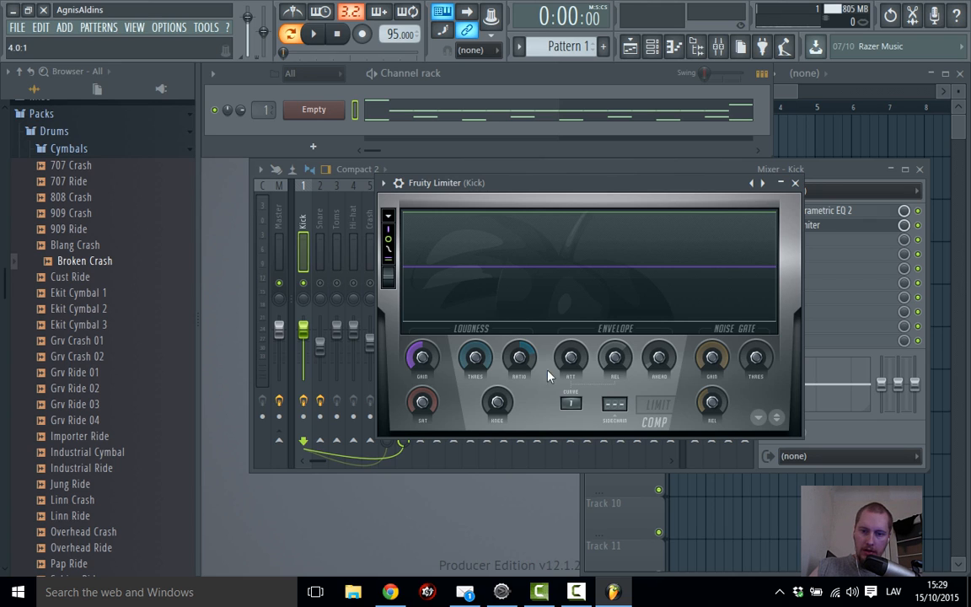
Set the kick compressor's ratio to 4.0:1 and attack to about 27 ms, and lower its threshold by ear during playback
{"action": "left_click", "coordinate": [571, 359]}
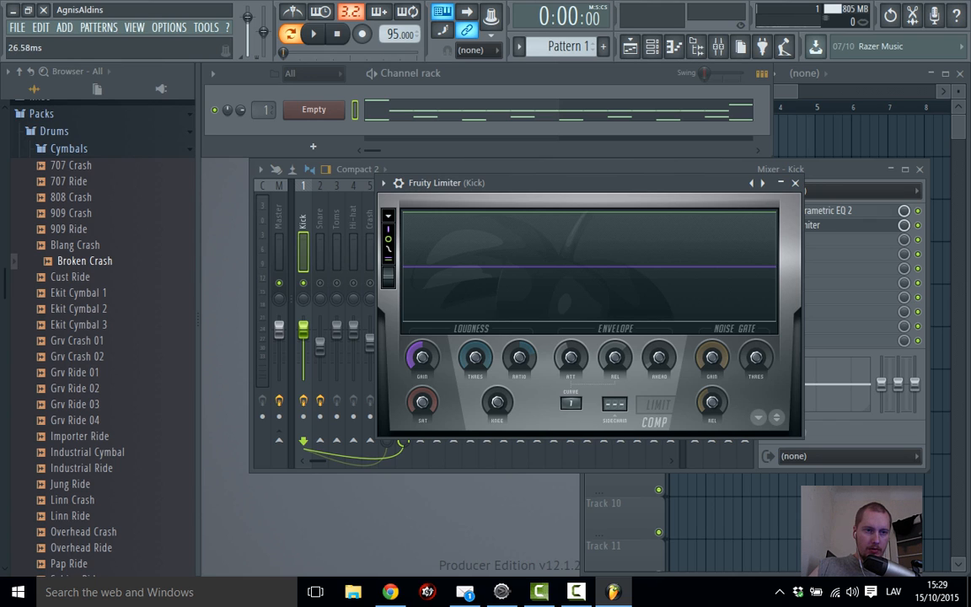
{"action": "left_click_drag", "start_coordinate": [571, 359], "coordinate": [595, 368]}
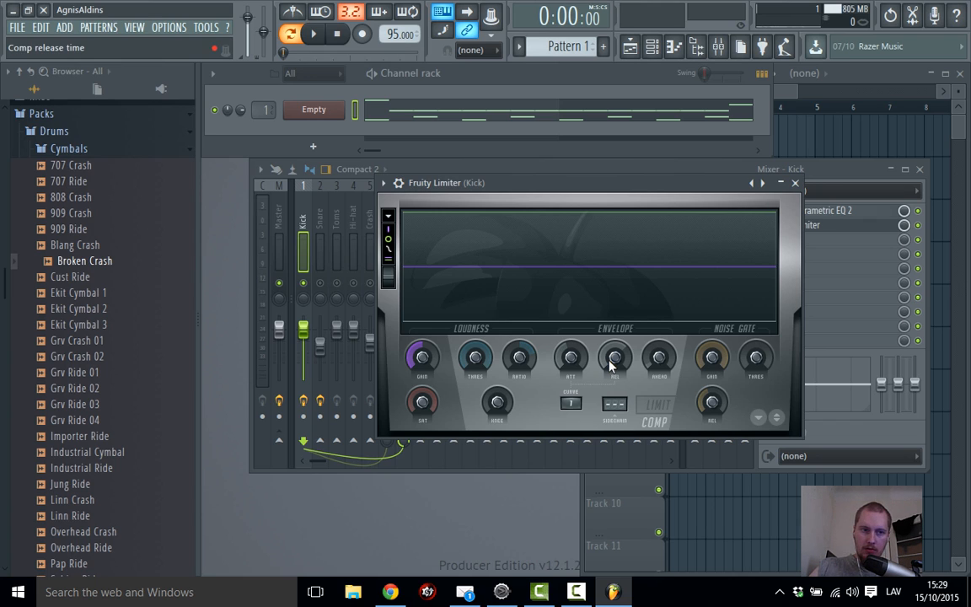
{"action": "key", "text": "space"}
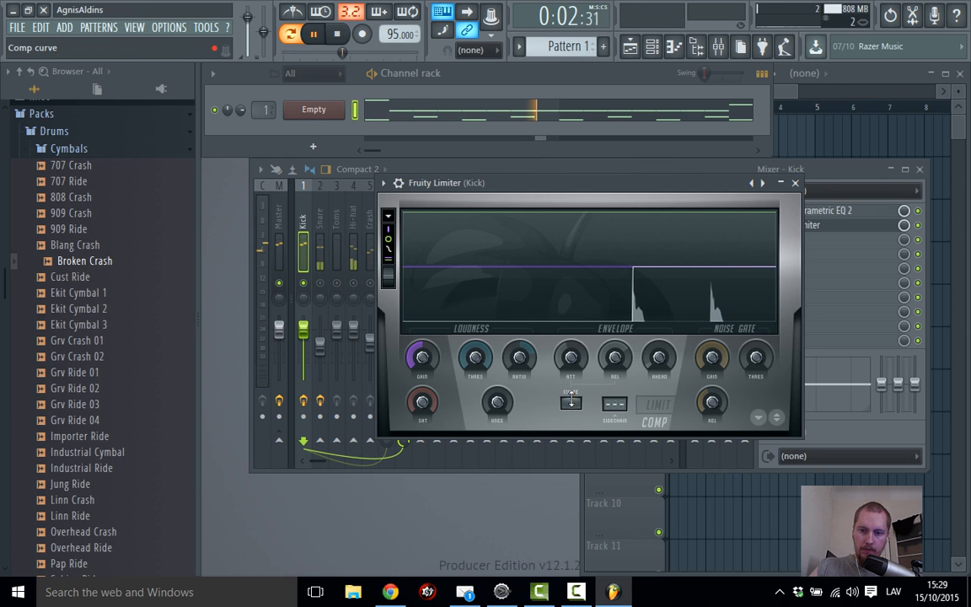
{"action": "left_click_drag", "start_coordinate": [475, 357], "coordinate": [473, 388]}
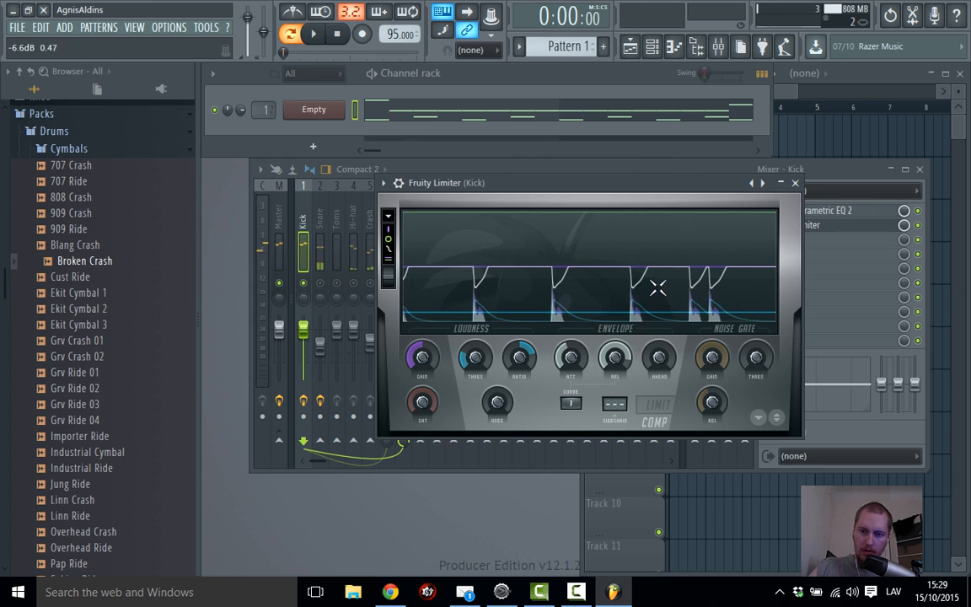
{"action": "key", "text": "space"}
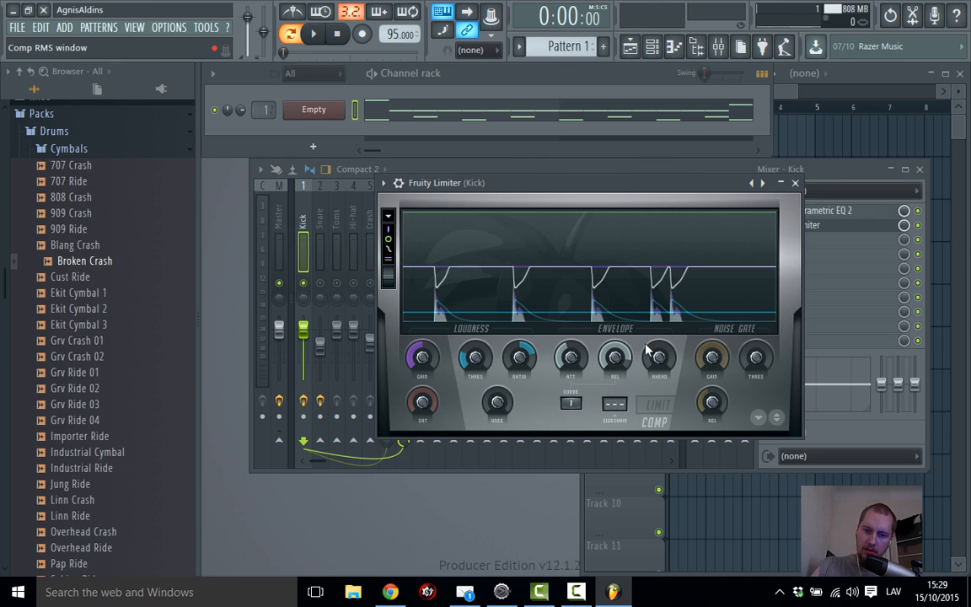
Move the limiter window clear of the Kick fader and set the saturation threshold to about -0.1 dB
{"action": "left_click_drag", "start_coordinate": [616, 187], "coordinate": [639, 172]}
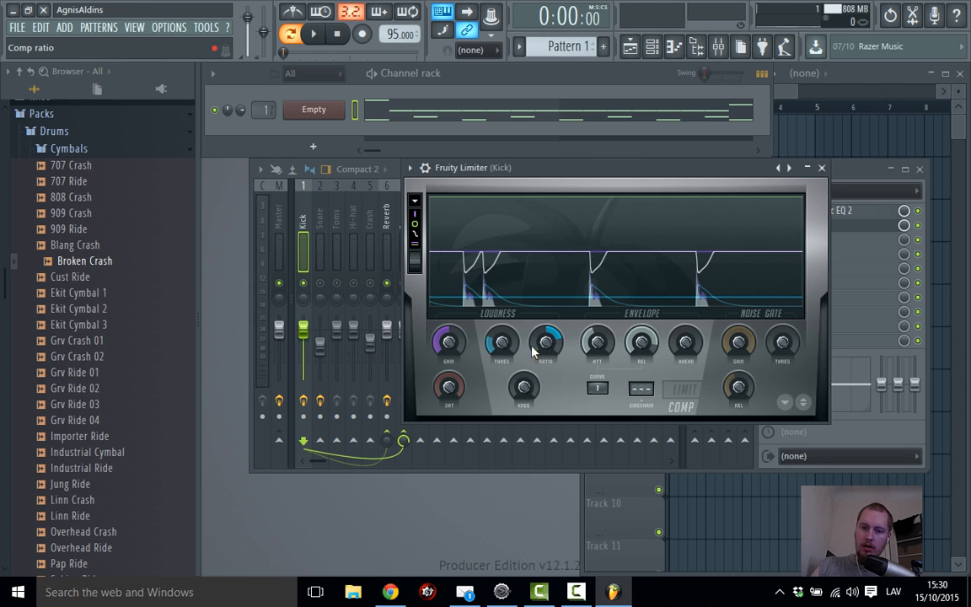
{"action": "left_click_drag", "start_coordinate": [576, 173], "coordinate": [602, 147]}
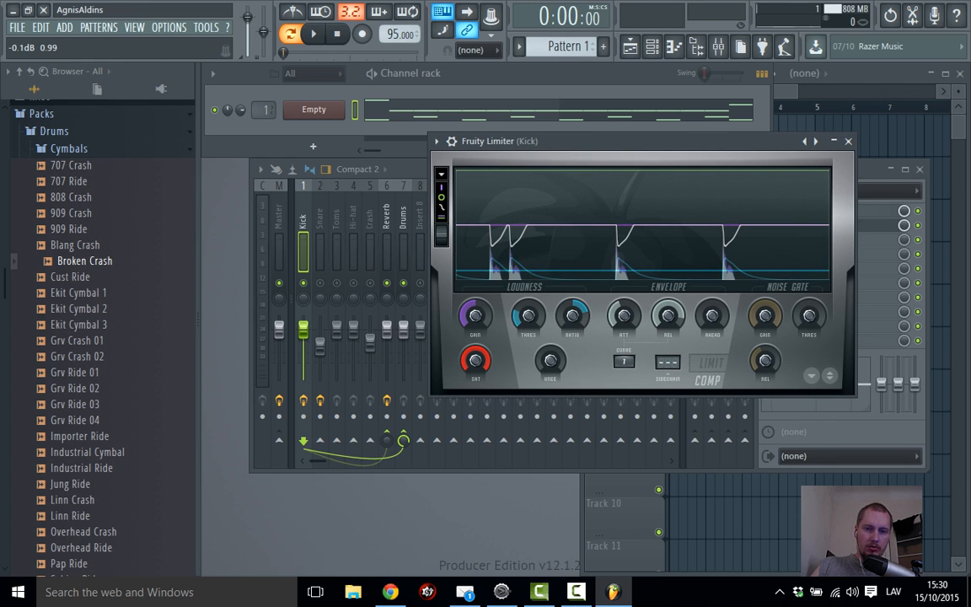
{"action": "key", "text": "space"}
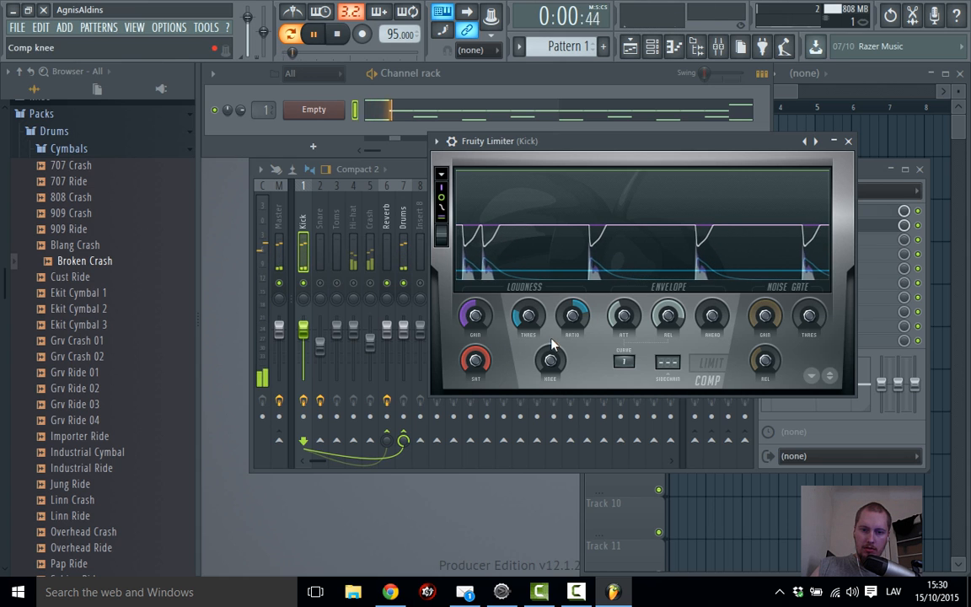
Lower the Kick track's fader to about the snare fader's height and raise the limiter's gain to about 12.8 dB during playback
{"action": "left_click_drag", "start_coordinate": [304, 329], "coordinate": [303, 346]}
{"action": "left_click", "coordinate": [806, 229]}
{"action": "left_click", "coordinate": [807, 229]}
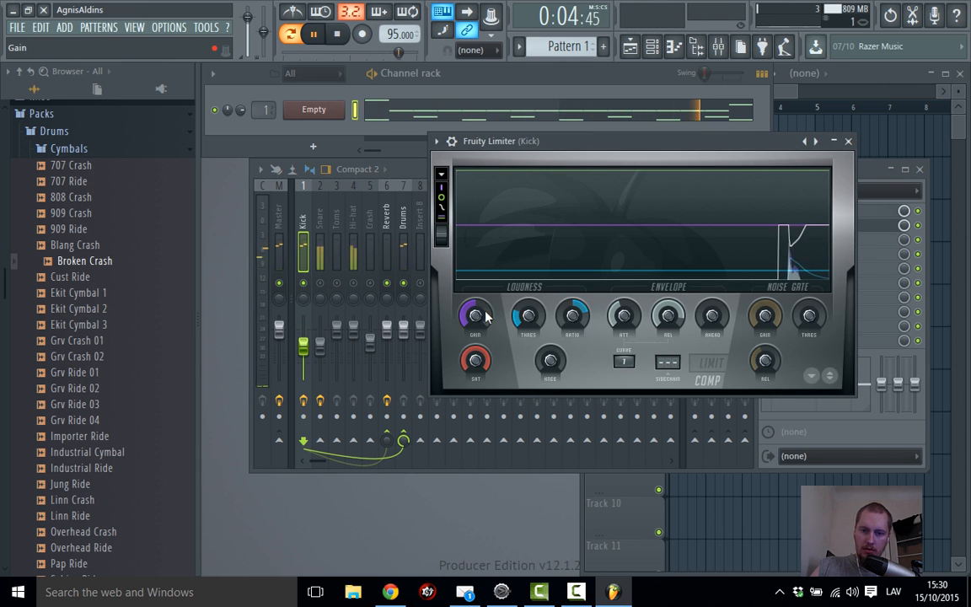
{"action": "mouse_move", "coordinate": [476, 335]}
{"action": "left_mouse_down"}
{"action": "mouse_move", "coordinate": [476, 301]}
{"action": "mouse_move", "coordinate": [476, 330]}
{"action": "mouse_move", "coordinate": [476, 310]}
{"action": "mouse_move", "coordinate": [476, 318]}
{"action": "left_mouse_up"}
{"action": "key", "text": "space"}
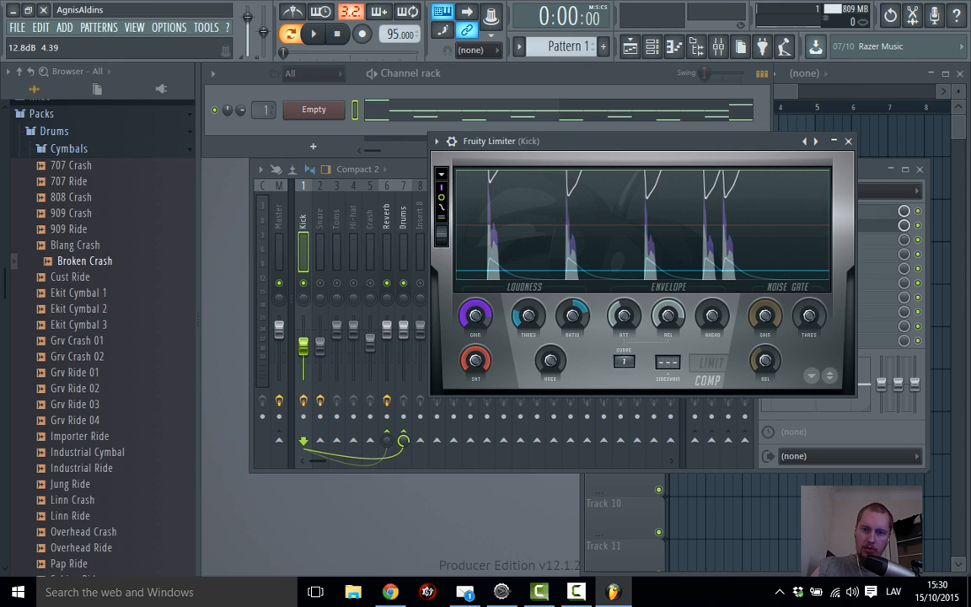
Fine-tune the kick limiter's gain by ear during playback and close the limiter window
{"action": "key", "text": "space"}
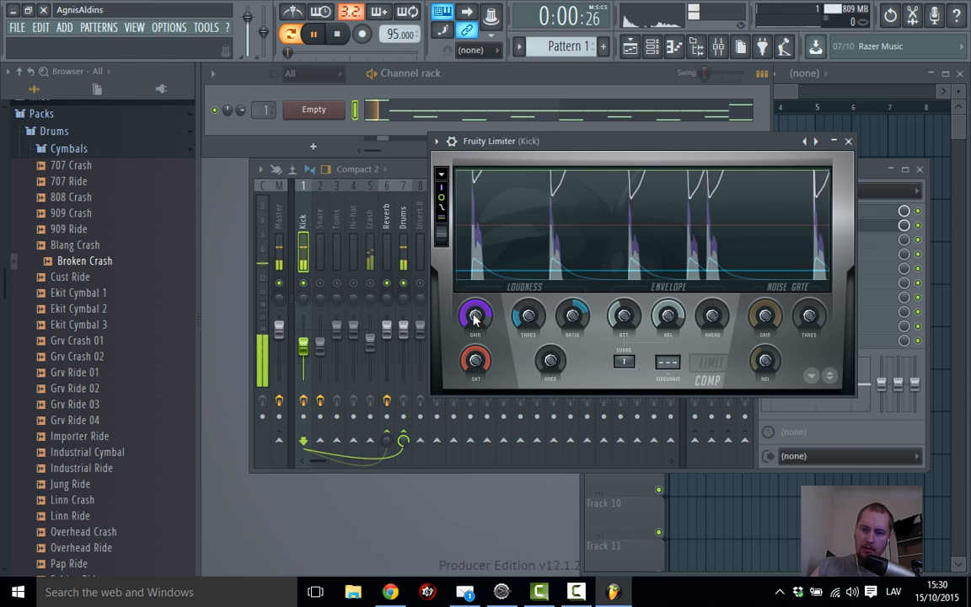
{"action": "mouse_move", "coordinate": [475, 318]}
{"action": "left_mouse_down"}
{"action": "mouse_move", "coordinate": [475, 286]}
{"action": "mouse_move", "coordinate": [474, 306]}
{"action": "left_mouse_up"}
{"action": "key", "text": "space"}
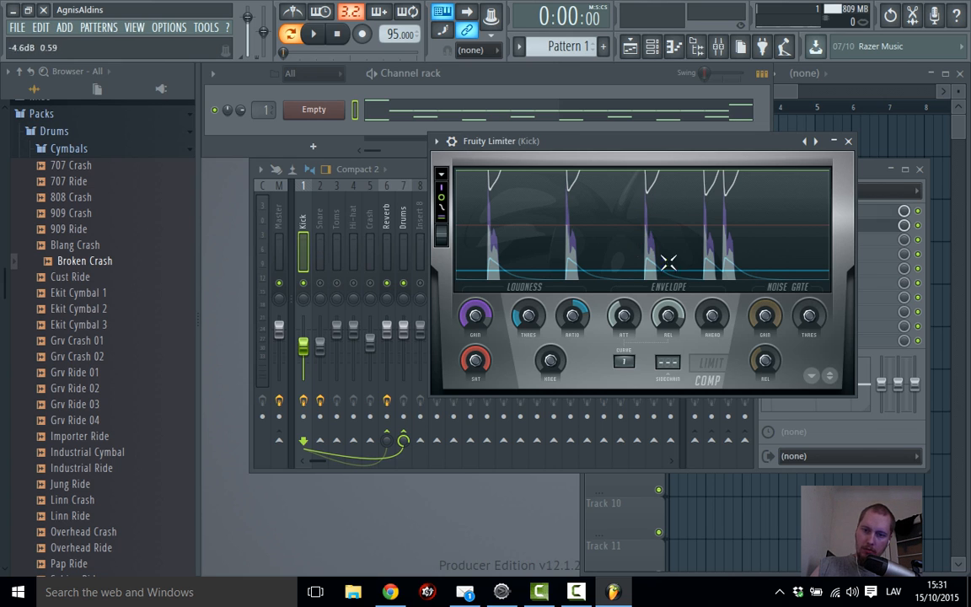
{"action": "left_click", "coordinate": [848, 142]}
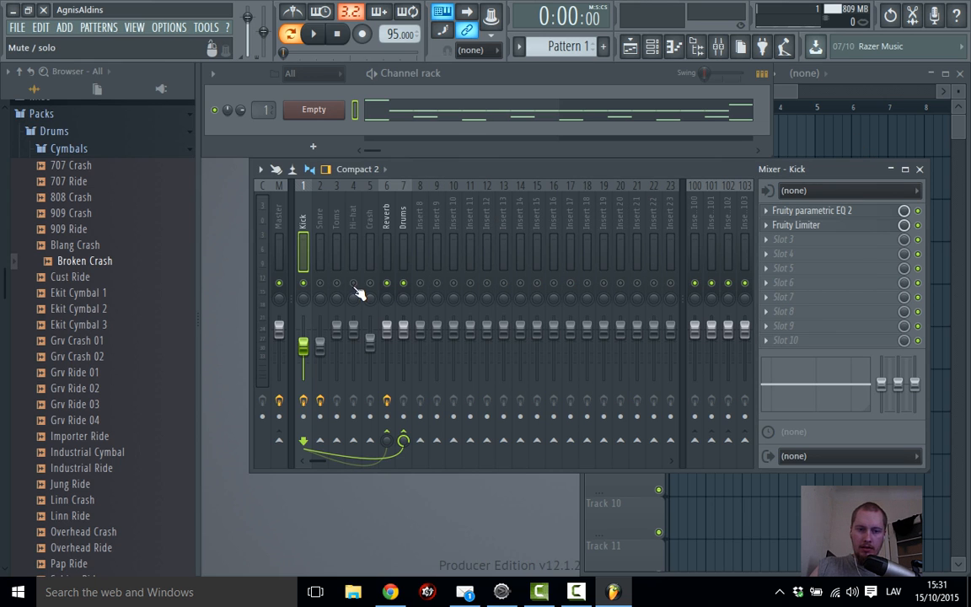
Unsolo the Kick track and slightly raise the Kick and Crash faders by ear against the full drum mix
{"action": "right_click", "coordinate": [304, 283]}
{"action": "key", "text": "space"}
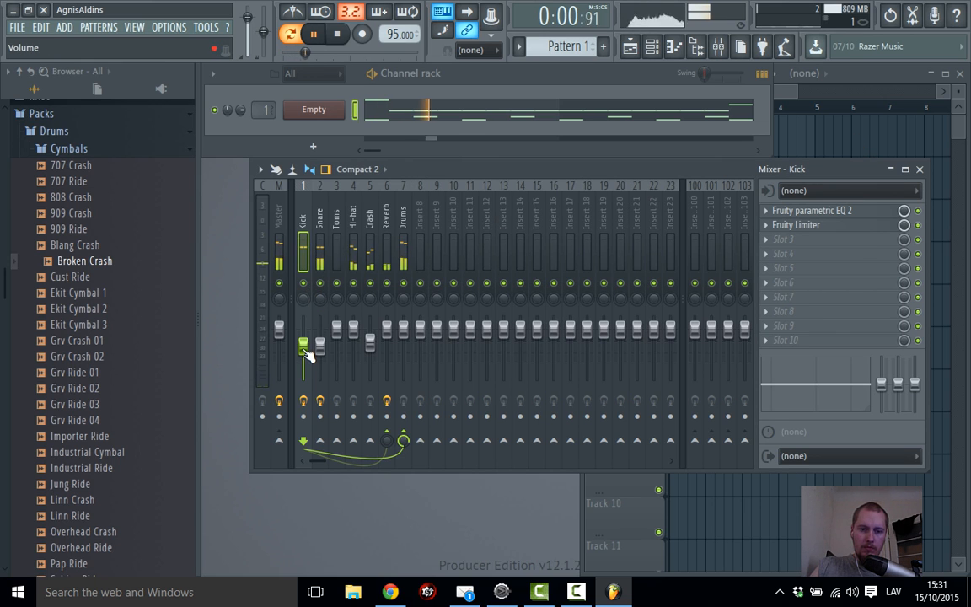
{"action": "left_click_drag", "start_coordinate": [307, 347], "coordinate": [303, 341]}
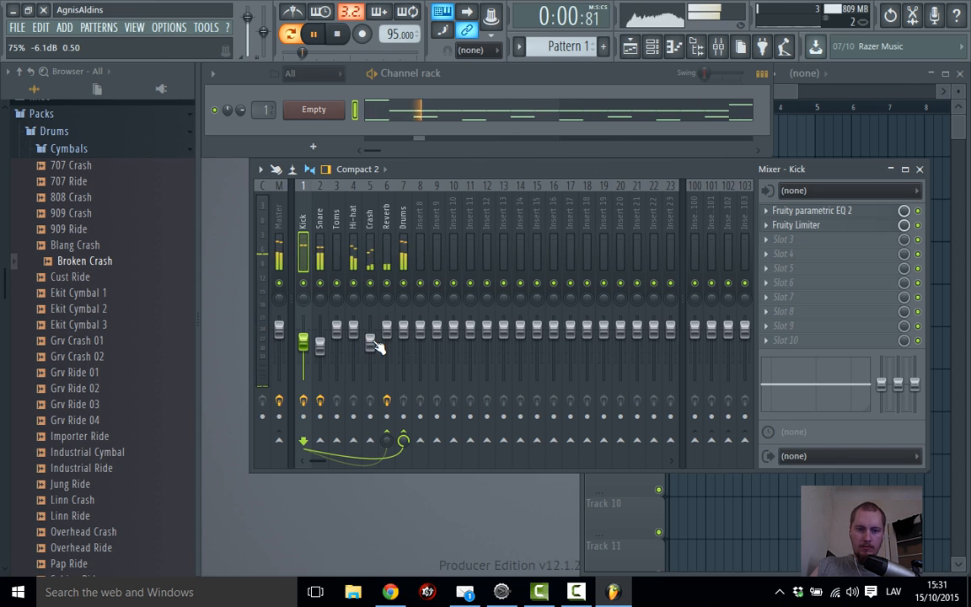
{"action": "left_click_drag", "start_coordinate": [370, 341], "coordinate": [370, 340]}
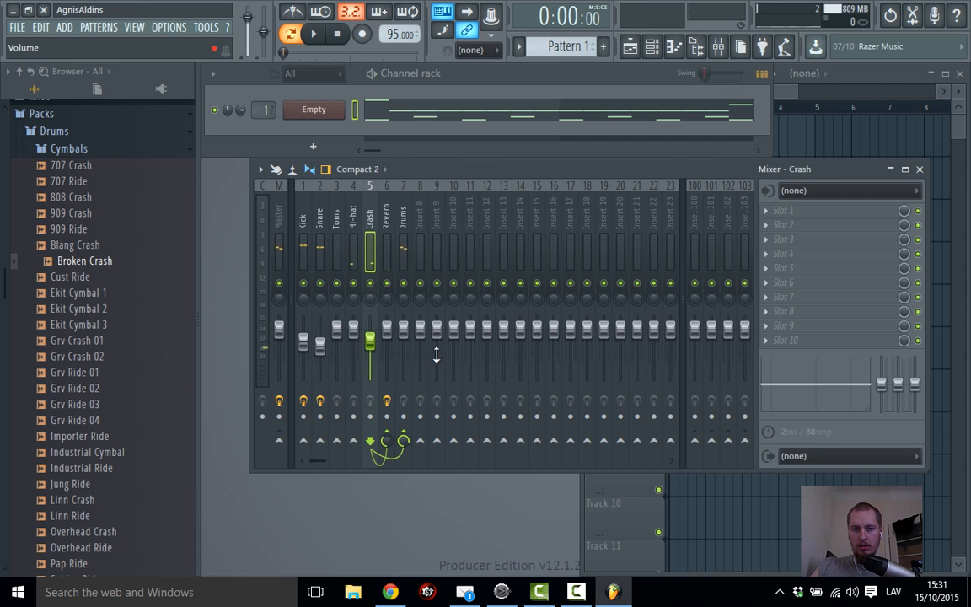
Duplicate the two-bar drum pattern into bars 3 and 4 of the piano roll
{"action": "left_click", "coordinate": [424, 113]}
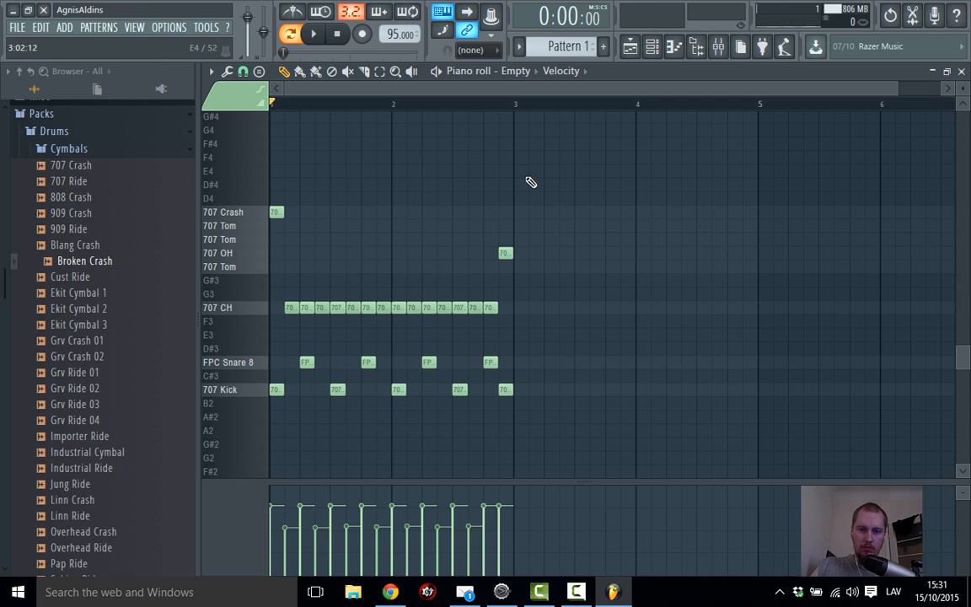
{"action": "left_click_drag", "start_coordinate": [518, 152], "coordinate": [277, 453]}
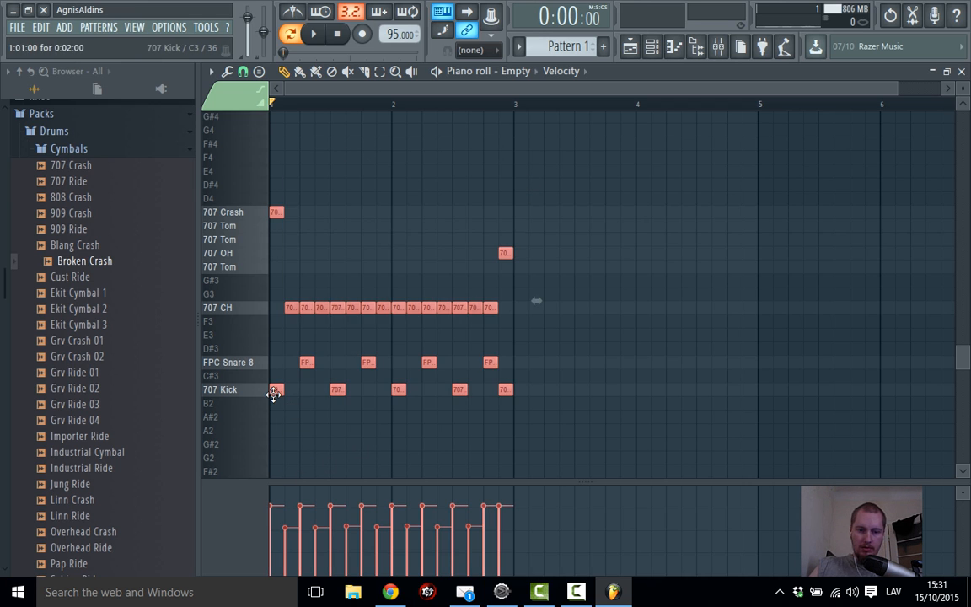
{"action": "left_click_drag", "start_coordinate": [272, 390], "coordinate": [514, 397]}
{"action": "left_click", "coordinate": [675, 425]}
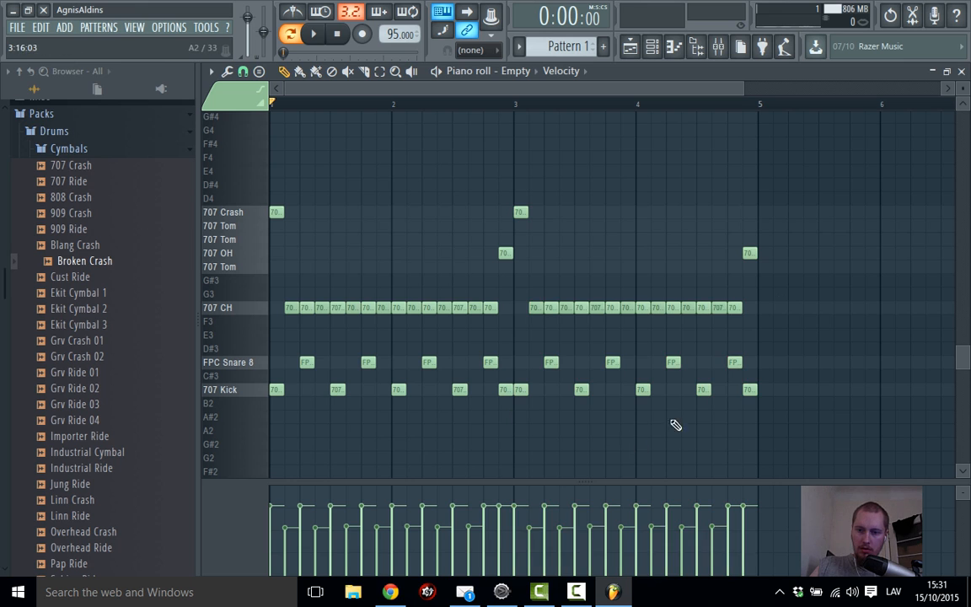
Write a descending 707 Tom fill in the second half of bar 4, removing the overlapping hi-hats, the final open hi-hat and last kick
{"action": "scroll", "coordinate": [789, 103], "scroll_direction": "up", "scroll_amount": 5}
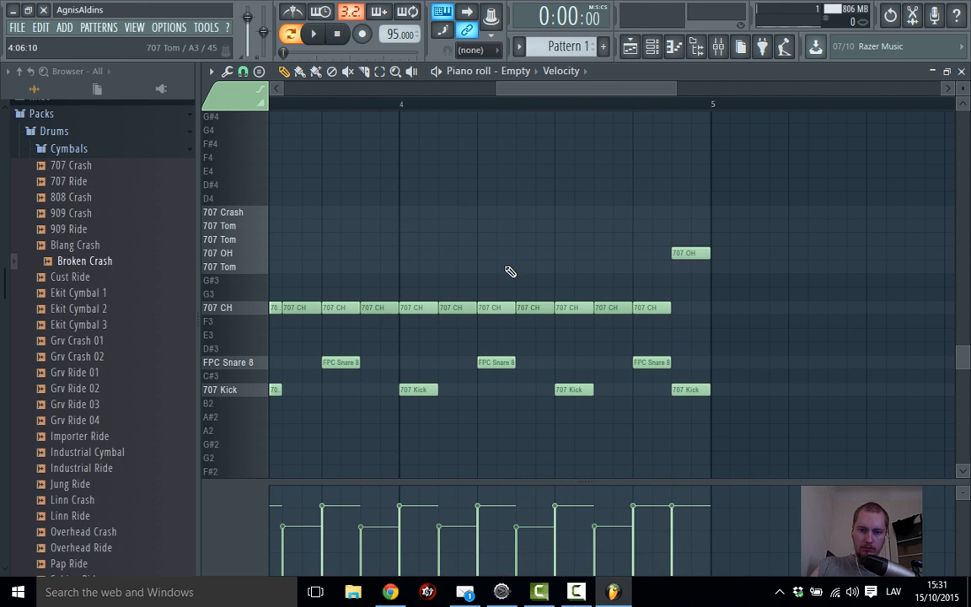
{"action": "mouse_move", "coordinate": [539, 239]}
{"action": "left_mouse_down"}
{"action": "mouse_move", "coordinate": [512, 241]}
{"action": "mouse_move", "coordinate": [537, 218]}
{"action": "left_mouse_up"}
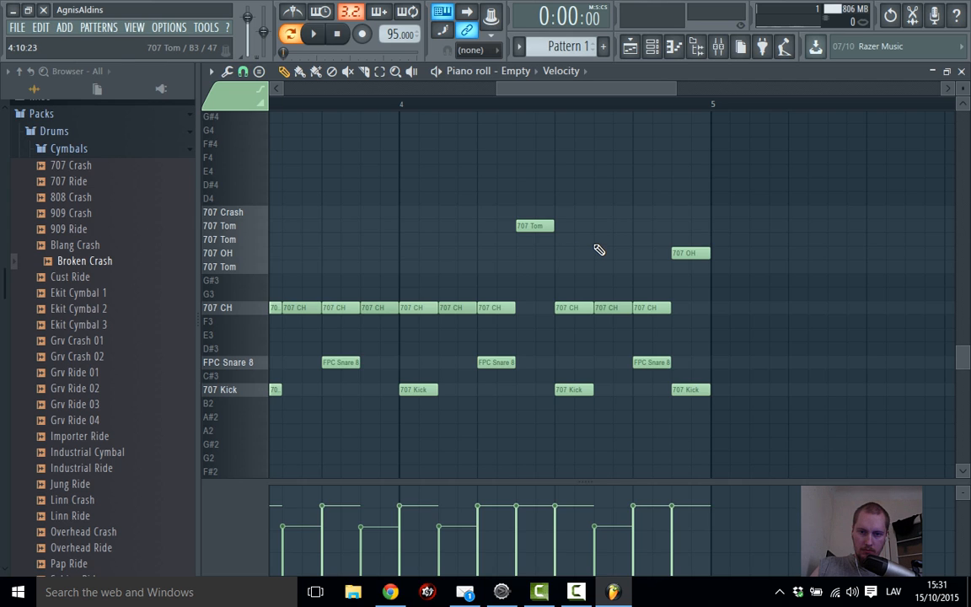
{"action": "left_click_drag", "start_coordinate": [604, 255], "coordinate": [600, 237]}
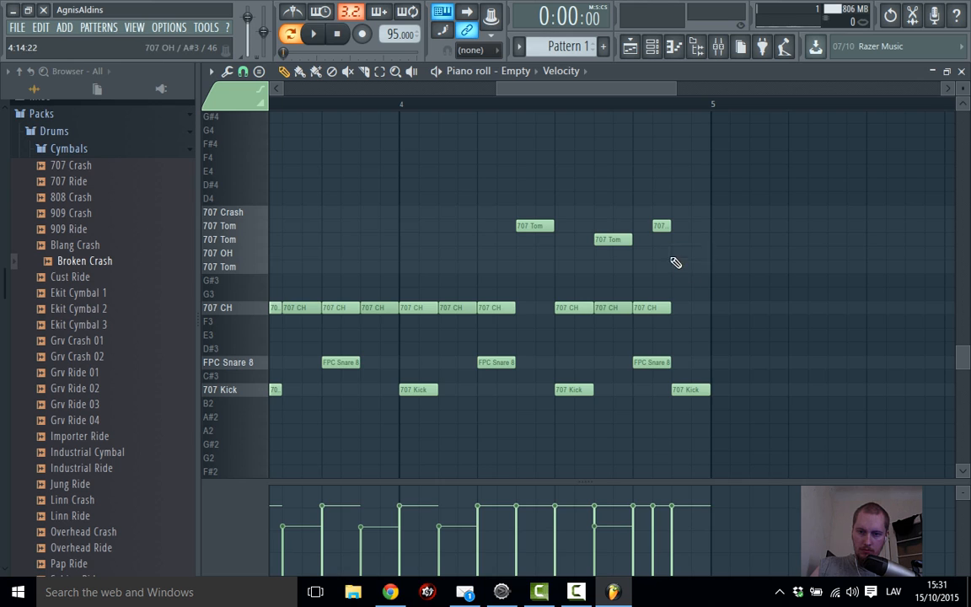
{"action": "left_click", "coordinate": [677, 256]}
{"action": "left_click_drag", "start_coordinate": [679, 244], "coordinate": [679, 240]}
{"action": "left_click", "coordinate": [697, 267]}
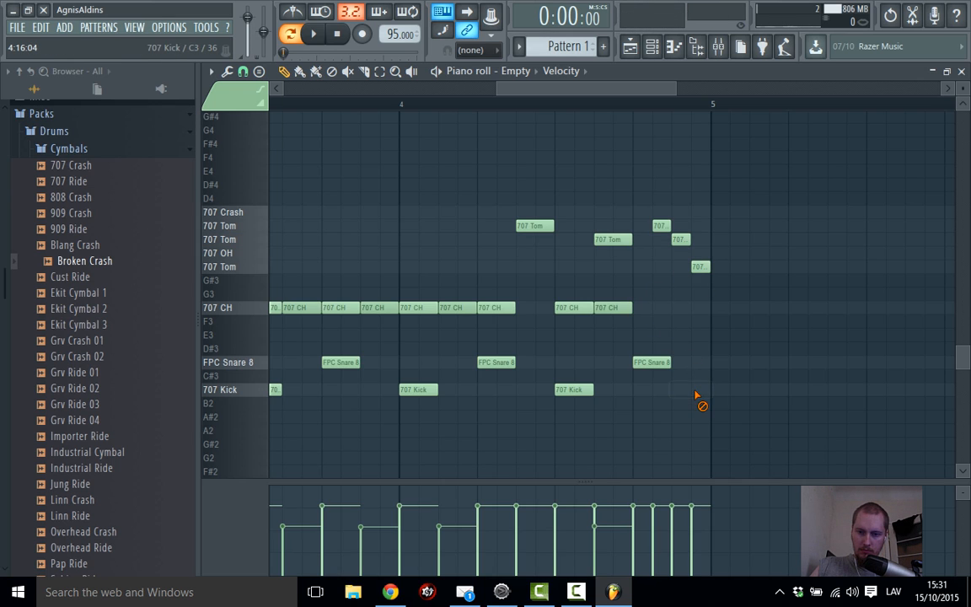
Audition the tom fill from bar 4, select bar 4 as the loop range and restore the piano roll to a smaller window
{"action": "left_click", "coordinate": [404, 102]}
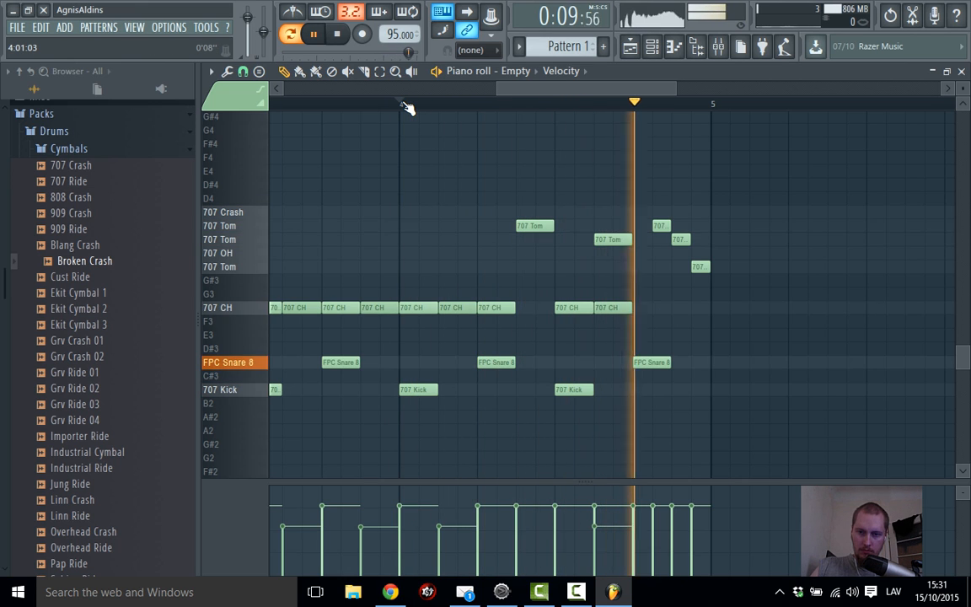
{"action": "key", "text": "space"}
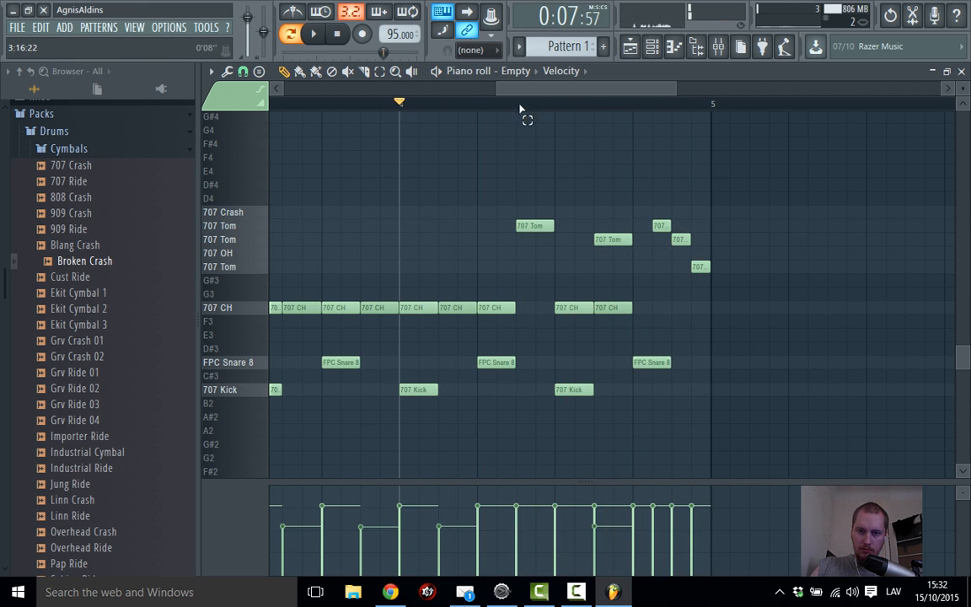
{"action": "left_click_drag", "start_coordinate": [520, 109], "coordinate": [625, 322]}
{"action": "double_click", "coordinate": [634, 72]}
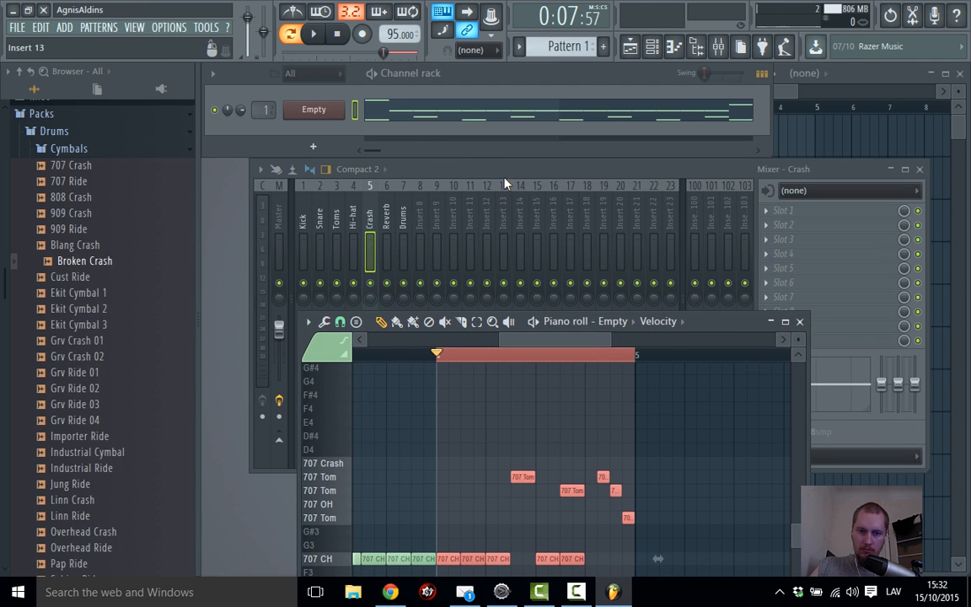
Solo the Toms mixer track during playback and load Fruity Parametric EQ 2 into its first effect slot
{"action": "left_click", "coordinate": [490, 172]}
{"action": "right_click", "coordinate": [337, 283]}
{"action": "key", "text": "space"}
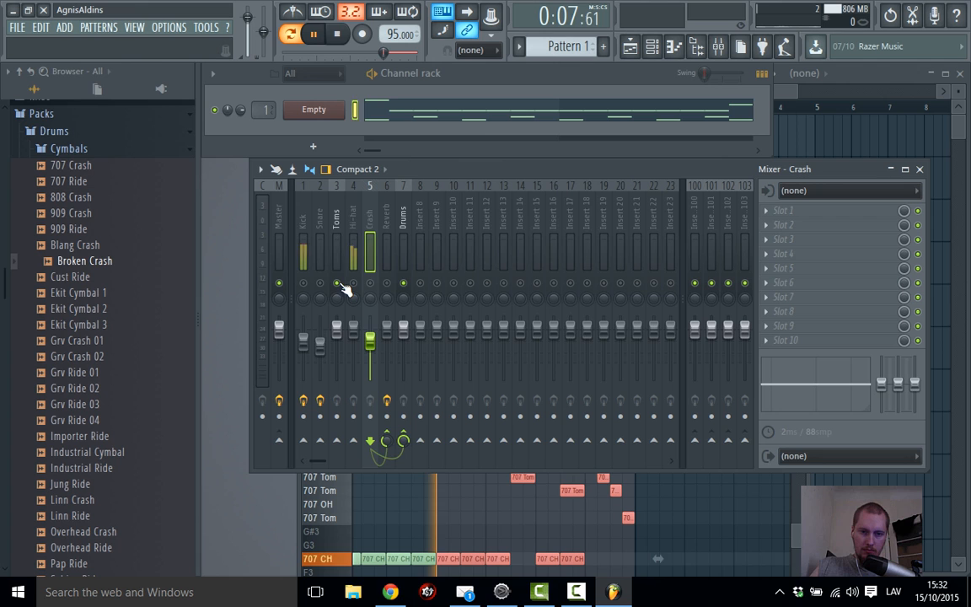
{"action": "left_click", "coordinate": [338, 221]}
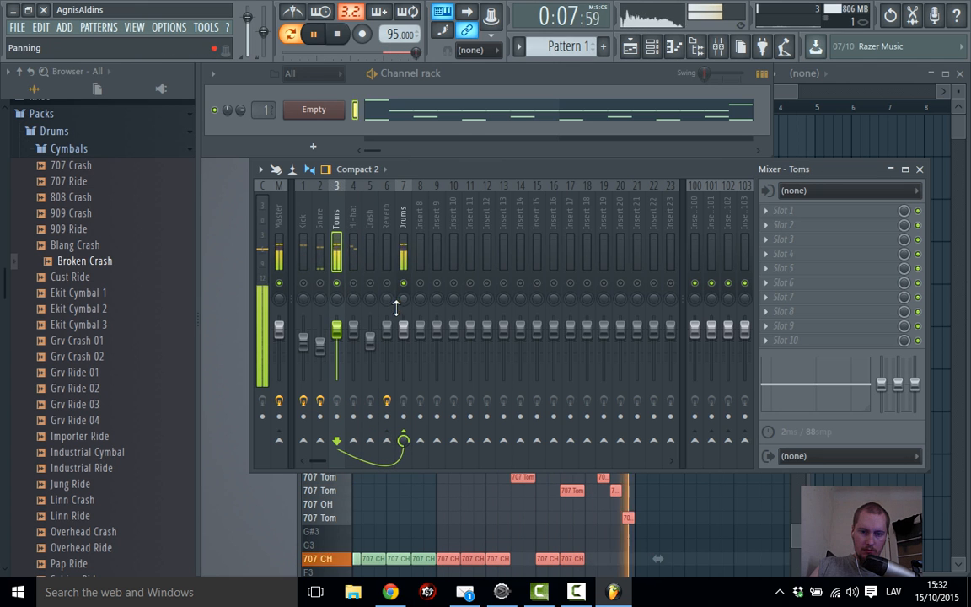
{"action": "left_click", "coordinate": [794, 216]}
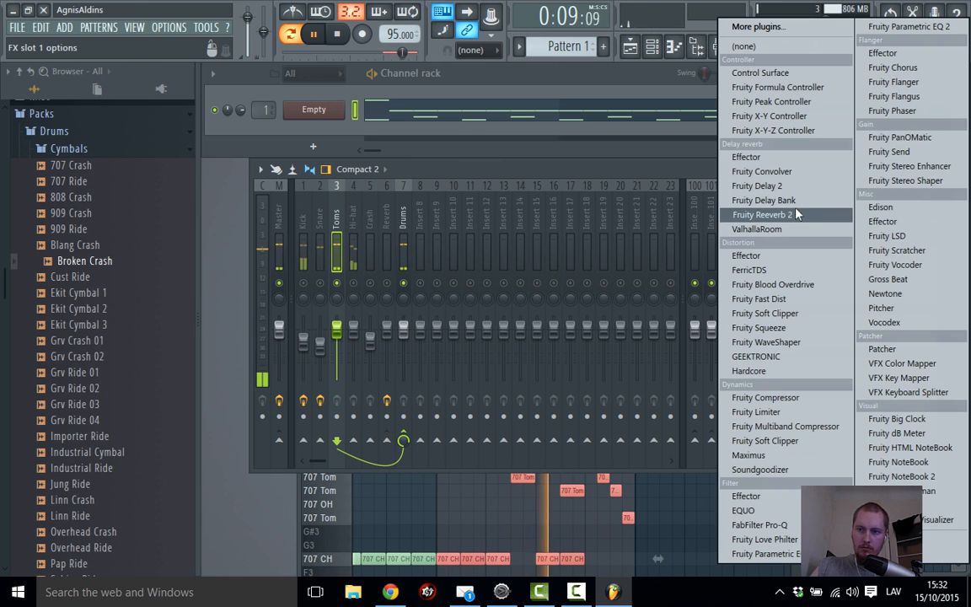
{"action": "left_click", "coordinate": [932, 27]}
Set band 1 of the toms EQ to a steeper high-pass filter at about 60 Hz, checking it during playback
{"action": "left_click_drag", "start_coordinate": [570, 179], "coordinate": [571, 193]}
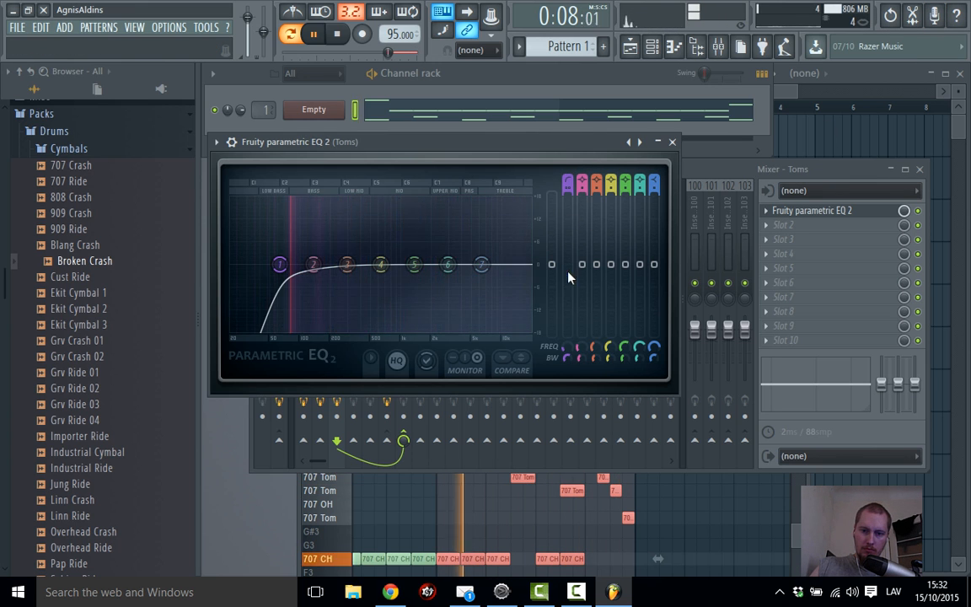
{"action": "right_click", "coordinate": [567, 358]}
{"action": "left_click", "coordinate": [568, 346]}
{"action": "left_click_drag", "start_coordinate": [280, 266], "coordinate": [271, 266]}
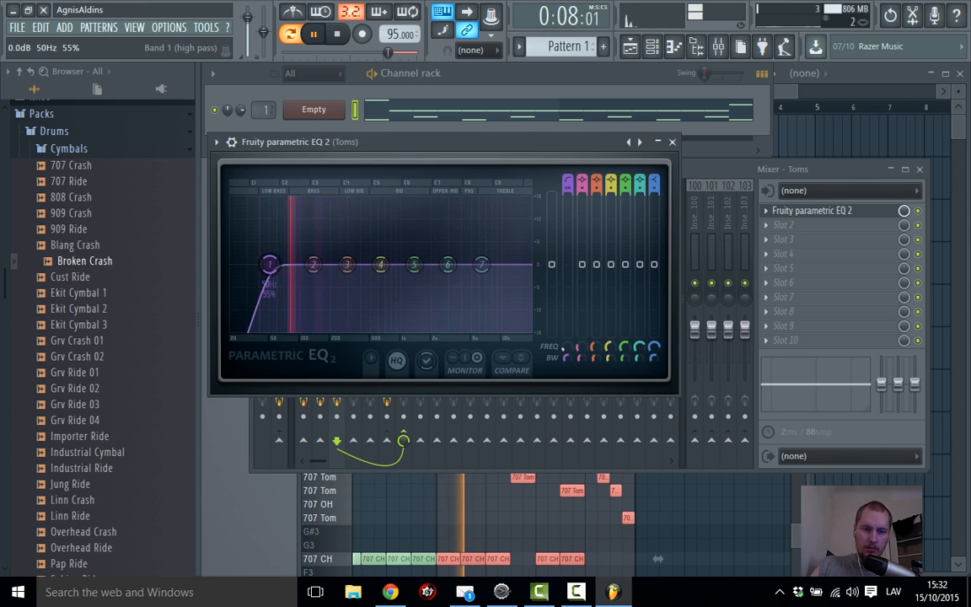
{"action": "key", "text": "space"}
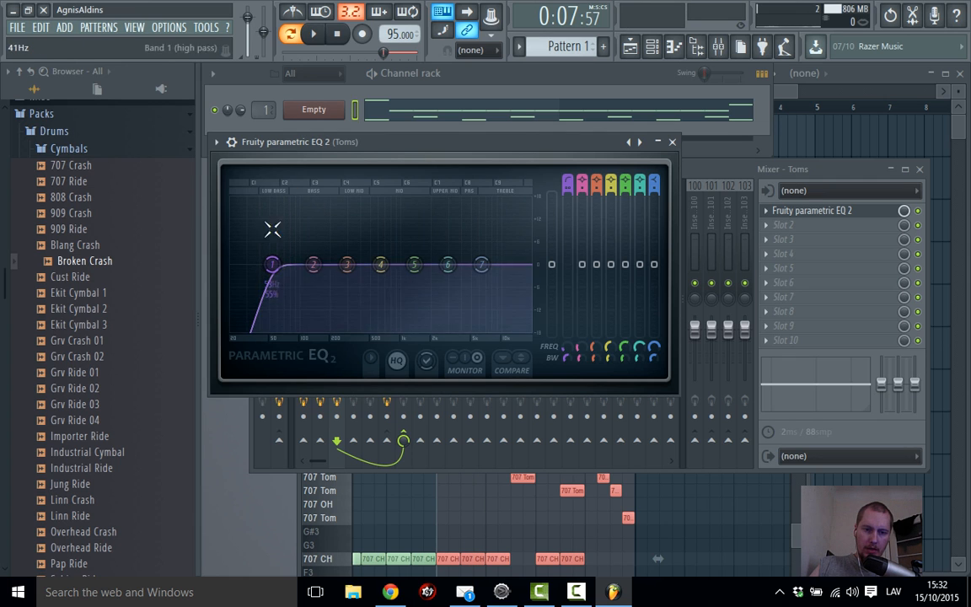
{"action": "key", "text": "space"}
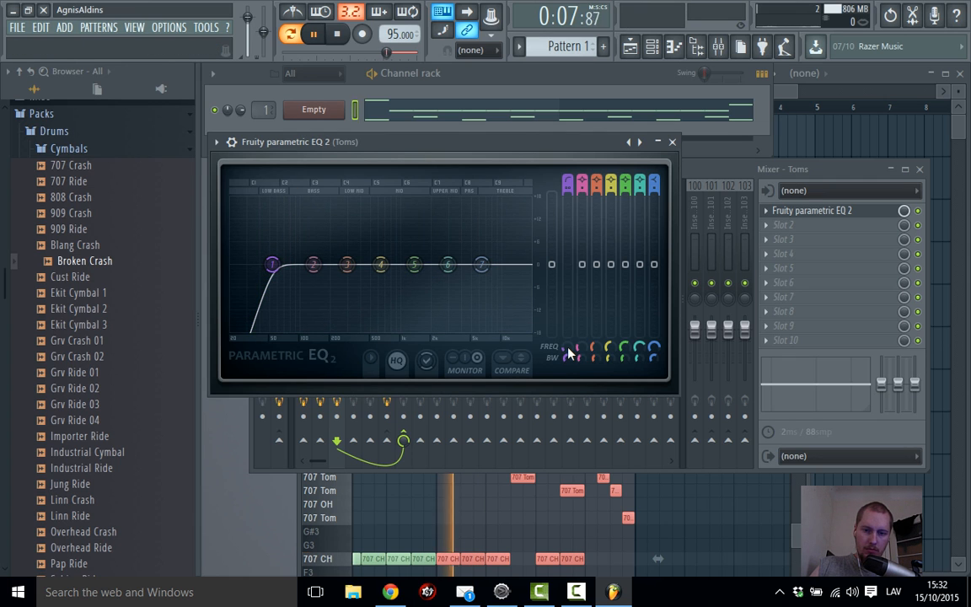
{"action": "left_click_drag", "start_coordinate": [568, 352], "coordinate": [563, 346]}
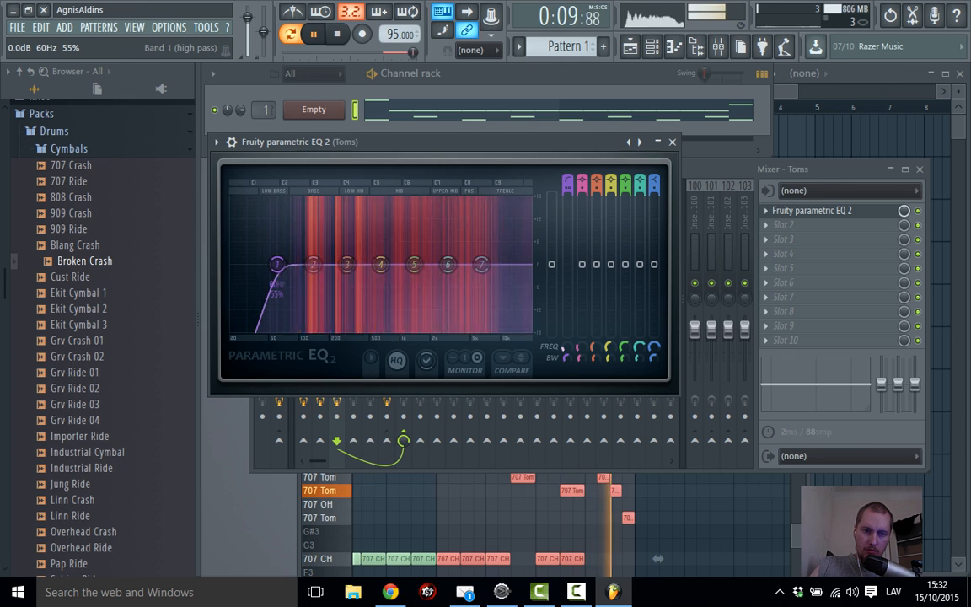
{"action": "key", "text": "space"}
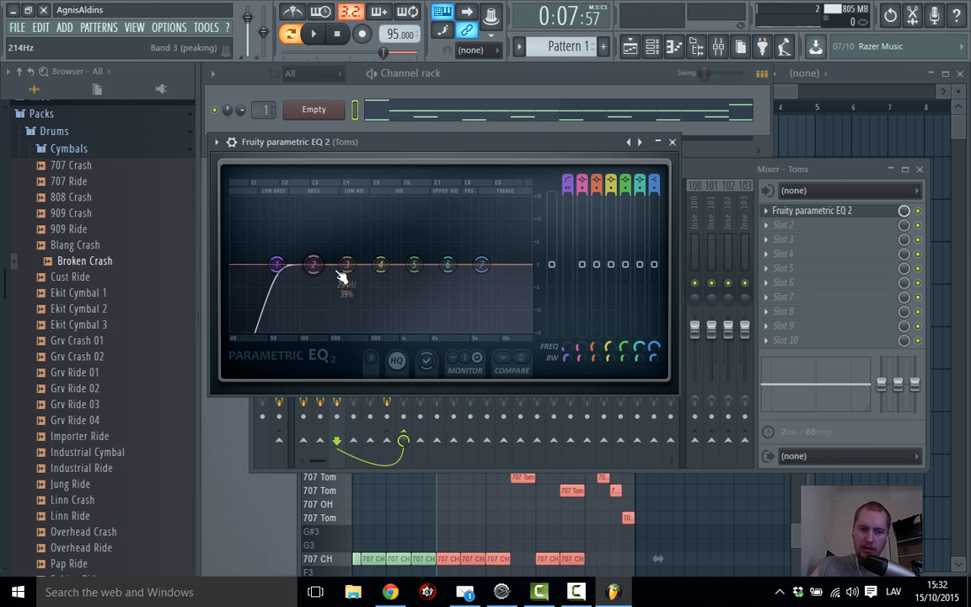
Sweep EQ band 2 as a narrow boost through the toms' low mids and settle on a -2.9 dB cut at about 387 Hz, 24% bandwidth
{"action": "key", "text": "space"}
{"action": "right_click", "coordinate": [313, 268]}
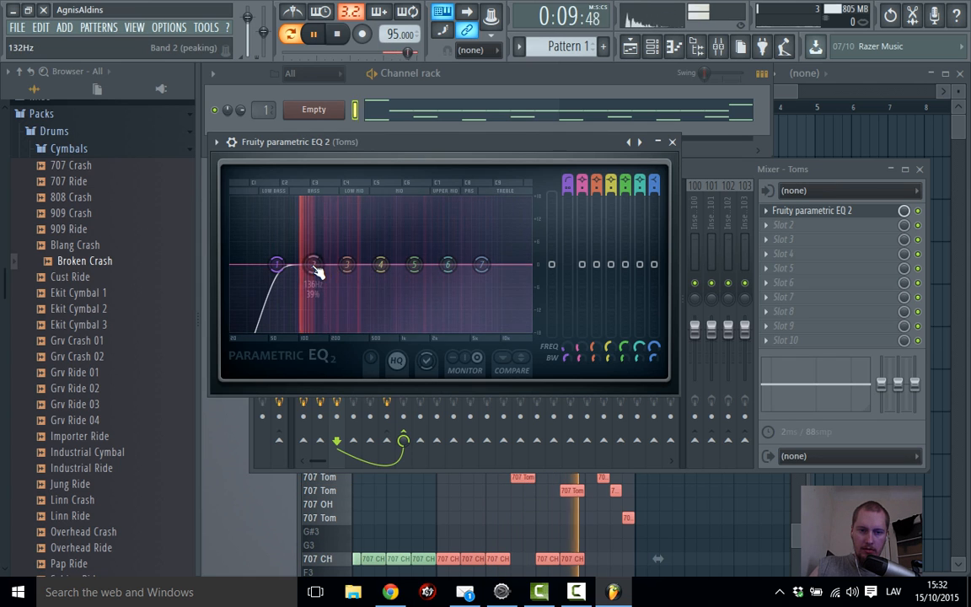
{"action": "key", "text": "space"}
{"action": "left_click_drag", "start_coordinate": [315, 266], "coordinate": [332, 260]}
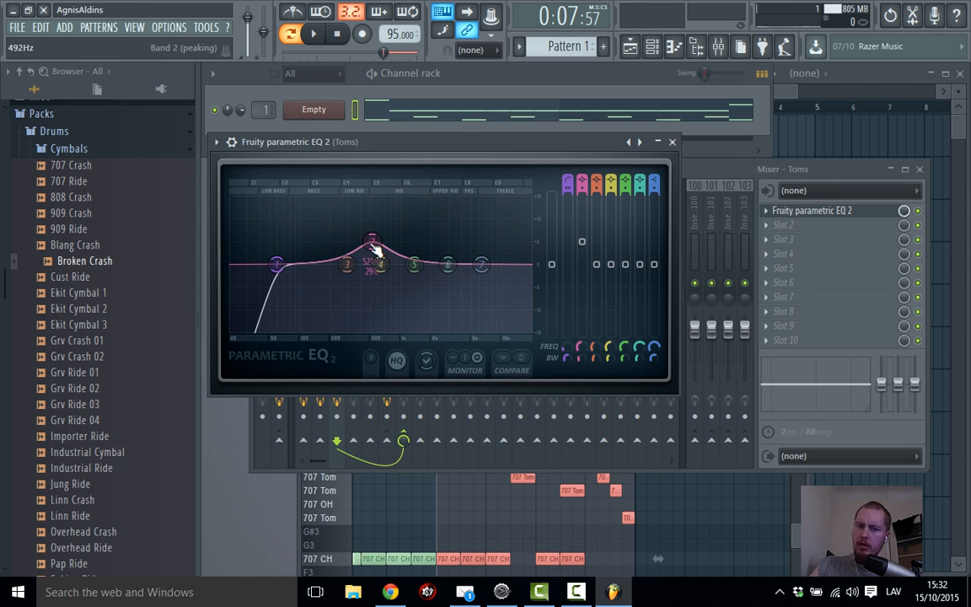
{"action": "key", "text": "space"}
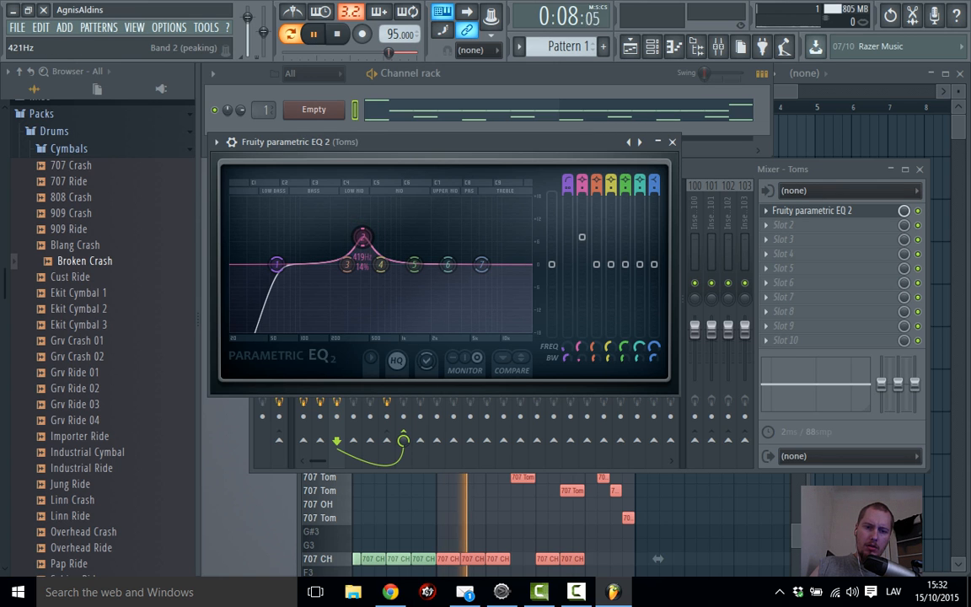
{"action": "left_click_drag", "start_coordinate": [362, 237], "coordinate": [359, 230]}
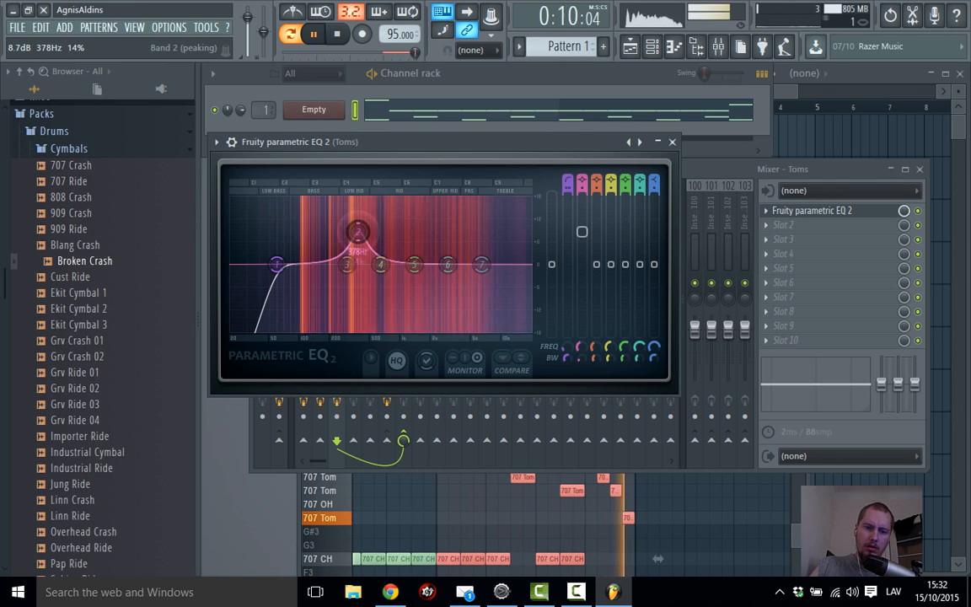
{"action": "key", "text": "space"}
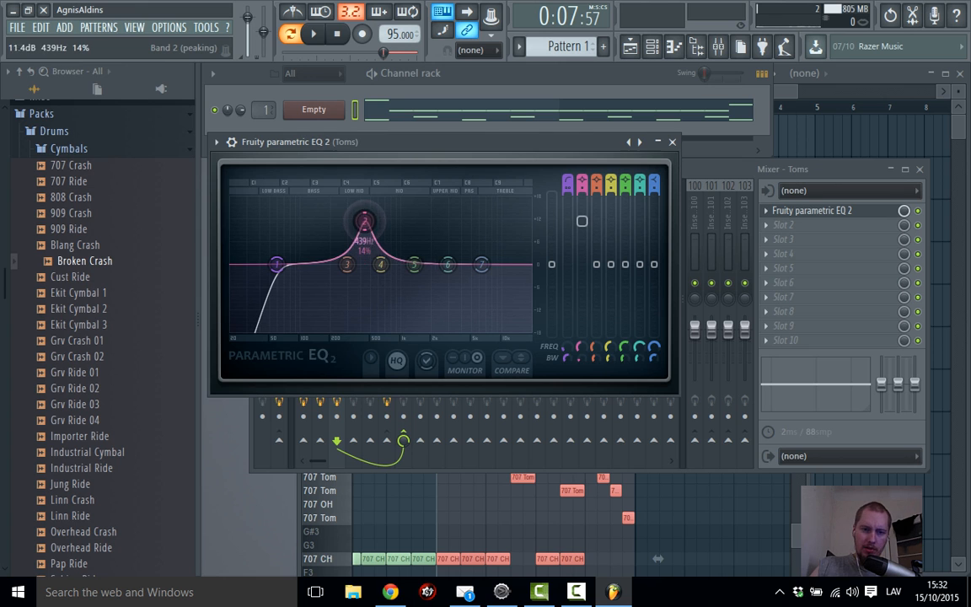
{"action": "key", "text": "space"}
{"action": "left_click_drag", "start_coordinate": [350, 224], "coordinate": [359, 275]}
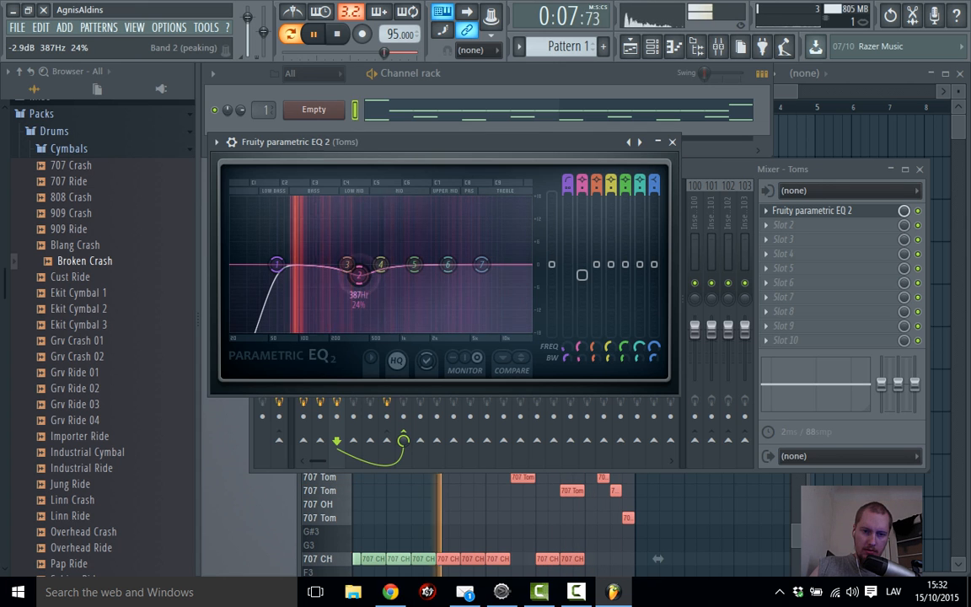
Boost the toms' highs with band 4 and a 2.5 dB band 7 high shelf at about 6471 Hz, and close the EQ
{"action": "key", "text": "space"}
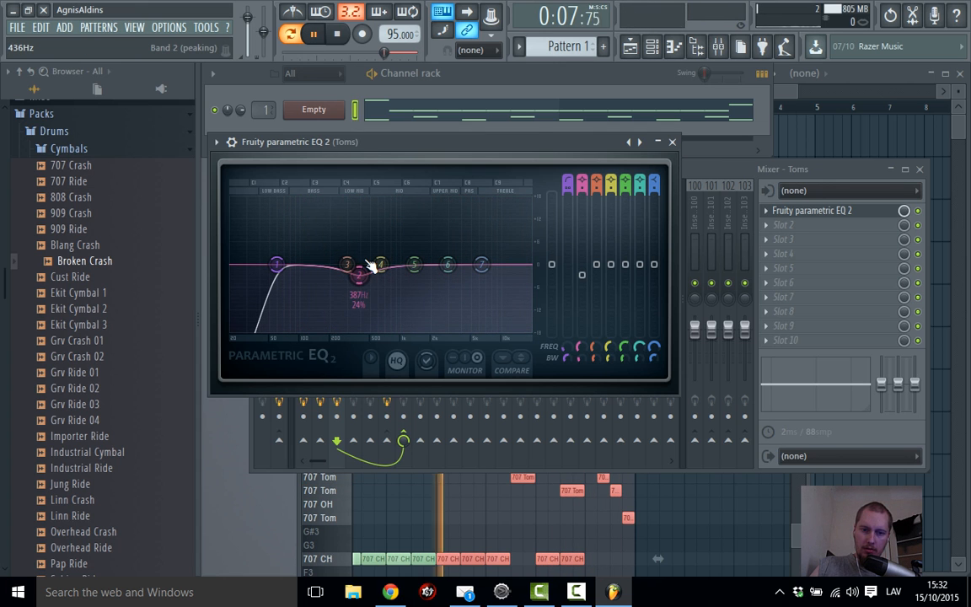
{"action": "left_click_drag", "start_coordinate": [381, 265], "coordinate": [471, 252]}
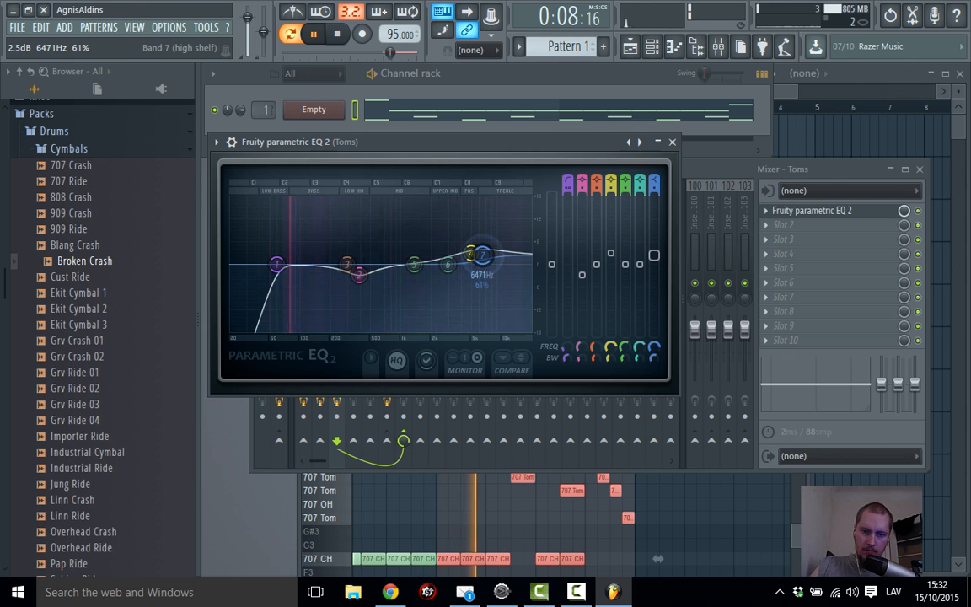
{"action": "key", "text": "space"}
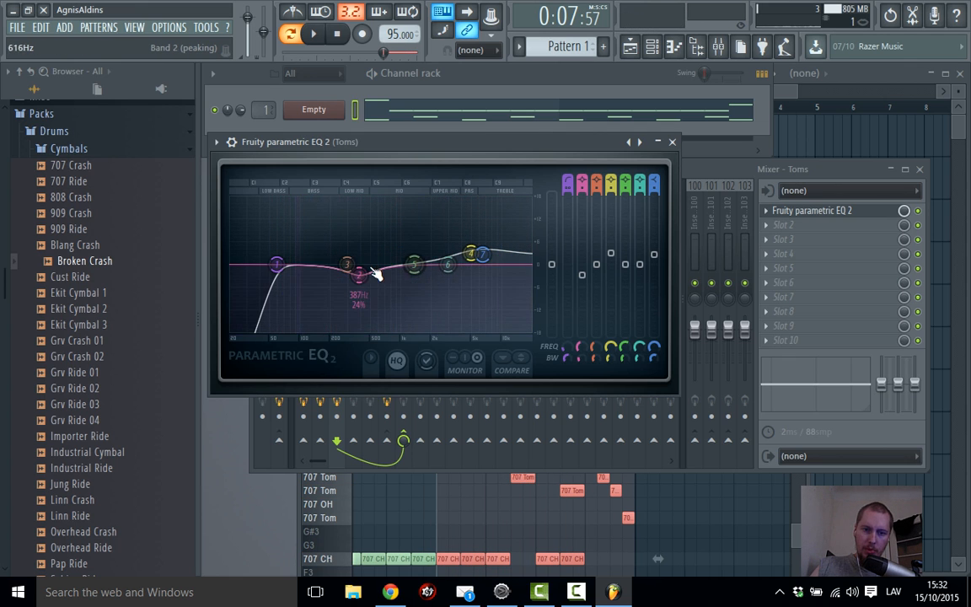
{"action": "left_click", "coordinate": [673, 142]}
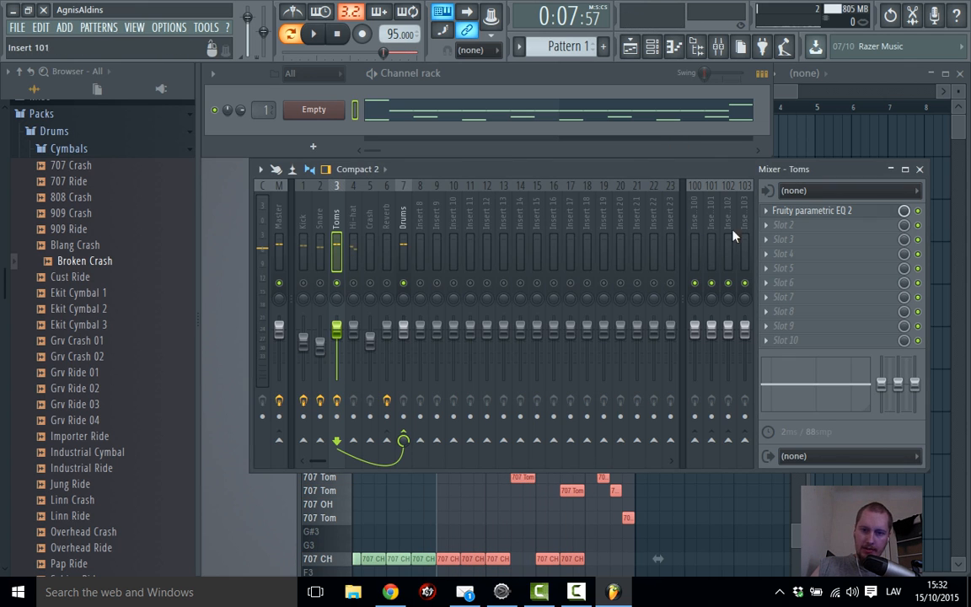
Load Fruity Limiter into the Toms track's second effect slot, switch it to compressor mode and check it during playback
{"action": "left_click", "coordinate": [805, 229]}
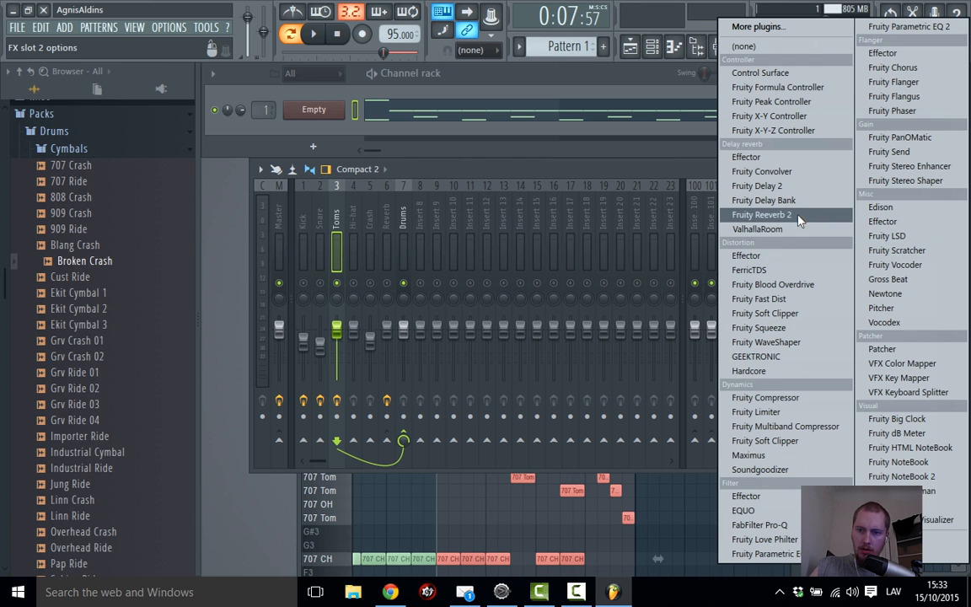
{"action": "left_click", "coordinate": [776, 411]}
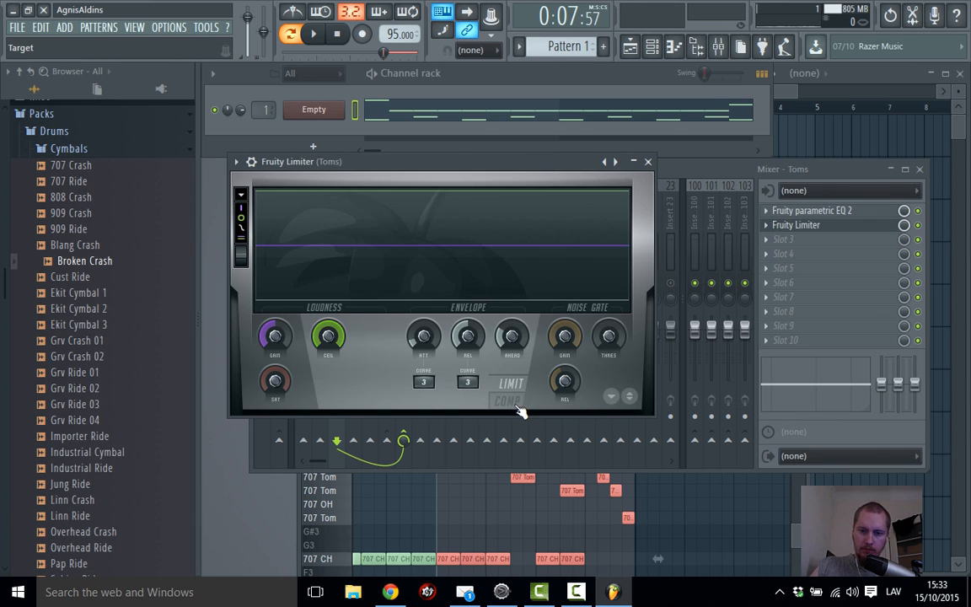
{"action": "left_click", "coordinate": [517, 402]}
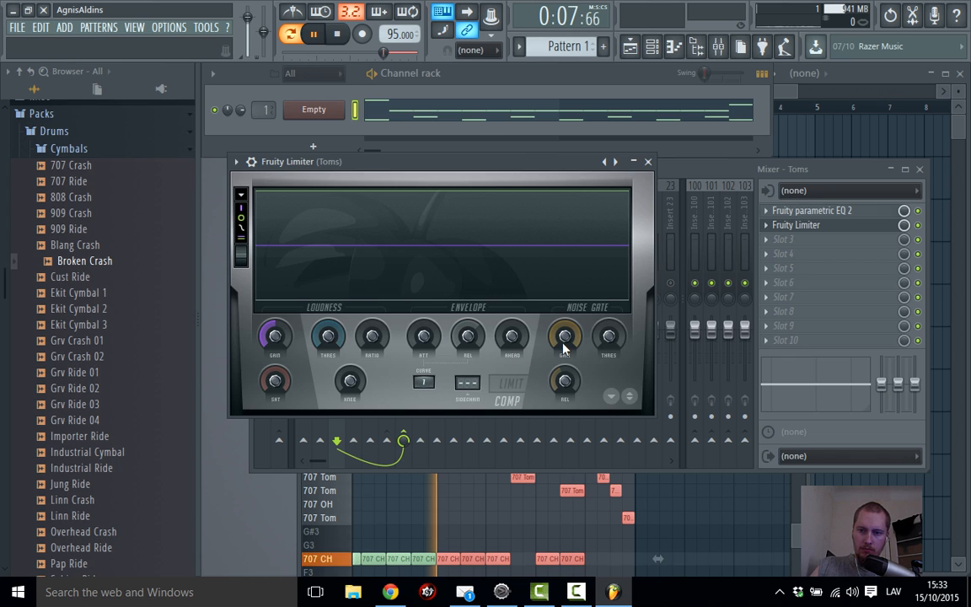
{"action": "key", "text": "space"}
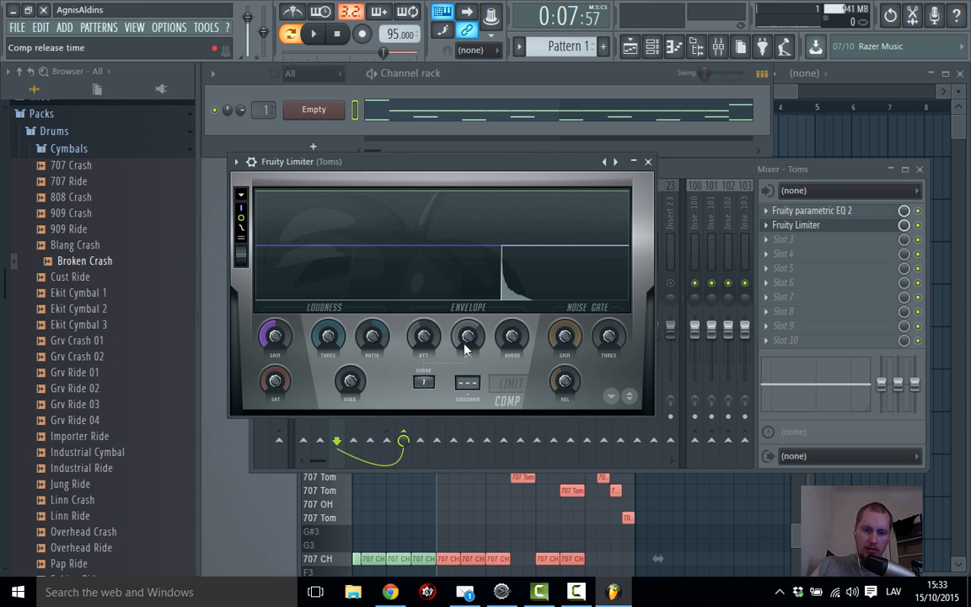
{"action": "key", "text": "space"}
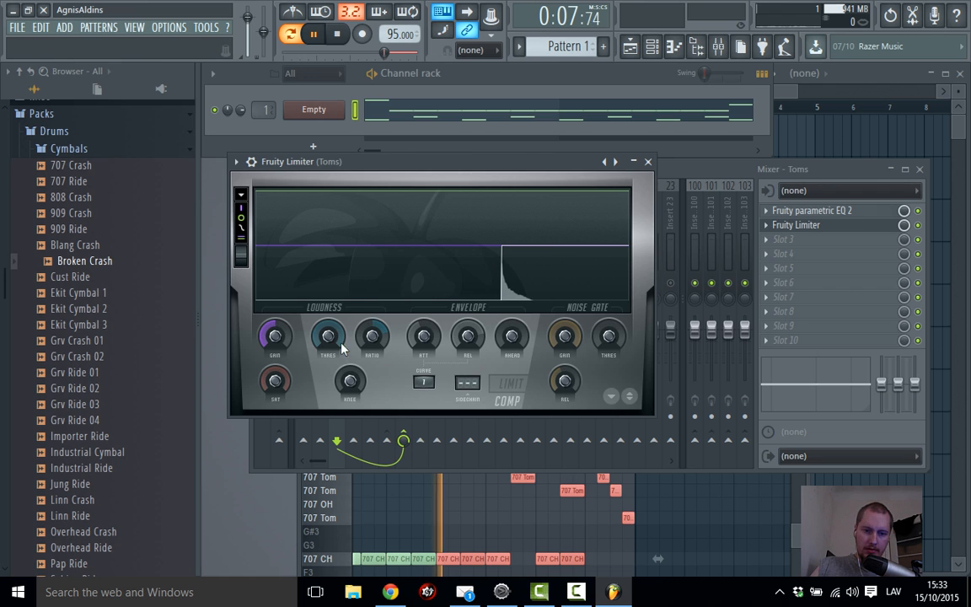
Set the toms compressor's threshold to -20 dB with a higher ratio and longer release, and adjust its saturation and gain
{"action": "left_click_drag", "start_coordinate": [328, 338], "coordinate": [328, 387]}
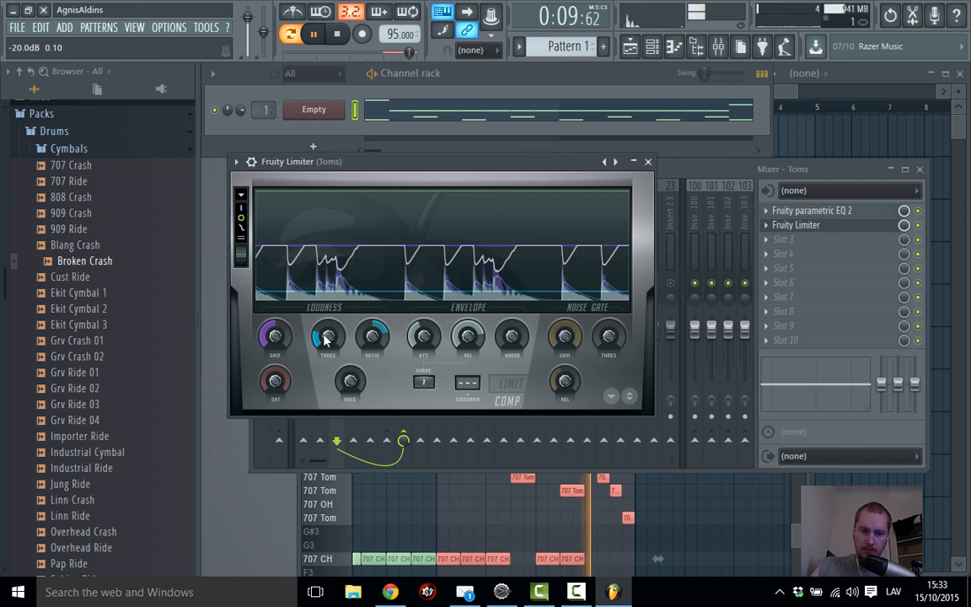
{"action": "left_click_drag", "start_coordinate": [274, 382], "coordinate": [273, 387]}
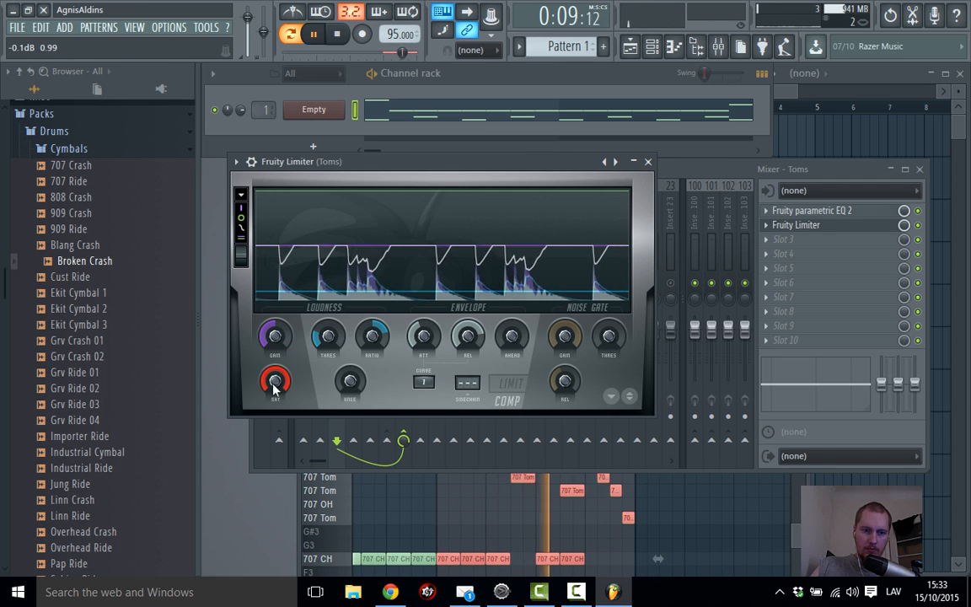
{"action": "left_click_drag", "start_coordinate": [276, 337], "coordinate": [275, 293]}
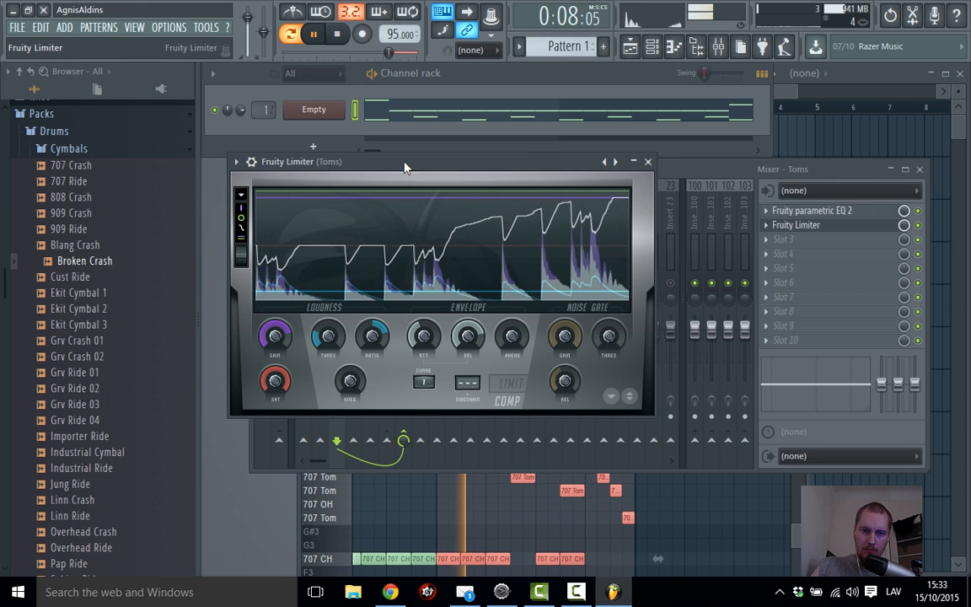
Move the Fruity Limiter window clear of the mixer tracks and lower the Toms fader slightly
{"action": "left_click_drag", "start_coordinate": [363, 161], "coordinate": [676, 221]}
{"action": "left_click_drag", "start_coordinate": [339, 330], "coordinate": [338, 344]}
{"action": "left_click", "coordinate": [958, 243]}
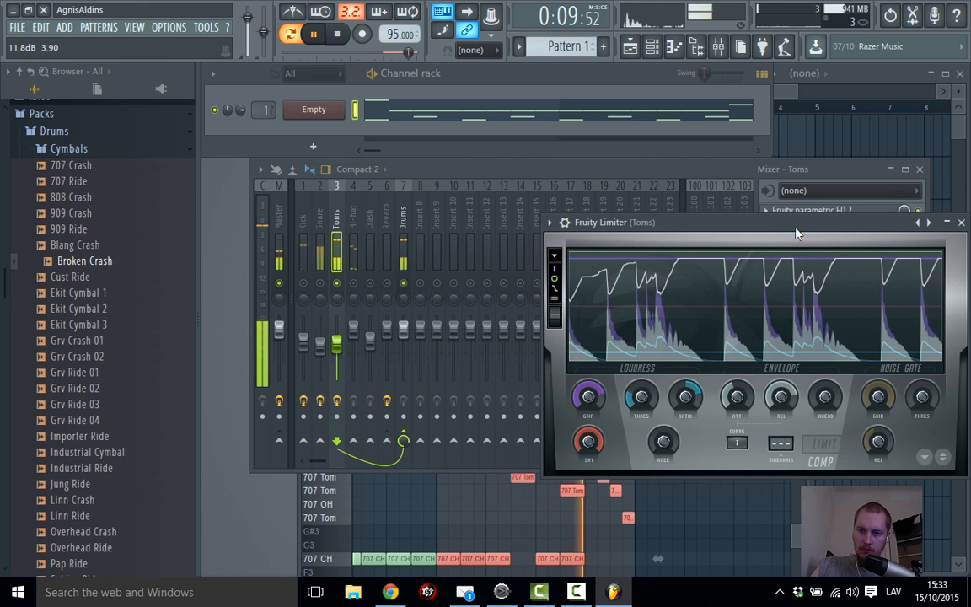
{"action": "left_click_drag", "start_coordinate": [770, 224], "coordinate": [626, 150]}
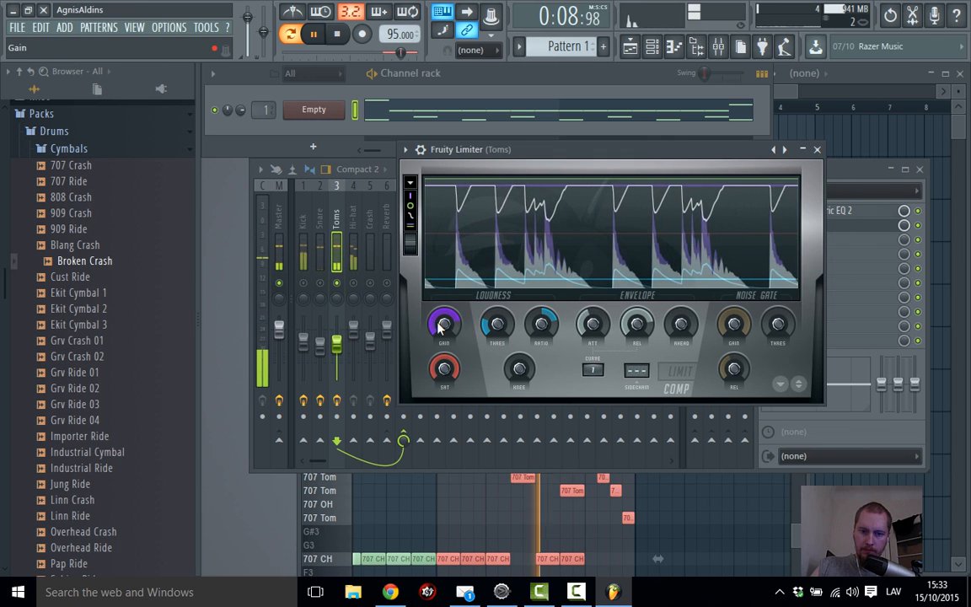
Set the toms compressor's gain to about 11.4 dB, close the plugin and unsolo the Toms track
{"action": "left_click_drag", "start_coordinate": [445, 325], "coordinate": [444, 300]}
{"action": "key", "text": "space"}
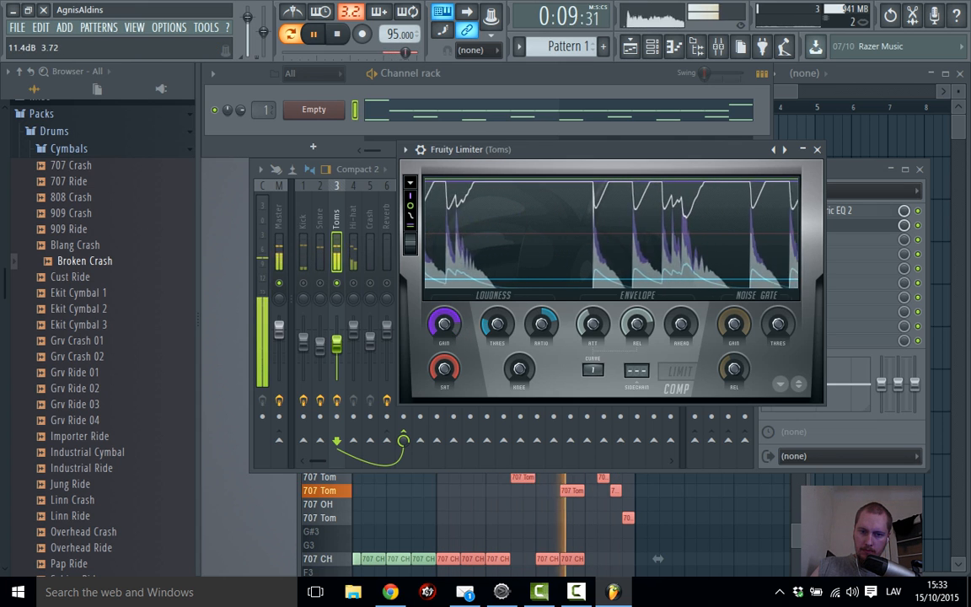
{"action": "left_click", "coordinate": [818, 150]}
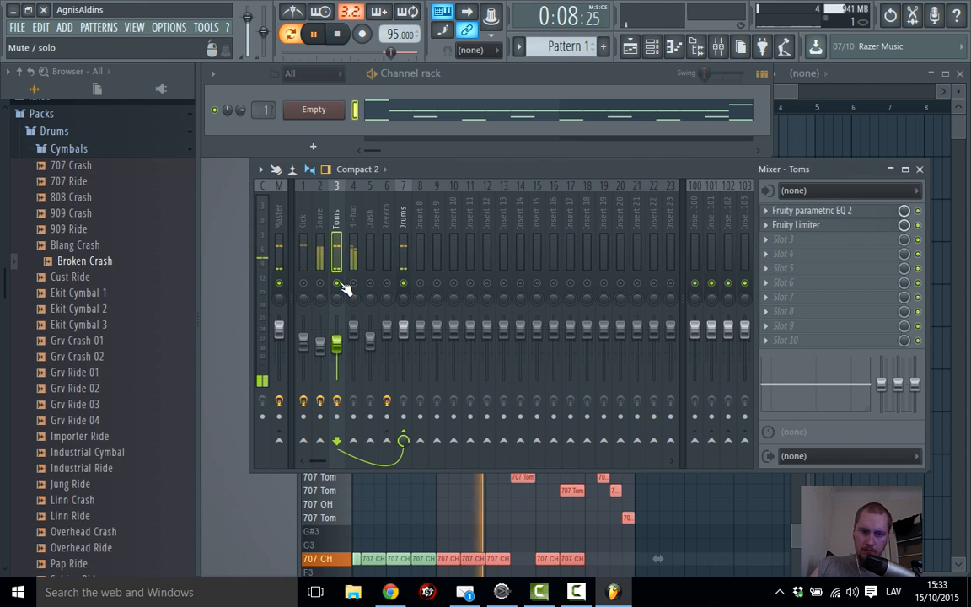
{"action": "key", "text": "space"}
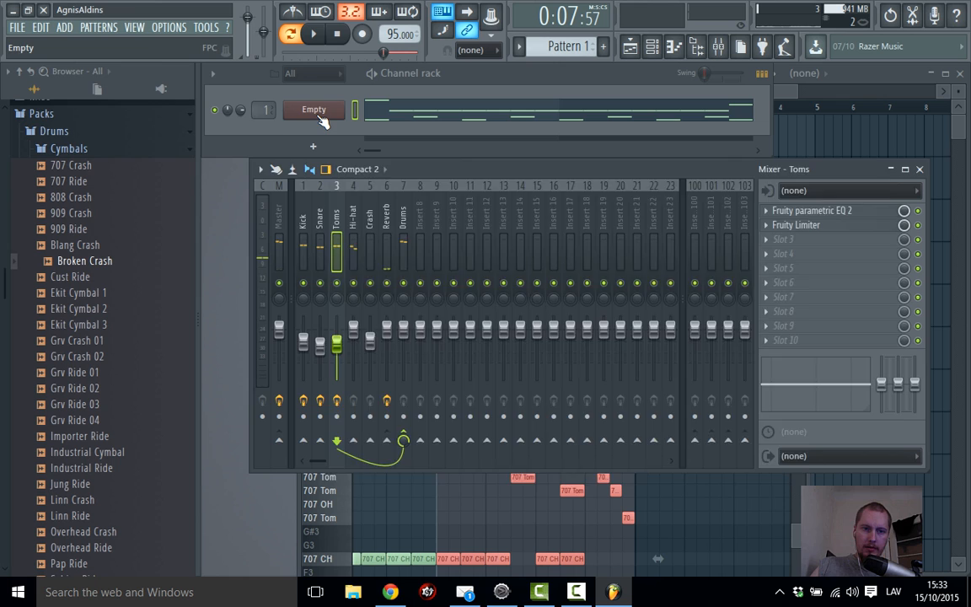
Pan the 707 Tom pads in the FPC, pad 10 to 20% and pad 11 to 50%, and play the fill with the full kit
{"action": "left_click", "coordinate": [319, 114]}
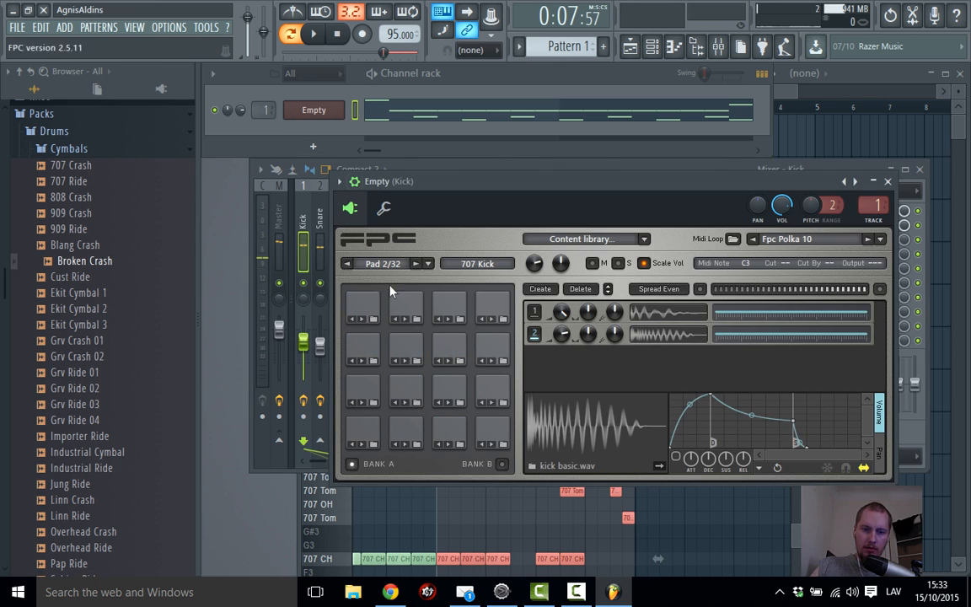
{"action": "left_click", "coordinate": [375, 347]}
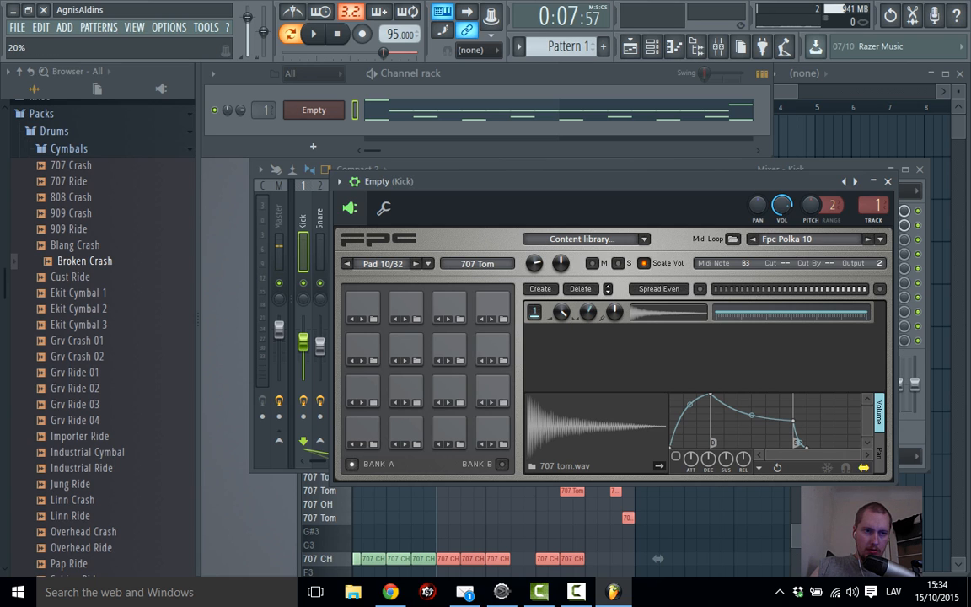
{"action": "left_click", "coordinate": [451, 349]}
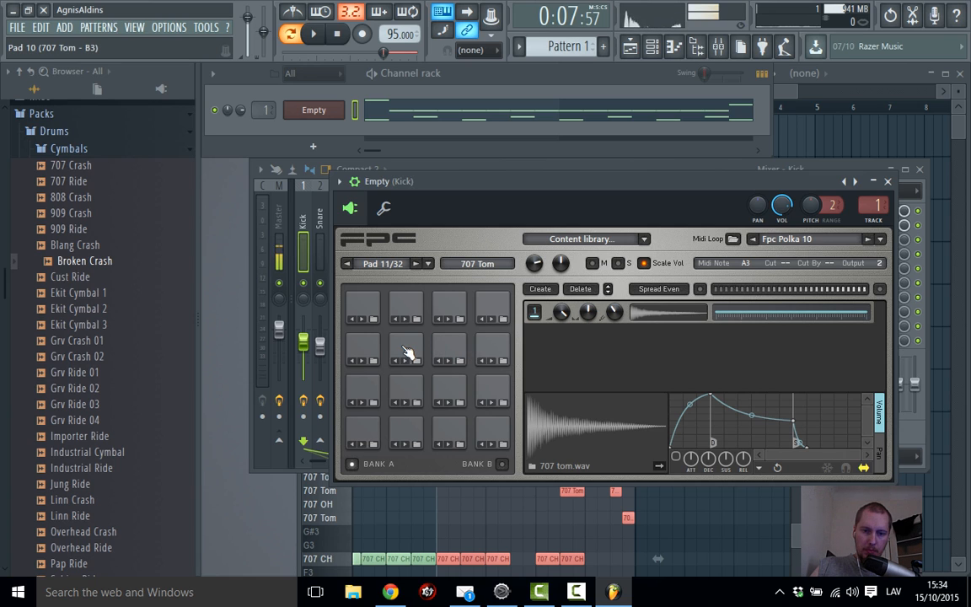
{"action": "left_click", "coordinate": [472, 345]}
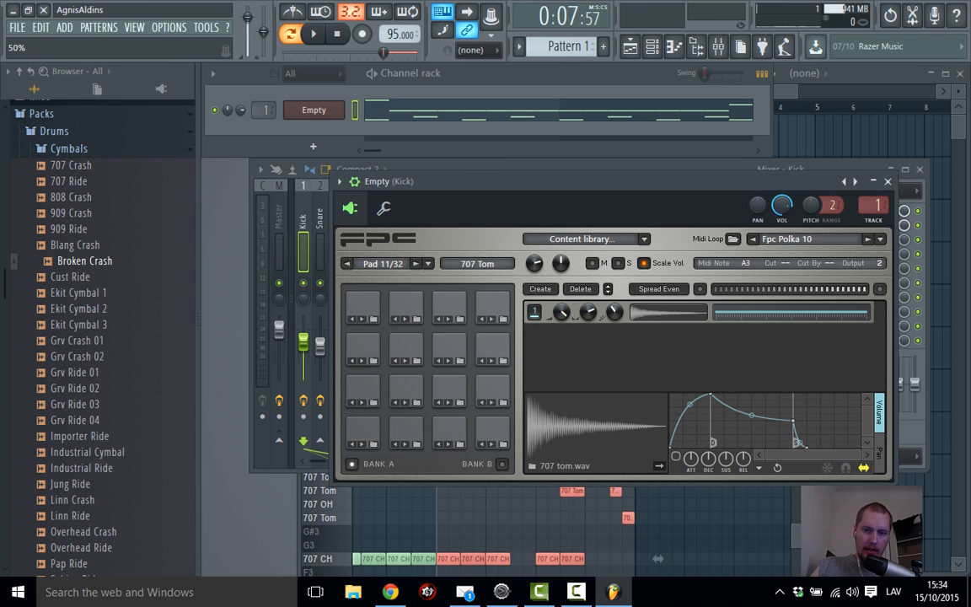
{"action": "left_click", "coordinate": [887, 182]}
{"action": "key", "text": "space"}
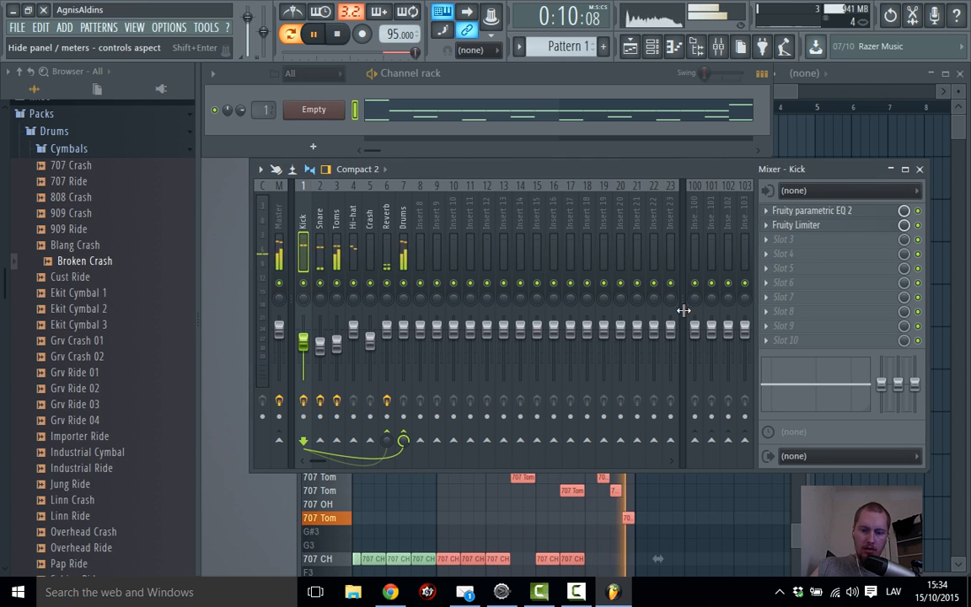
{"action": "key", "text": "space"}
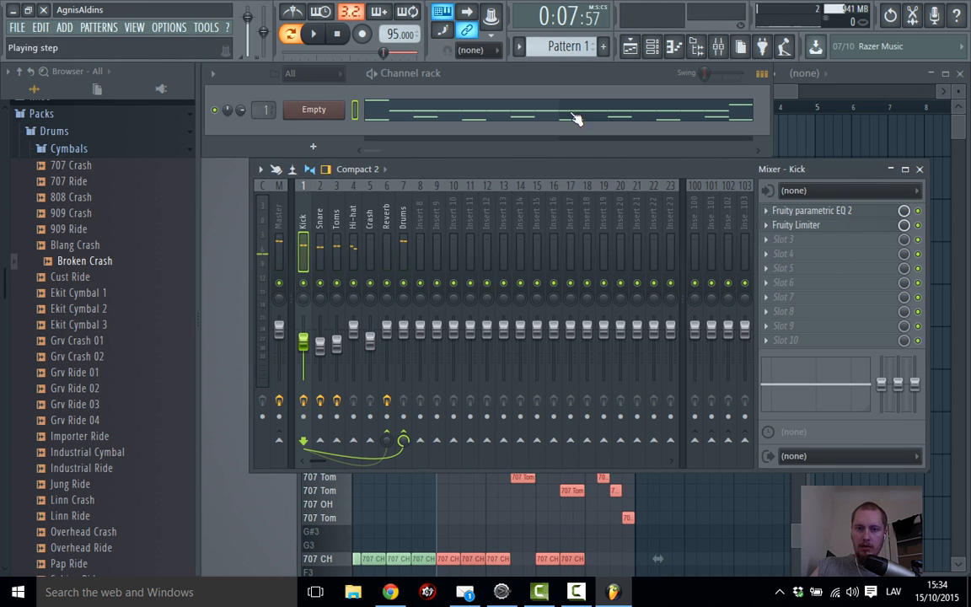
Clear the time selection over bar 4 in the piano roll and play the whole pattern from the start
{"action": "left_click", "coordinate": [335, 547]}
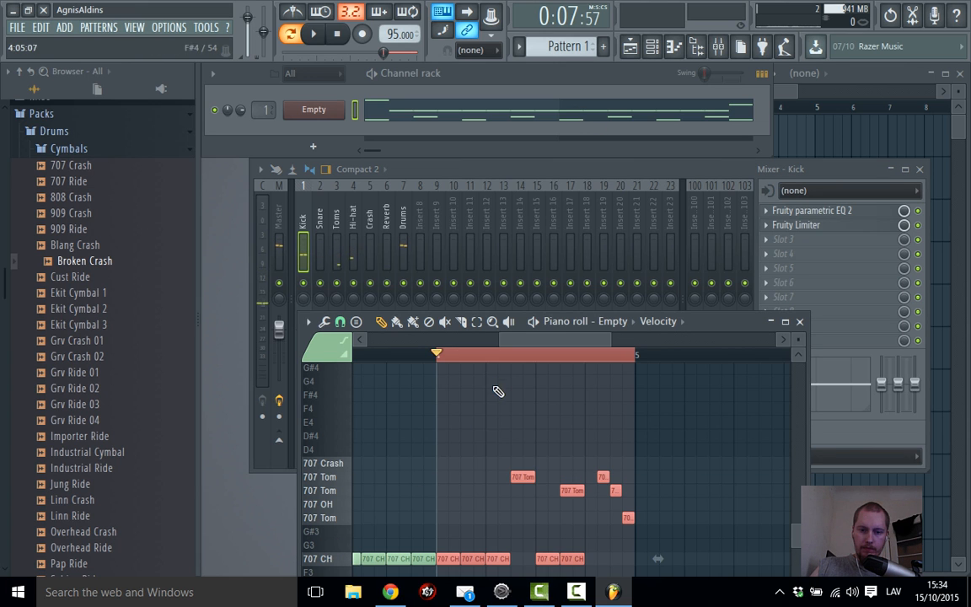
{"action": "left_click", "coordinate": [497, 369], "text": "ctrl"}
{"action": "scroll", "coordinate": [498, 369], "scroll_direction": "down", "scroll_amount": 2}
{"action": "scroll", "coordinate": [523, 349], "scroll_direction": "left", "scroll_amount": 3}
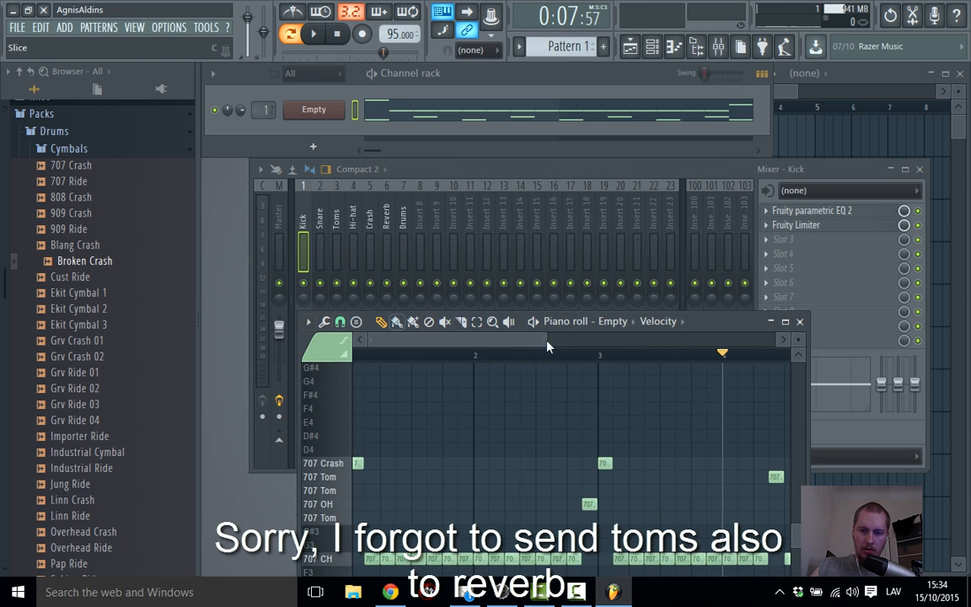
{"action": "left_click_drag", "start_coordinate": [741, 326], "coordinate": [716, 175]}
{"action": "scroll", "coordinate": [599, 204], "scroll_direction": "down", "scroll_amount": 3}
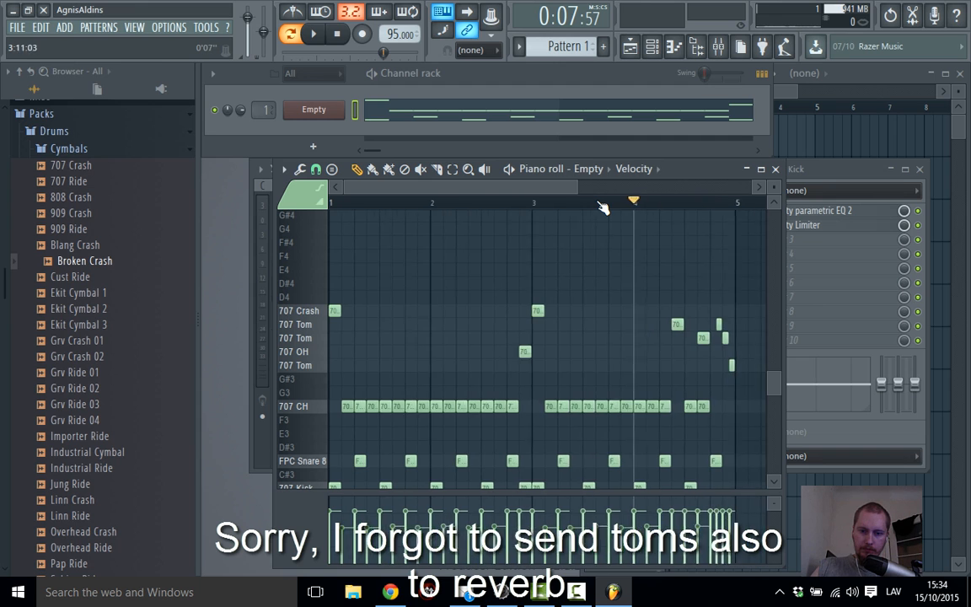
{"action": "left_click_drag", "start_coordinate": [401, 204], "coordinate": [74, 215]}
{"action": "key", "text": "space"}
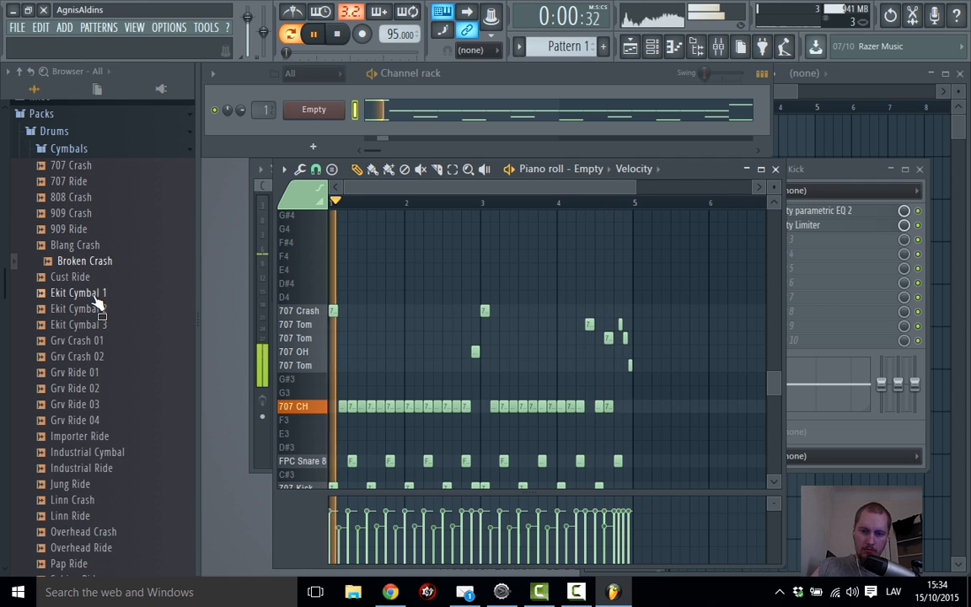
{"action": "key", "text": "space"}
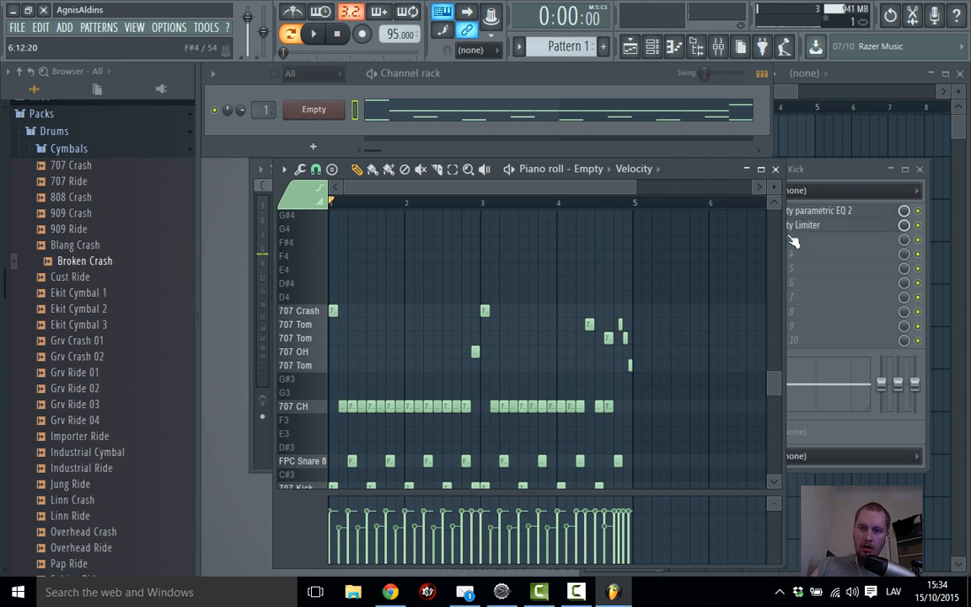
Close the piano roll, then reposition the mixer window and narrow it to fit beneath the channel rack
{"action": "left_click", "coordinate": [775, 169]}
{"action": "left_click_drag", "start_coordinate": [723, 170], "coordinate": [674, 174]}
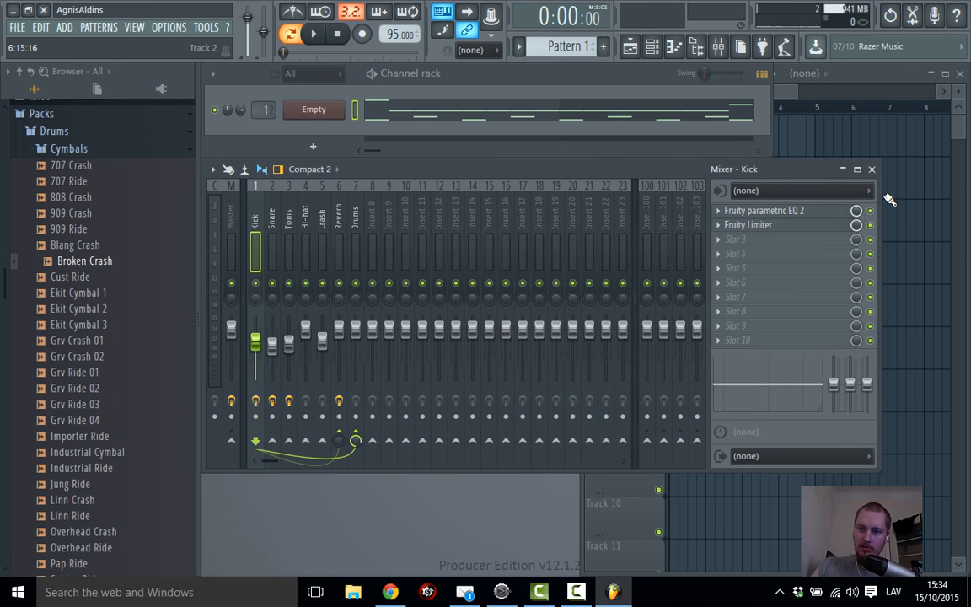
{"action": "left_click_drag", "start_coordinate": [880, 195], "coordinate": [768, 195]}
{"action": "mouse_move", "coordinate": [573, 592]}
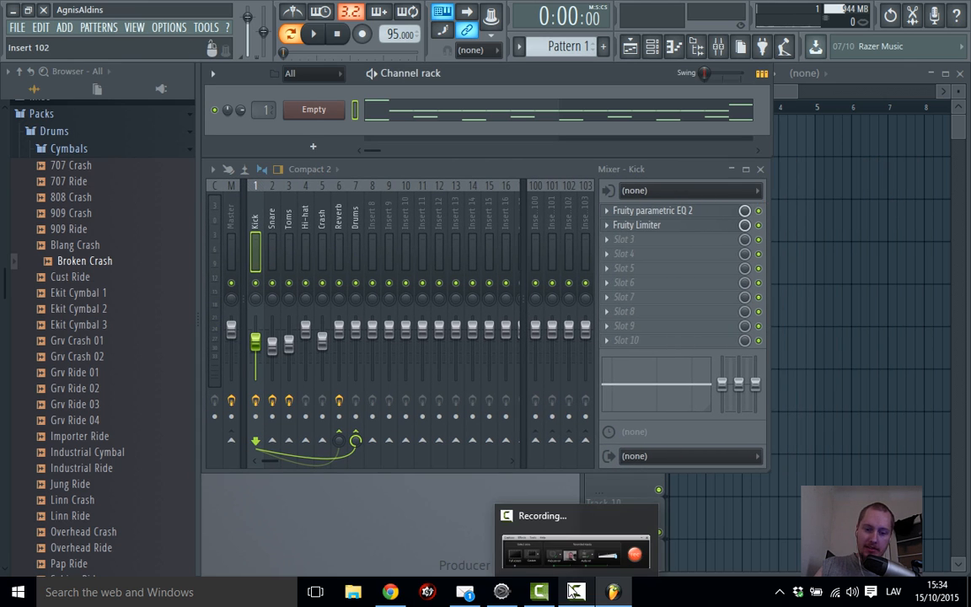